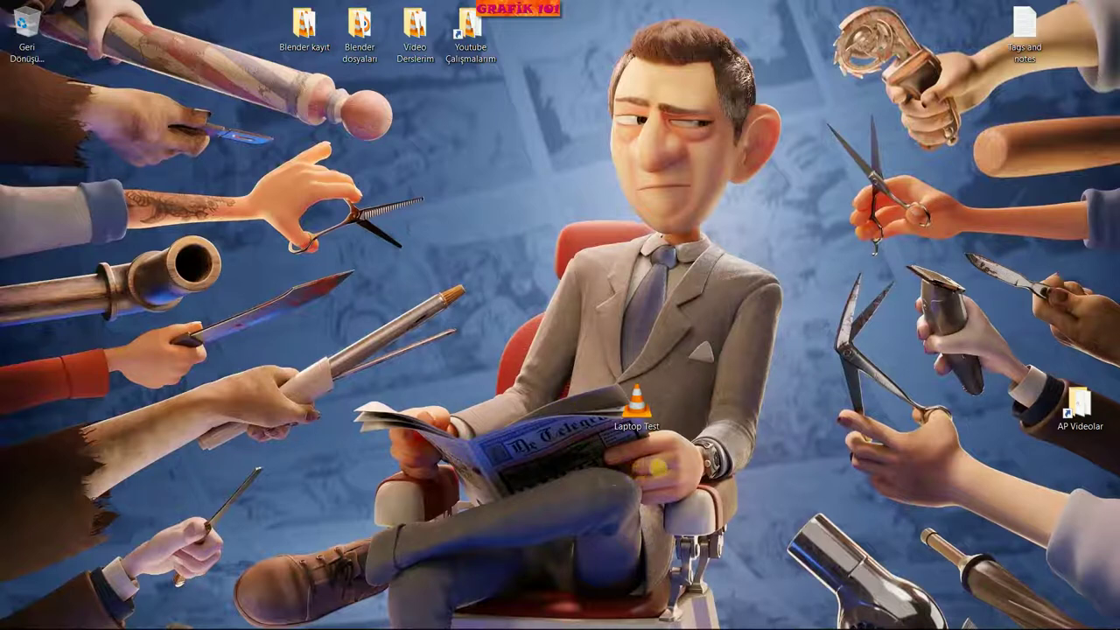
Play Laptop Test.avi fullscreen in VLC, pause it, then exit fullscreen and close the player.
{"action": "left_click", "coordinate": [637, 405]}
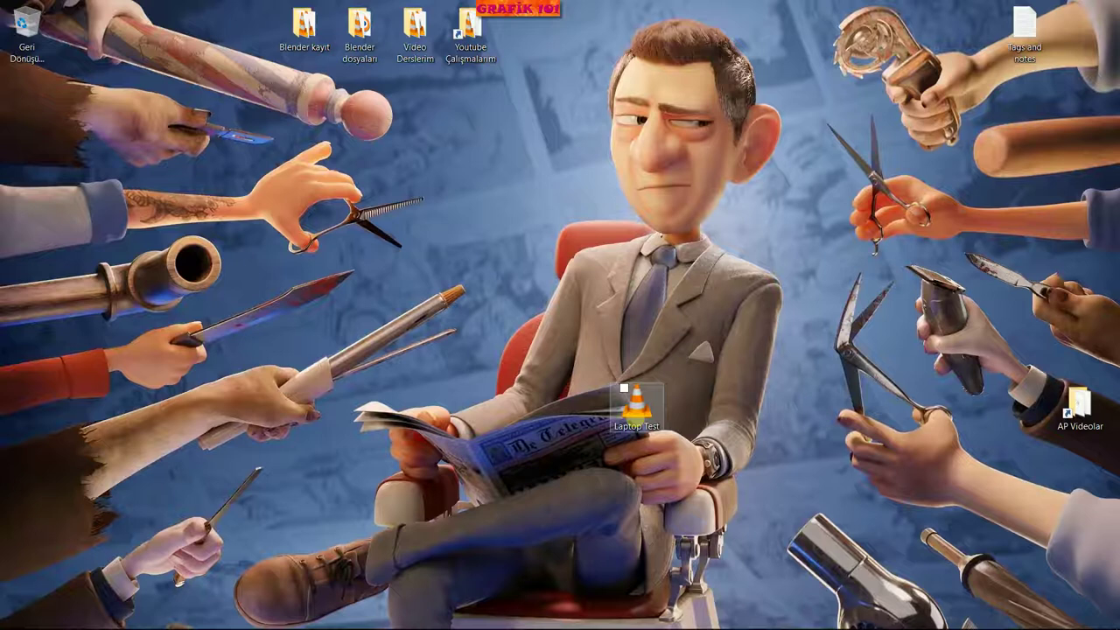
{"action": "left_click", "coordinate": [627, 462]}
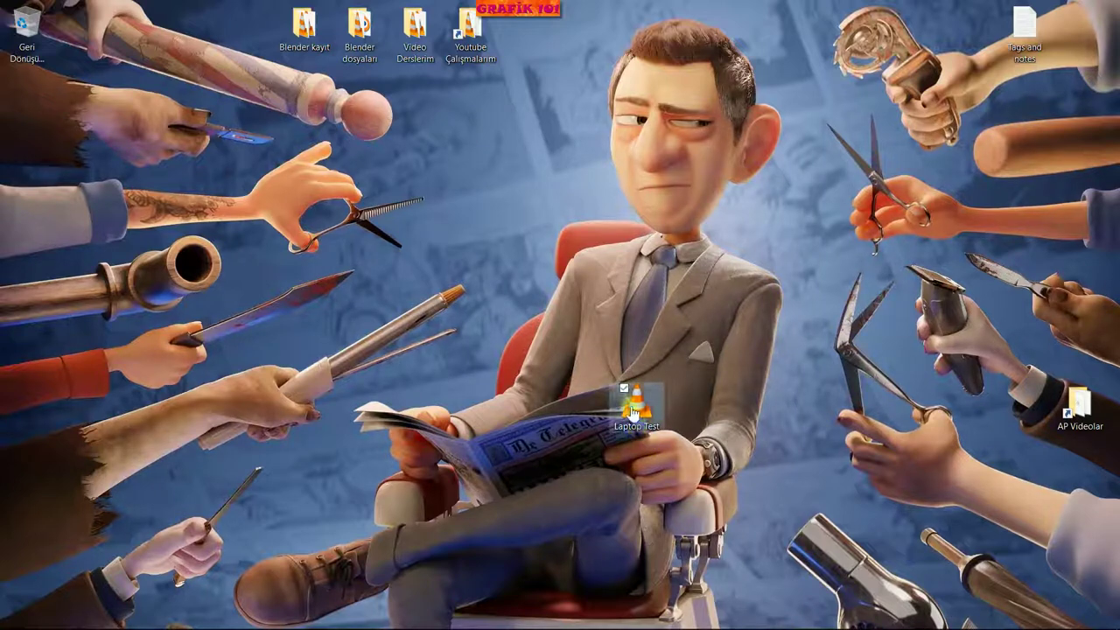
{"action": "double_click", "coordinate": [636, 408]}
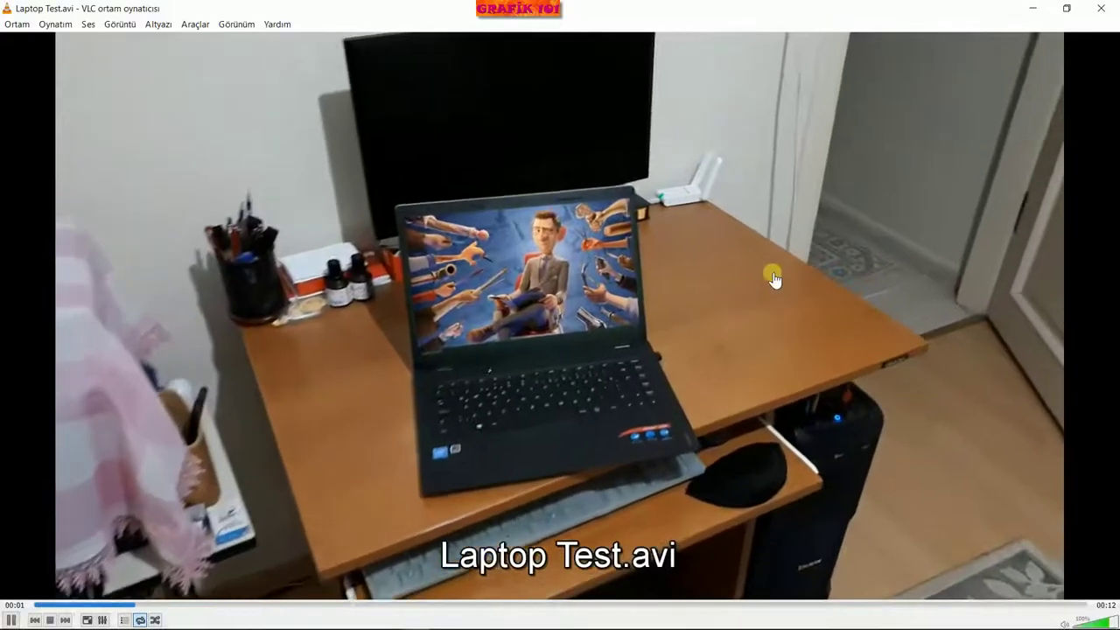
{"action": "double_click", "coordinate": [775, 278]}
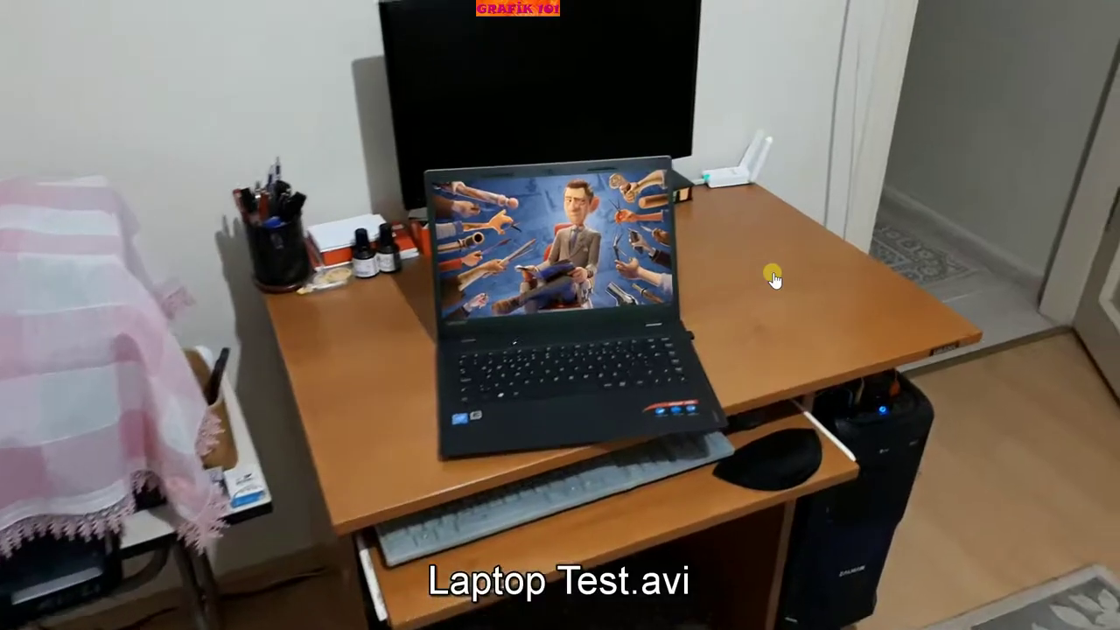
{"action": "mouse_move", "coordinate": [723, 255]}
{"action": "mouse_move", "coordinate": [591, 302]}
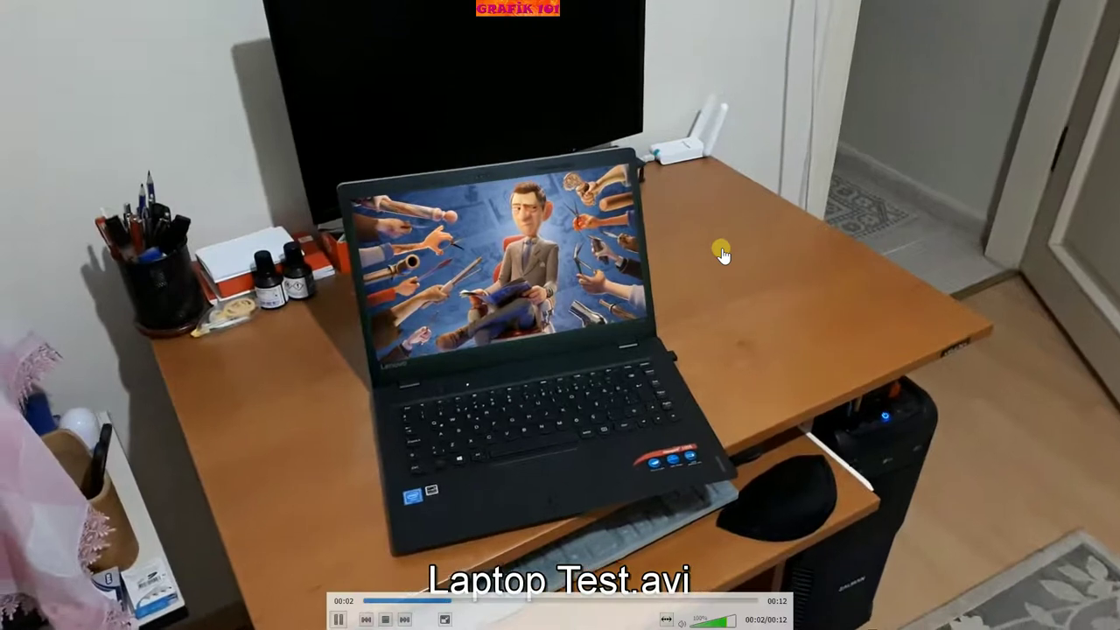
{"action": "key", "text": "space"}
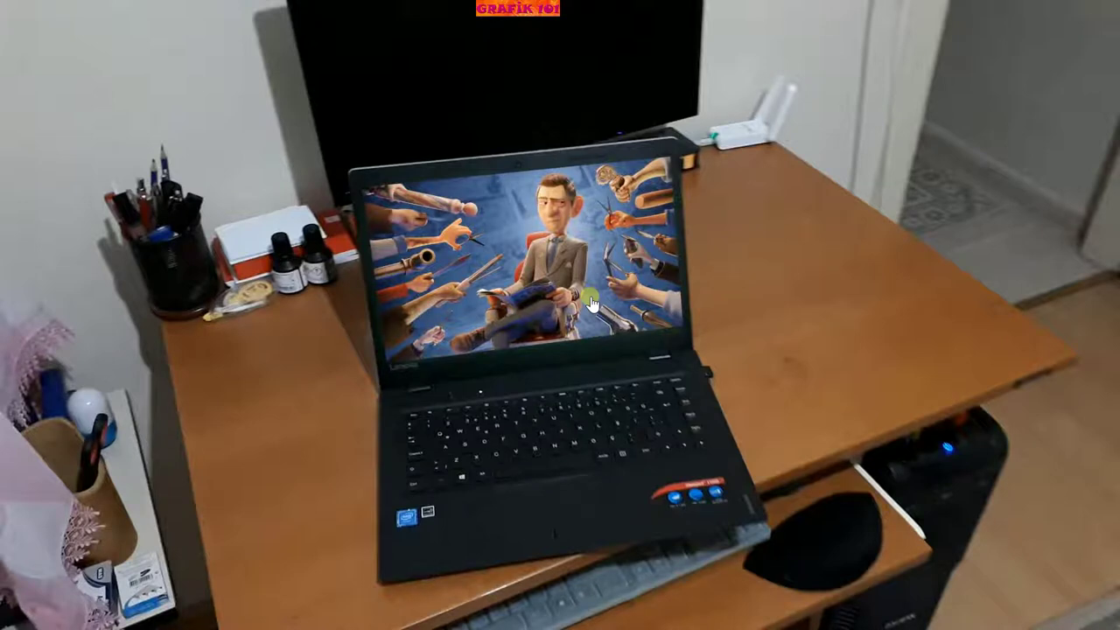
{"action": "key", "text": "Escape"}
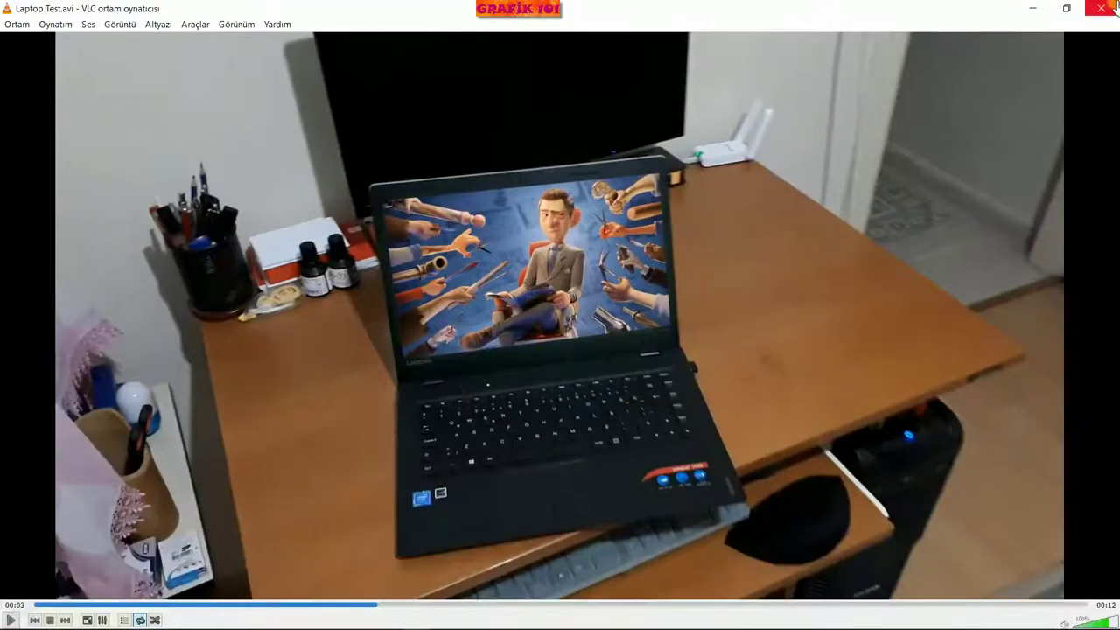
{"action": "left_click", "coordinate": [1104, 9]}
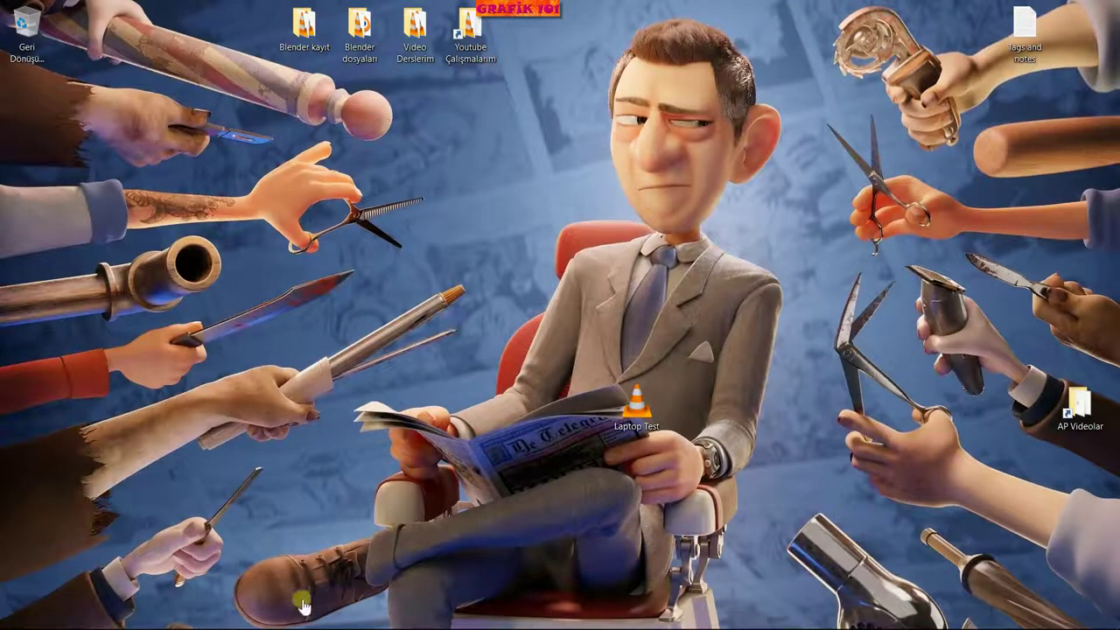
Launch Blender, dismiss the splash screen and maximize the window on the default cube scene.
{"action": "left_click", "coordinate": [277, 619]}
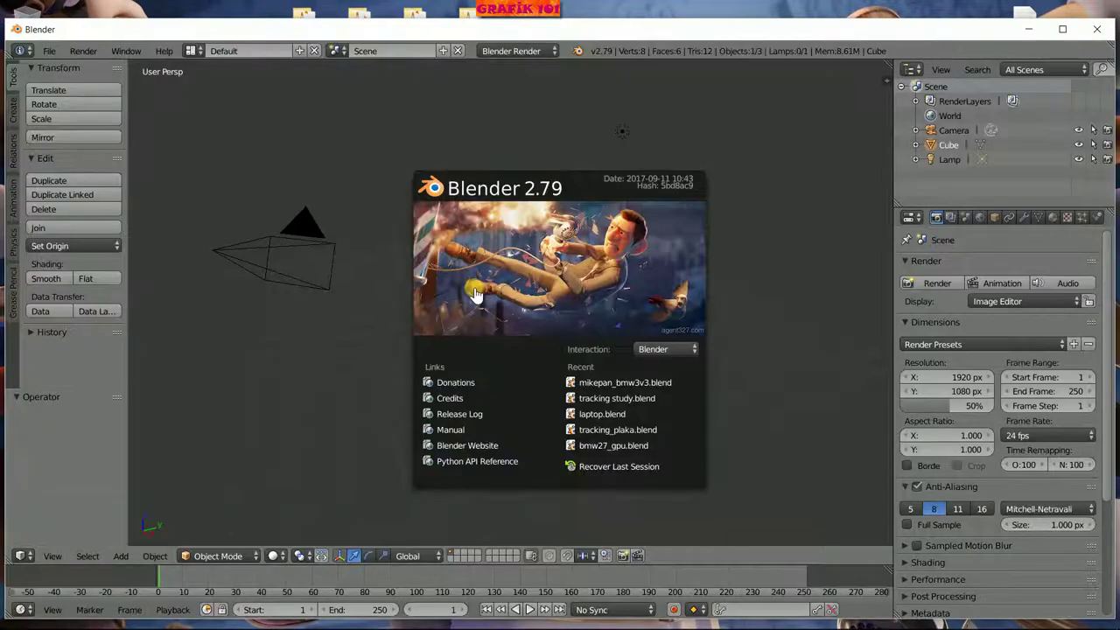
{"action": "left_click", "coordinate": [567, 273]}
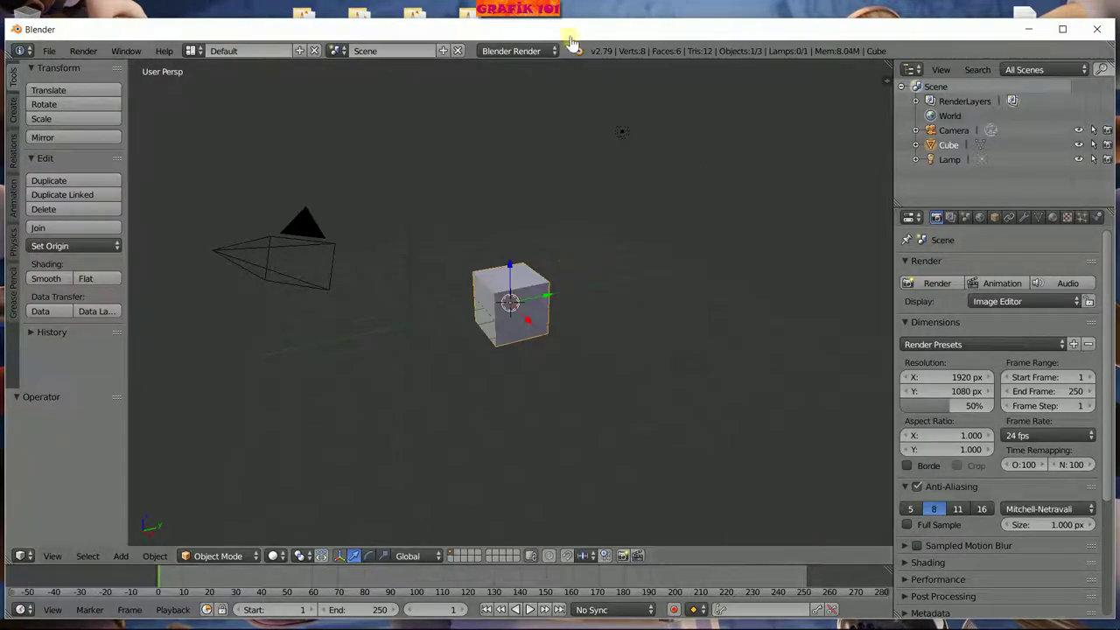
{"action": "double_click", "coordinate": [569, 31]}
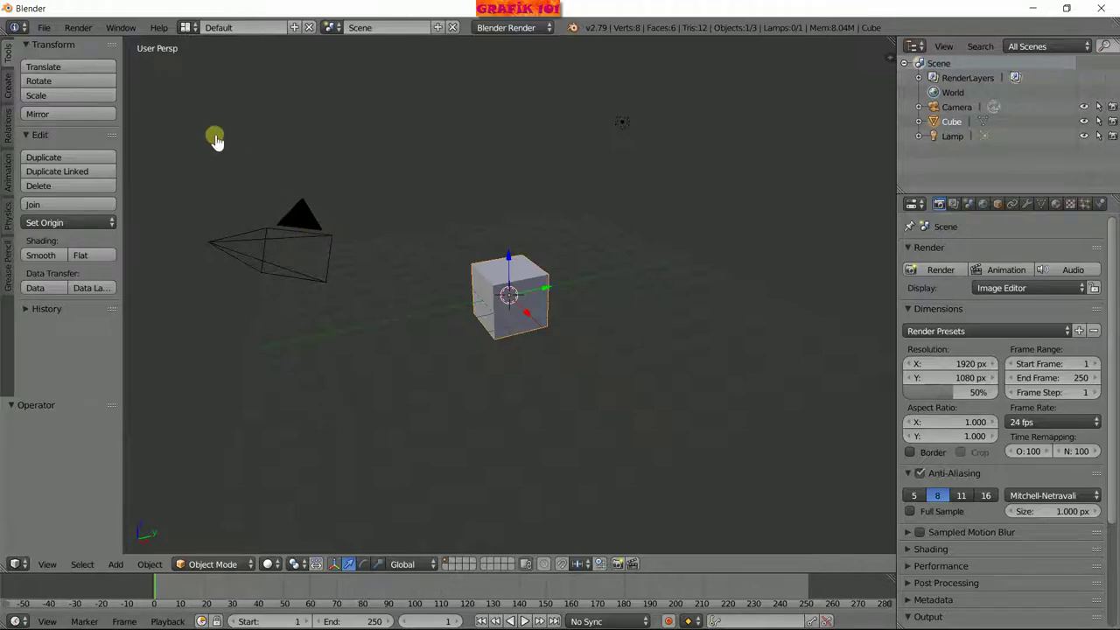
{"action": "left_click", "coordinate": [189, 28]}
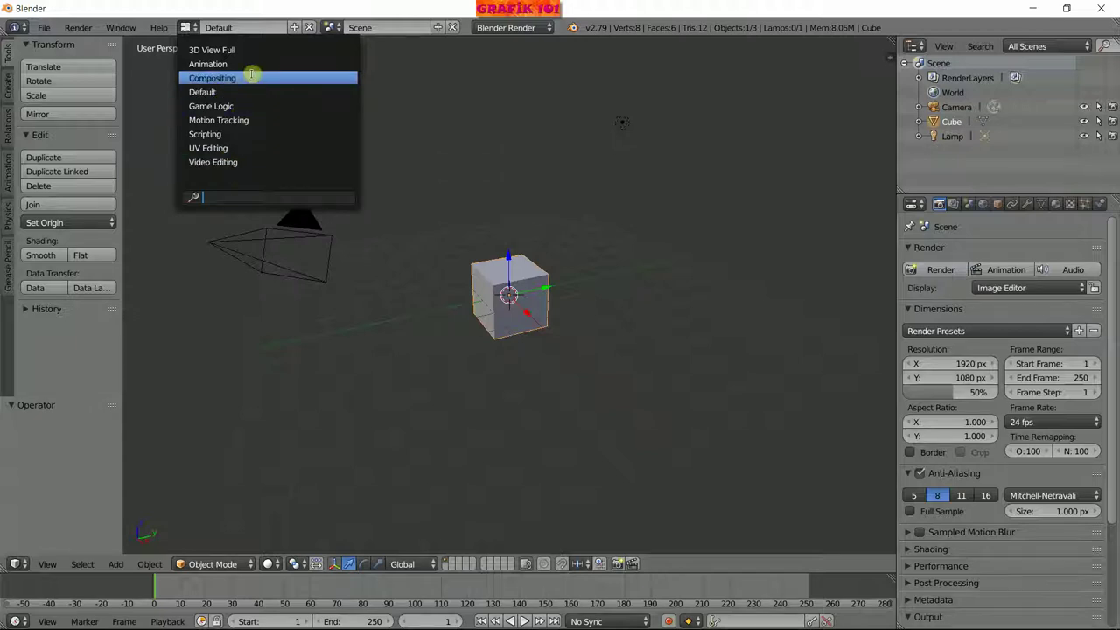
Cycle through the Video Editing, Game Logic, Animation and Compositing layouts, ending on Motion Tracking.
{"action": "left_click", "coordinate": [244, 164]}
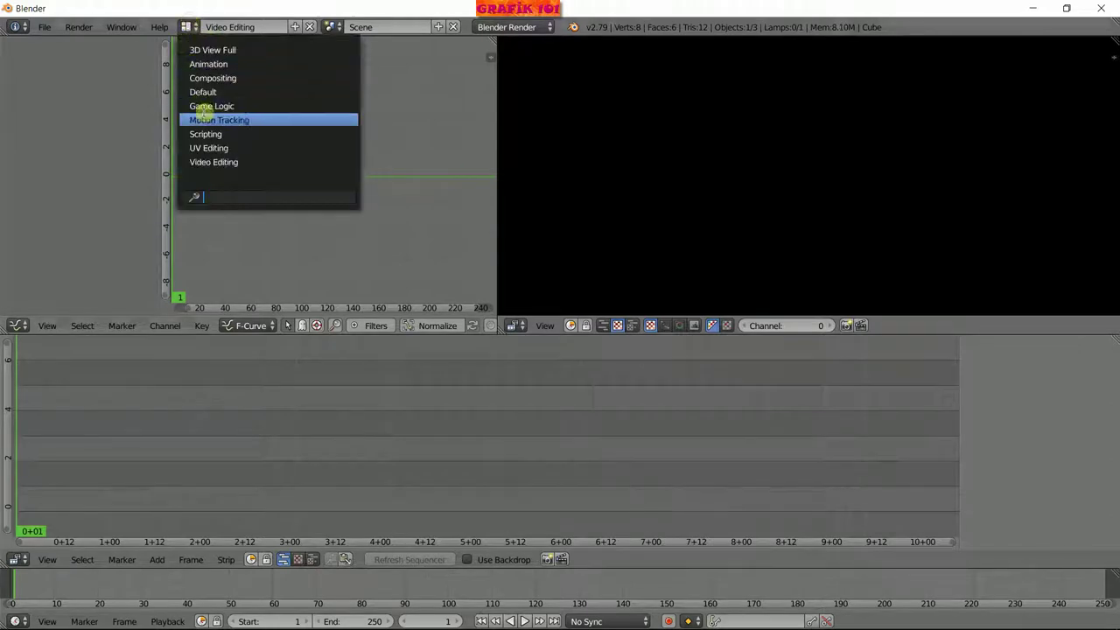
{"action": "left_click", "coordinate": [210, 106]}
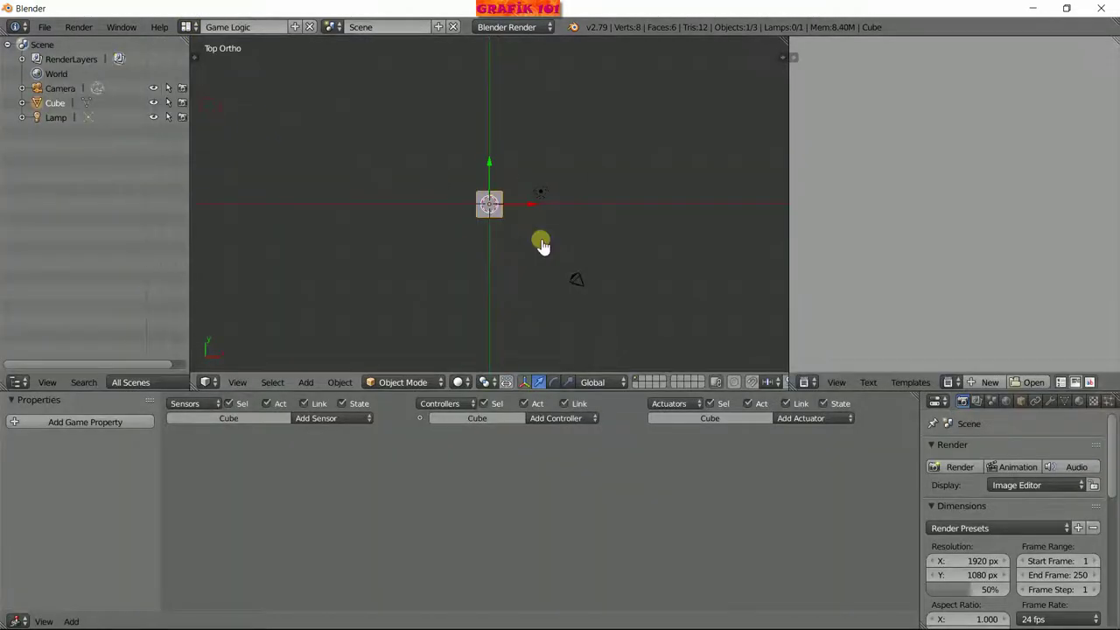
{"action": "scroll", "coordinate": [565, 244], "scroll_direction": "up", "scroll_amount": 6}
{"action": "left_click", "coordinate": [191, 27]}
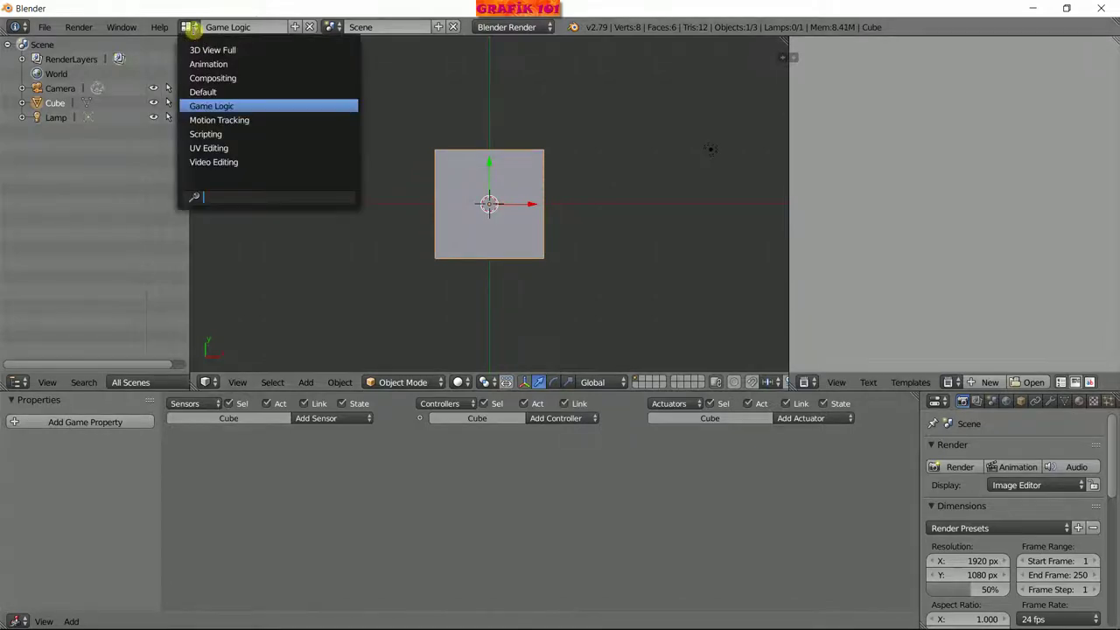
{"action": "left_click", "coordinate": [200, 63]}
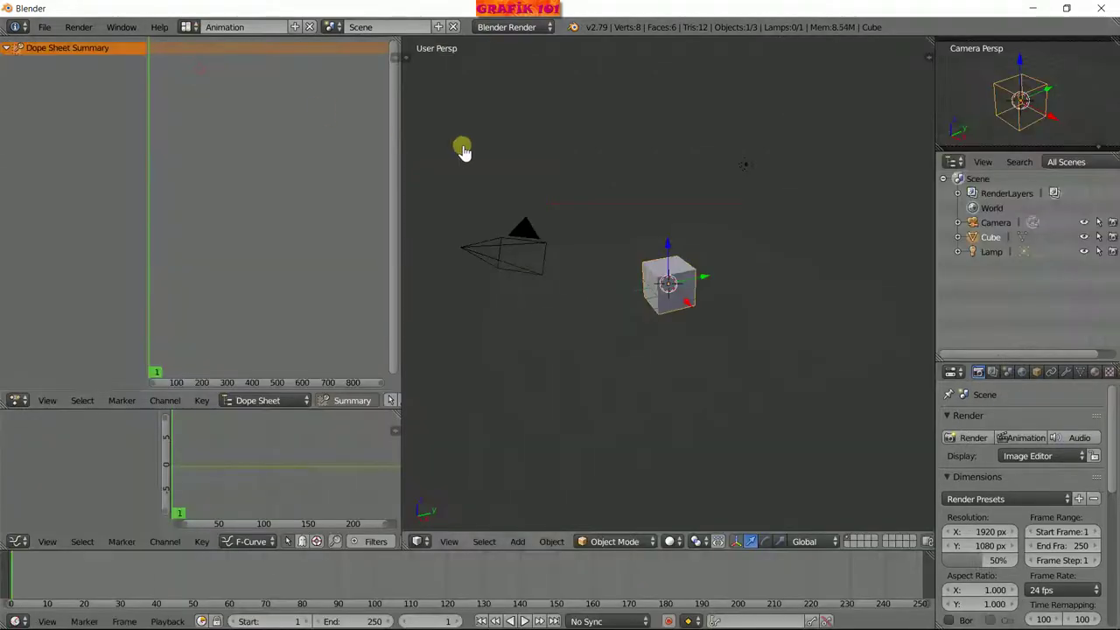
{"action": "left_click", "coordinate": [190, 27]}
{"action": "left_click", "coordinate": [197, 78]}
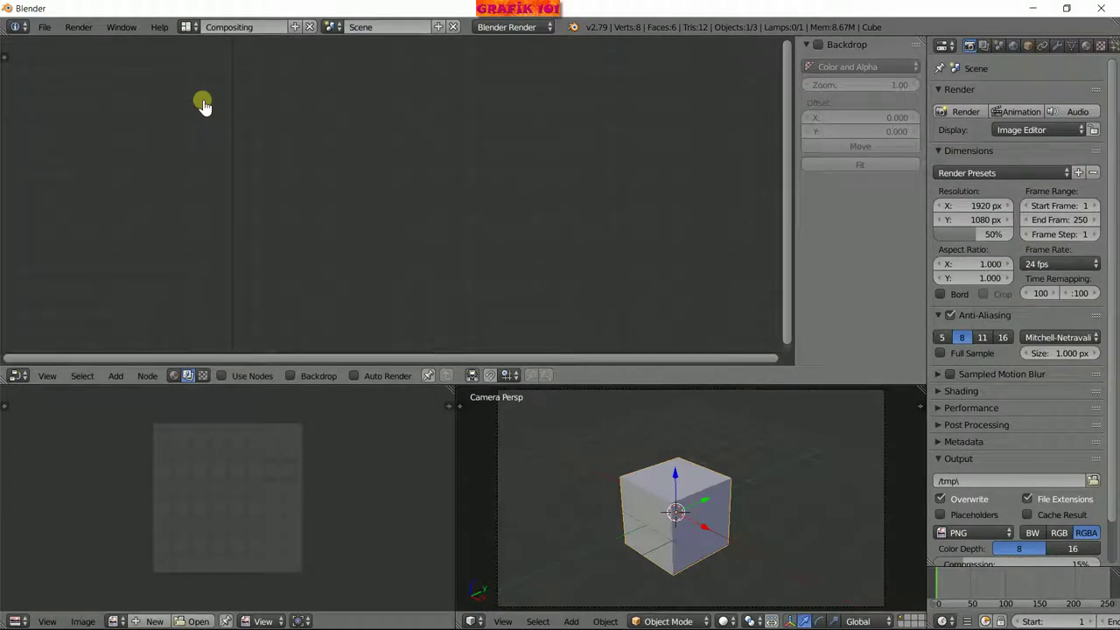
{"action": "left_click", "coordinate": [191, 27]}
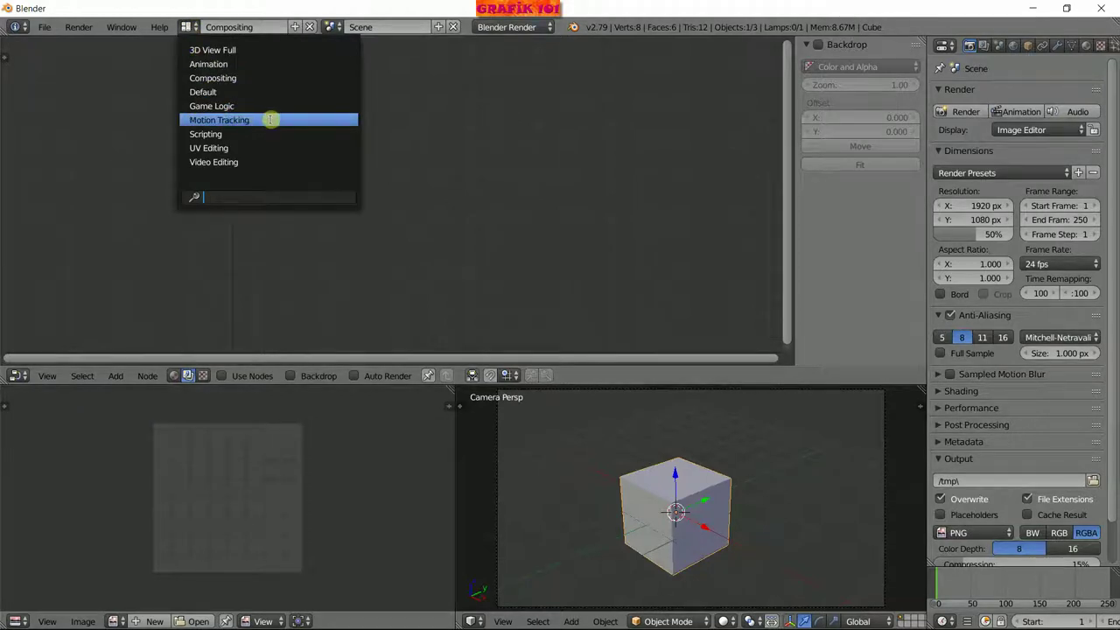
{"action": "left_click", "coordinate": [271, 120]}
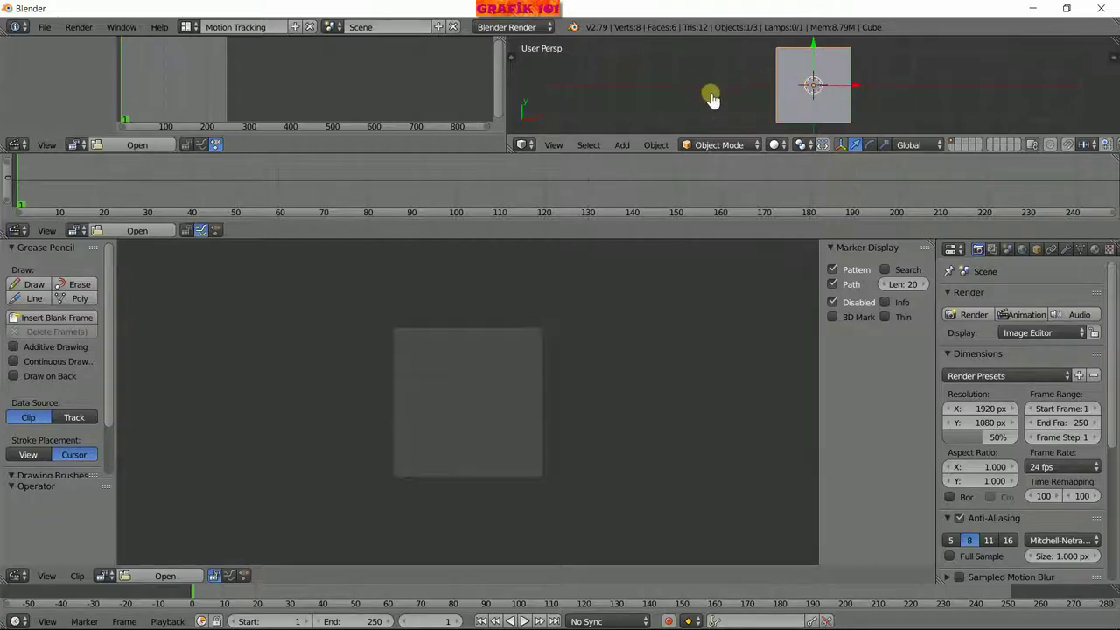
{"action": "mouse_move", "coordinate": [108, 350]}
{"action": "left_mouse_down"}
{"action": "mouse_move", "coordinate": [108, 408]}
{"action": "mouse_move", "coordinate": [116, 306]}
{"action": "left_mouse_up"}
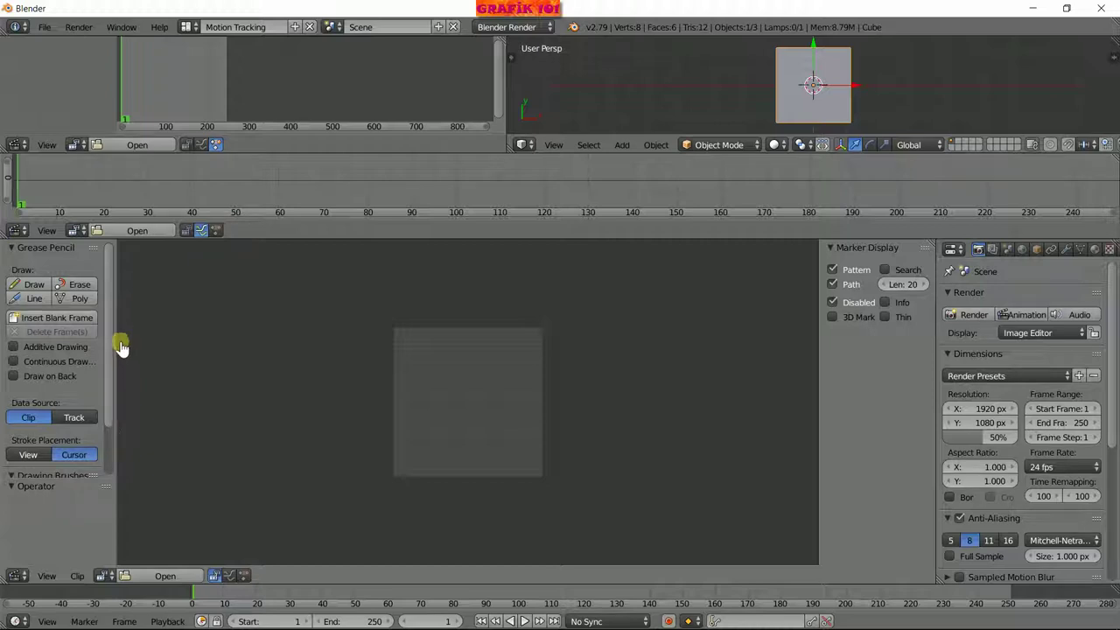
{"action": "scroll", "coordinate": [382, 417], "scroll_direction": "up", "scroll_amount": 2}
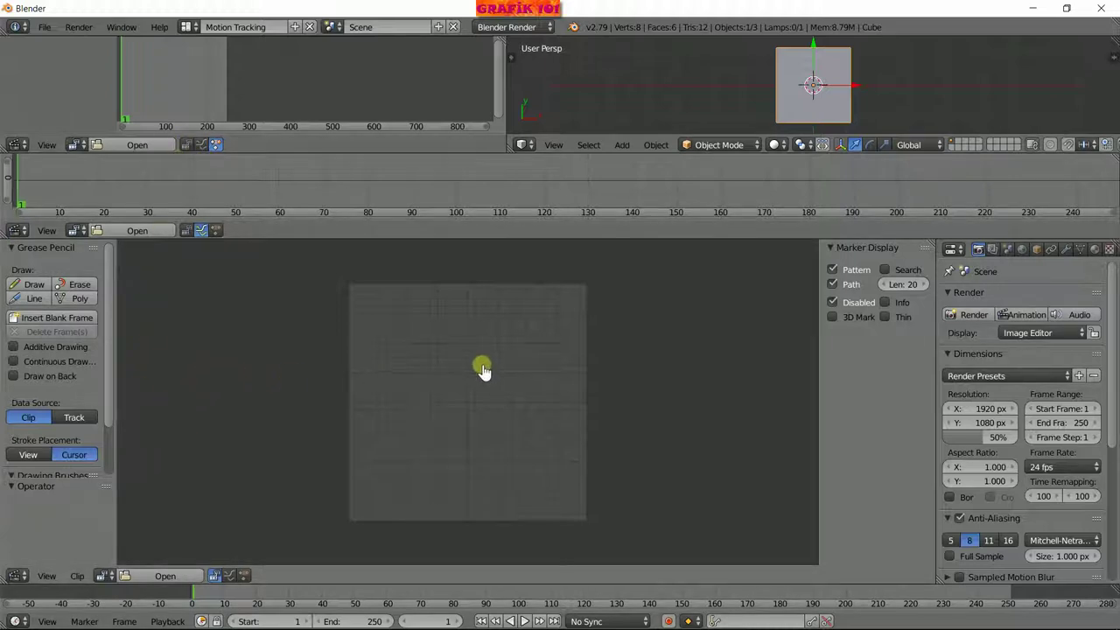
{"action": "scroll", "coordinate": [483, 368], "scroll_direction": "up", "scroll_amount": 1}
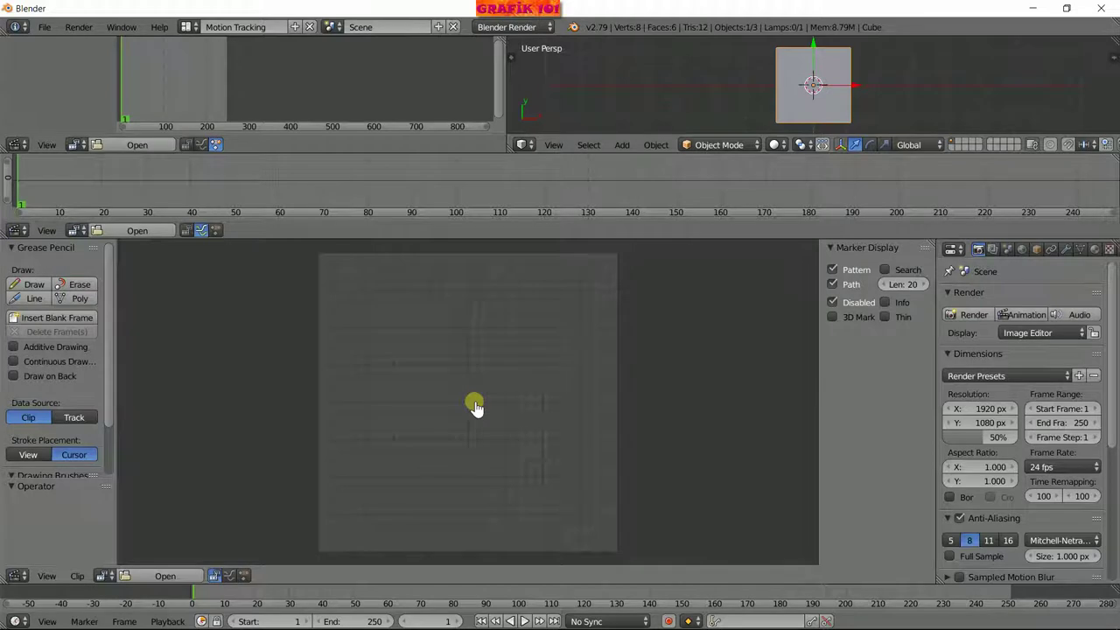
{"action": "left_click", "coordinate": [186, 27]}
{"action": "left_click", "coordinate": [201, 156]}
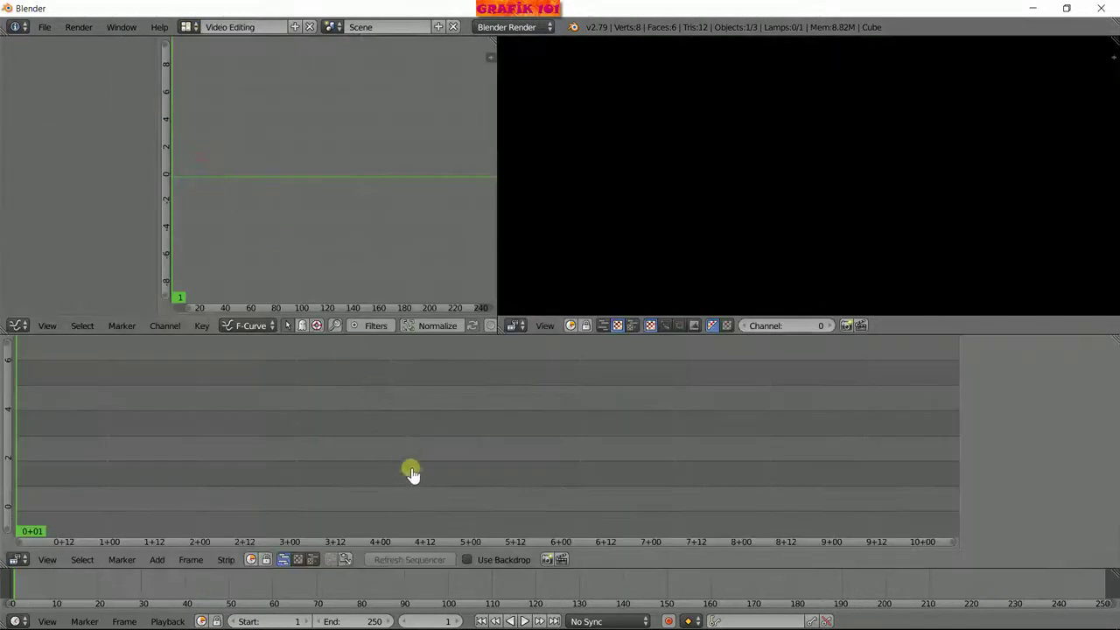
{"action": "left_click", "coordinate": [186, 27]}
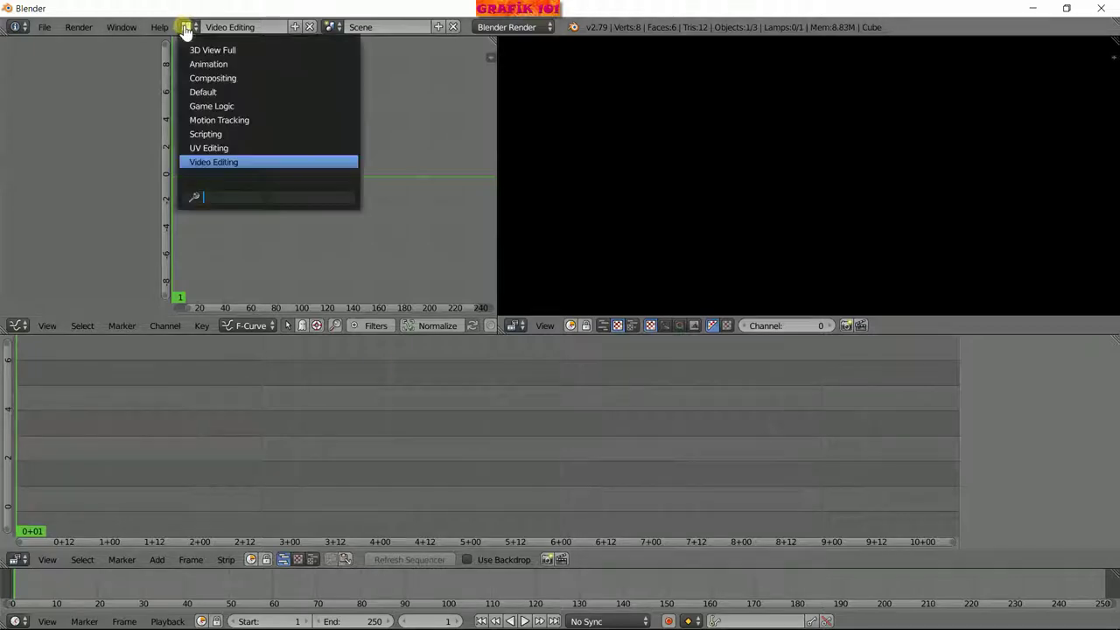
{"action": "left_click", "coordinate": [198, 116]}
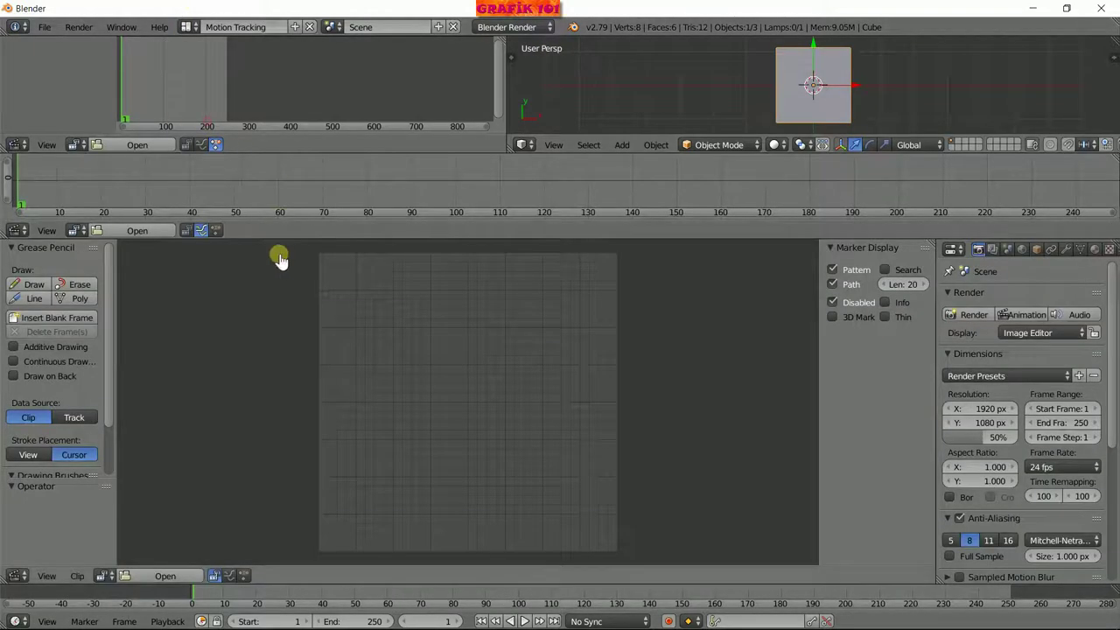
{"action": "left_click", "coordinate": [164, 578]}
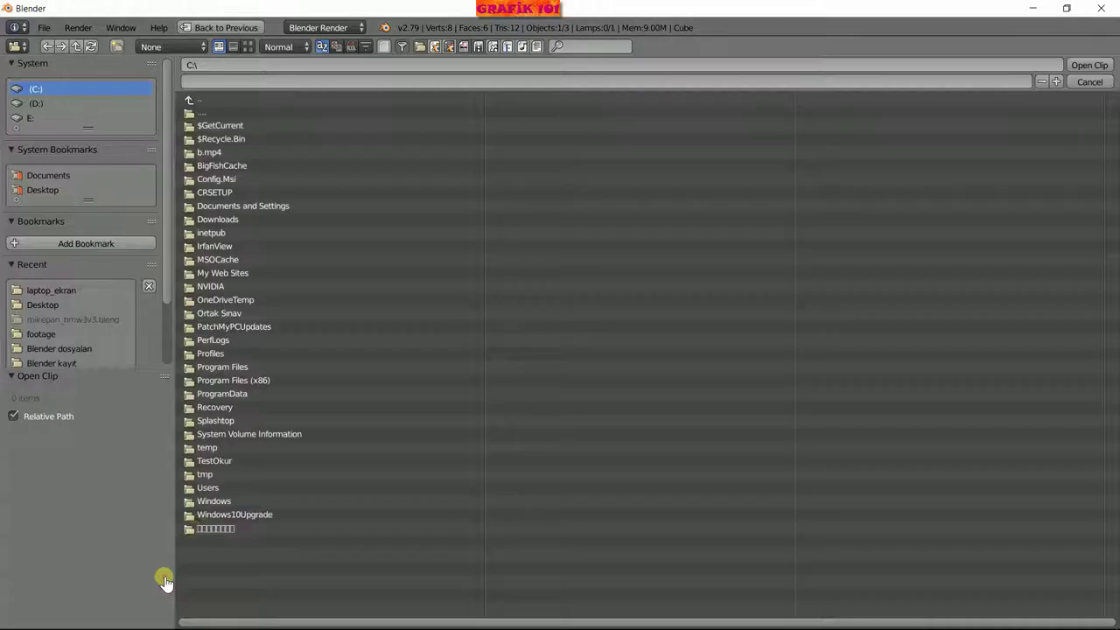
Browse to Desktop/Blender dosyaları/kamera izleme/laptop_ekran and load laptop_ekran (1).png as the tracking clip.
{"action": "left_click", "coordinate": [43, 192]}
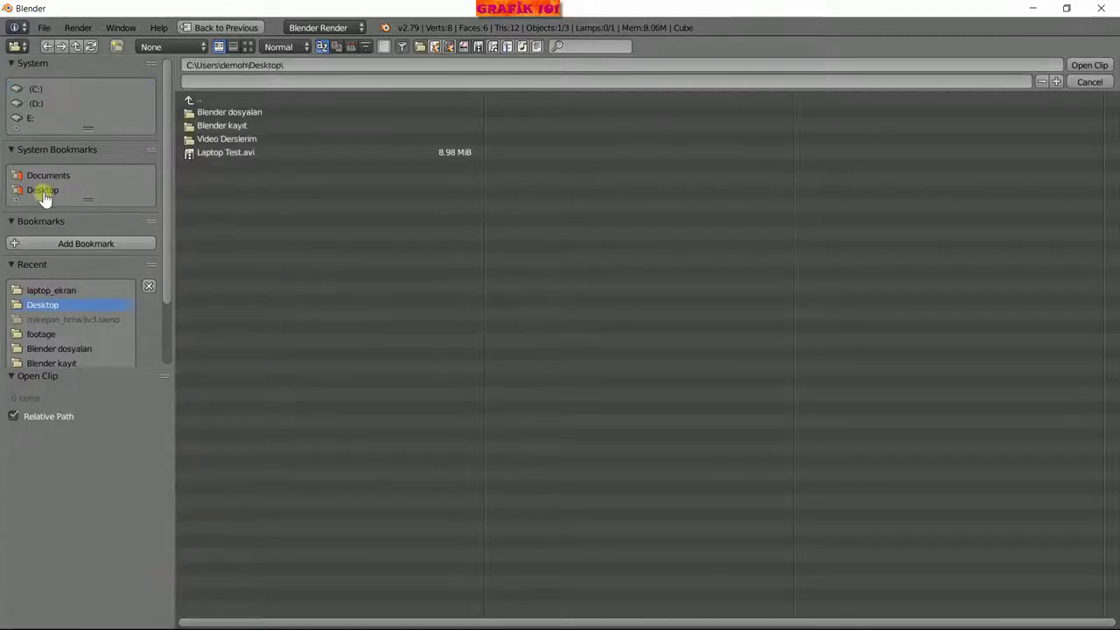
{"action": "left_click", "coordinate": [243, 112]}
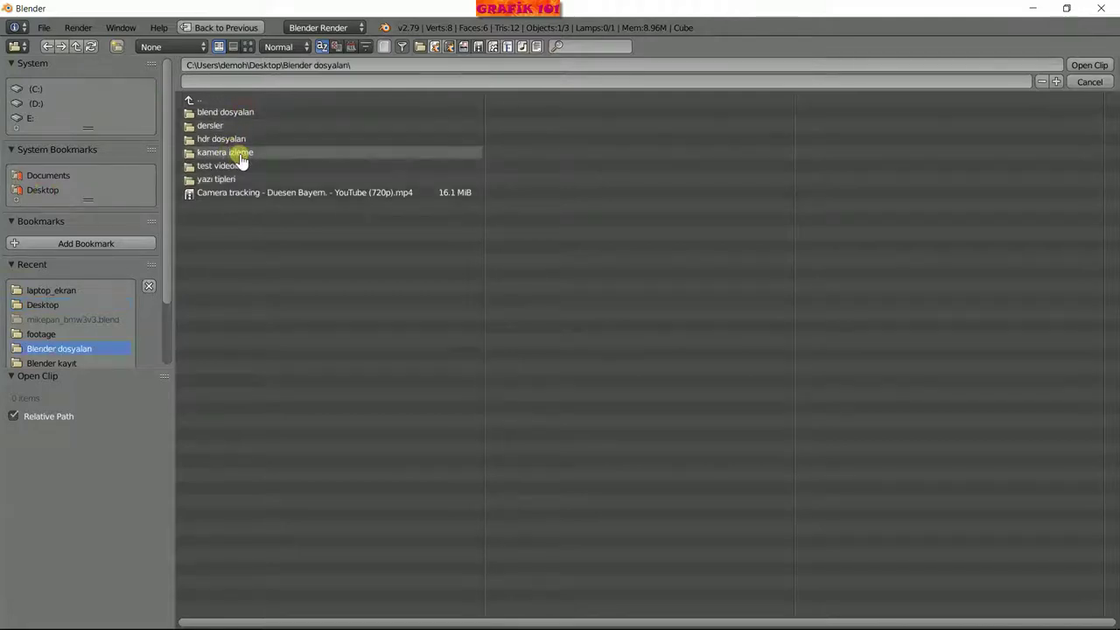
{"action": "left_click", "coordinate": [241, 156]}
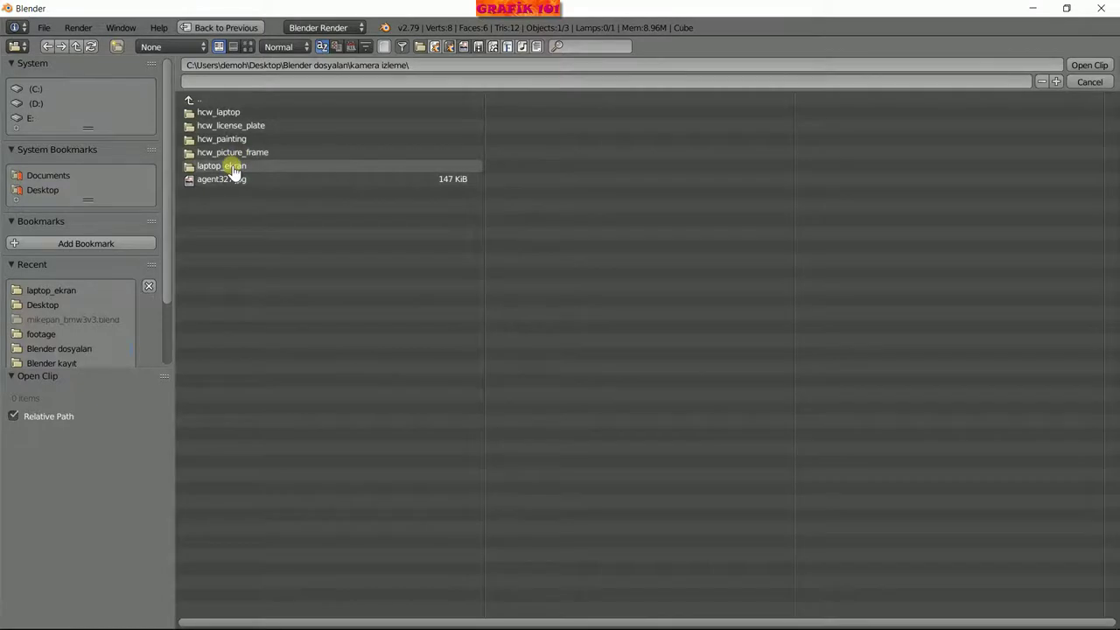
{"action": "left_click", "coordinate": [235, 166]}
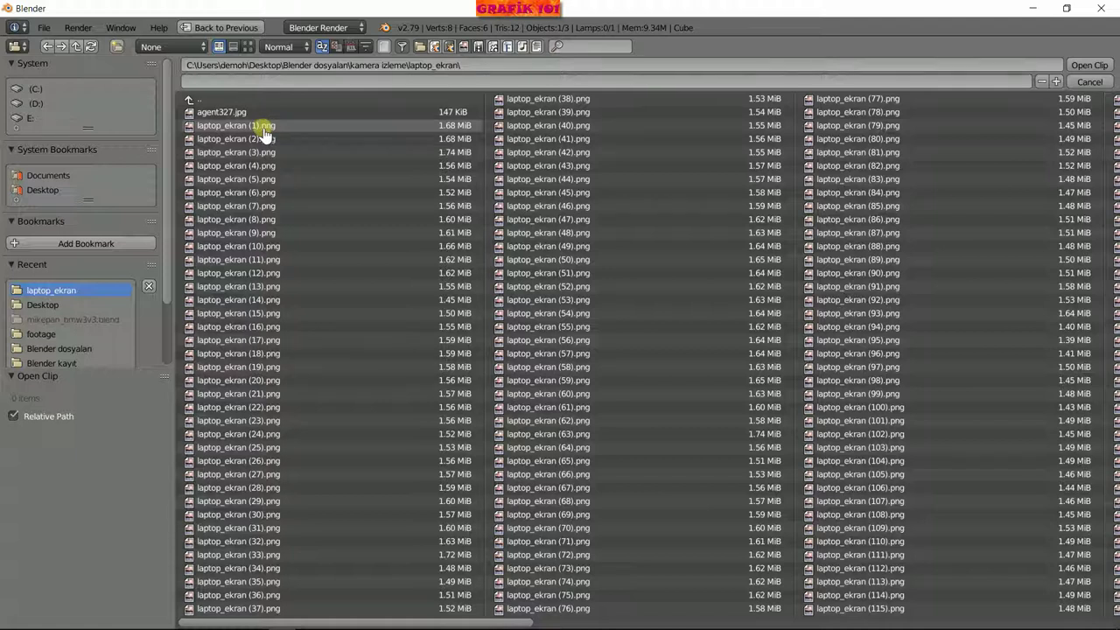
{"action": "left_click", "coordinate": [264, 130]}
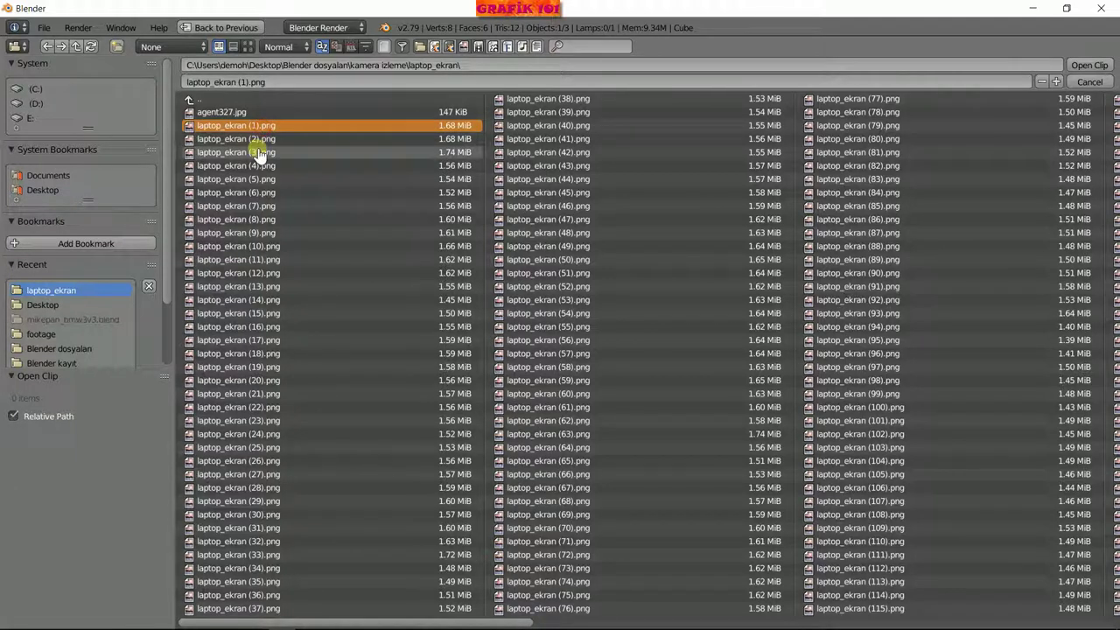
{"action": "mouse_move", "coordinate": [458, 622]}
{"action": "left_mouse_down"}
{"action": "mouse_move", "coordinate": [878, 625]}
{"action": "mouse_move", "coordinate": [301, 595]}
{"action": "left_mouse_up"}
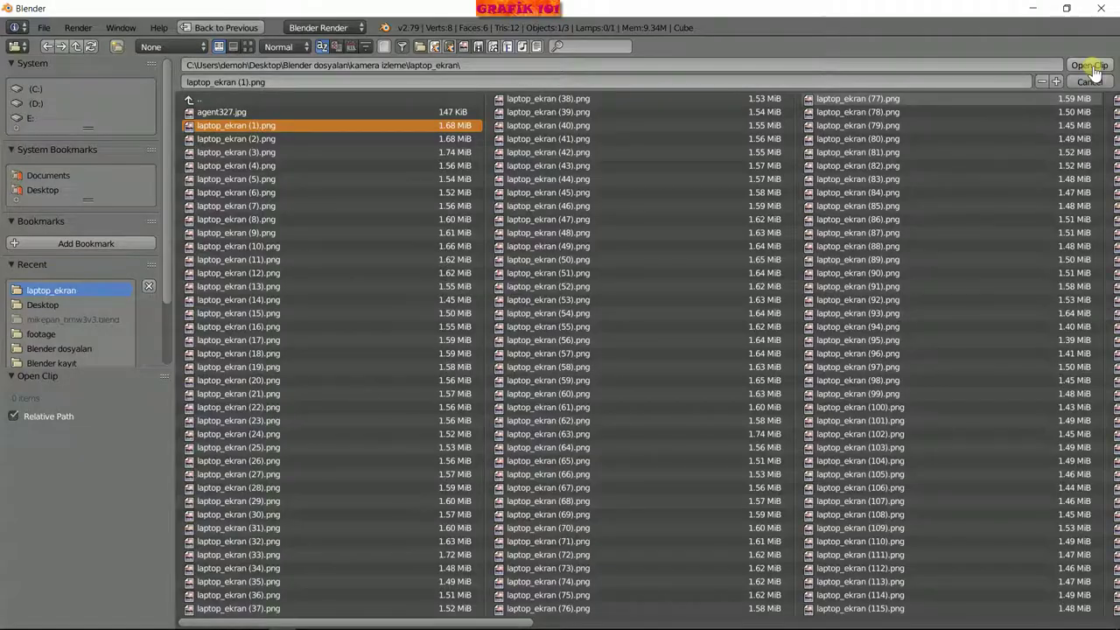
{"action": "left_click", "coordinate": [1091, 67]}
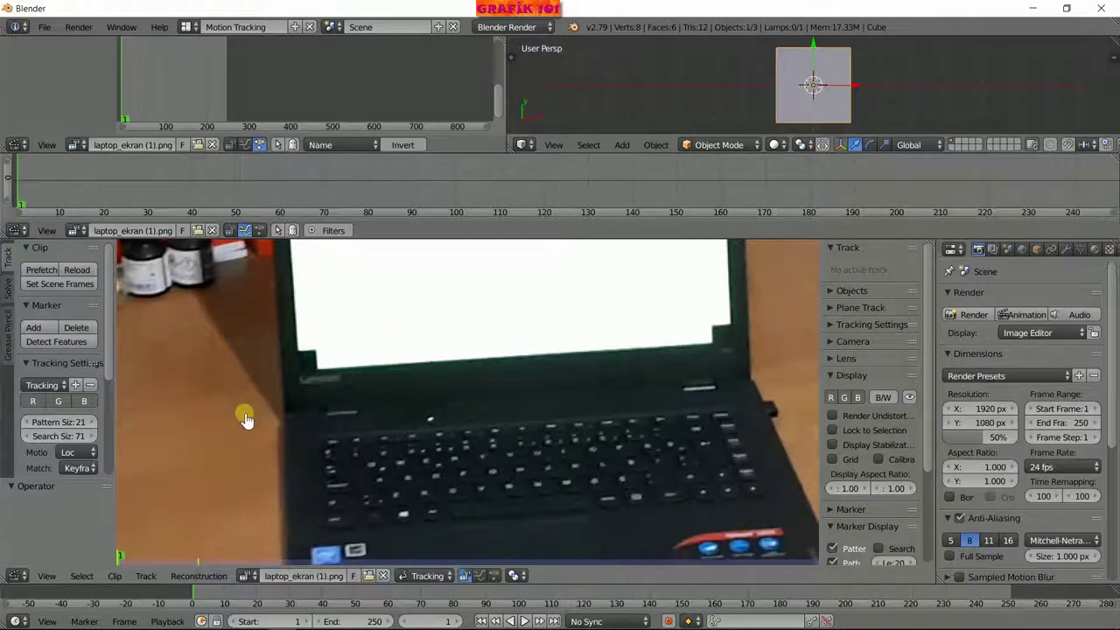
Fit the whole laptop_ekran frame in the clip view with Home, then minimize Blender.
{"action": "key", "text": "Home"}
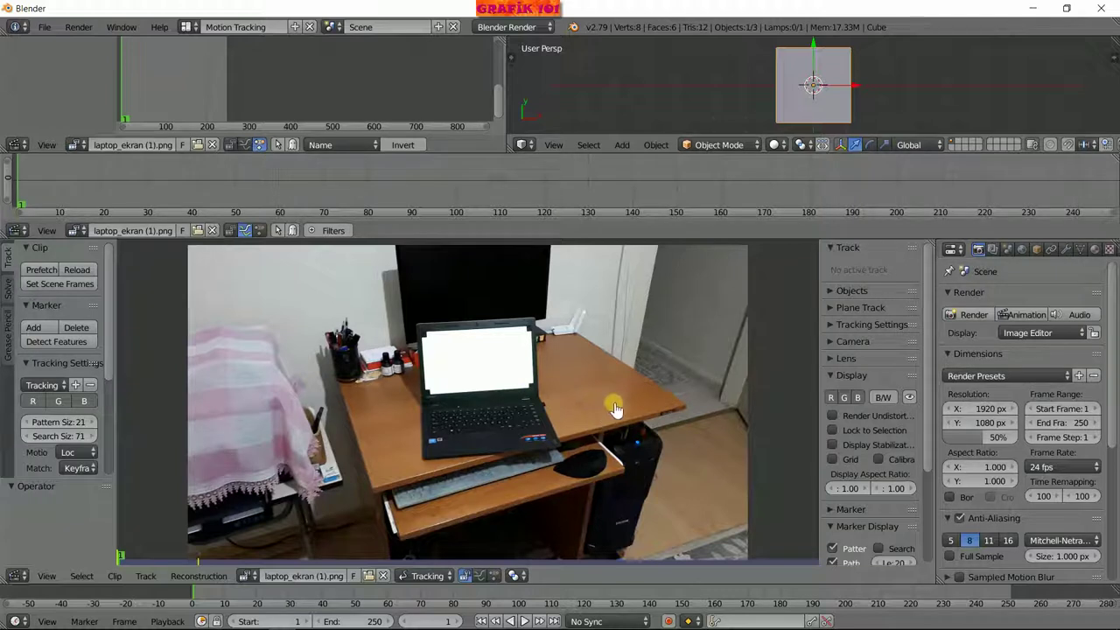
{"action": "left_click", "coordinate": [1024, 16]}
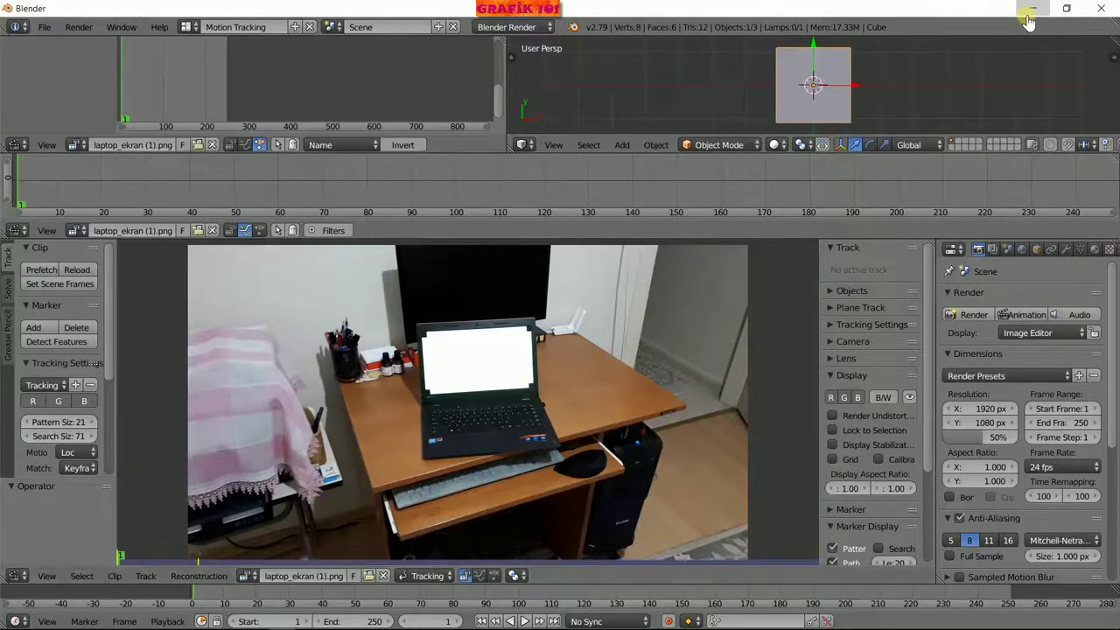
Open the Blender files > kamera izleme > laptop_ekran folder and view agent327.jpg in IrfanView.
{"action": "left_click", "coordinate": [354, 52]}
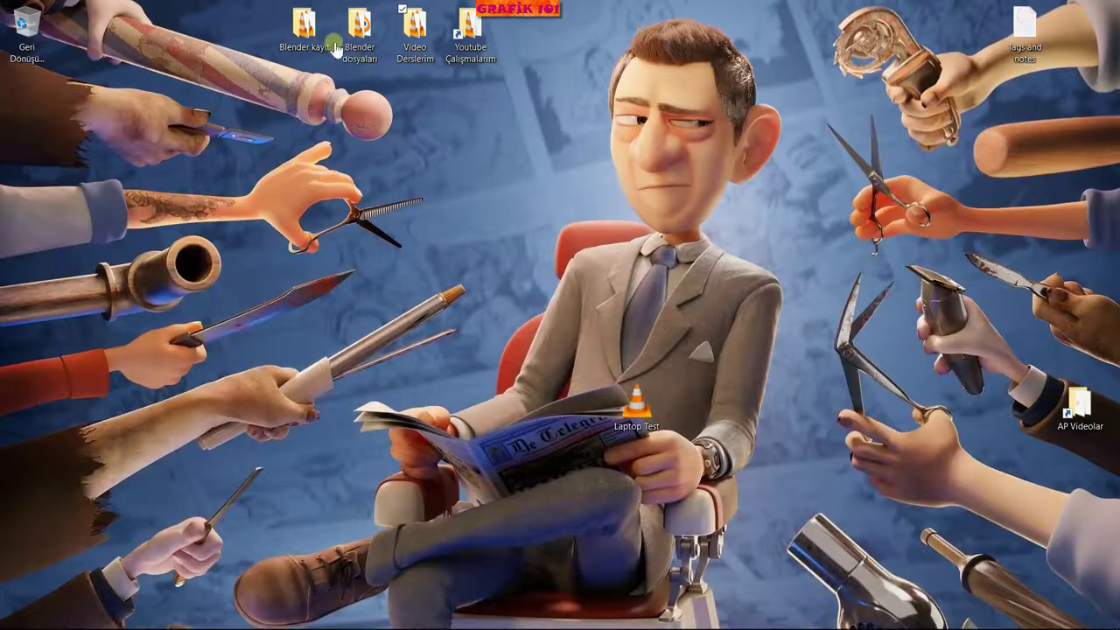
{"action": "double_click", "coordinate": [350, 55]}
{"action": "double_click", "coordinate": [229, 248]}
{"action": "double_click", "coordinate": [242, 263]}
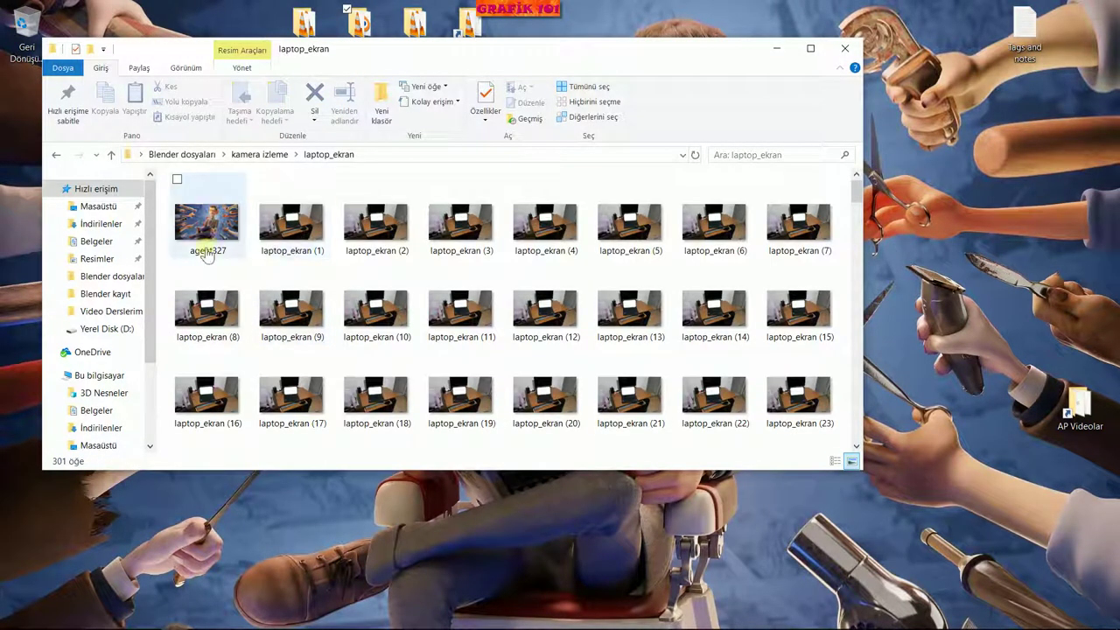
{"action": "left_click", "coordinate": [207, 231]}
{"action": "double_click", "coordinate": [208, 232]}
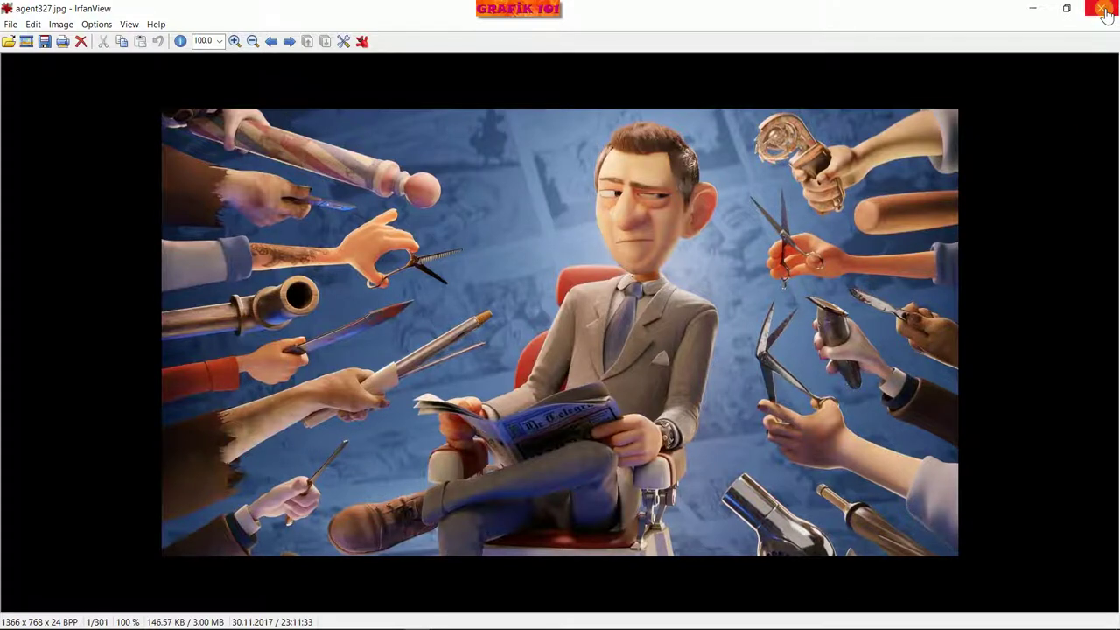
Close agent327.jpg and open laptop_ekran (1).png in IrfanView instead.
{"action": "left_click", "coordinate": [1104, 12]}
{"action": "double_click", "coordinate": [220, 236]}
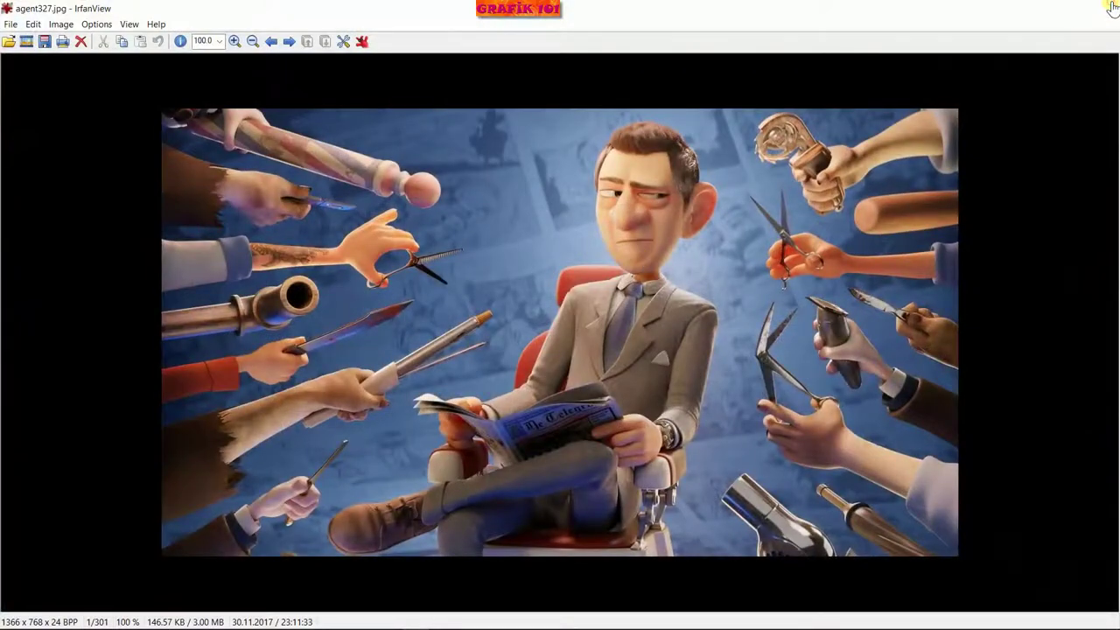
{"action": "left_click", "coordinate": [1104, 9]}
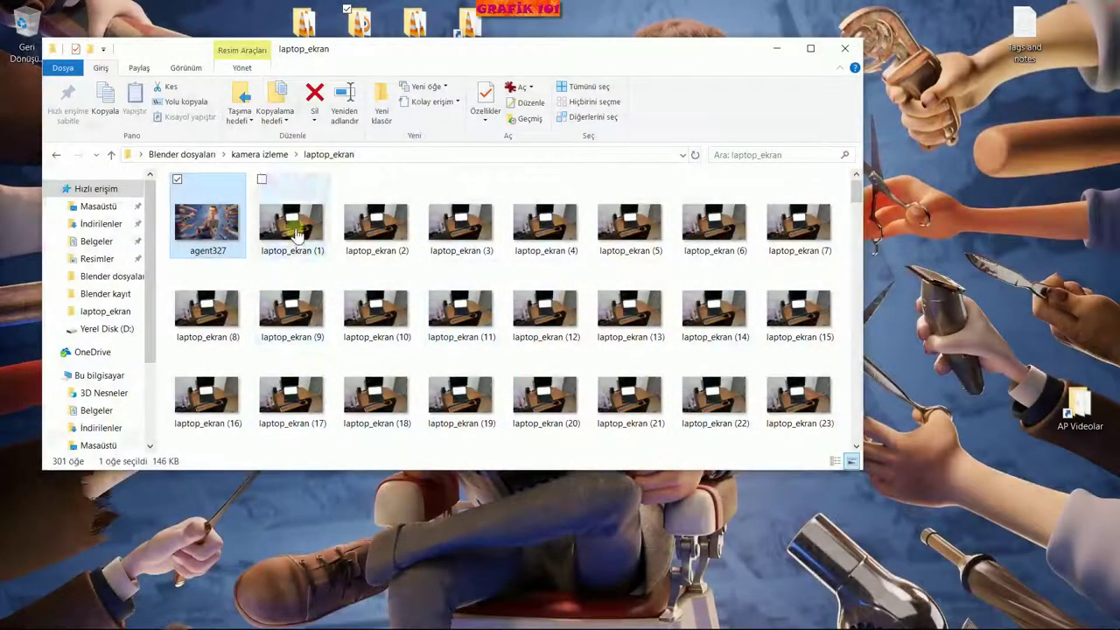
{"action": "double_click", "coordinate": [294, 225]}
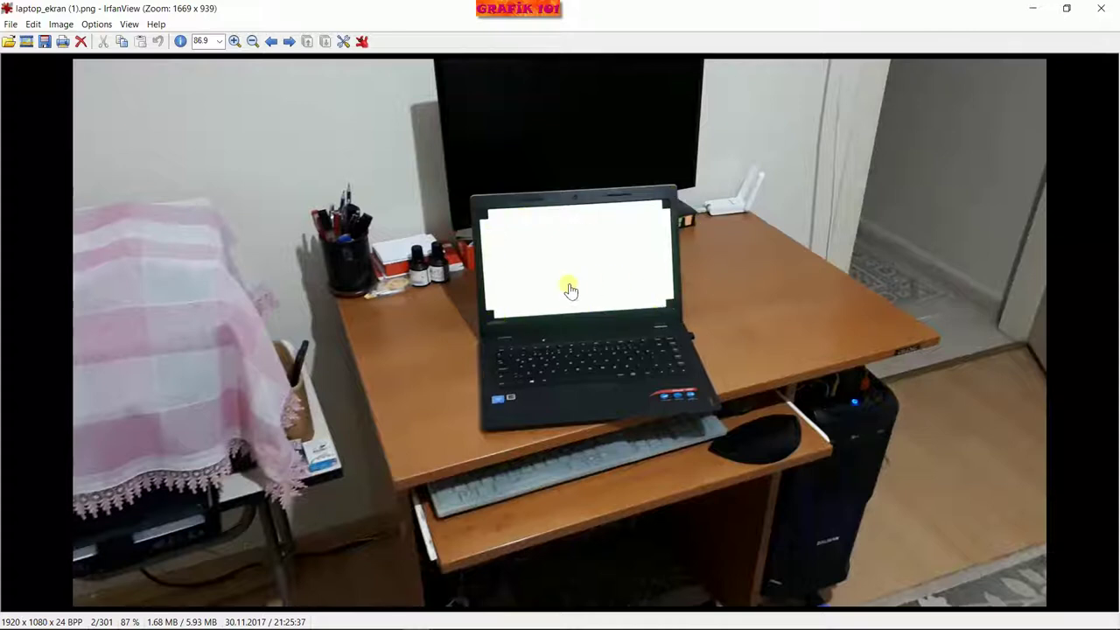
Zoom in on the screen corners, confirm the 1920 × 1080 size, and close IrfanView.
{"action": "scroll", "coordinate": [498, 319], "scroll_direction": "up", "scroll_amount": 1}
{"action": "scroll", "coordinate": [507, 319], "scroll_direction": "up", "scroll_amount": 2}
{"action": "scroll", "coordinate": [521, 320], "scroll_direction": "up", "scroll_amount": 1}
{"action": "scroll", "coordinate": [532, 322], "scroll_direction": "up", "scroll_amount": 1}
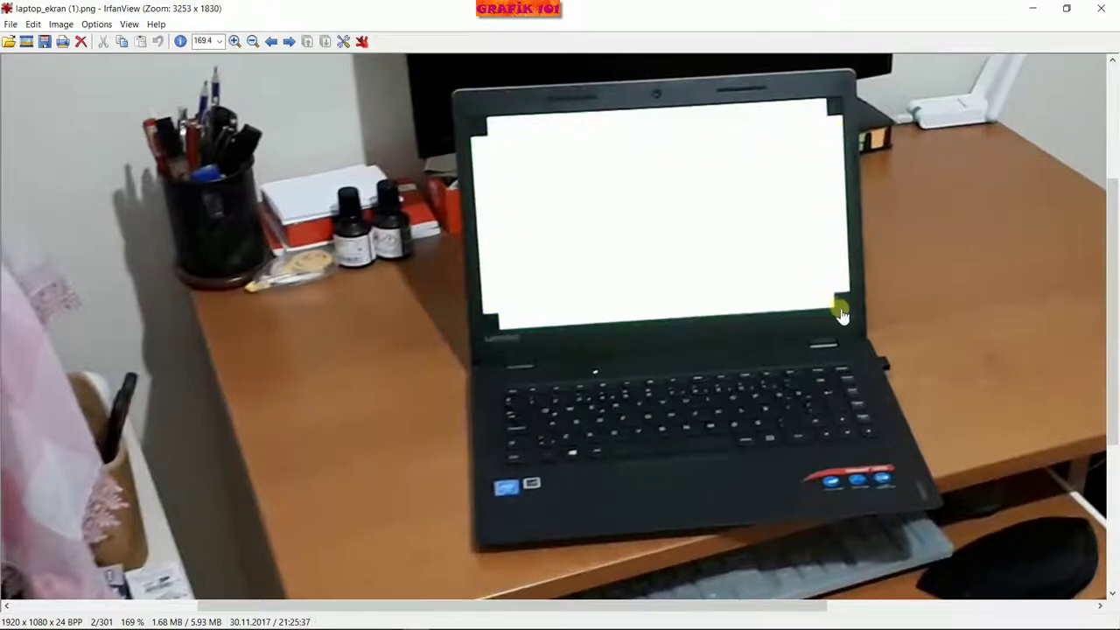
{"action": "scroll", "coordinate": [520, 285], "scroll_direction": "down", "scroll_amount": 1}
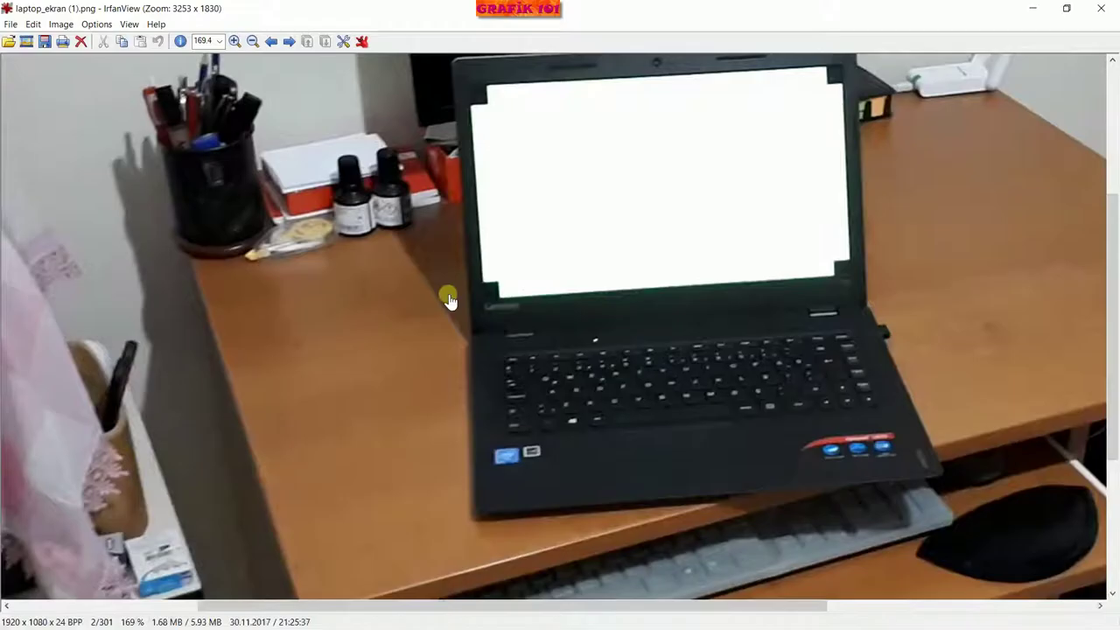
{"action": "scroll", "coordinate": [448, 300], "scroll_direction": "down", "scroll_amount": 5}
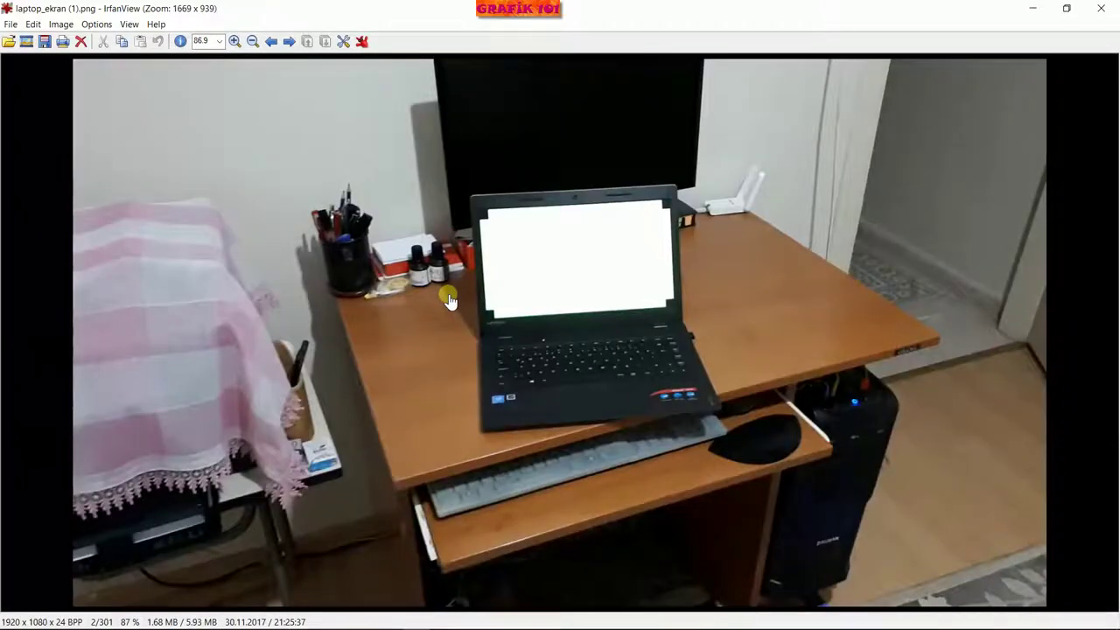
{"action": "key", "text": "ctrl+r"}
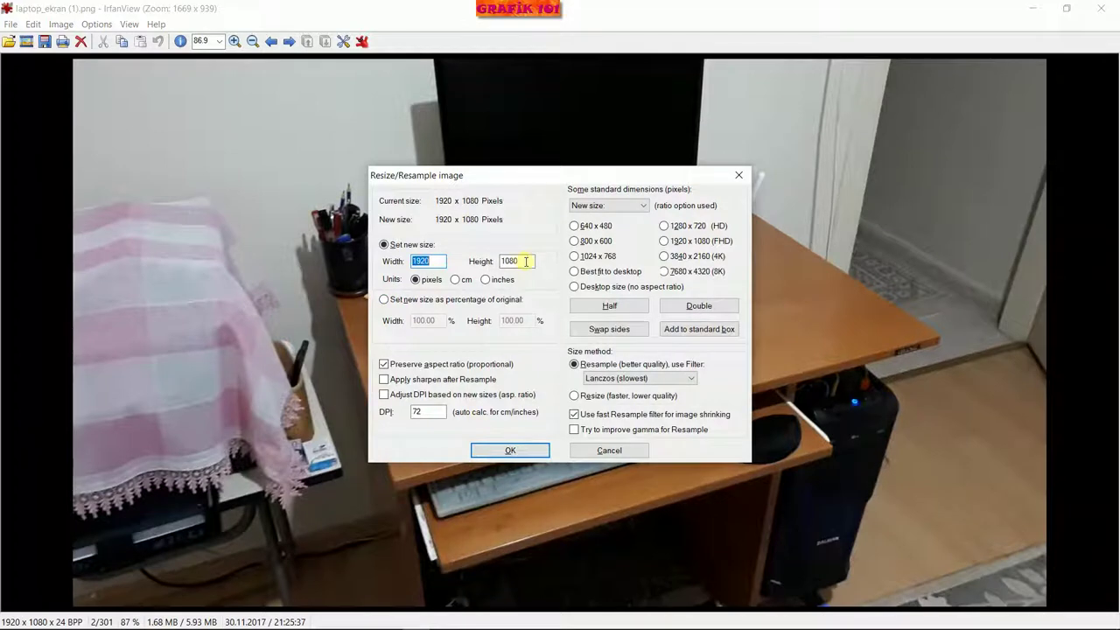
{"action": "left_click", "coordinate": [609, 449]}
{"action": "left_click", "coordinate": [1113, 5]}
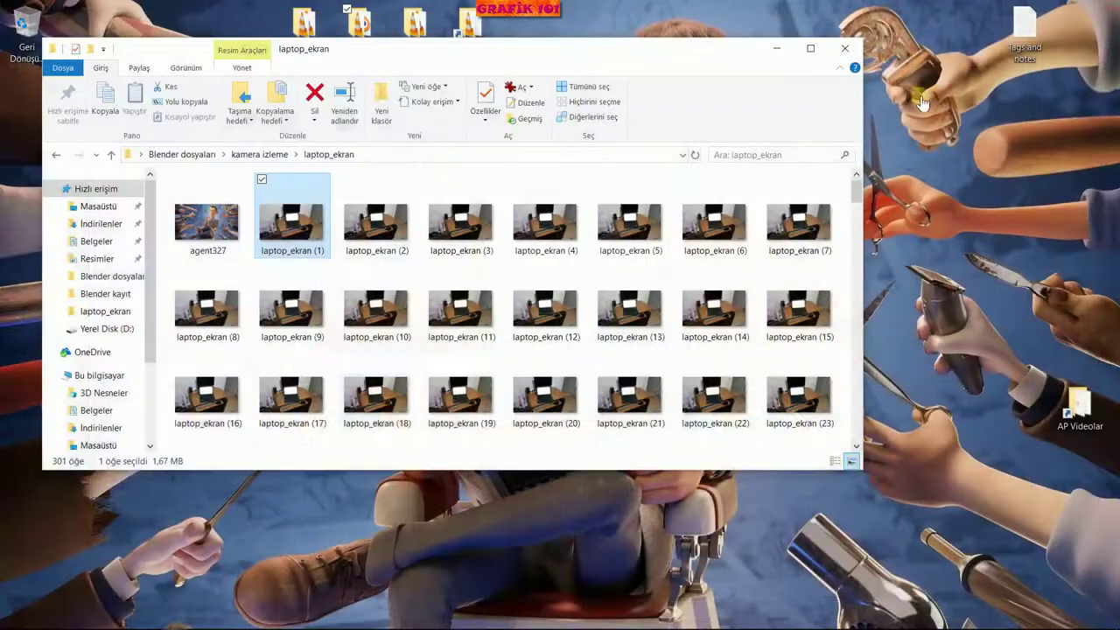
Back in Blender, raise the render resolution scale from 50% to 100%.
{"action": "left_click", "coordinate": [281, 620]}
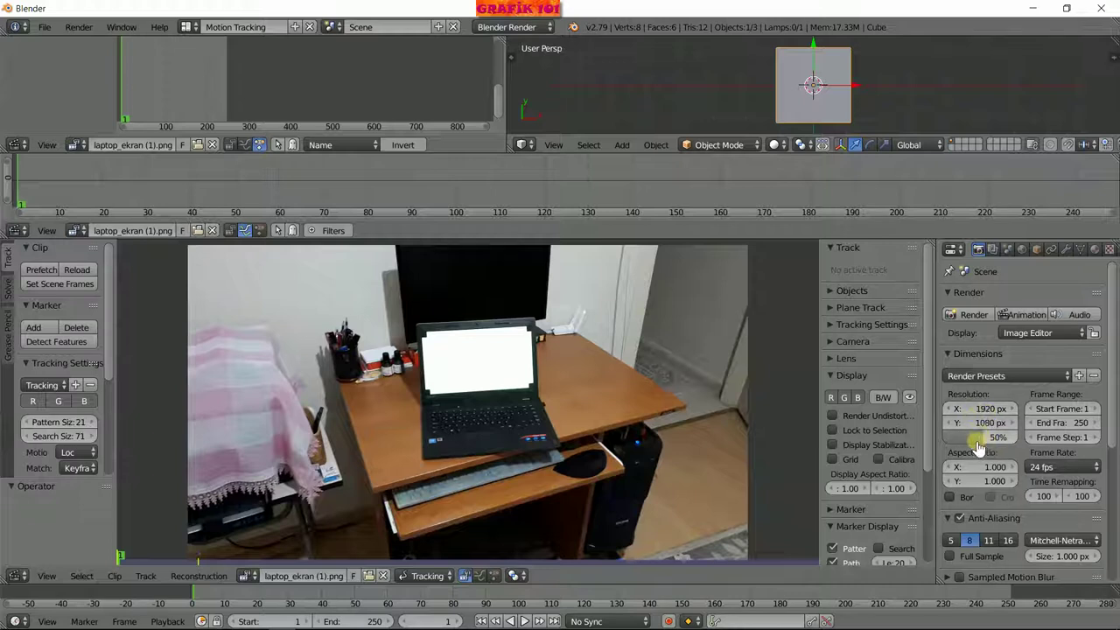
{"action": "left_click_drag", "start_coordinate": [980, 447], "coordinate": [1033, 451]}
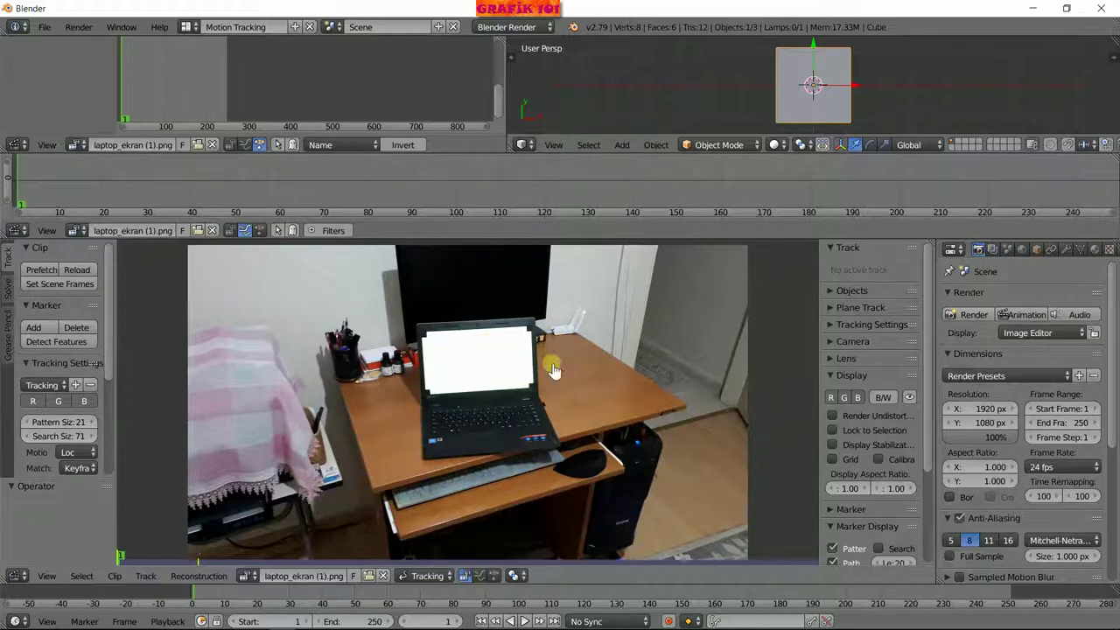
{"action": "left_click", "coordinate": [51, 29]}
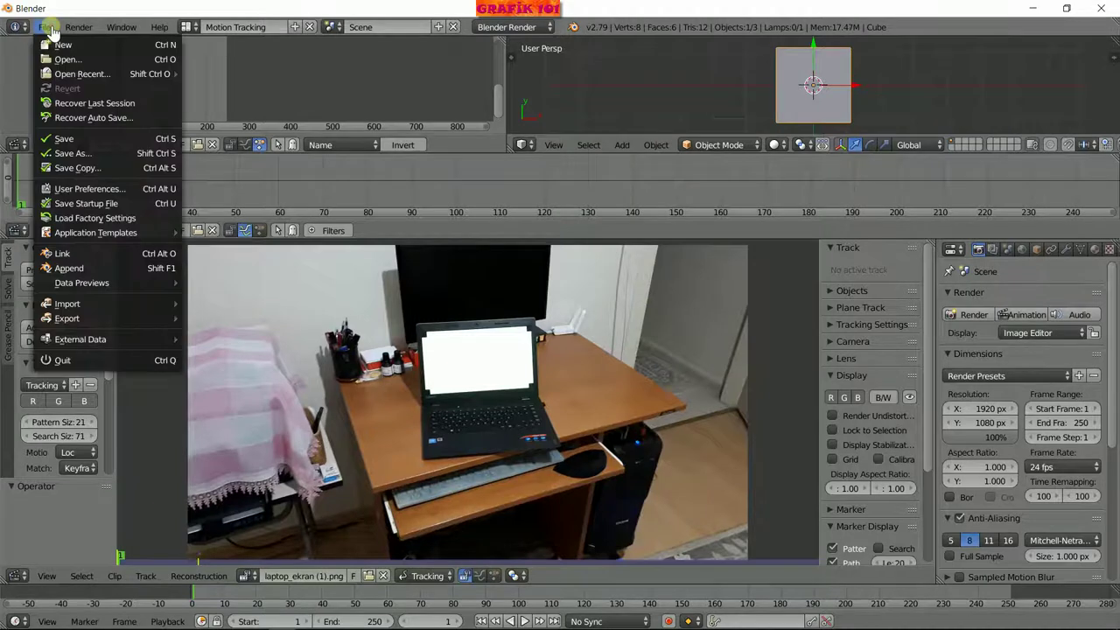
{"action": "left_click", "coordinate": [147, 193]}
{"action": "left_click_drag", "start_coordinate": [307, 33], "coordinate": [448, 105]}
{"action": "left_click", "coordinate": [678, 123]}
{"action": "scroll", "coordinate": [398, 306], "scroll_direction": "down", "scroll_amount": 1}
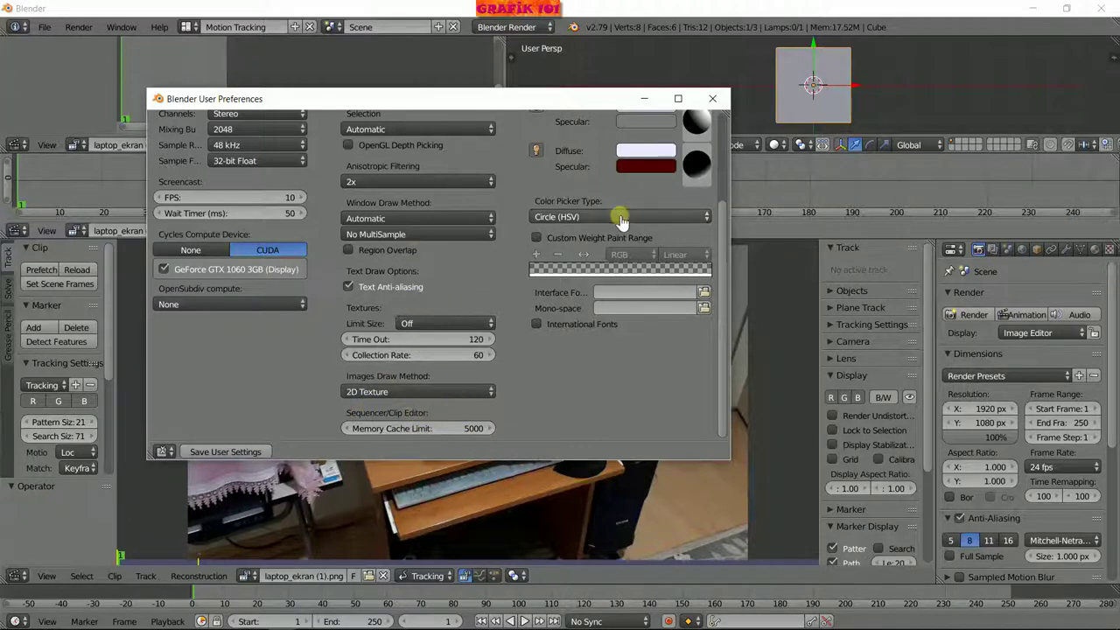
{"action": "left_click", "coordinate": [710, 100]}
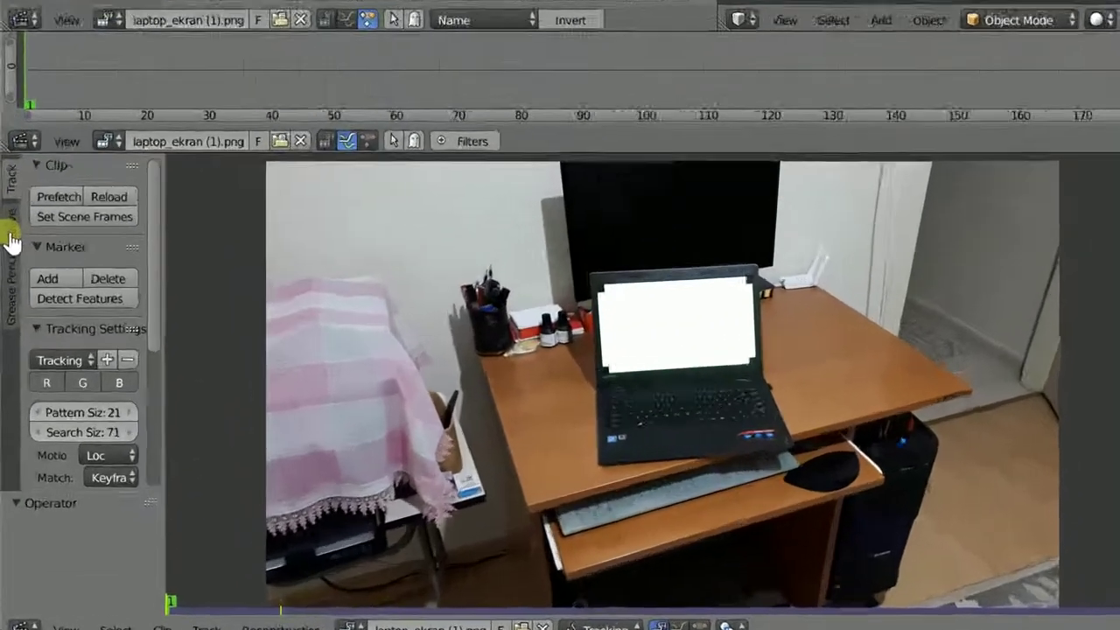
Browse the Solve, Grease Pencil and Track tool-shelf tabs, ending on the Track options.
{"action": "left_click", "coordinate": [7, 297]}
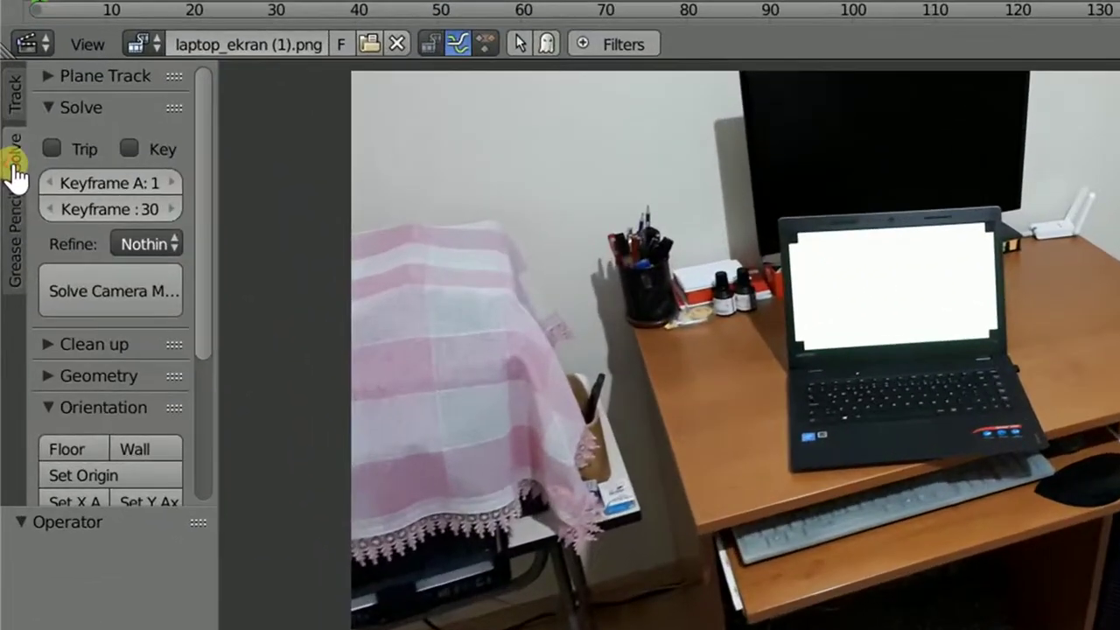
{"action": "left_click", "coordinate": [7, 341]}
{"action": "scroll", "coordinate": [187, 350], "scroll_direction": "down", "scroll_amount": 3}
{"action": "scroll", "coordinate": [193, 374], "scroll_direction": "down", "scroll_amount": 1}
{"action": "scroll", "coordinate": [194, 359], "scroll_direction": "up", "scroll_amount": 4}
{"action": "left_click", "coordinate": [8, 155]}
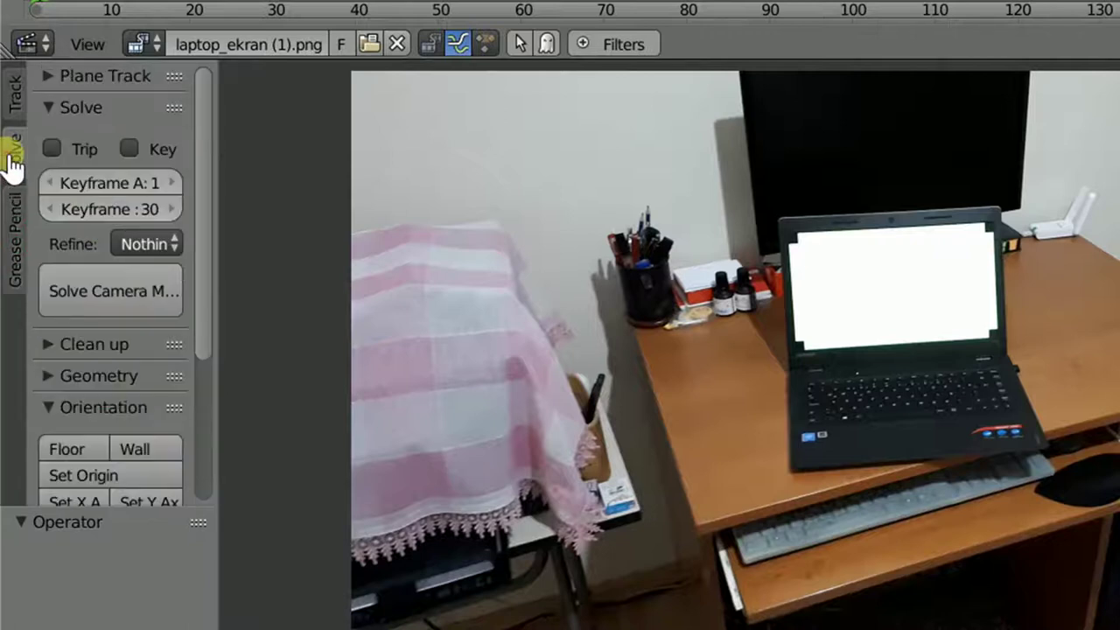
{"action": "left_click", "coordinate": [10, 109]}
{"action": "left_click", "coordinate": [12, 149]}
{"action": "left_click", "coordinate": [14, 96]}
{"action": "left_click", "coordinate": [12, 175]}
{"action": "left_click", "coordinate": [14, 93]}
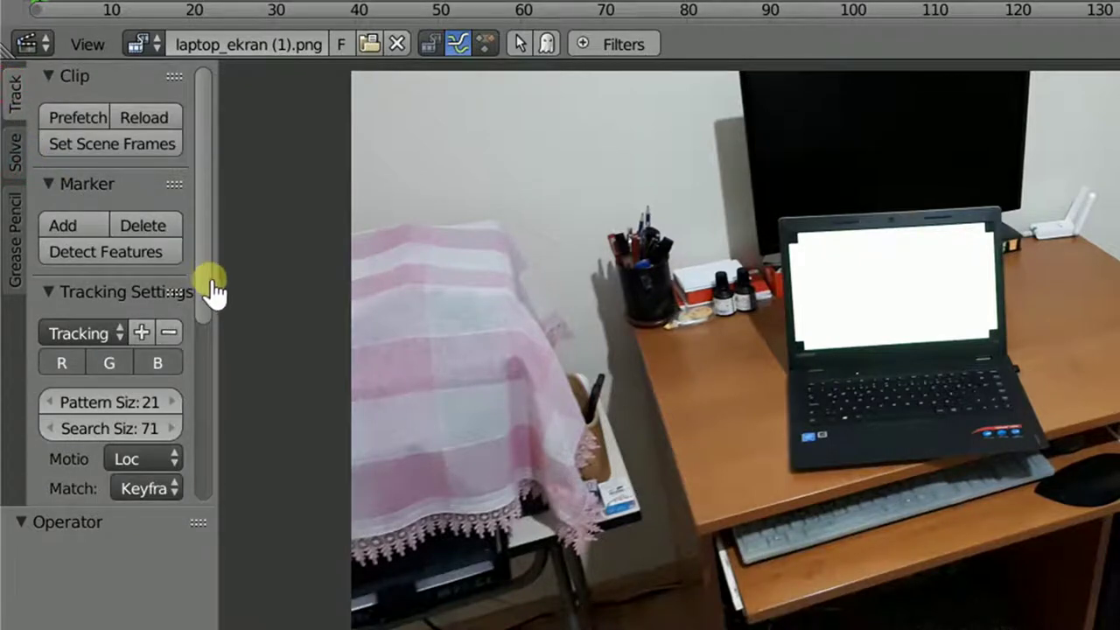
Widen the tool shelf so labels fit, play the clip to frame 55, and scrub back near the start.
{"action": "left_click_drag", "start_coordinate": [216, 287], "coordinate": [235, 282]}
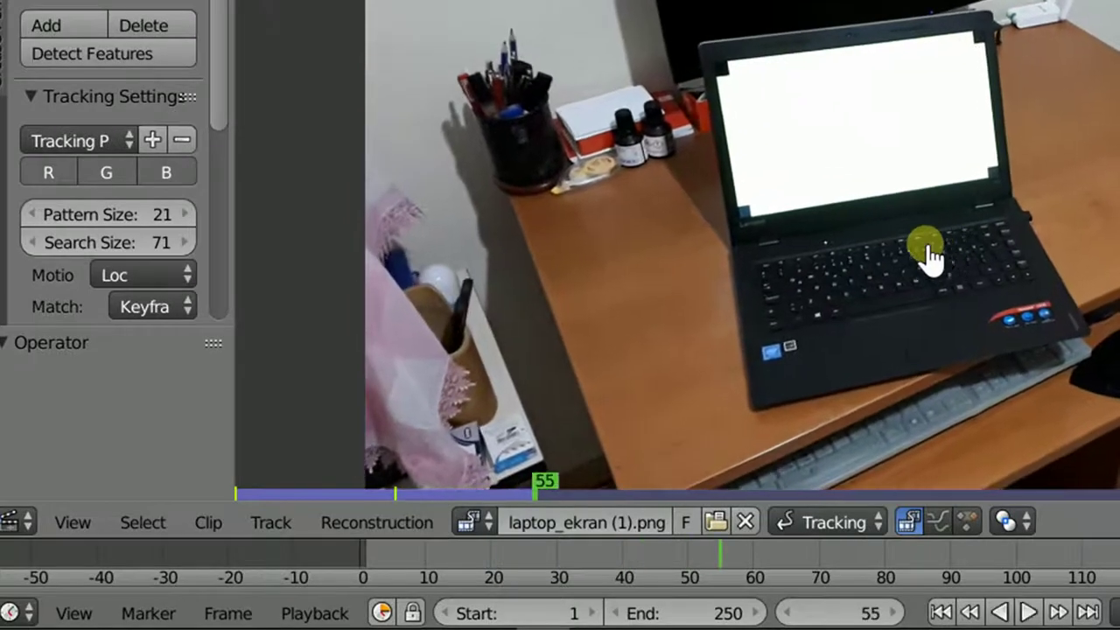
{"action": "key", "text": "alt+a"}
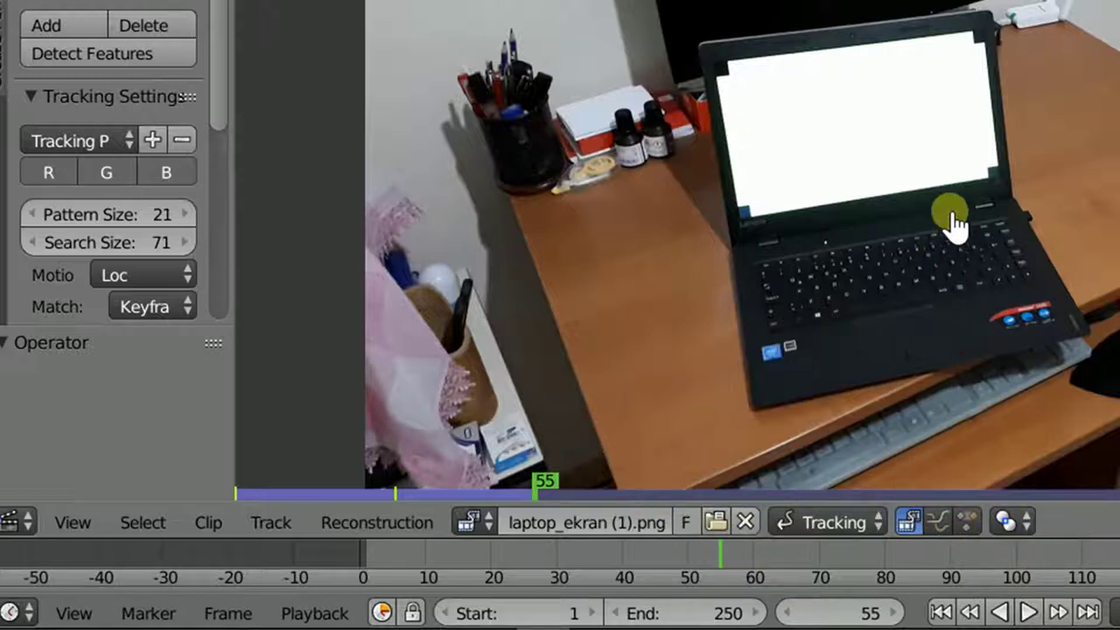
{"action": "left_click_drag", "start_coordinate": [695, 578], "coordinate": [372, 567]}
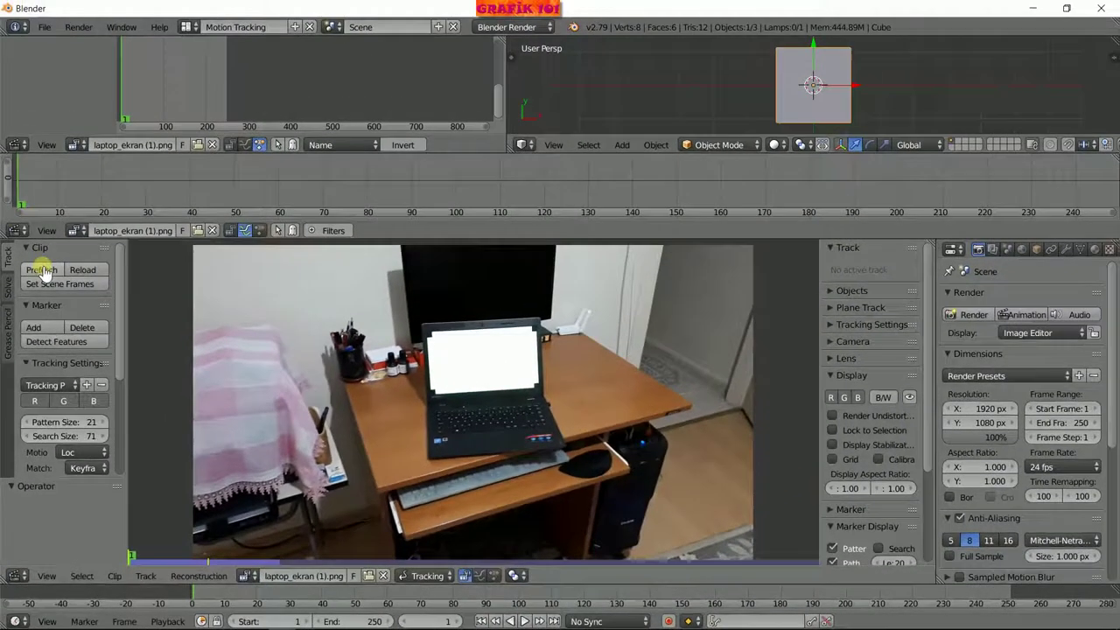
Prefetch the clip frames, enlarge the timeline, and set the scene frame range to end at 300.
{"action": "left_click", "coordinate": [41, 271]}
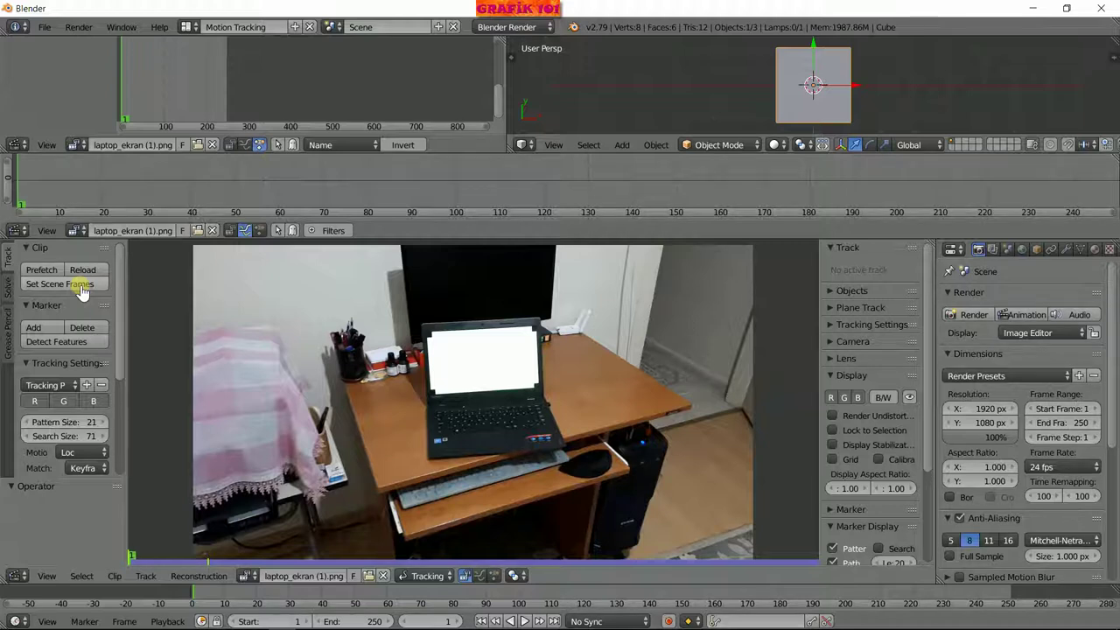
{"action": "left_click_drag", "start_coordinate": [302, 584], "coordinate": [304, 564]}
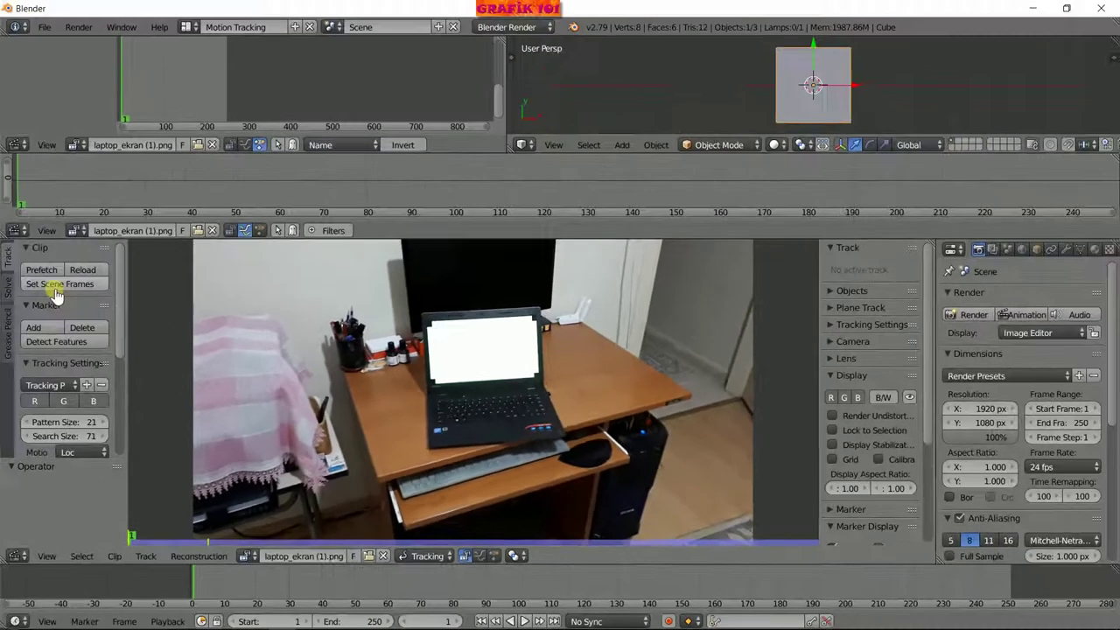
{"action": "left_click", "coordinate": [53, 284]}
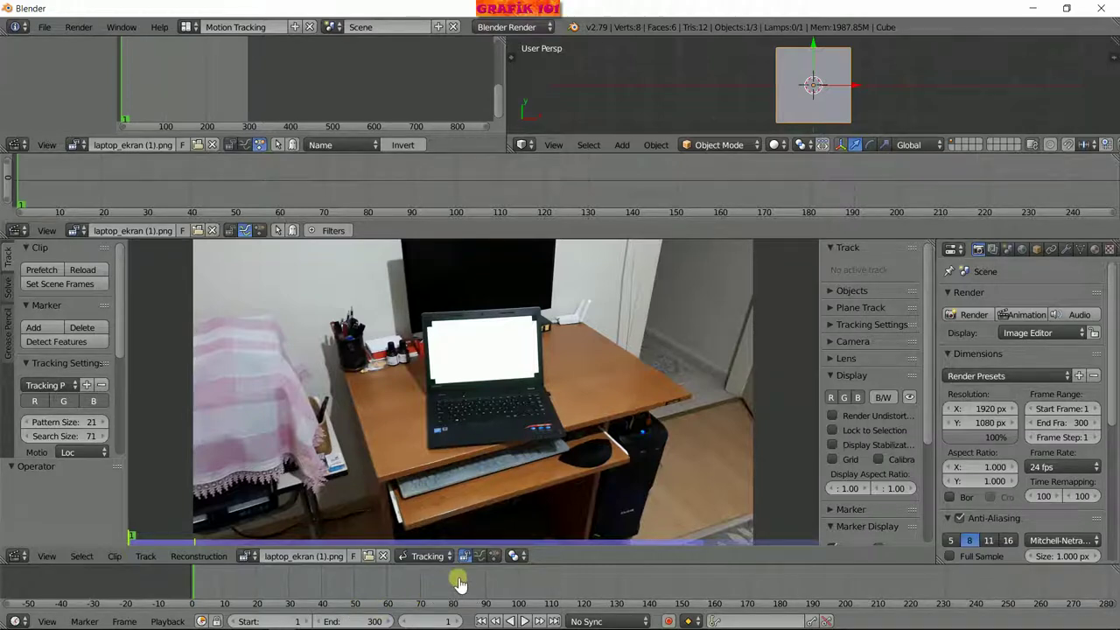
Preview the footage across frames 1–300, rewind to frame 1, and collapse the clip settings panels.
{"action": "key", "text": "Home"}
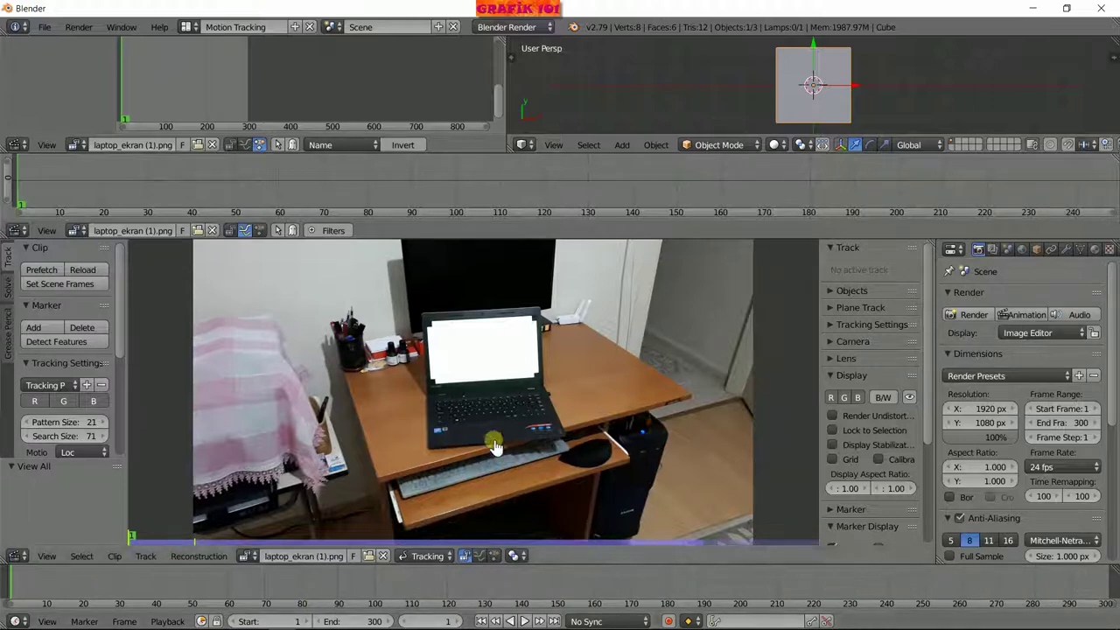
{"action": "key", "text": "alt+a"}
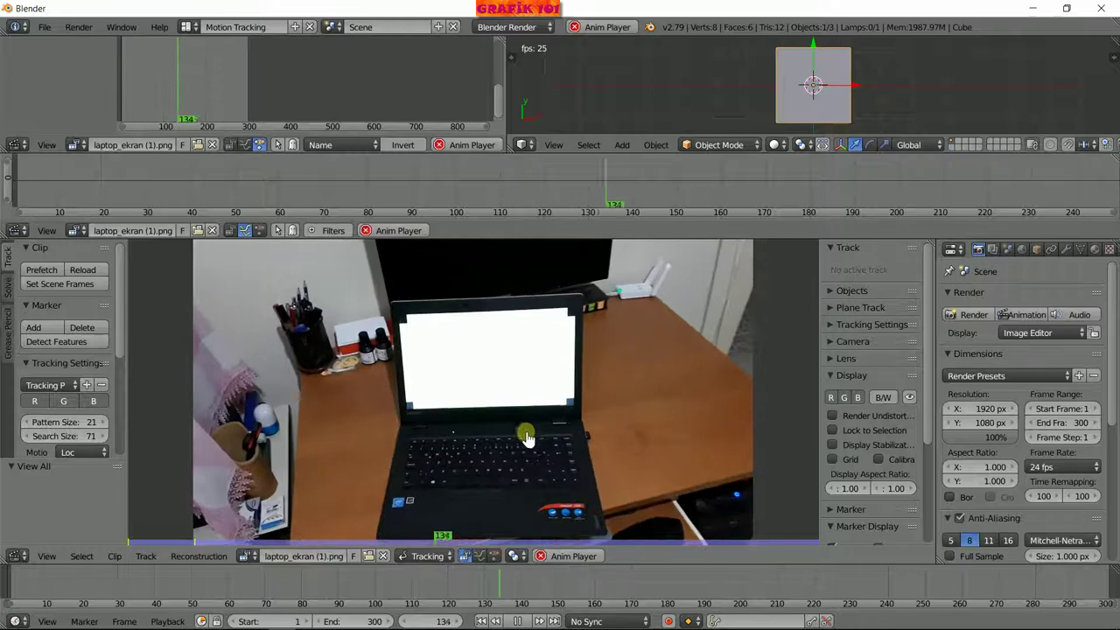
{"action": "key", "text": "alt+a"}
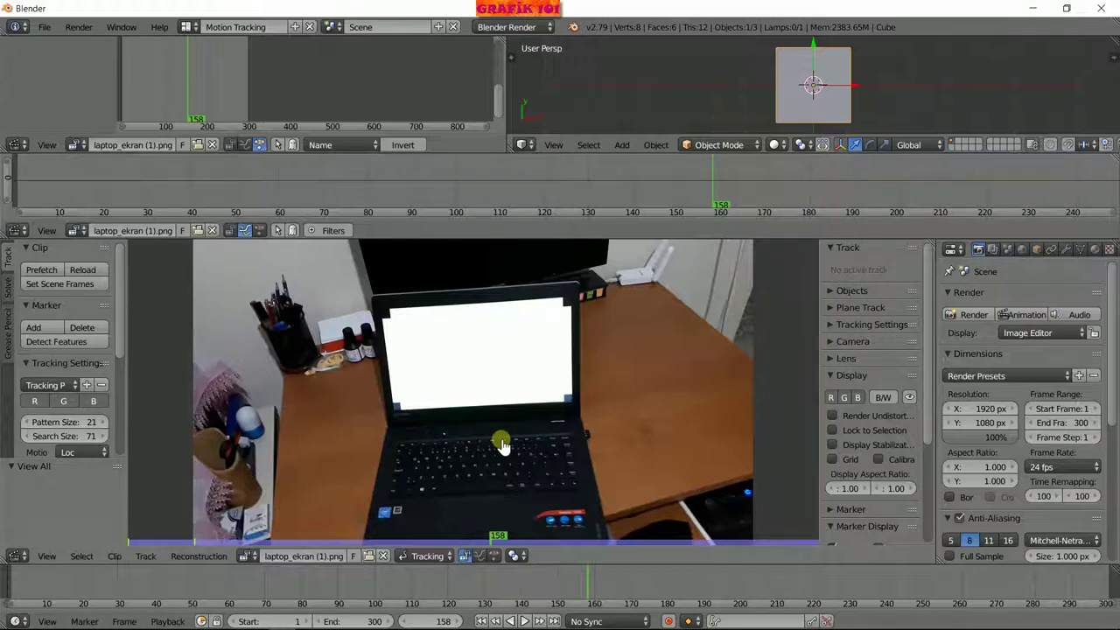
{"action": "key", "text": "shift+Left"}
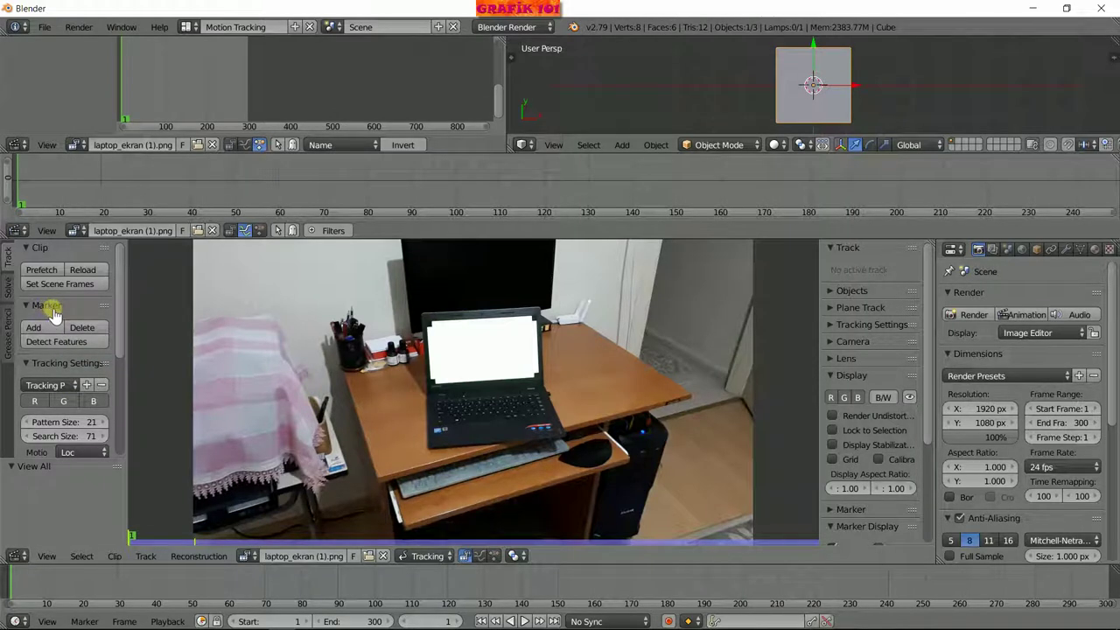
{"action": "left_click", "coordinate": [54, 312], "text": "ctrl"}
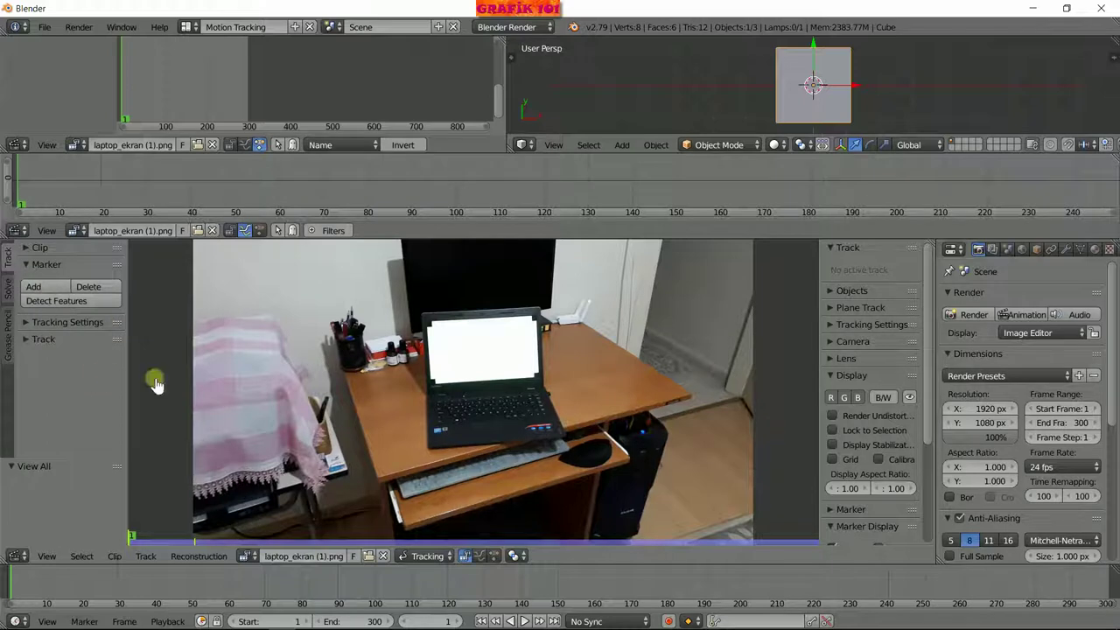
Expand the Track tools, collapse the Display settings, and zoom the clip onto the laptop screen.
{"action": "left_click", "coordinate": [63, 341]}
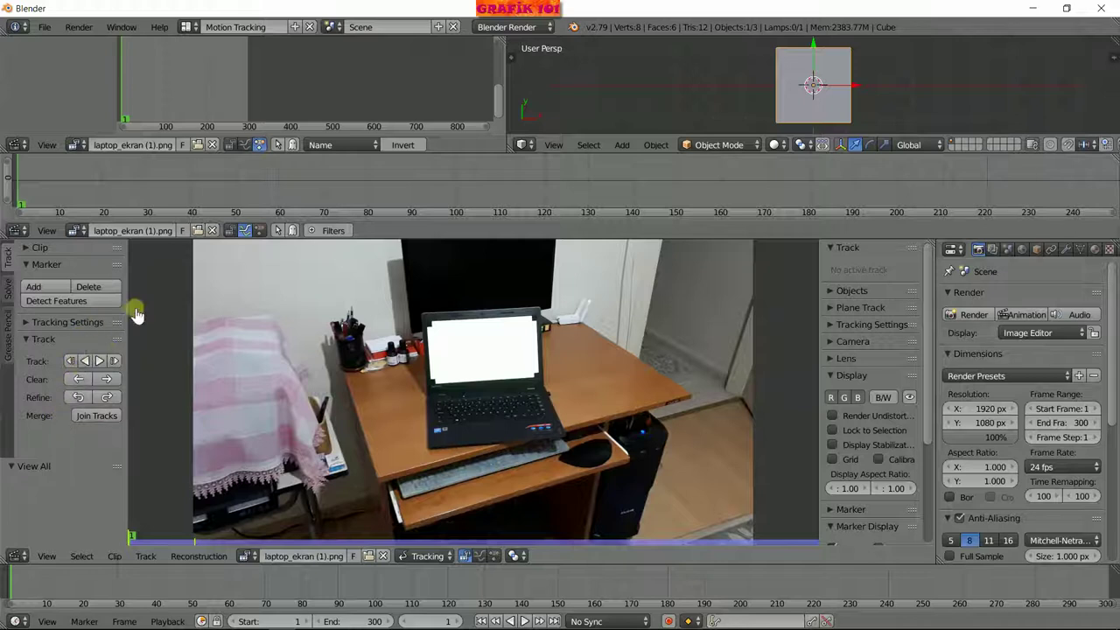
{"action": "left_click", "coordinate": [854, 252], "text": "ctrl"}
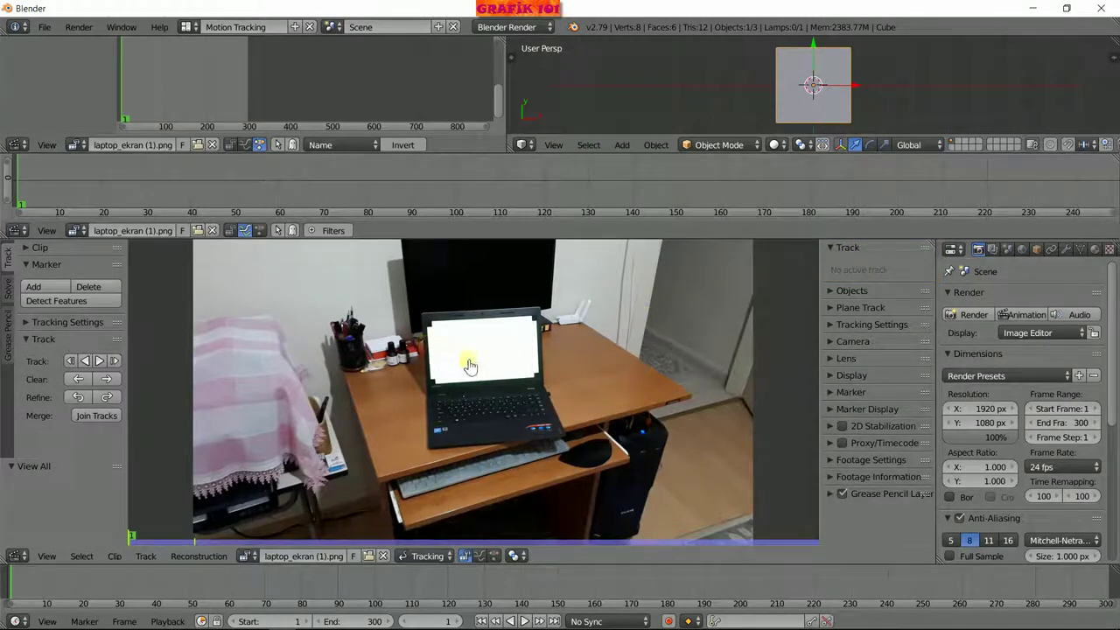
{"action": "scroll", "coordinate": [479, 366], "scroll_direction": "up", "scroll_amount": 3}
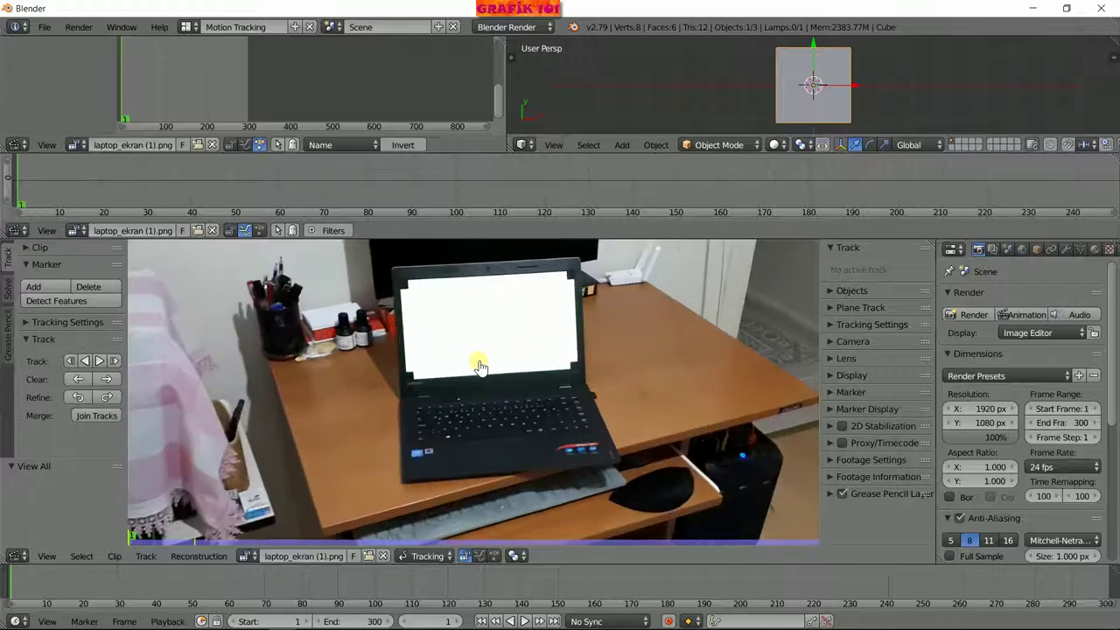
{"action": "scroll", "coordinate": [480, 366], "scroll_direction": "up", "scroll_amount": 1}
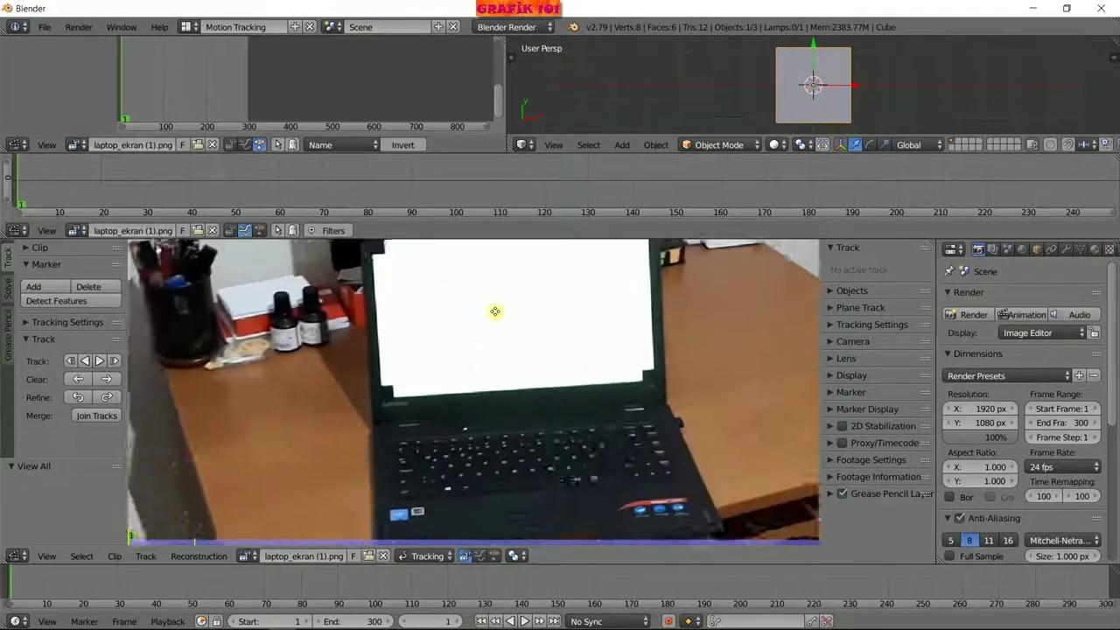
{"action": "scroll", "coordinate": [390, 353], "scroll_direction": "up", "scroll_amount": 2}
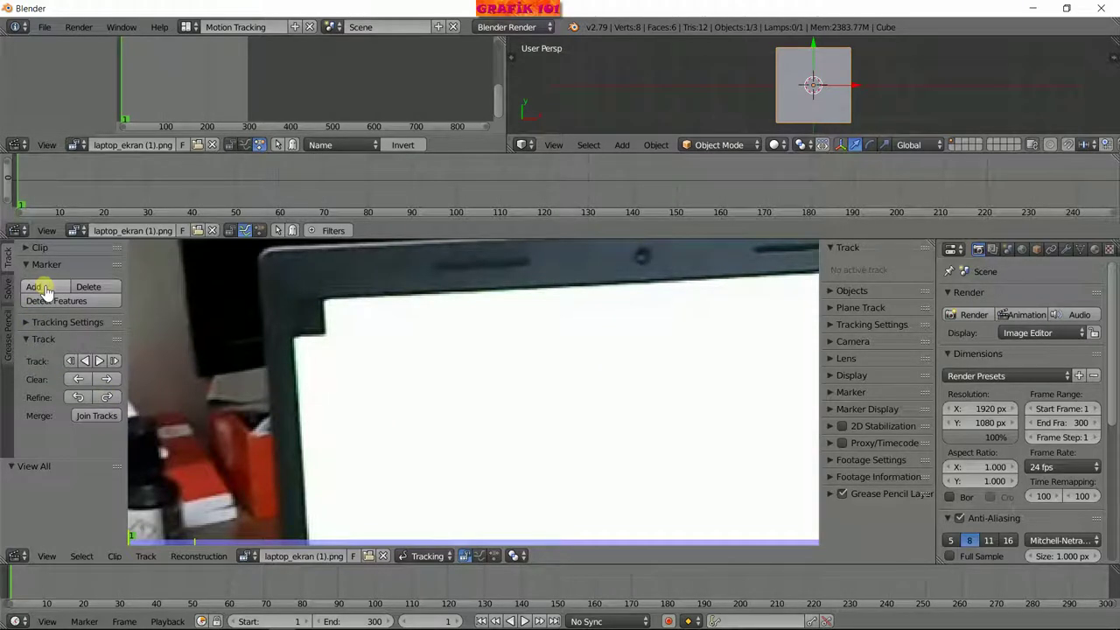
{"action": "left_click", "coordinate": [289, 316]}
Place a marker on the screen's top-left corner, align it precisely, and track it forward to frame 20.
{"action": "left_click", "coordinate": [316, 332], "text": "ctrl"}
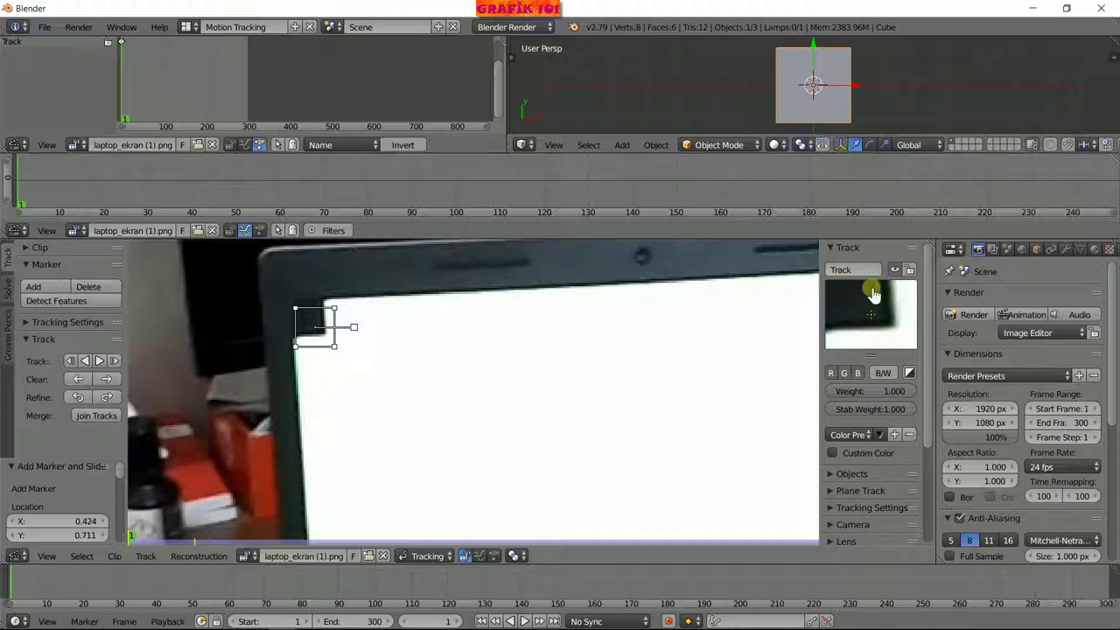
{"action": "left_click_drag", "start_coordinate": [893, 333], "coordinate": [886, 344]}
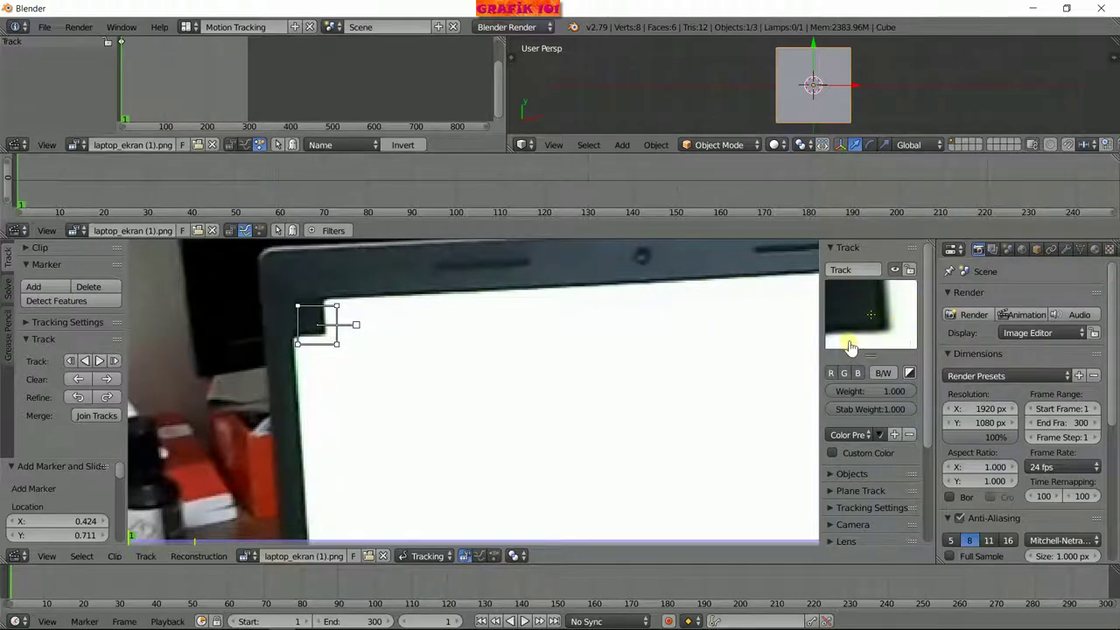
{"action": "mouse_move", "coordinate": [886, 322]}
{"action": "left_mouse_down"}
{"action": "mouse_move", "coordinate": [851, 317]}
{"action": "mouse_move", "coordinate": [880, 321]}
{"action": "mouse_move", "coordinate": [888, 337]}
{"action": "left_mouse_up"}
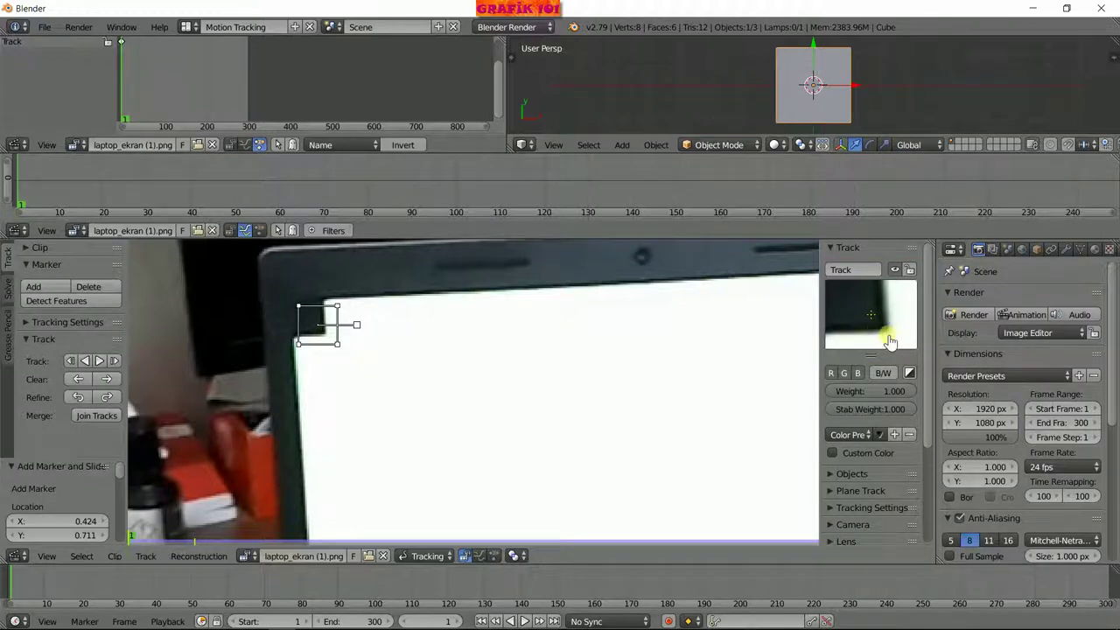
{"action": "left_click_drag", "start_coordinate": [899, 346], "coordinate": [860, 273]}
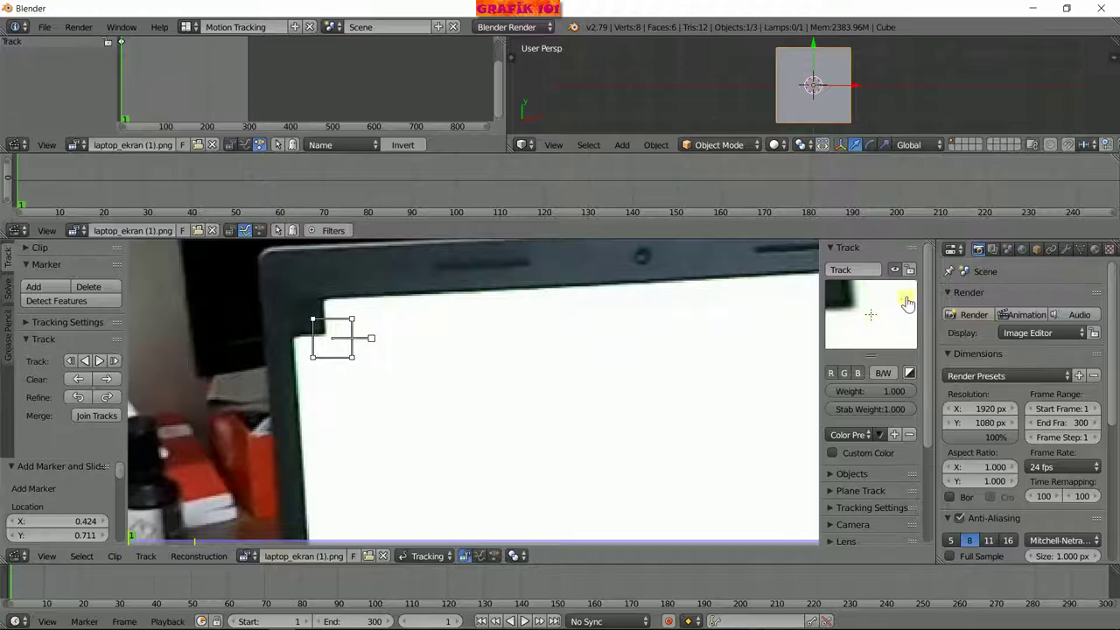
{"action": "mouse_move", "coordinate": [898, 336]}
{"action": "left_mouse_down"}
{"action": "mouse_move", "coordinate": [925, 376]}
{"action": "mouse_move", "coordinate": [917, 383]}
{"action": "left_mouse_up"}
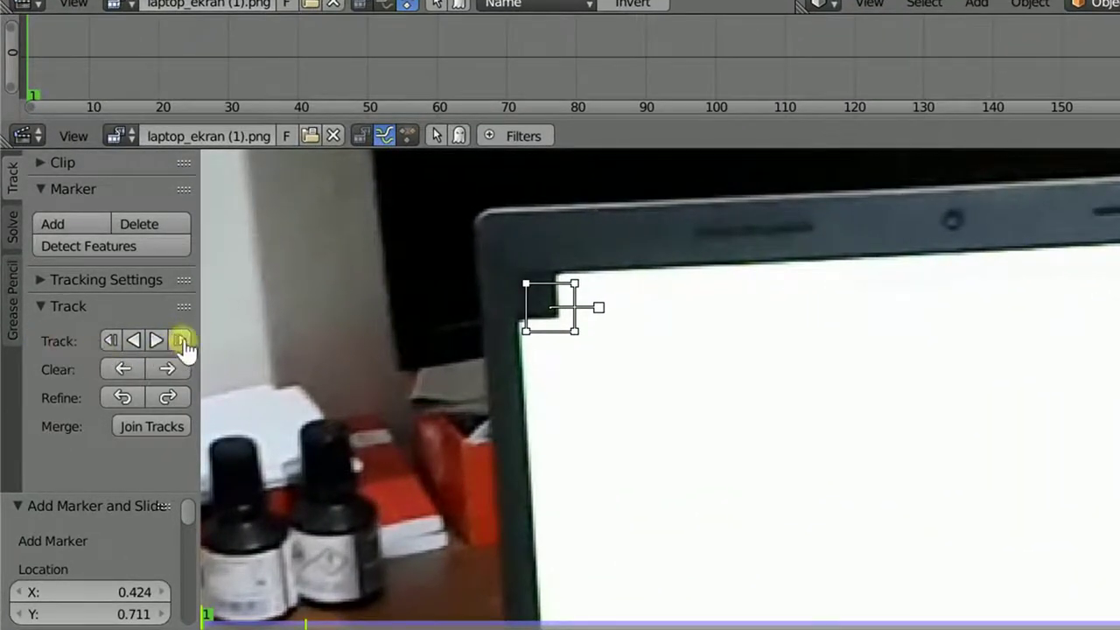
{"action": "left_click", "coordinate": [183, 343]}
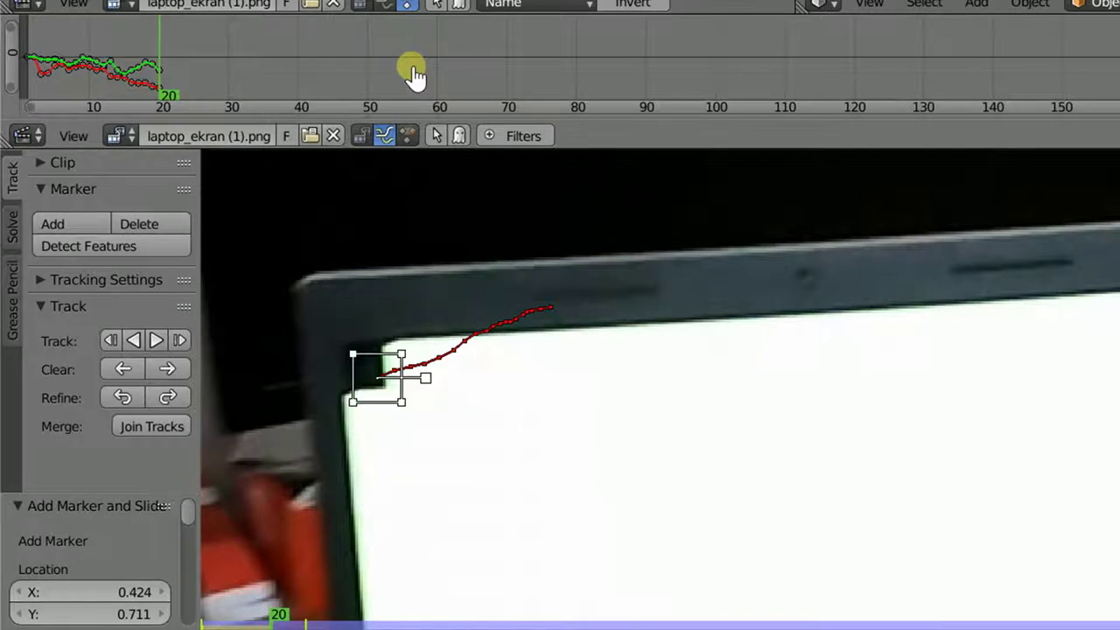
Continue tracking the top-left marker to frame 300 and zoom out the motion curve graph.
{"action": "middle_click_drag", "start_coordinate": [458, 50], "coordinate": [457, 60], "text": "ctrl"}
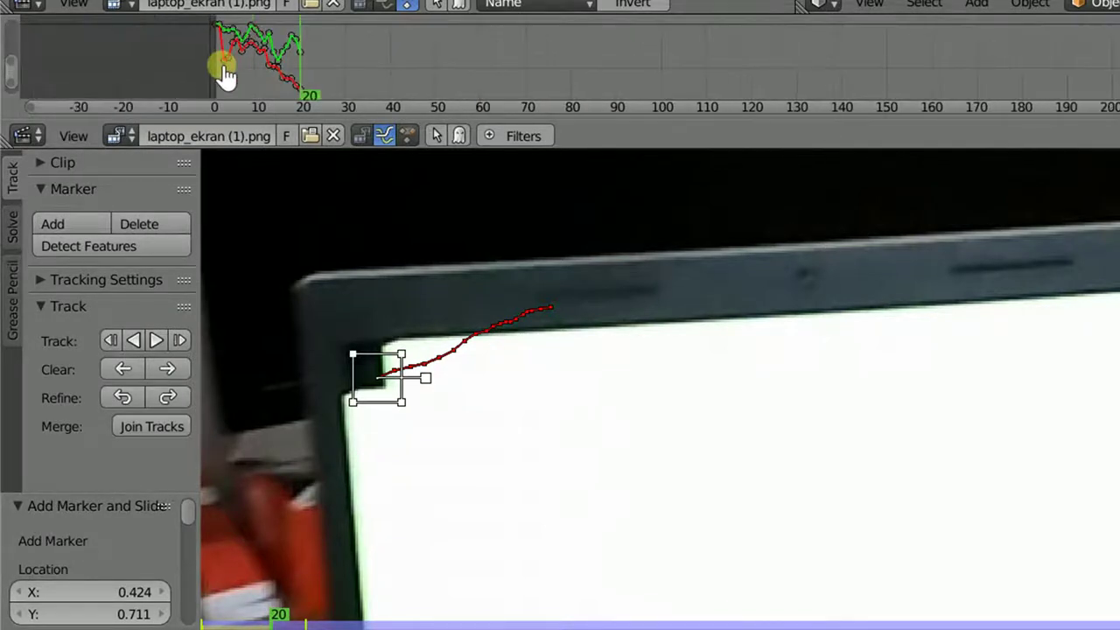
{"action": "middle_click_drag", "start_coordinate": [193, 67], "coordinate": [225, 70], "text": "ctrl"}
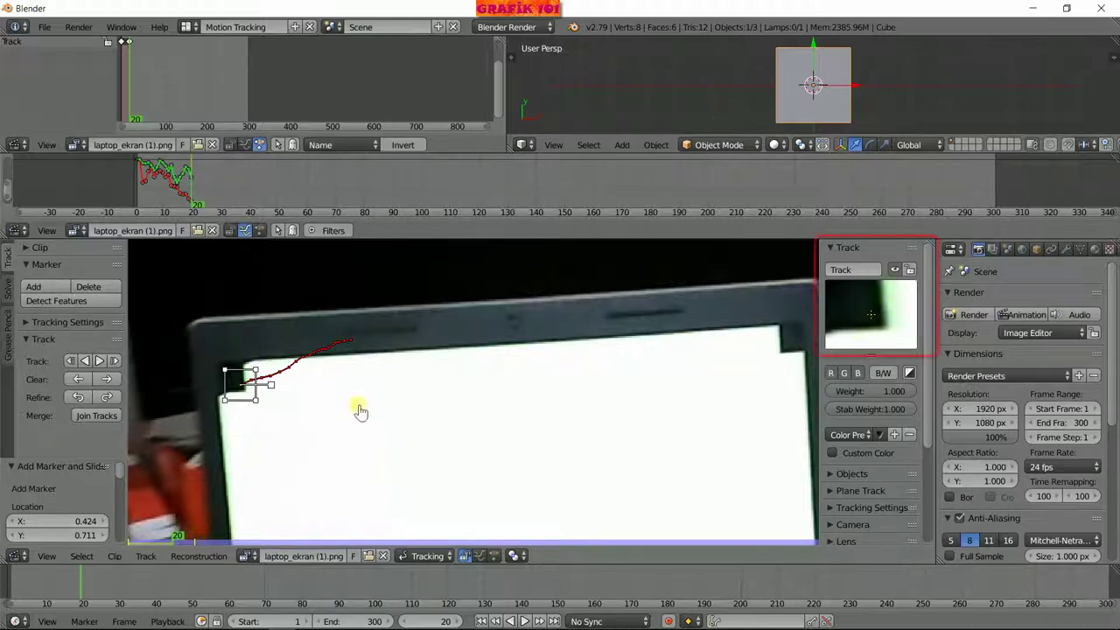
{"action": "left_click", "coordinate": [115, 362]}
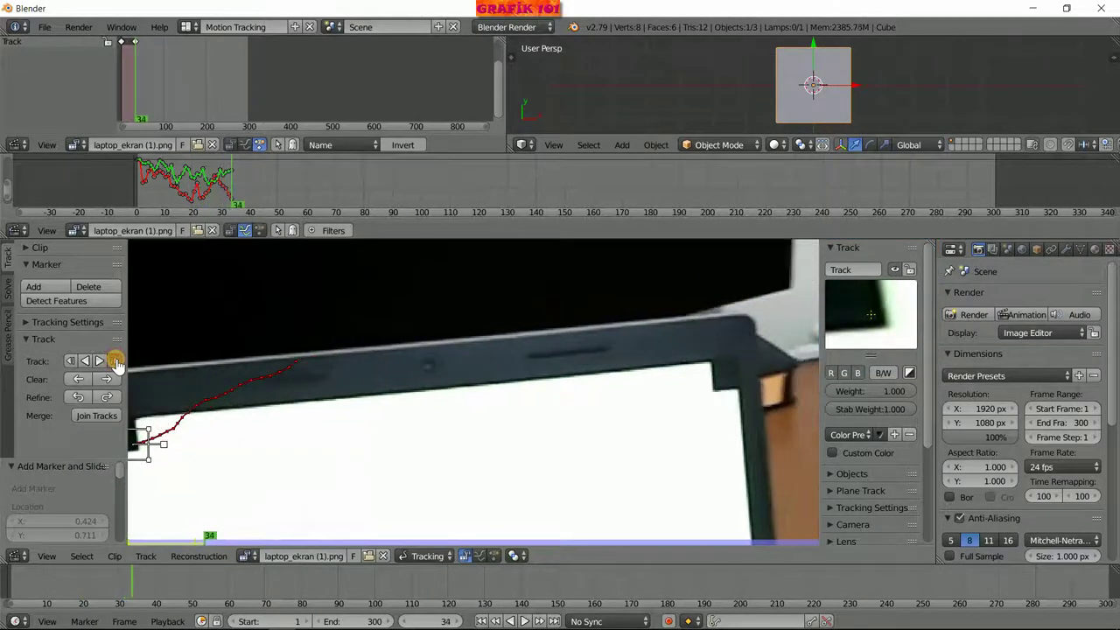
{"action": "left_click", "coordinate": [99, 362]}
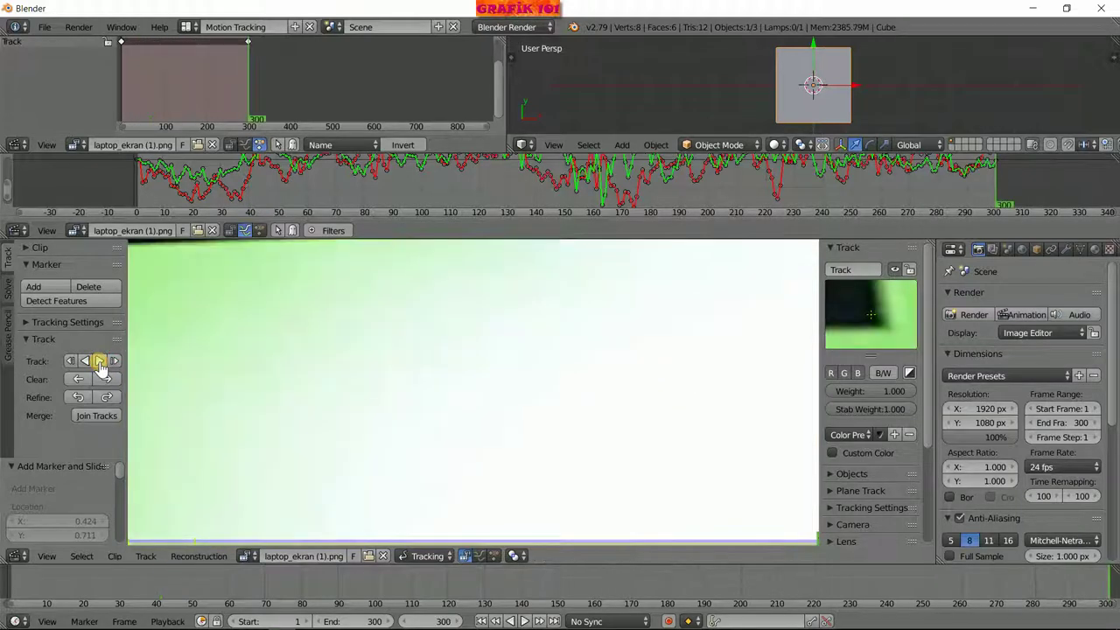
{"action": "scroll", "coordinate": [517, 183], "scroll_direction": "down", "scroll_amount": 3}
{"action": "scroll", "coordinate": [532, 183], "scroll_direction": "down", "scroll_amount": 2}
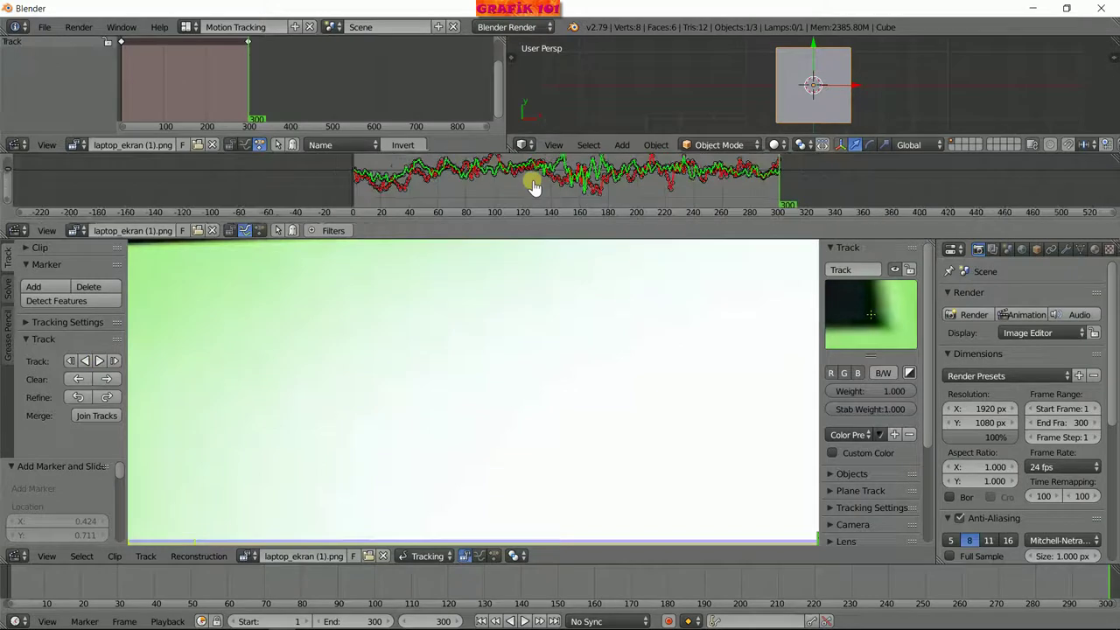
{"action": "scroll", "coordinate": [525, 183], "scroll_direction": "down", "scroll_amount": 1}
{"action": "scroll", "coordinate": [513, 186], "scroll_direction": "down", "scroll_amount": 1}
{"action": "scroll", "coordinate": [503, 182], "scroll_direction": "down", "scroll_amount": 1}
{"action": "scroll", "coordinate": [495, 178], "scroll_direction": "down", "scroll_amount": 1}
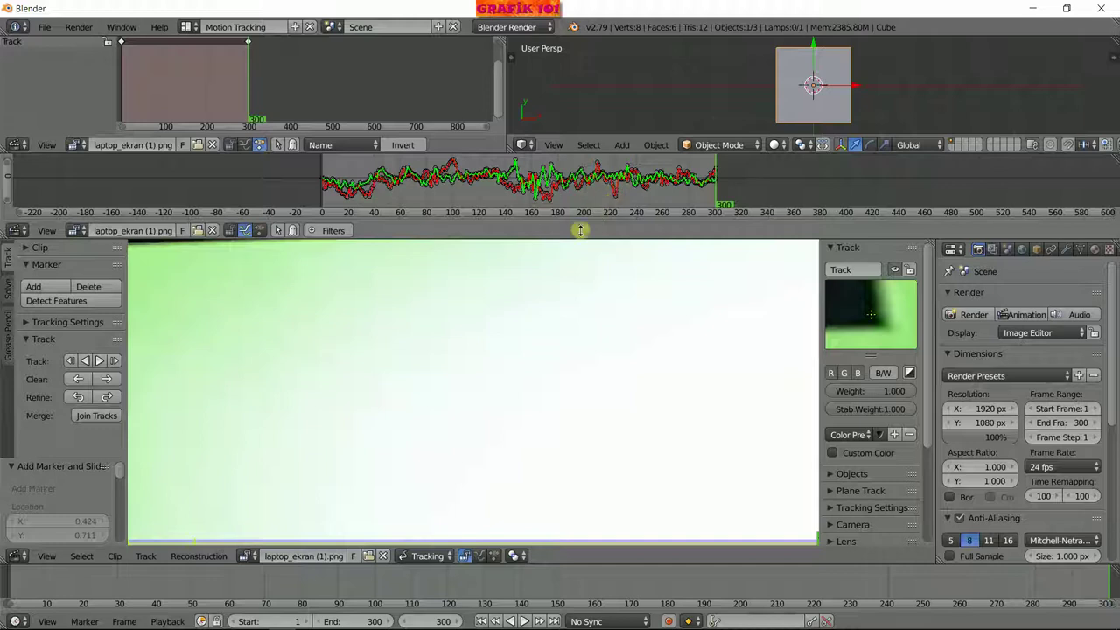
Scrub and play the clip to check the top-left corner track, then rewind to frame 1.
{"action": "mouse_move", "coordinate": [735, 580]}
{"action": "left_mouse_down"}
{"action": "mouse_move", "coordinate": [73, 588]}
{"action": "mouse_move", "coordinate": [961, 611]}
{"action": "mouse_move", "coordinate": [450, 580]}
{"action": "mouse_move", "coordinate": [250, 595]}
{"action": "mouse_move", "coordinate": [10, 593]}
{"action": "left_mouse_up"}
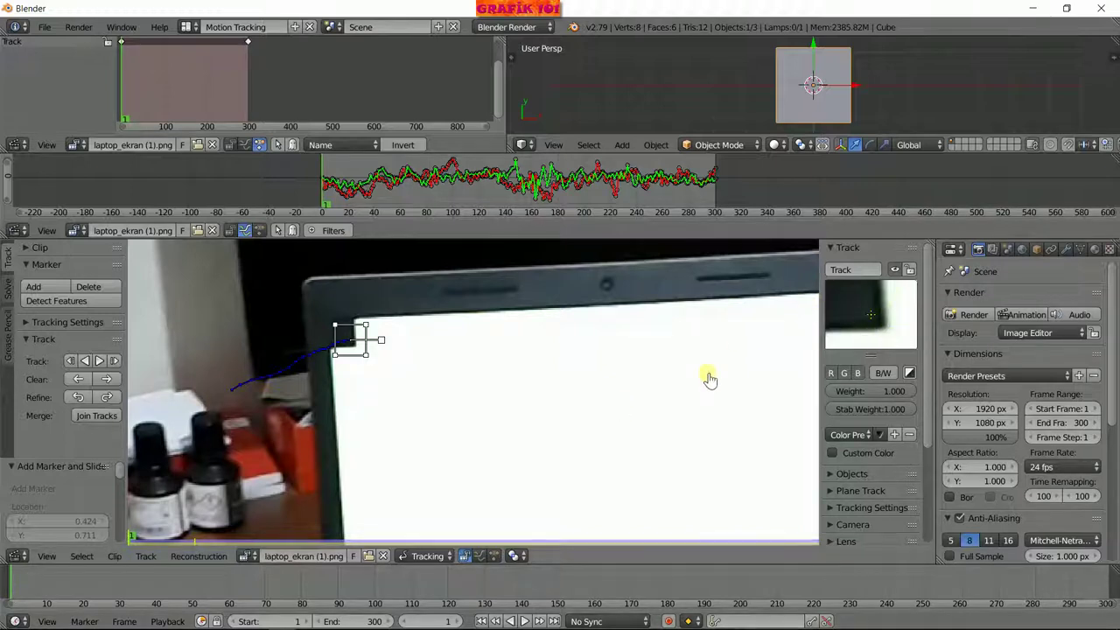
{"action": "key", "text": "alt+a"}
{"action": "mouse_move", "coordinate": [135, 595]}
{"action": "left_mouse_down"}
{"action": "mouse_move", "coordinate": [627, 585]}
{"action": "mouse_move", "coordinate": [937, 600]}
{"action": "mouse_move", "coordinate": [1094, 590]}
{"action": "mouse_move", "coordinate": [603, 574]}
{"action": "left_mouse_up"}
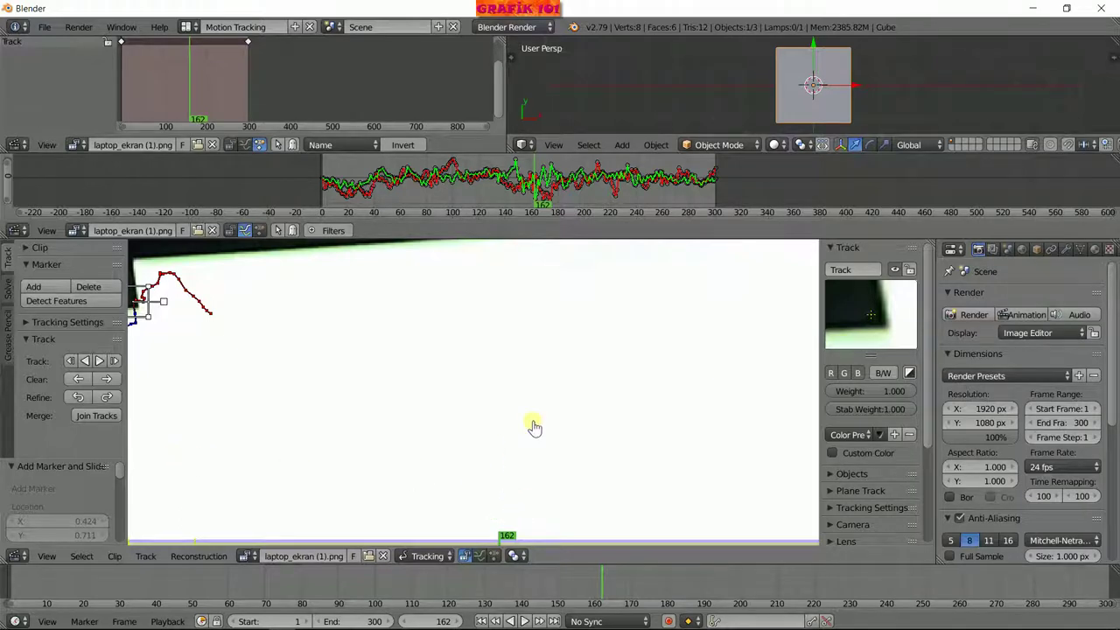
{"action": "mouse_move", "coordinate": [655, 575]}
{"action": "left_mouse_down"}
{"action": "mouse_move", "coordinate": [538, 604]}
{"action": "mouse_move", "coordinate": [13, 595]}
{"action": "mouse_move", "coordinate": [93, 598]}
{"action": "mouse_move", "coordinate": [31, 593]}
{"action": "left_mouse_up"}
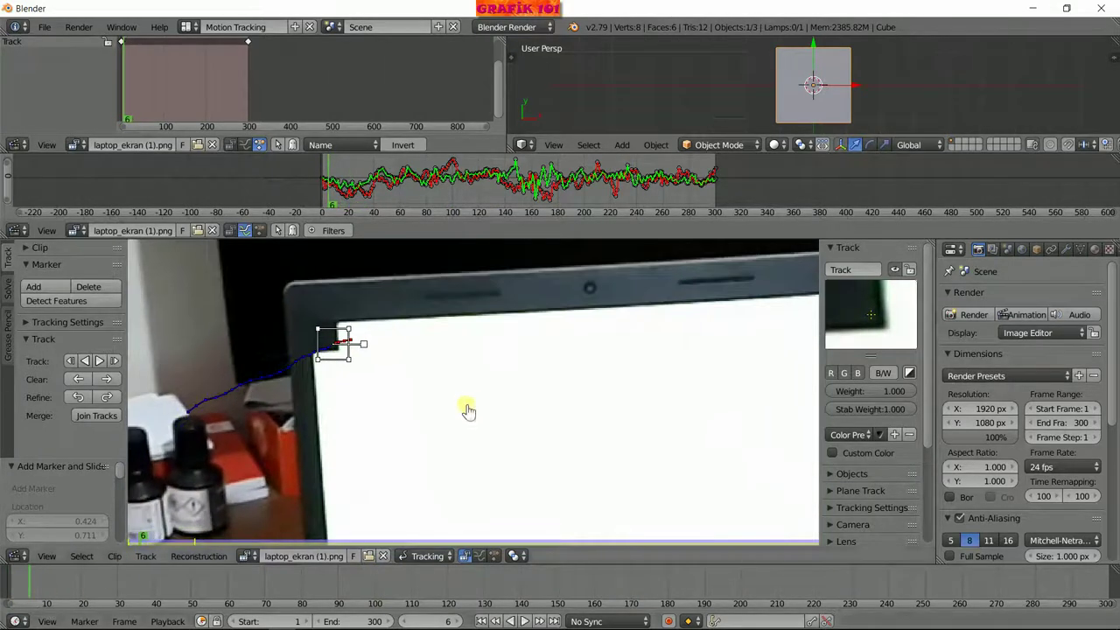
{"action": "middle_click_drag", "start_coordinate": [615, 381], "coordinate": [511, 370]}
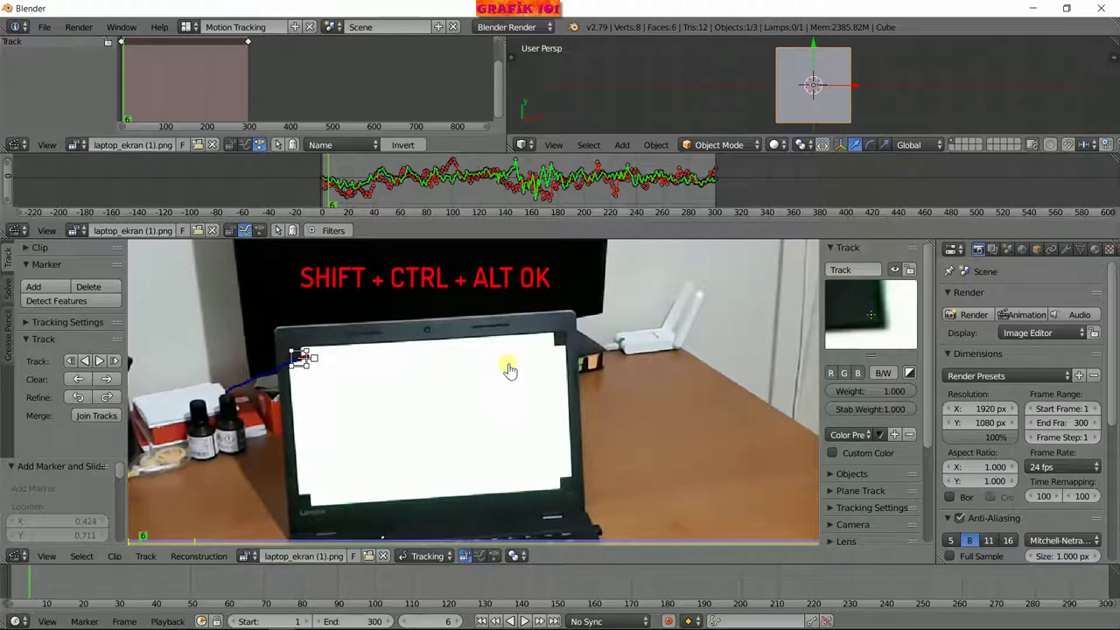
{"action": "key", "text": "shift+Left"}
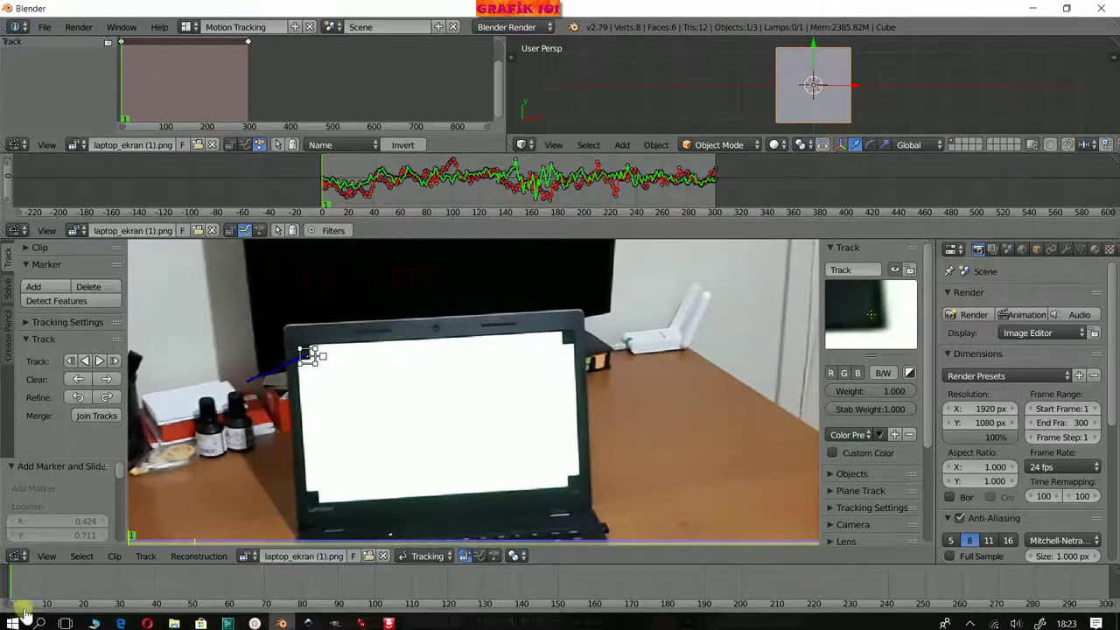
{"action": "left_click", "coordinate": [567, 357], "text": "ctrl"}
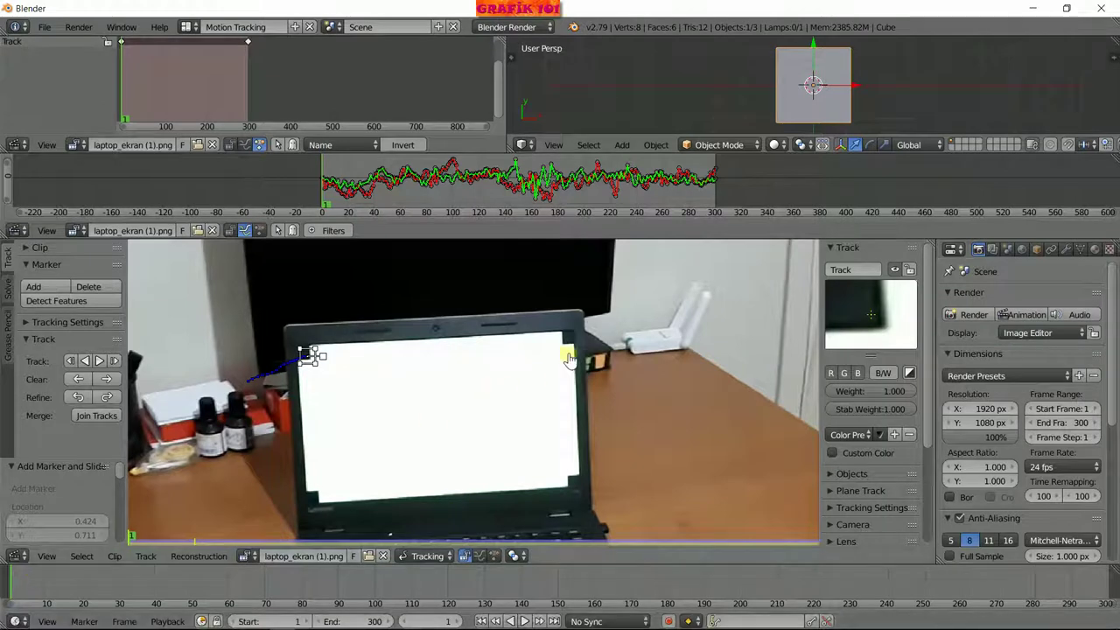
Zoom onto the top-right corner, add marker Track.001 there, and track it through frame 300.
{"action": "left_click", "coordinate": [564, 343], "text": "ctrl"}
{"action": "scroll", "coordinate": [599, 340], "scroll_direction": "up", "scroll_amount": 3}
{"action": "scroll", "coordinate": [582, 358], "scroll_direction": "up", "scroll_amount": 2}
{"action": "scroll", "coordinate": [613, 378], "scroll_direction": "up", "scroll_amount": 2}
{"action": "middle_click_drag", "start_coordinate": [616, 378], "coordinate": [528, 415]}
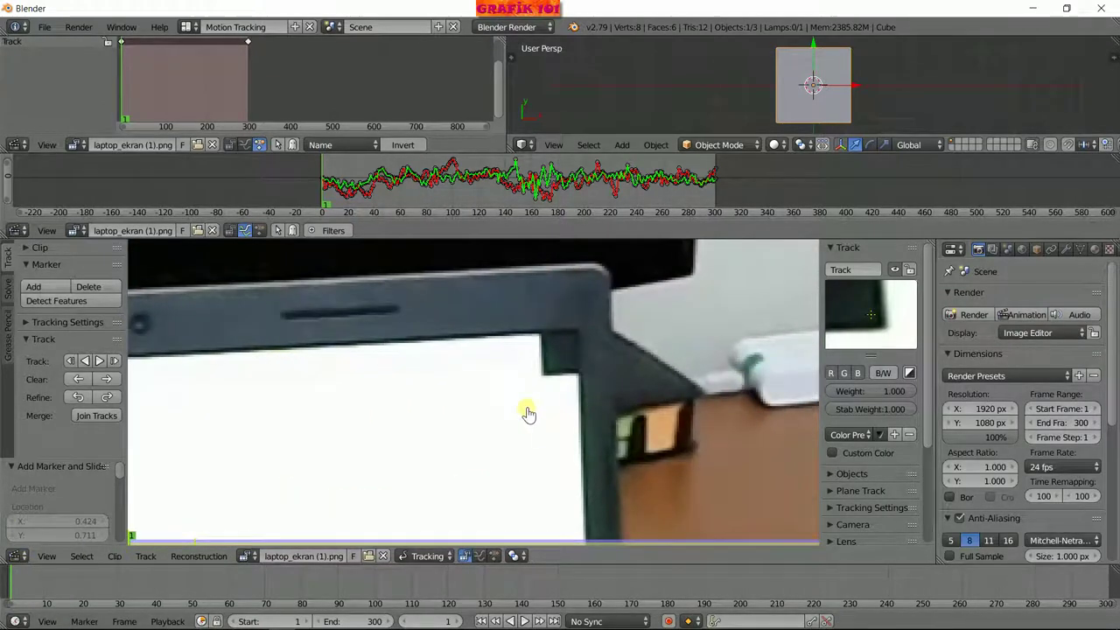
{"action": "left_click", "coordinate": [553, 367], "text": "ctrl"}
{"action": "left_click_drag", "start_coordinate": [901, 312], "coordinate": [889, 328]}
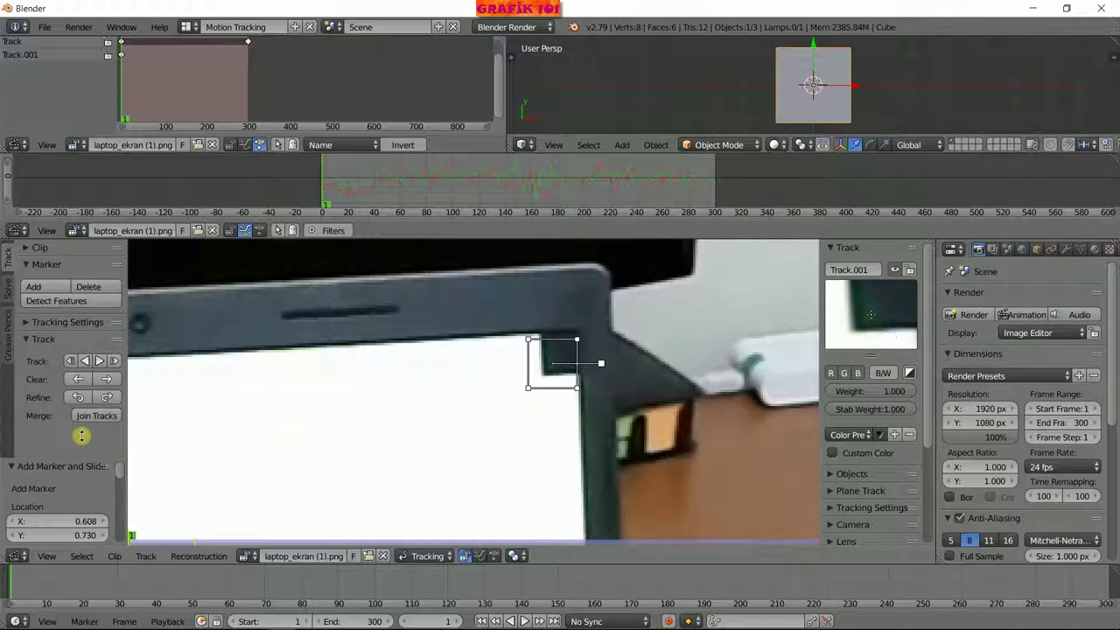
{"action": "left_click", "coordinate": [114, 360]}
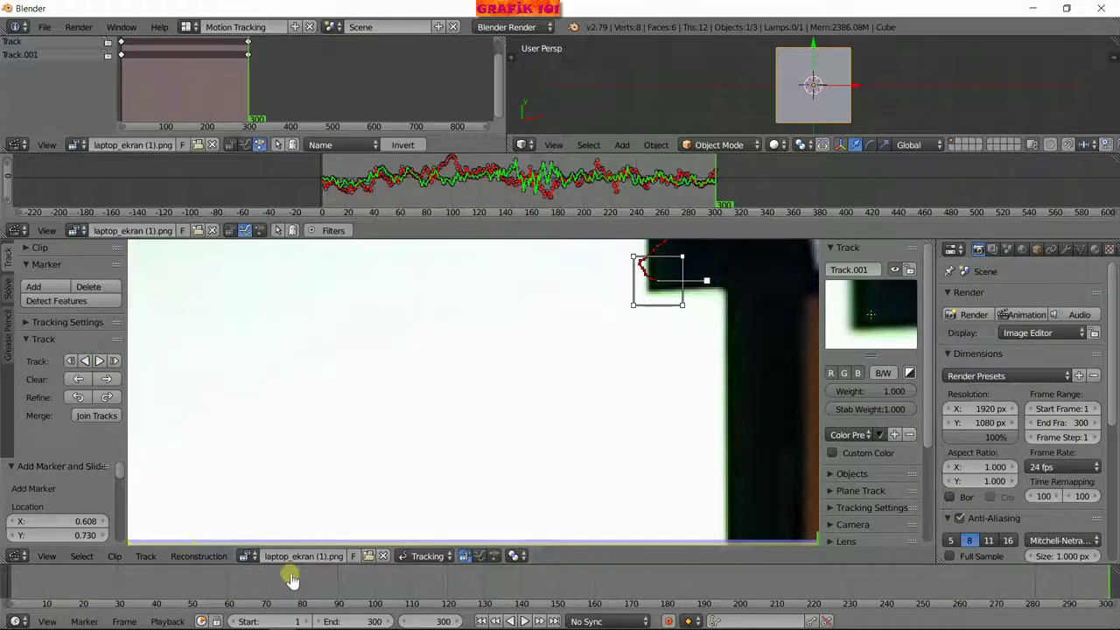
{"action": "key", "text": "shift+Left"}
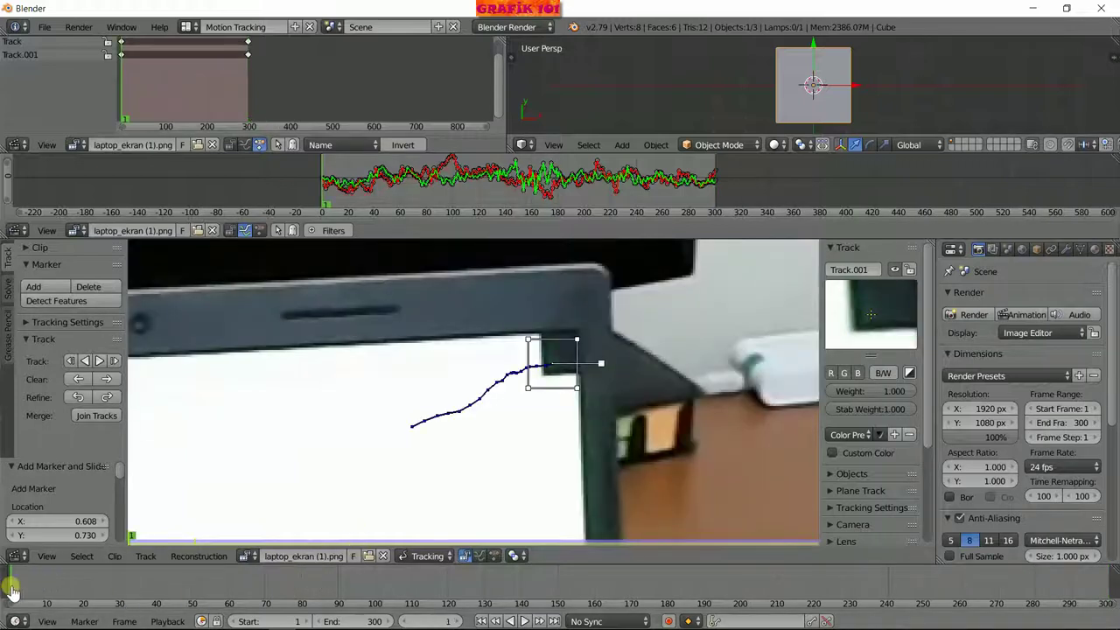
Play and scrub the clip between frames 59 and 163 to check both top-corner tracks.
{"action": "key", "text": "alt+a"}
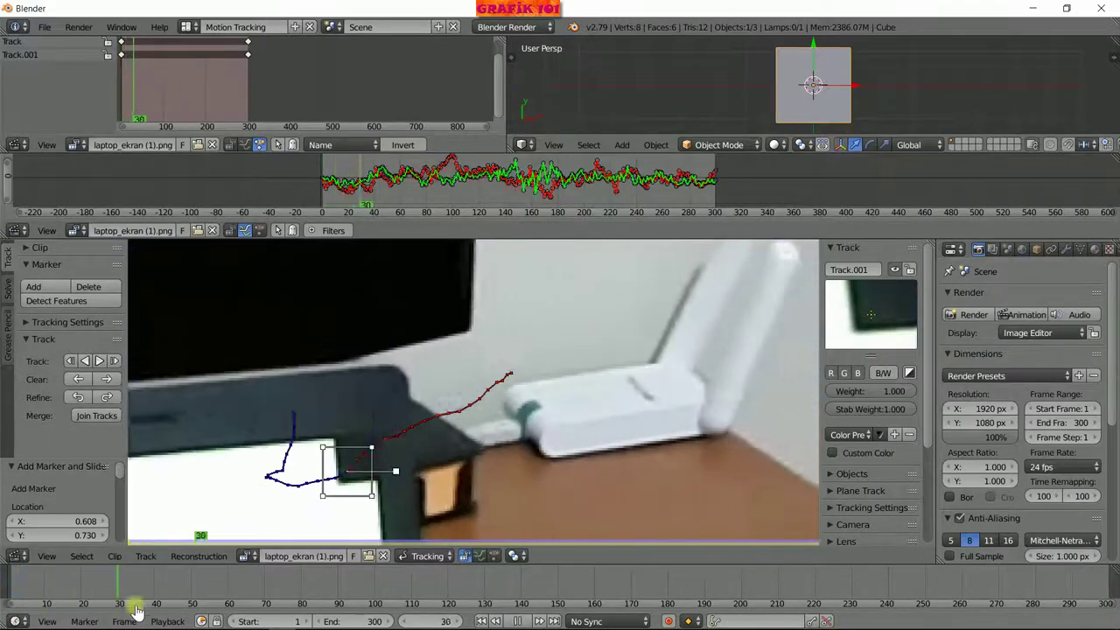
{"action": "key", "text": "alt+a"}
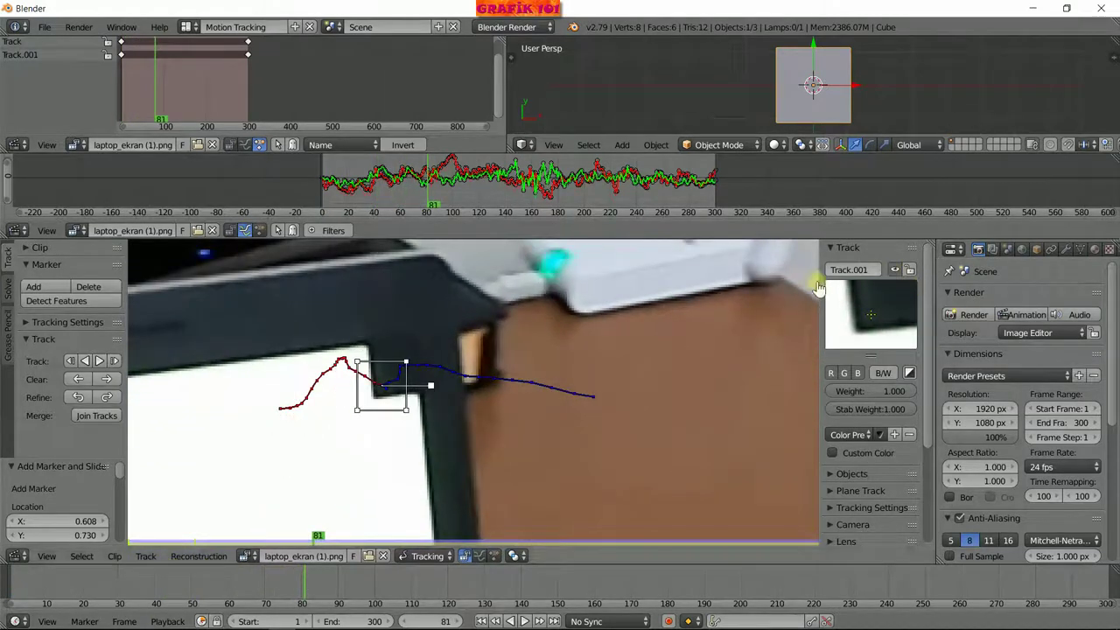
{"action": "mouse_move", "coordinate": [295, 586]}
{"action": "left_mouse_down"}
{"action": "mouse_move", "coordinate": [619, 584]}
{"action": "mouse_move", "coordinate": [1033, 612]}
{"action": "mouse_move", "coordinate": [1105, 584]}
{"action": "left_mouse_up"}
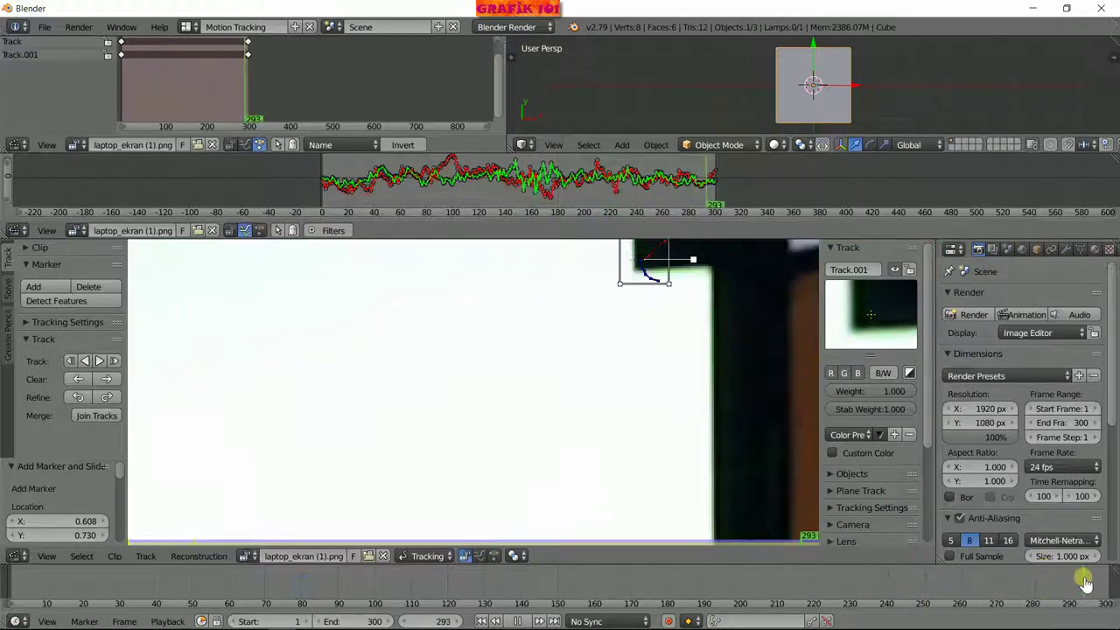
{"action": "left_click_drag", "start_coordinate": [1105, 585], "coordinate": [229, 610]}
Zoom and stretch the motion curve graph to inspect the Track and Track.001 curves.
{"action": "scroll", "coordinate": [475, 175], "scroll_direction": "down", "scroll_amount": 1}
{"action": "scroll", "coordinate": [469, 177], "scroll_direction": "down", "scroll_amount": 1}
{"action": "middle_click_drag", "start_coordinate": [468, 178], "coordinate": [466, 177]}
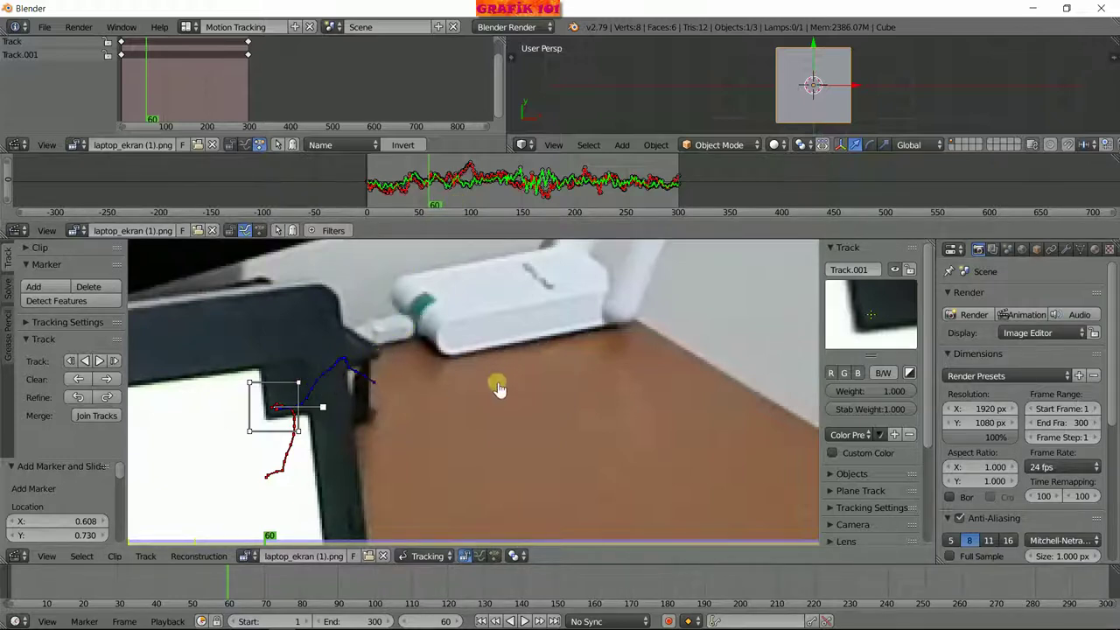
{"action": "scroll", "coordinate": [388, 399], "scroll_direction": "down", "scroll_amount": 2}
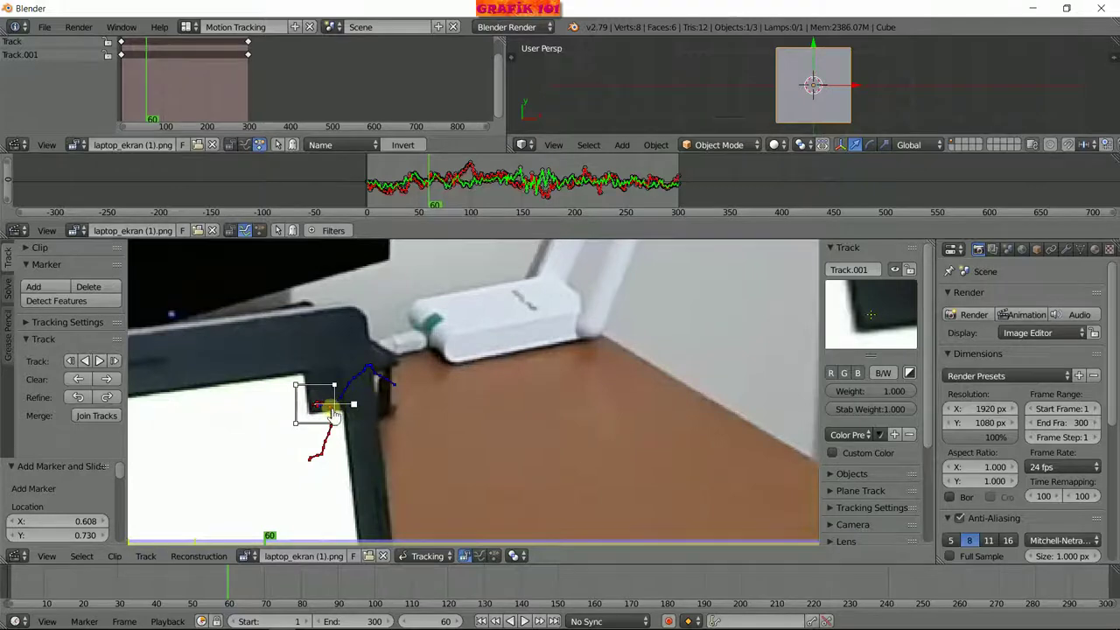
{"action": "scroll", "coordinate": [480, 182], "scroll_direction": "up", "scroll_amount": 1}
{"action": "scroll", "coordinate": [498, 182], "scroll_direction": "up", "scroll_amount": 1}
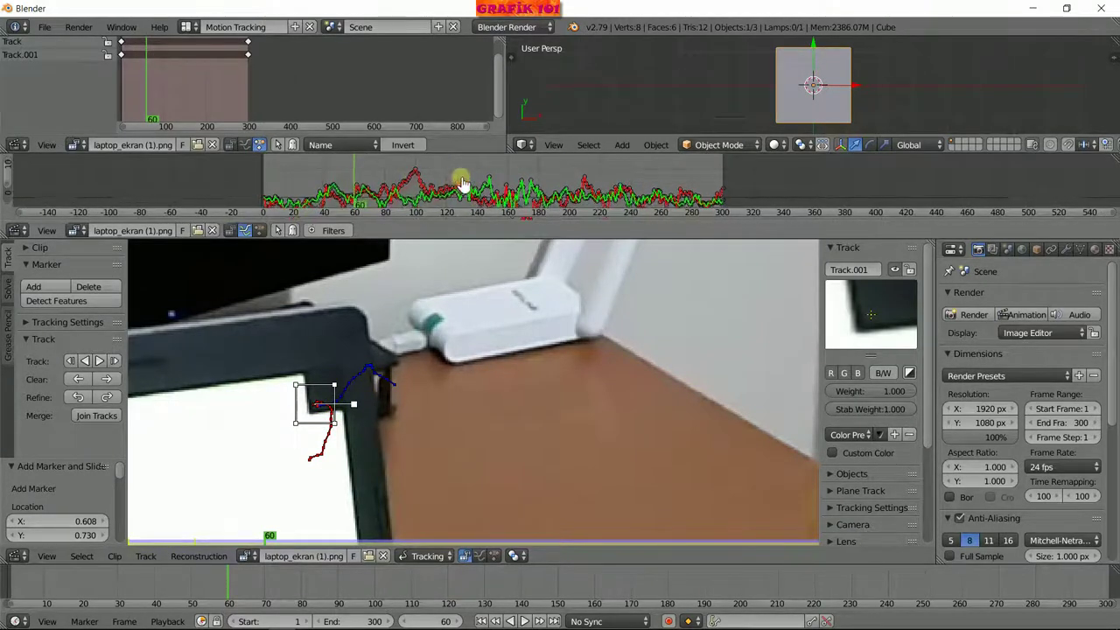
{"action": "middle_click_drag", "start_coordinate": [462, 183], "coordinate": [458, 175], "text": "ctrl"}
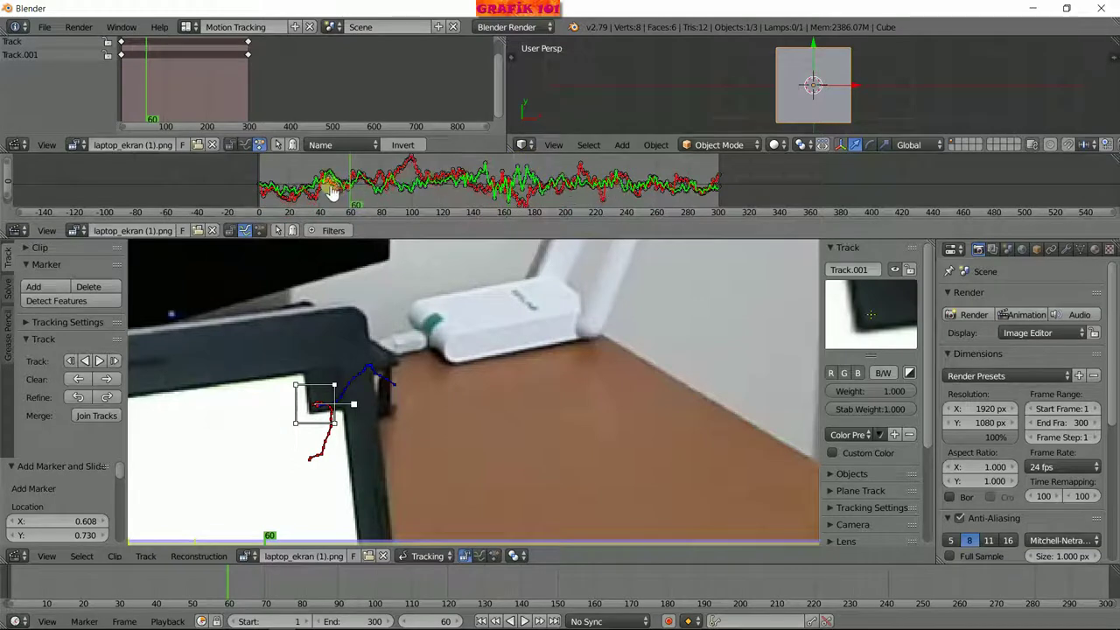
{"action": "middle_click_drag", "start_coordinate": [408, 183], "coordinate": [404, 184]}
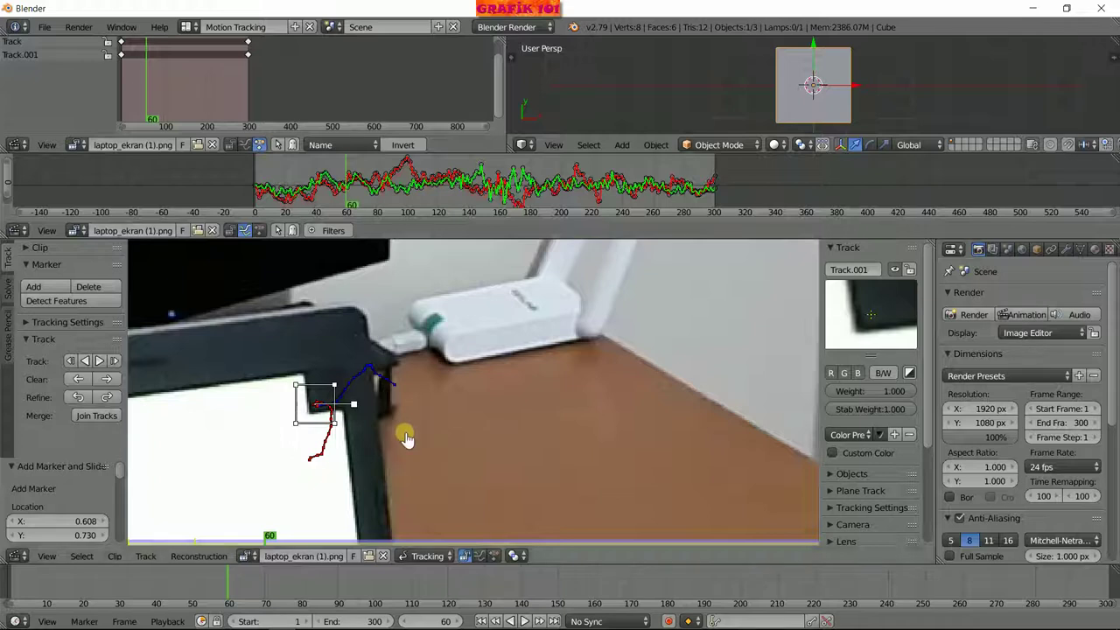
Pan the footage along the screen's top edge to check both markers, then return to frame 1.
{"action": "middle_click_drag", "start_coordinate": [388, 427], "coordinate": [672, 378]}
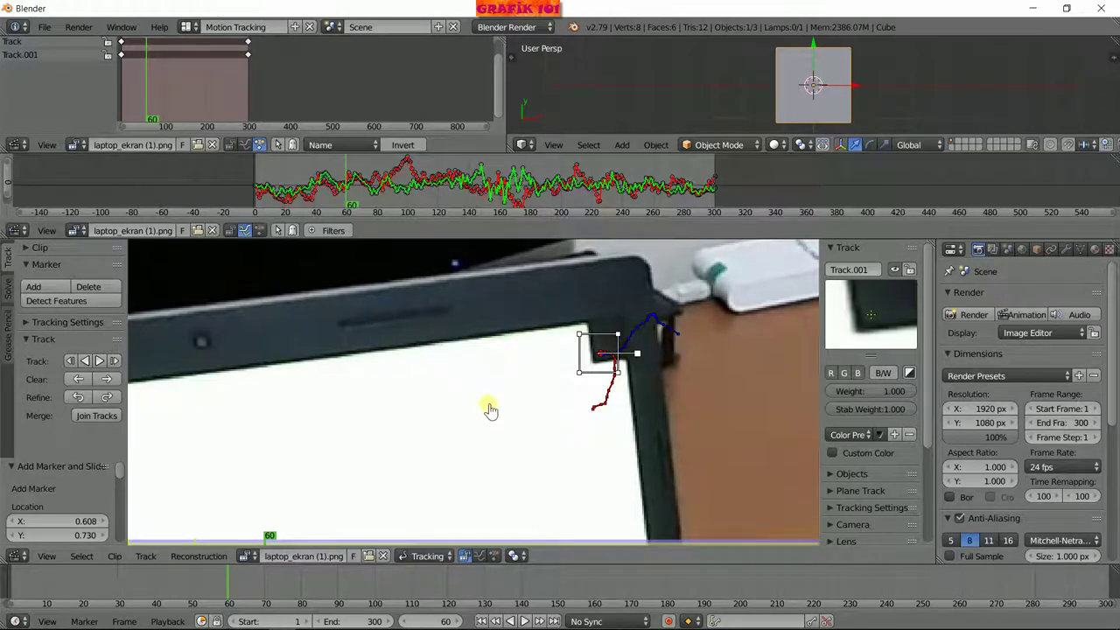
{"action": "scroll", "coordinate": [452, 429], "scroll_direction": "down", "scroll_amount": 1}
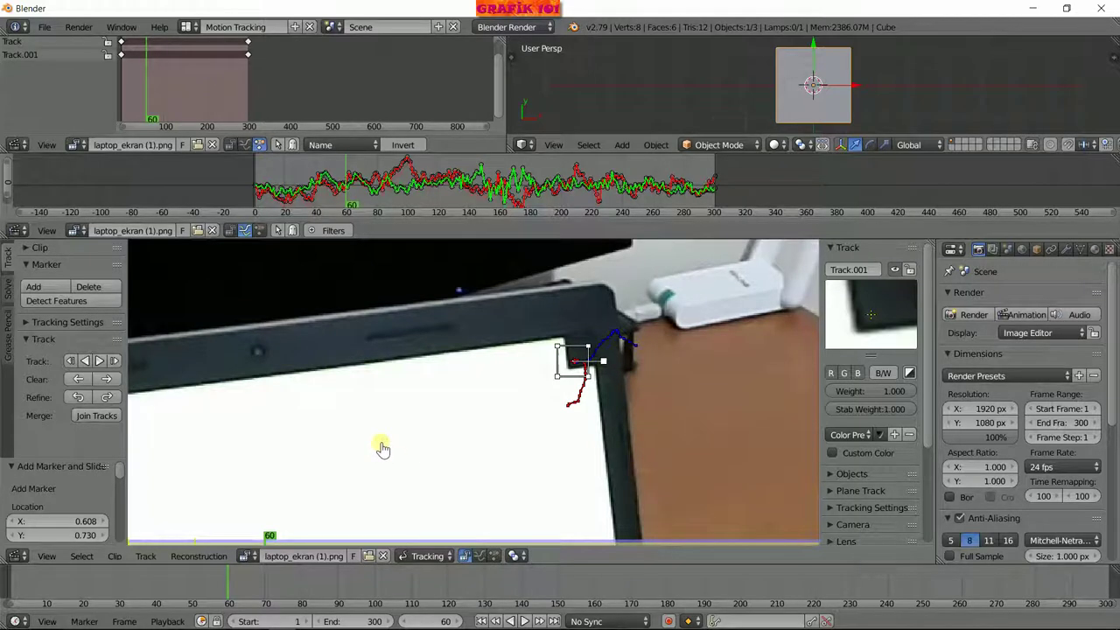
{"action": "middle_click_drag", "start_coordinate": [383, 449], "coordinate": [580, 393]}
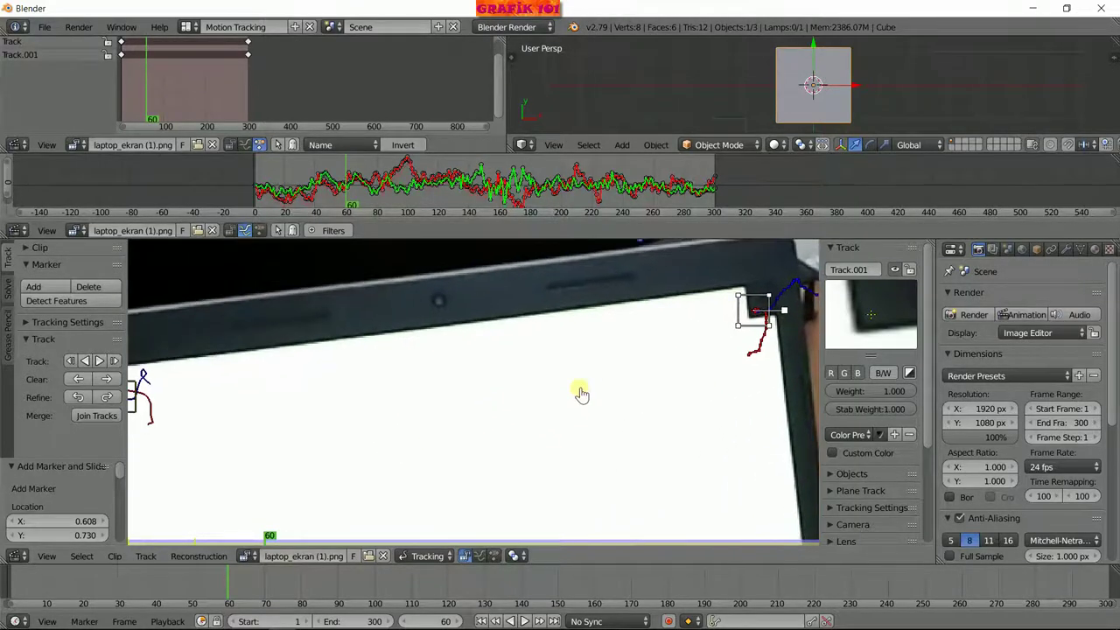
{"action": "mouse_move", "coordinate": [405, 409]}
{"action": "middle_mouse_down"}
{"action": "mouse_move", "coordinate": [496, 400]}
{"action": "mouse_move", "coordinate": [472, 352]}
{"action": "mouse_move", "coordinate": [446, 392]}
{"action": "middle_mouse_up"}
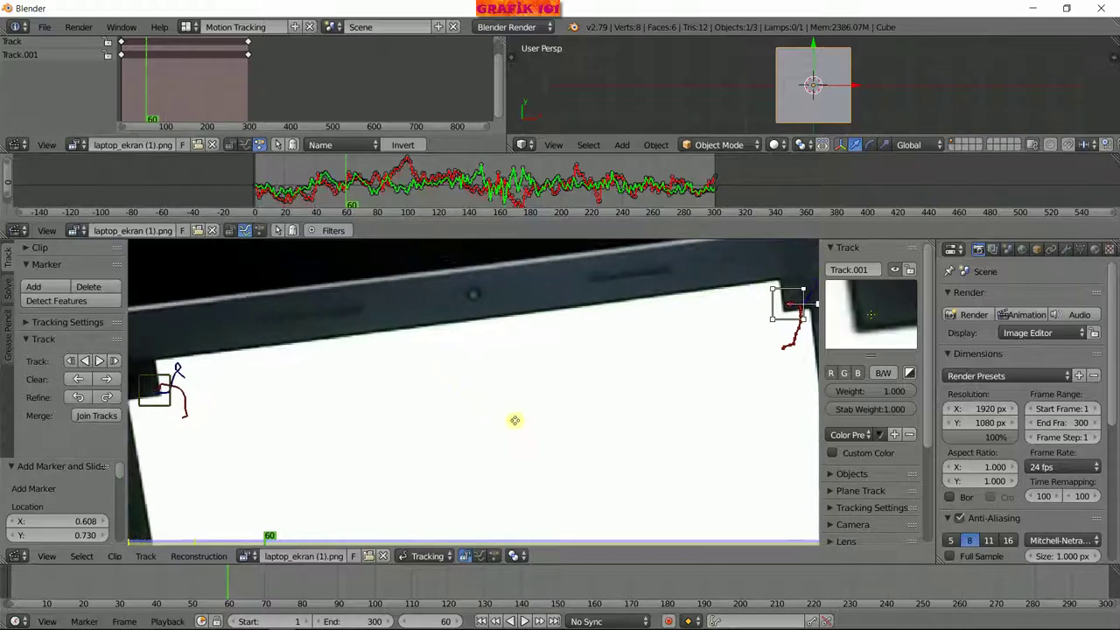
{"action": "scroll", "coordinate": [533, 364], "scroll_direction": "down", "scroll_amount": 3}
{"action": "scroll", "coordinate": [457, 424], "scroll_direction": "up", "scroll_amount": 2}
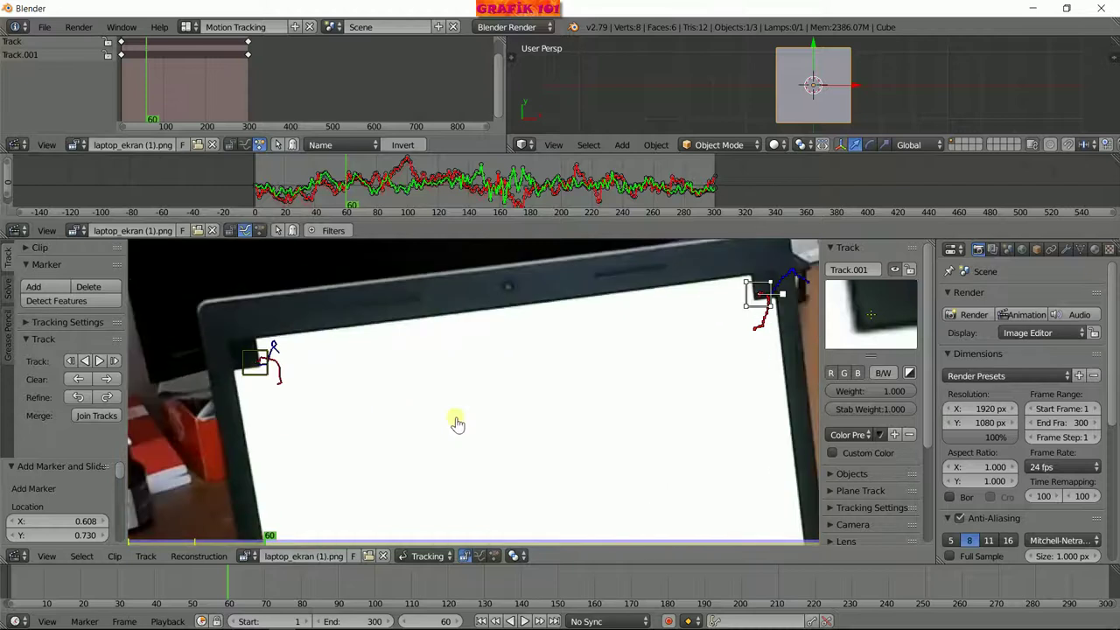
{"action": "key", "text": "shift+Left"}
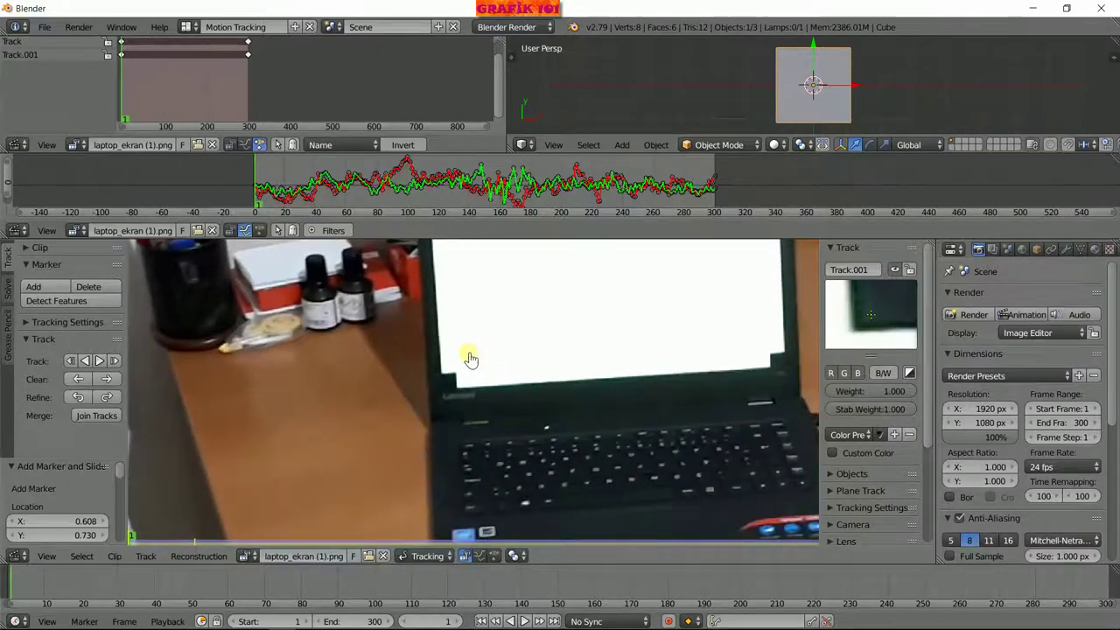
Add marker Track.002 on the screen's bottom-left corner, track it to frame 300, and scrub to verify.
{"action": "scroll", "coordinate": [470, 359], "scroll_direction": "up", "scroll_amount": 2}
{"action": "scroll", "coordinate": [468, 380], "scroll_direction": "up", "scroll_amount": 2}
{"action": "left_click", "coordinate": [405, 353], "text": "ctrl"}
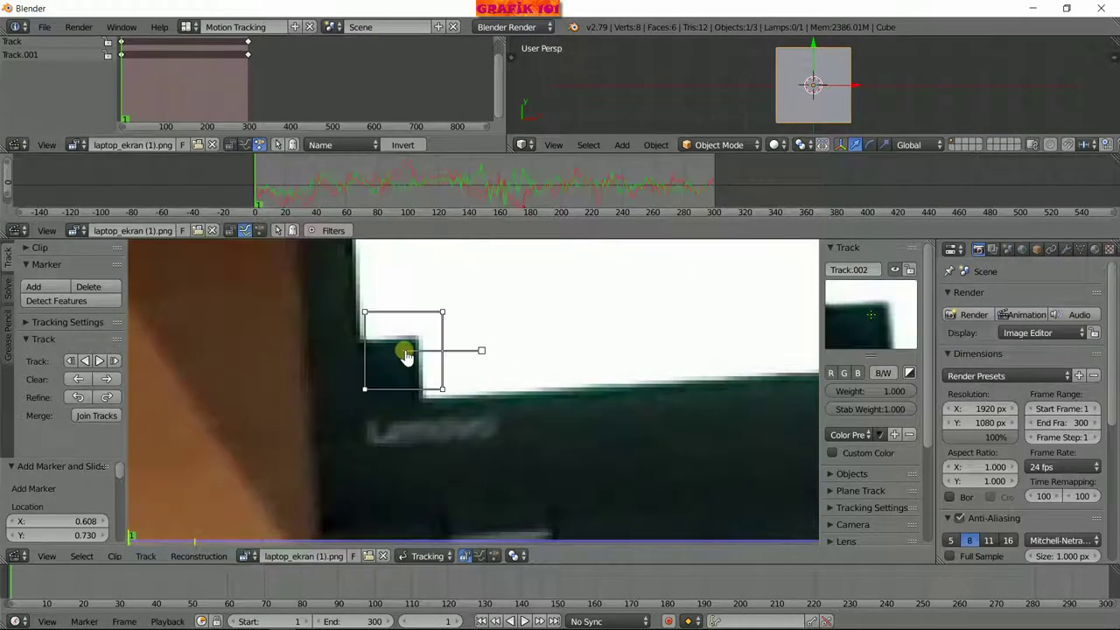
{"action": "mouse_move", "coordinate": [862, 325]}
{"action": "left_mouse_down"}
{"action": "mouse_move", "coordinate": [857, 307]}
{"action": "mouse_move", "coordinate": [868, 305]}
{"action": "left_mouse_up"}
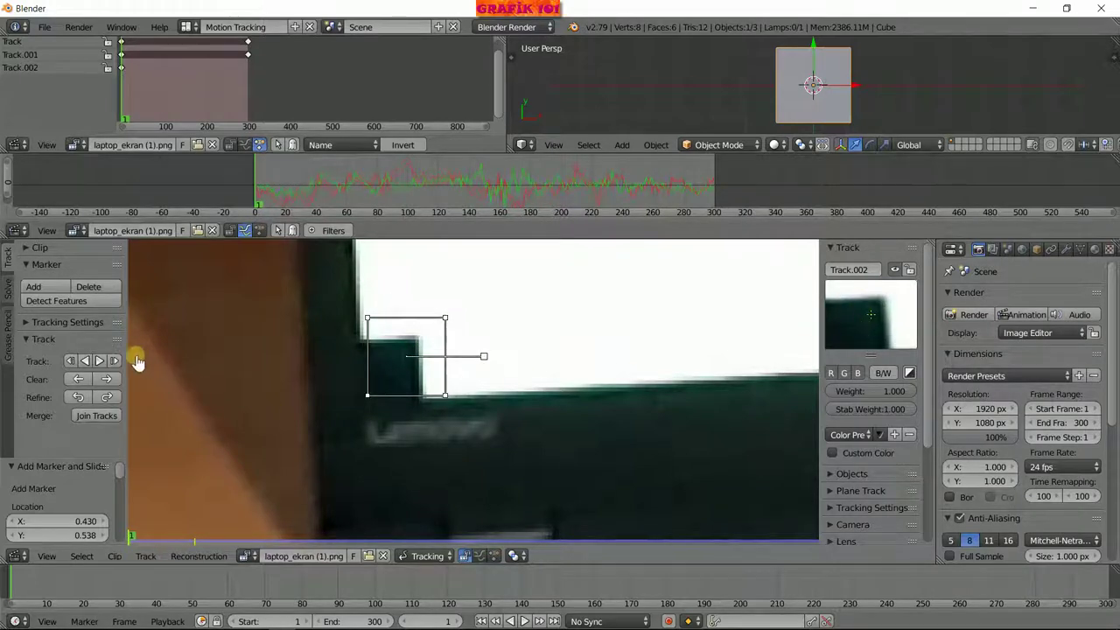
{"action": "left_click", "coordinate": [114, 362]}
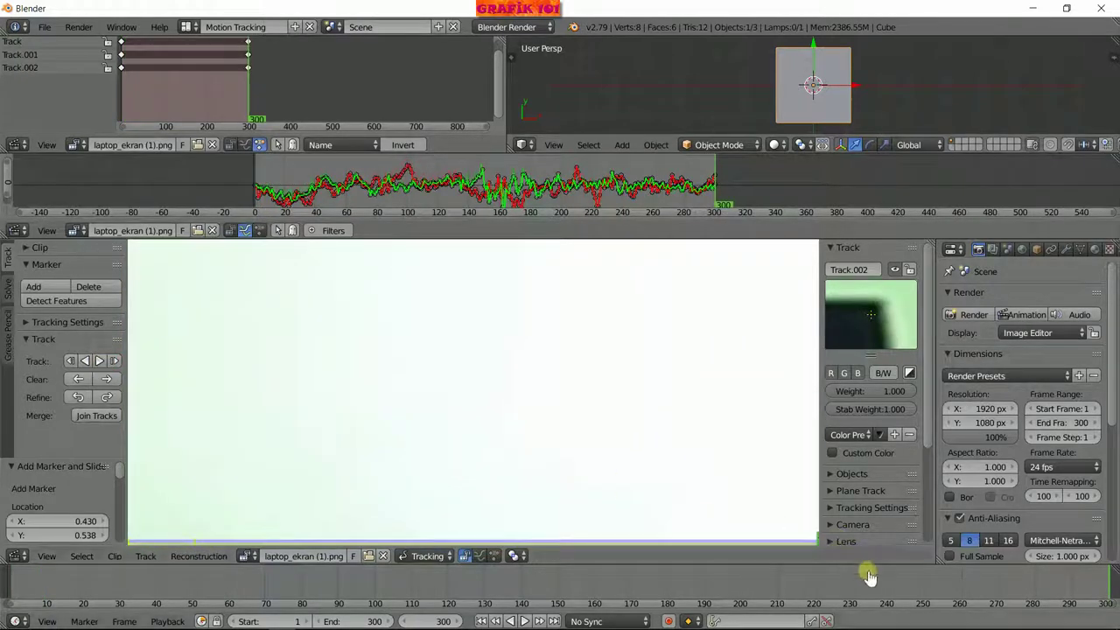
{"action": "mouse_move", "coordinate": [490, 598]}
{"action": "left_mouse_down"}
{"action": "mouse_move", "coordinate": [25, 593]}
{"action": "mouse_move", "coordinate": [1008, 576]}
{"action": "left_mouse_up"}
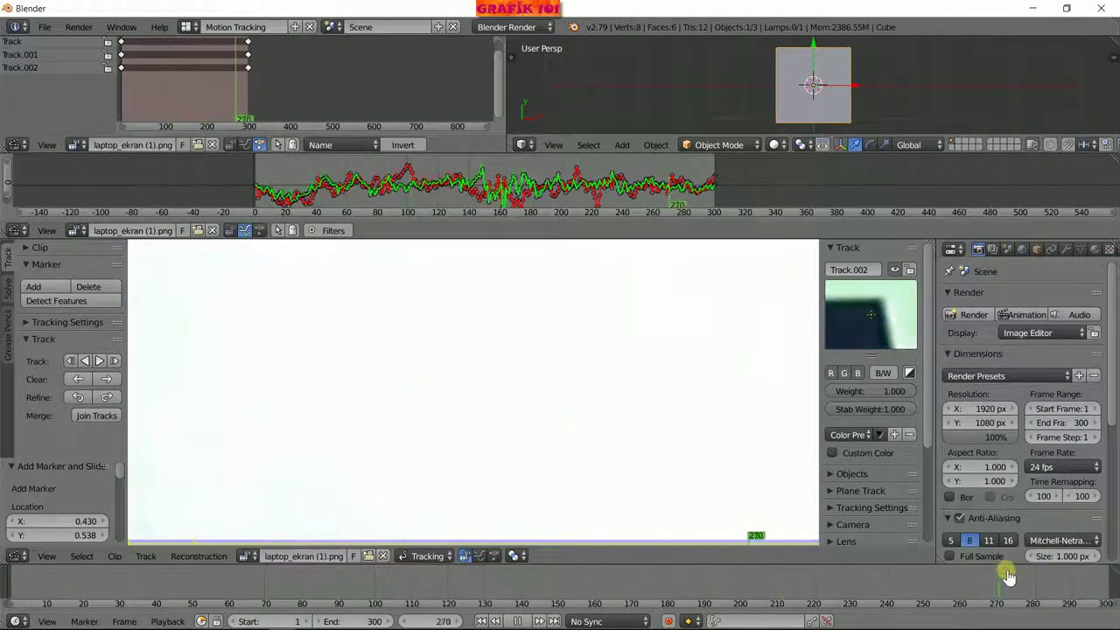
{"action": "mouse_move", "coordinate": [1008, 576]}
{"action": "left_mouse_down"}
{"action": "mouse_move", "coordinate": [972, 600]}
{"action": "mouse_move", "coordinate": [1109, 604]}
{"action": "mouse_move", "coordinate": [13, 598]}
{"action": "left_mouse_up"}
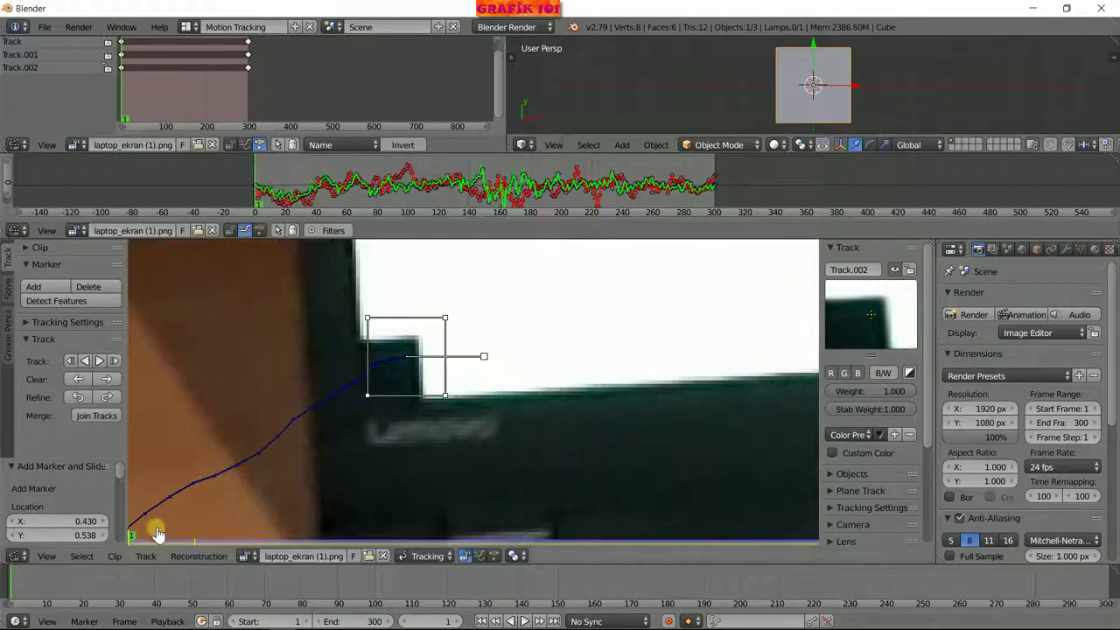
Zoom onto the screen's bottom-right corner and place a new marker, Track.003, there.
{"action": "scroll", "coordinate": [578, 398], "scroll_direction": "down", "scroll_amount": 2}
{"action": "scroll", "coordinate": [542, 400], "scroll_direction": "down", "scroll_amount": 2}
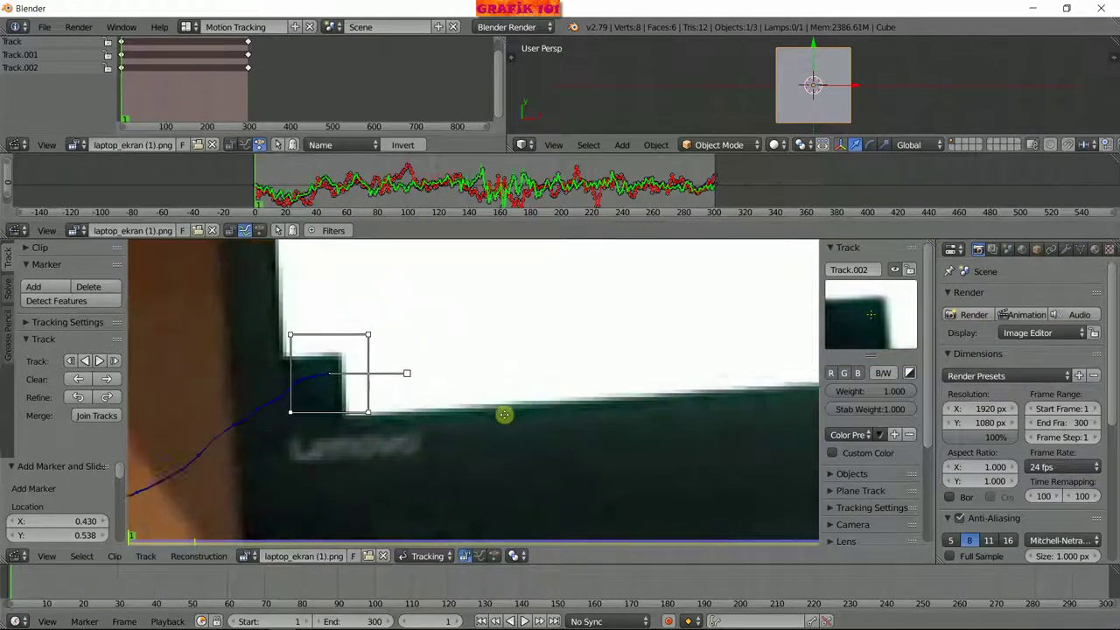
{"action": "scroll", "coordinate": [591, 385], "scroll_direction": "down", "scroll_amount": 2}
{"action": "middle_click_drag", "start_coordinate": [591, 385], "coordinate": [425, 394]}
{"action": "scroll", "coordinate": [545, 382], "scroll_direction": "up", "scroll_amount": 3}
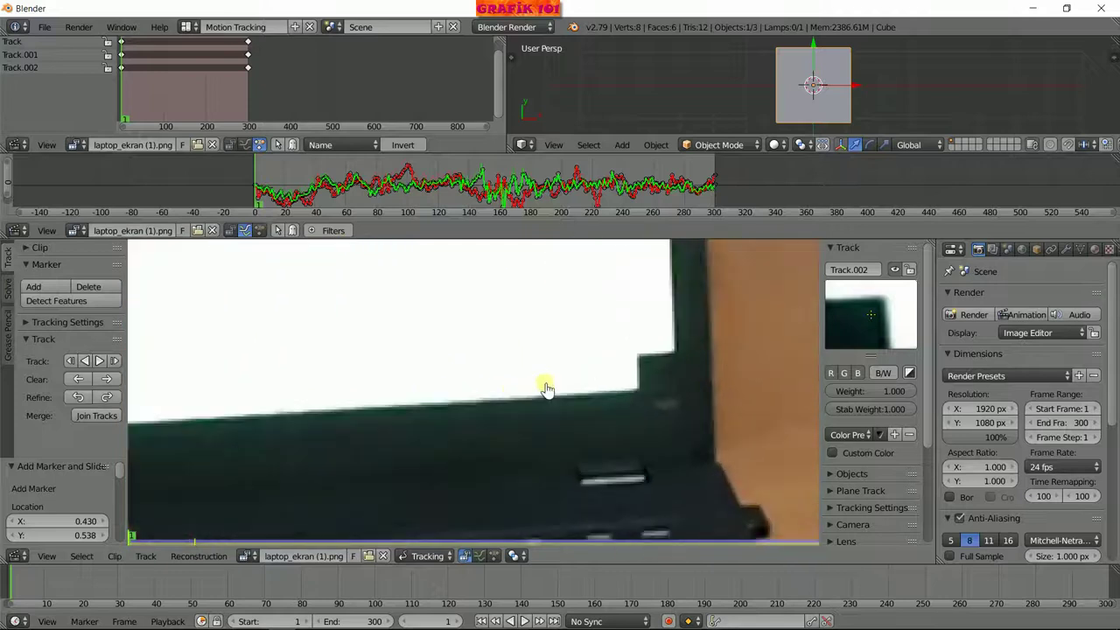
{"action": "middle_click_drag", "start_coordinate": [545, 382], "coordinate": [417, 358]}
{"action": "scroll", "coordinate": [418, 383], "scroll_direction": "up", "scroll_amount": 1}
{"action": "scroll", "coordinate": [417, 382], "scroll_direction": "up", "scroll_amount": 1}
{"action": "scroll", "coordinate": [415, 393], "scroll_direction": "up", "scroll_amount": 1}
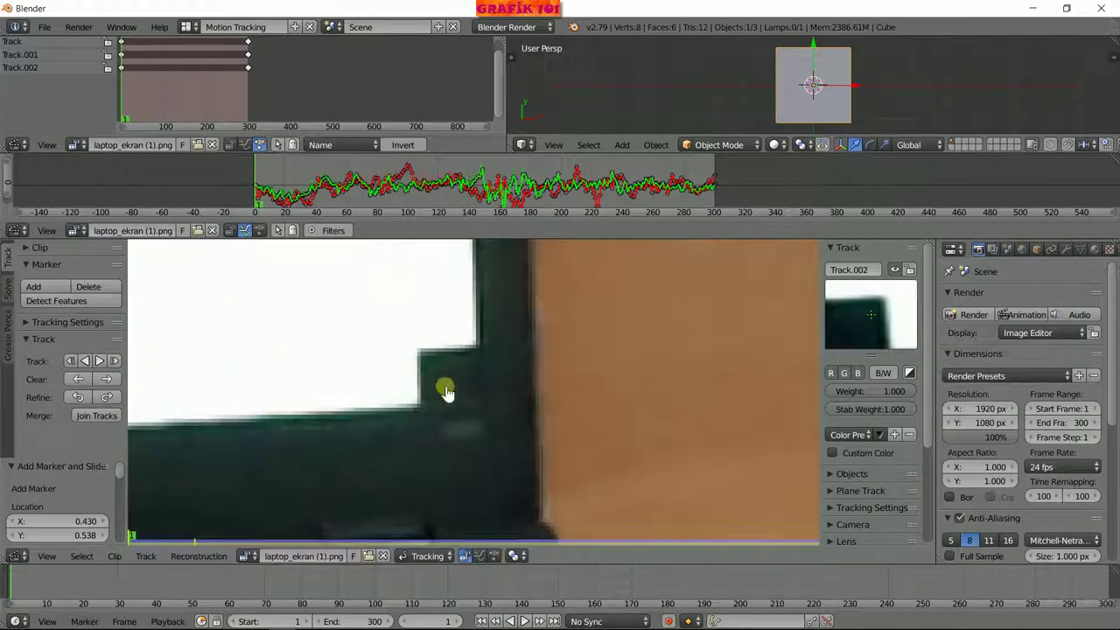
{"action": "left_click", "coordinate": [438, 371], "text": "ctrl"}
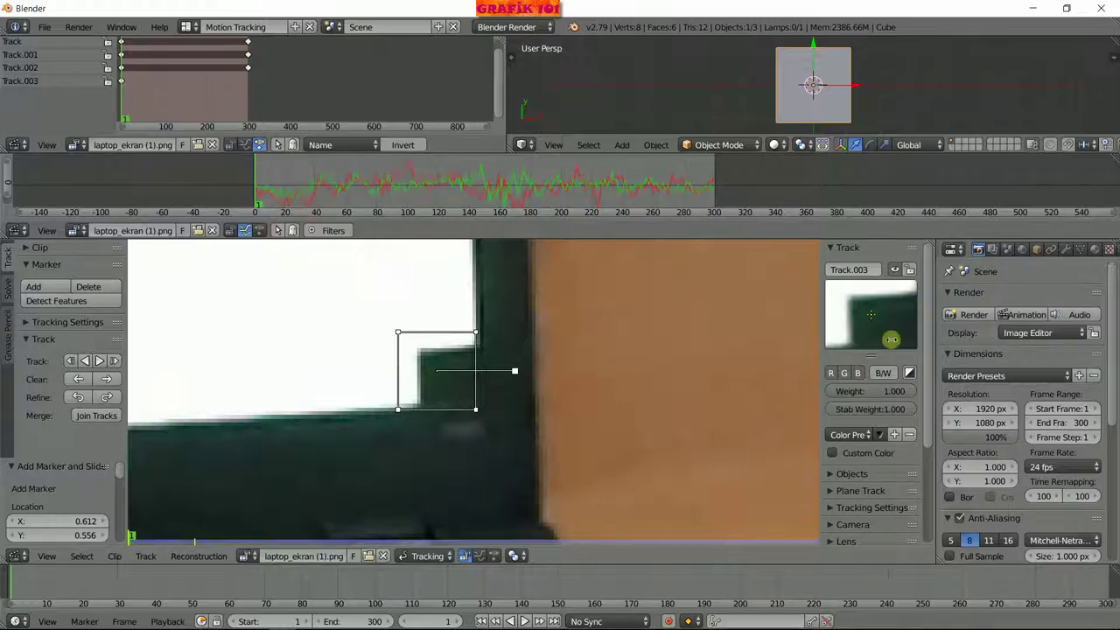
Align Track.003 on the bottom-right corner, track it to frame 300, and scrub to verify.
{"action": "mouse_move", "coordinate": [893, 326]}
{"action": "left_mouse_down"}
{"action": "mouse_move", "coordinate": [904, 342]}
{"action": "mouse_move", "coordinate": [905, 325]}
{"action": "mouse_move", "coordinate": [901, 333]}
{"action": "left_mouse_up"}
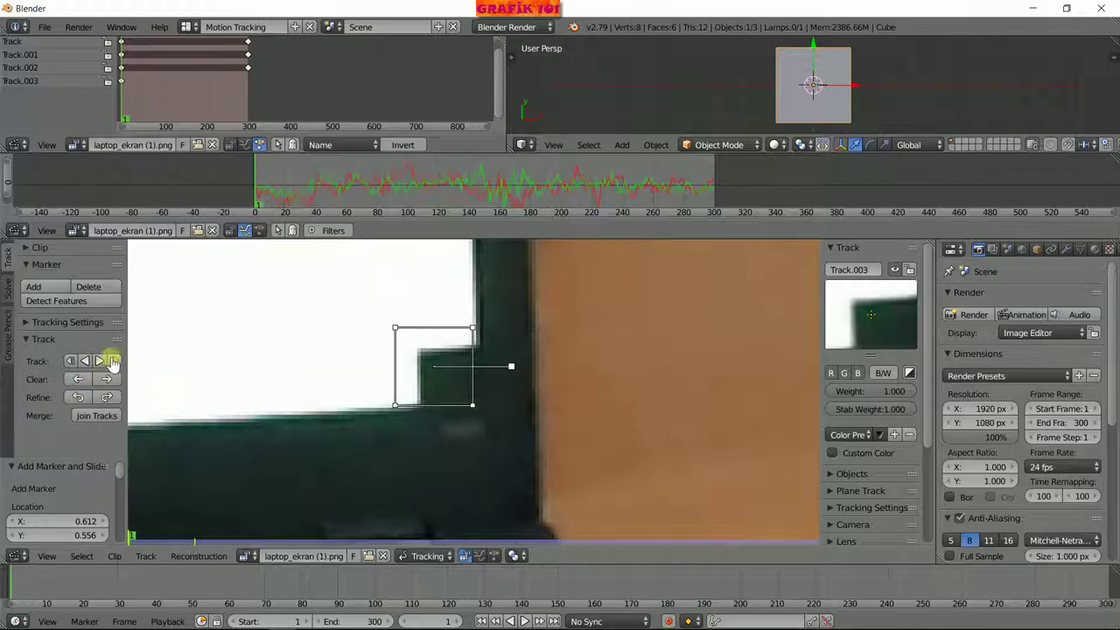
{"action": "left_click", "coordinate": [115, 362]}
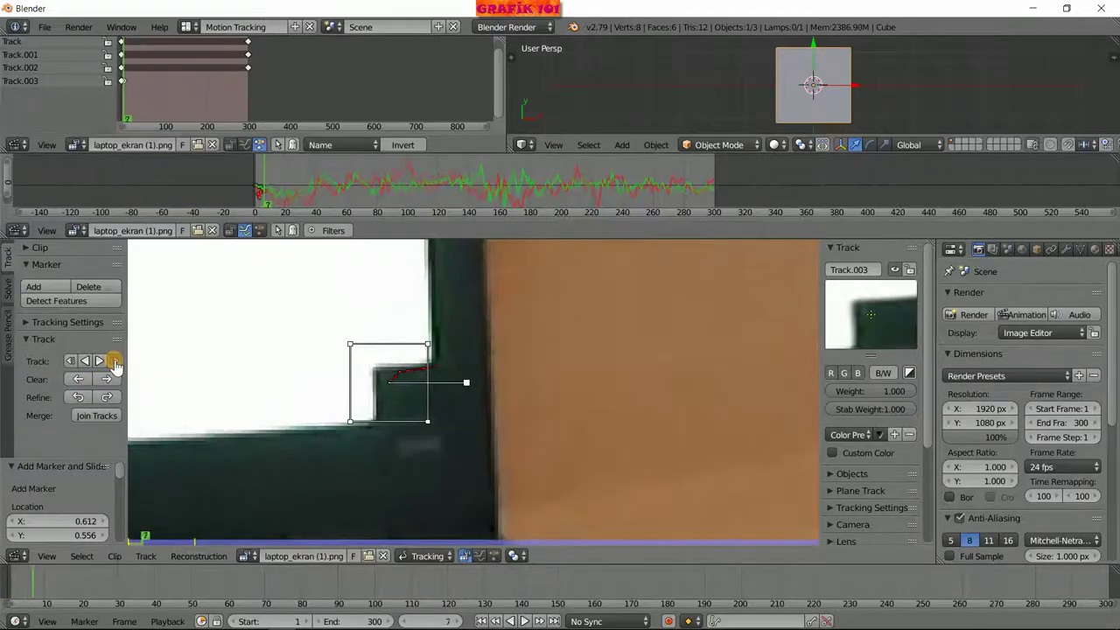
{"action": "left_click", "coordinate": [101, 362]}
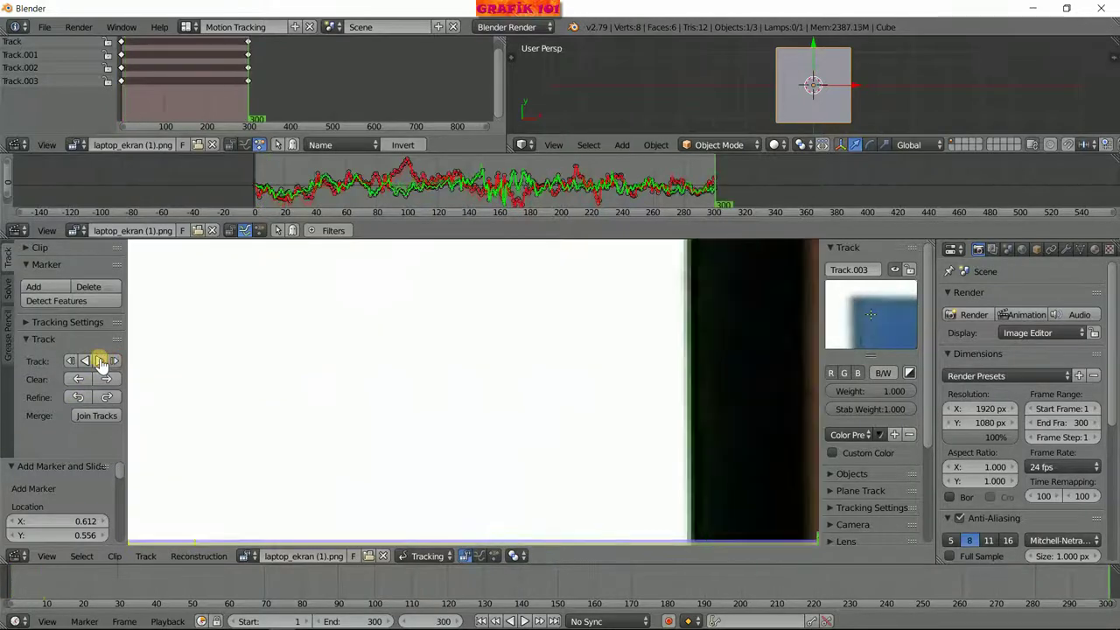
{"action": "left_click_drag", "start_coordinate": [731, 603], "coordinate": [21, 602]}
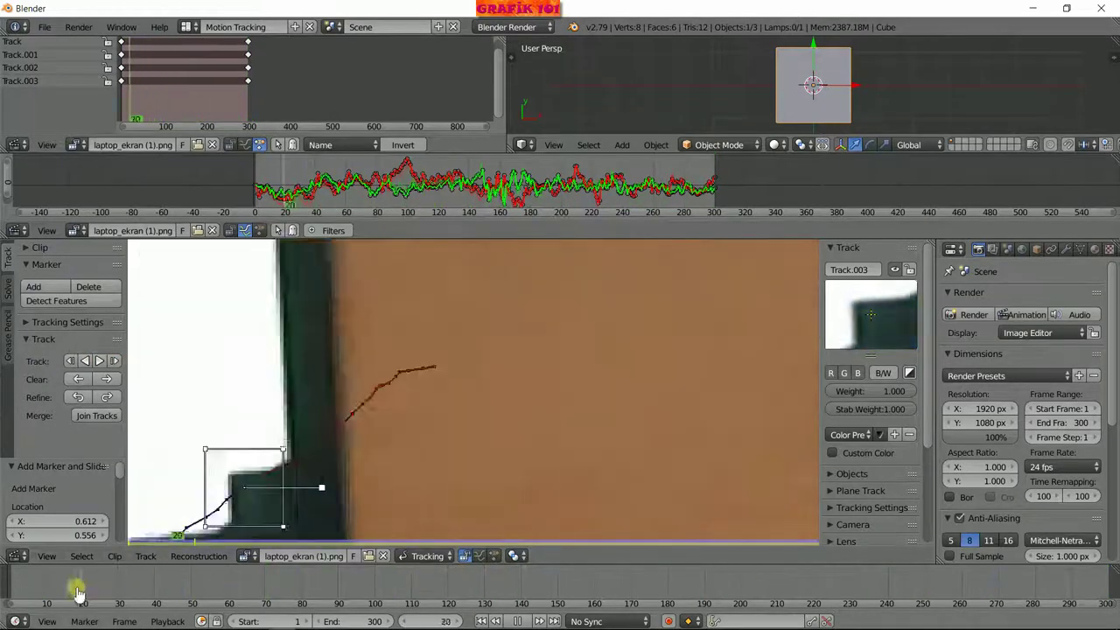
{"action": "mouse_move", "coordinate": [21, 602]}
{"action": "left_mouse_down"}
{"action": "mouse_move", "coordinate": [415, 595]}
{"action": "mouse_move", "coordinate": [225, 613]}
{"action": "mouse_move", "coordinate": [395, 616]}
{"action": "left_mouse_up"}
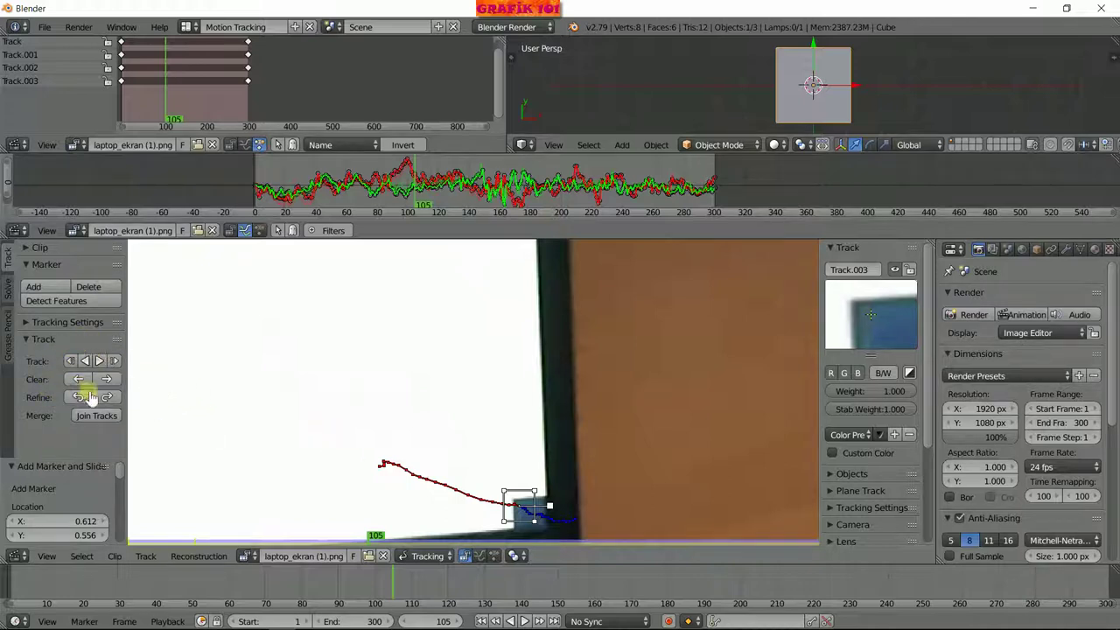
{"action": "scroll", "coordinate": [475, 413], "scroll_direction": "down", "scroll_amount": 2}
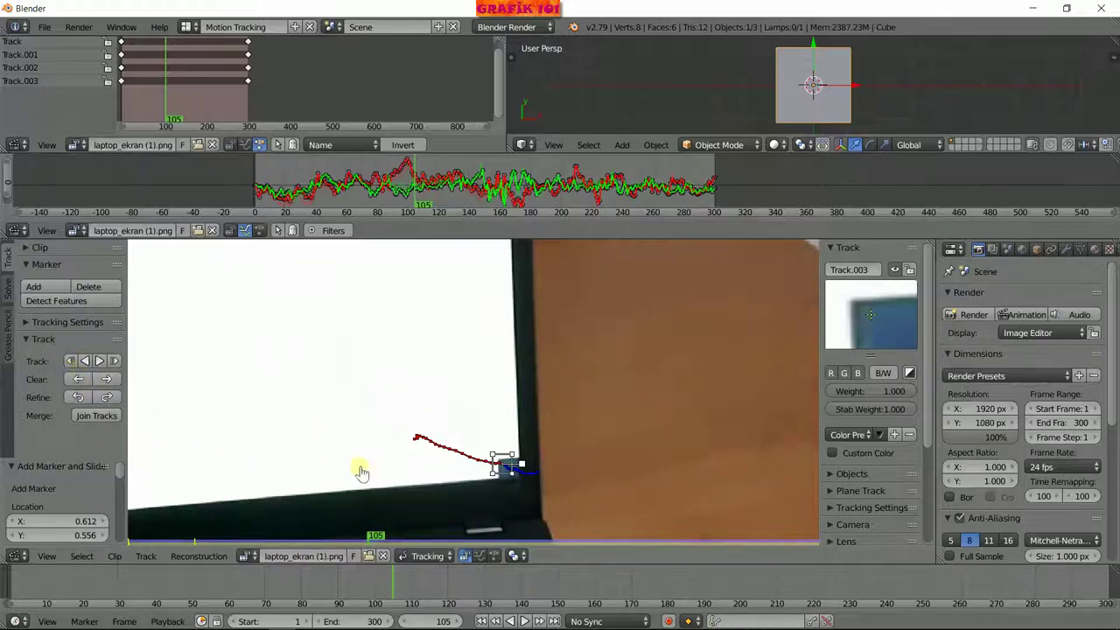
Zoom out and play the clip from frame 1 to confirm all four corner markers hold, then rewind.
{"action": "mouse_move", "coordinate": [409, 586]}
{"action": "left_mouse_down"}
{"action": "mouse_move", "coordinate": [131, 599]}
{"action": "mouse_move", "coordinate": [307, 595]}
{"action": "mouse_move", "coordinate": [425, 607]}
{"action": "mouse_move", "coordinate": [324, 573]}
{"action": "mouse_move", "coordinate": [285, 573]}
{"action": "left_mouse_up"}
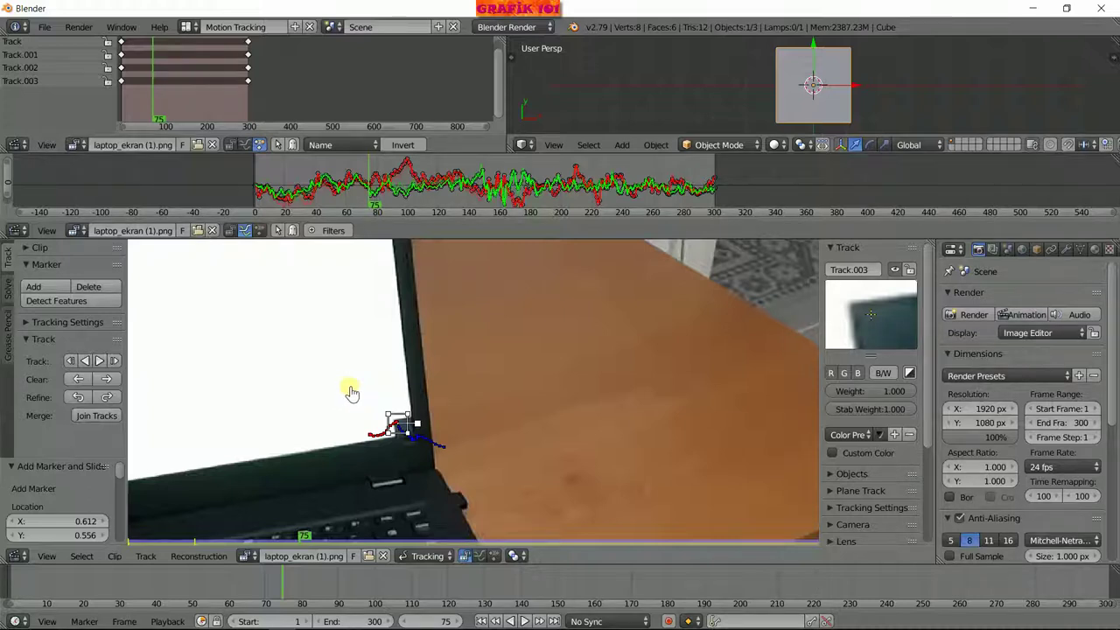
{"action": "scroll", "coordinate": [350, 392], "scroll_direction": "down", "scroll_amount": 3}
{"action": "scroll", "coordinate": [362, 405], "scroll_direction": "down", "scroll_amount": 2}
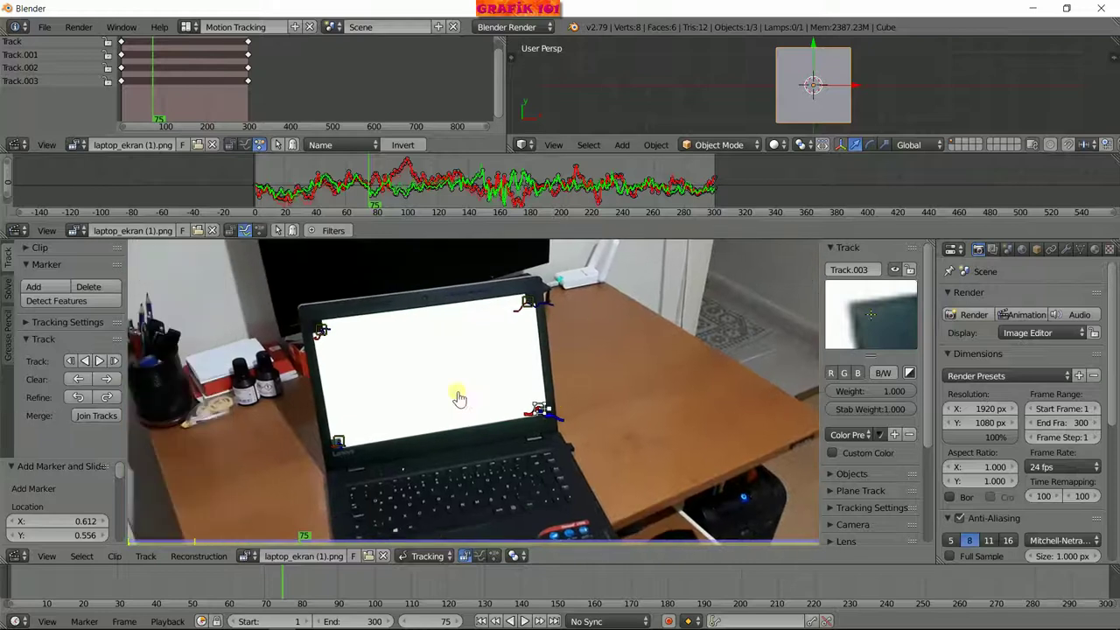
{"action": "scroll", "coordinate": [459, 398], "scroll_direction": "down", "scroll_amount": 1}
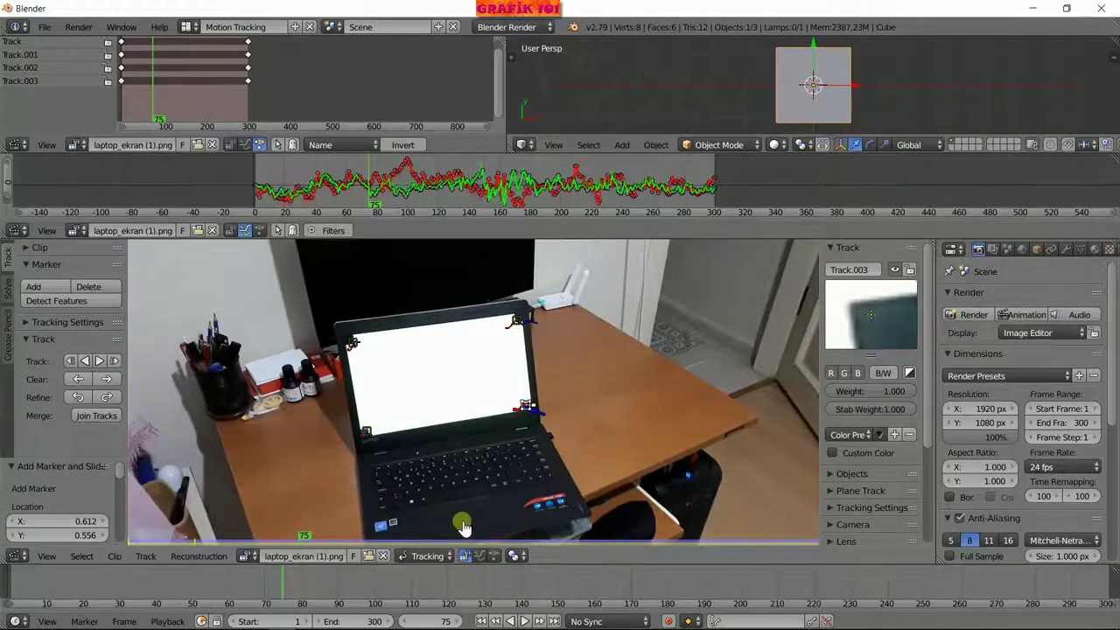
{"action": "key", "text": "shift+Left"}
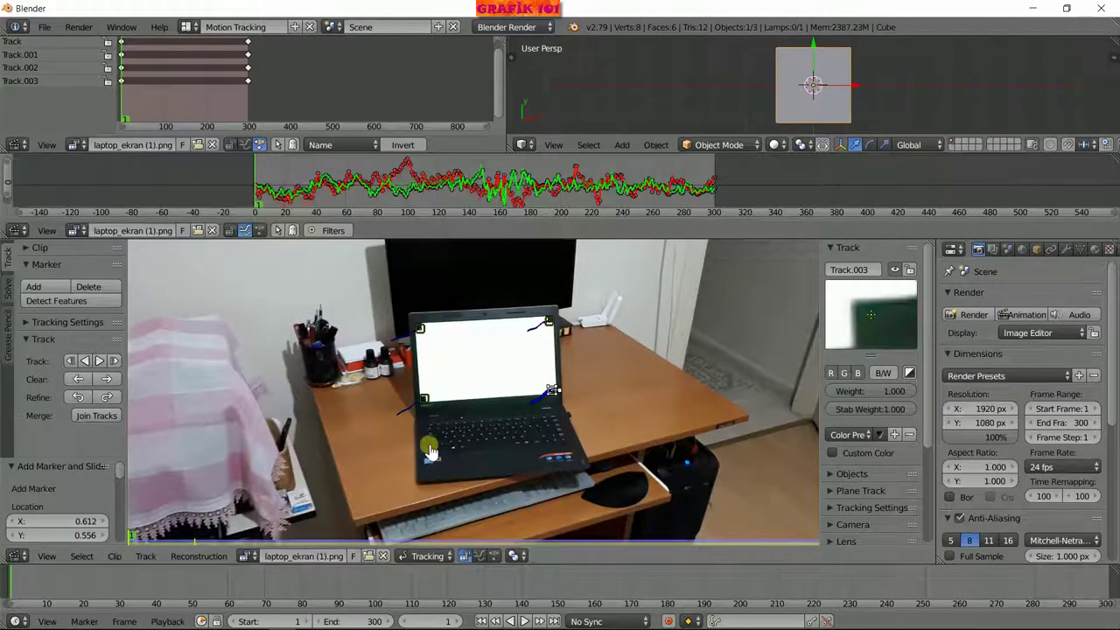
{"action": "key", "text": "alt+a"}
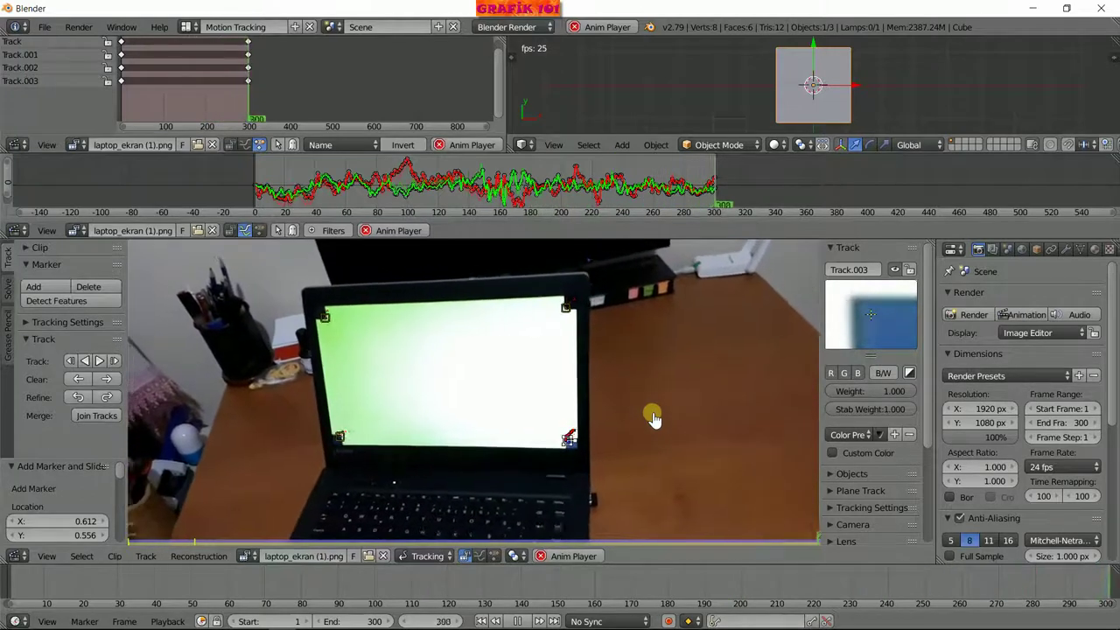
{"action": "left_click", "coordinate": [523, 621]}
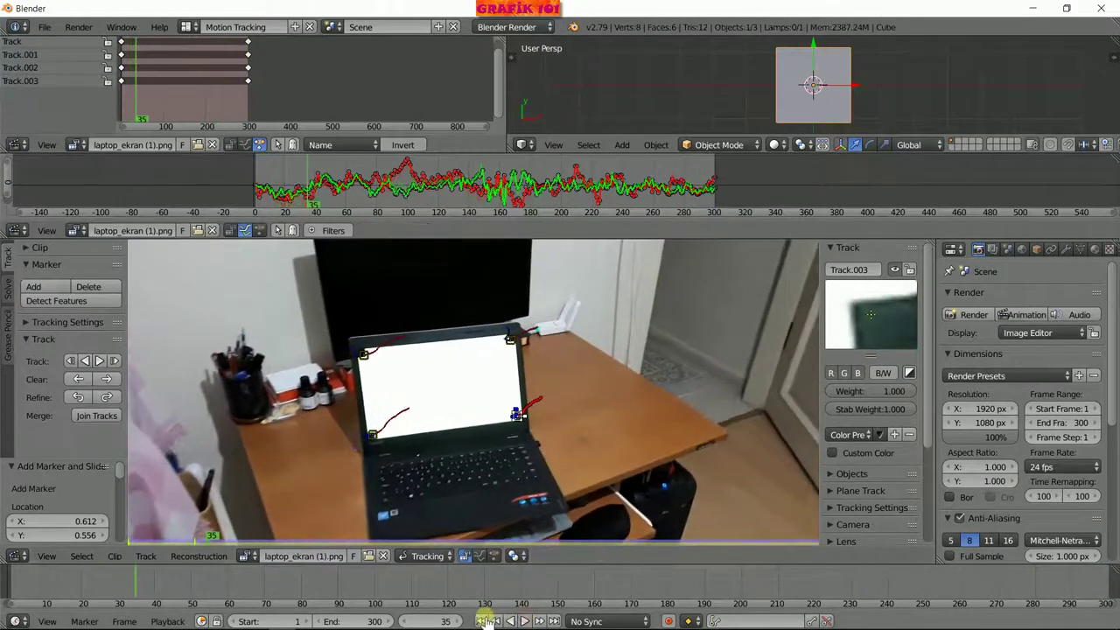
{"action": "left_click", "coordinate": [480, 620]}
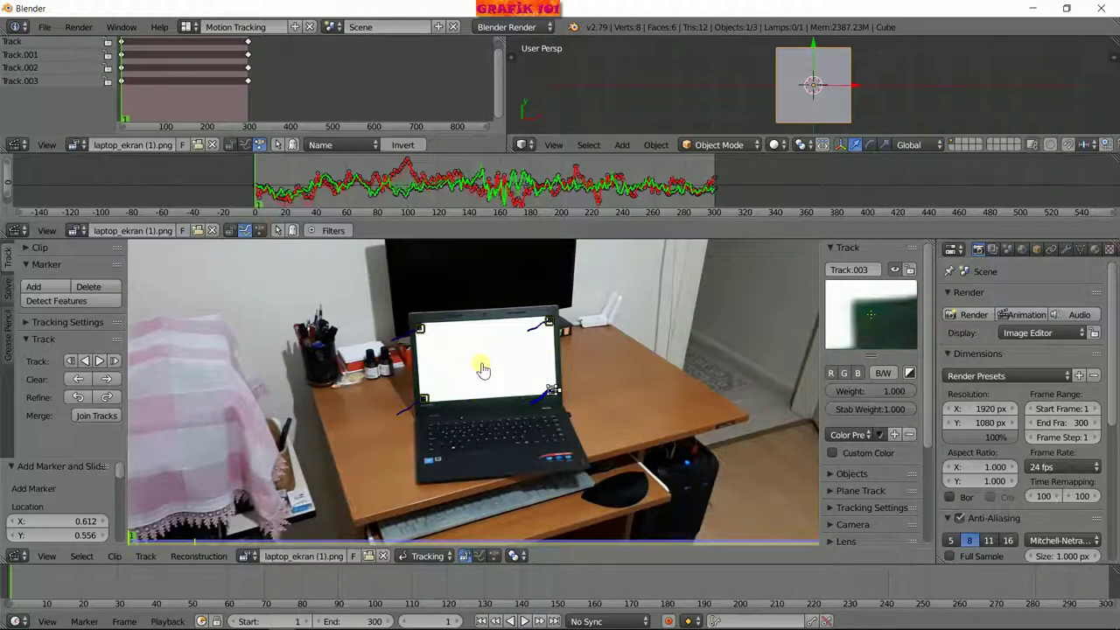
Keep the Motion Tracking layout and select all four screen-corner markers with A.
{"action": "left_click", "coordinate": [191, 27]}
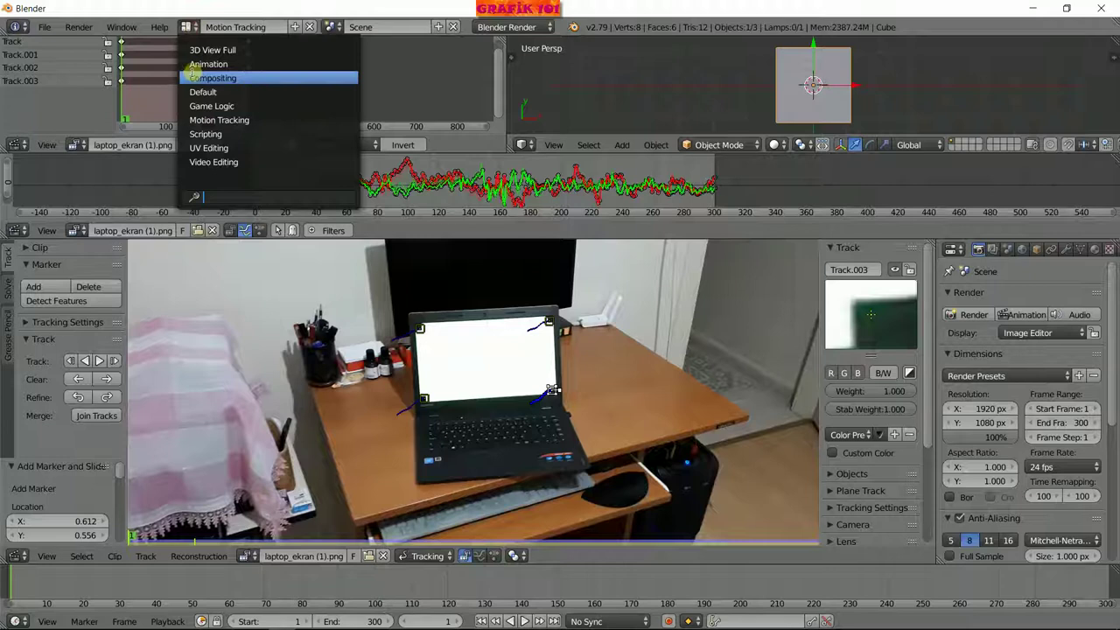
{"action": "left_click", "coordinate": [582, 270]}
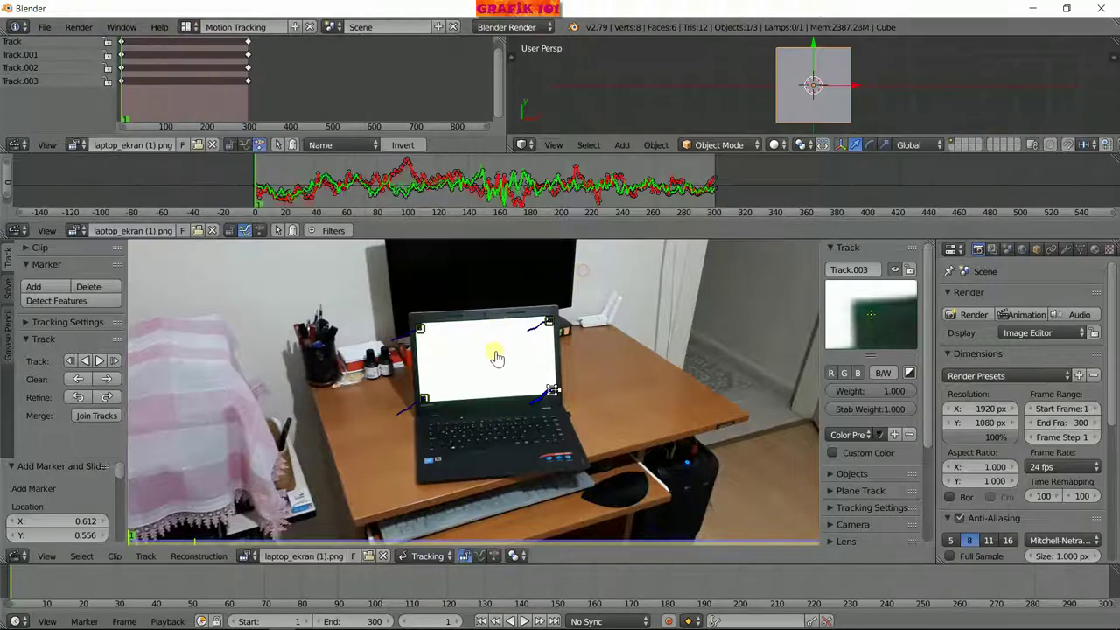
{"action": "scroll", "coordinate": [475, 393], "scroll_direction": "up", "scroll_amount": 2}
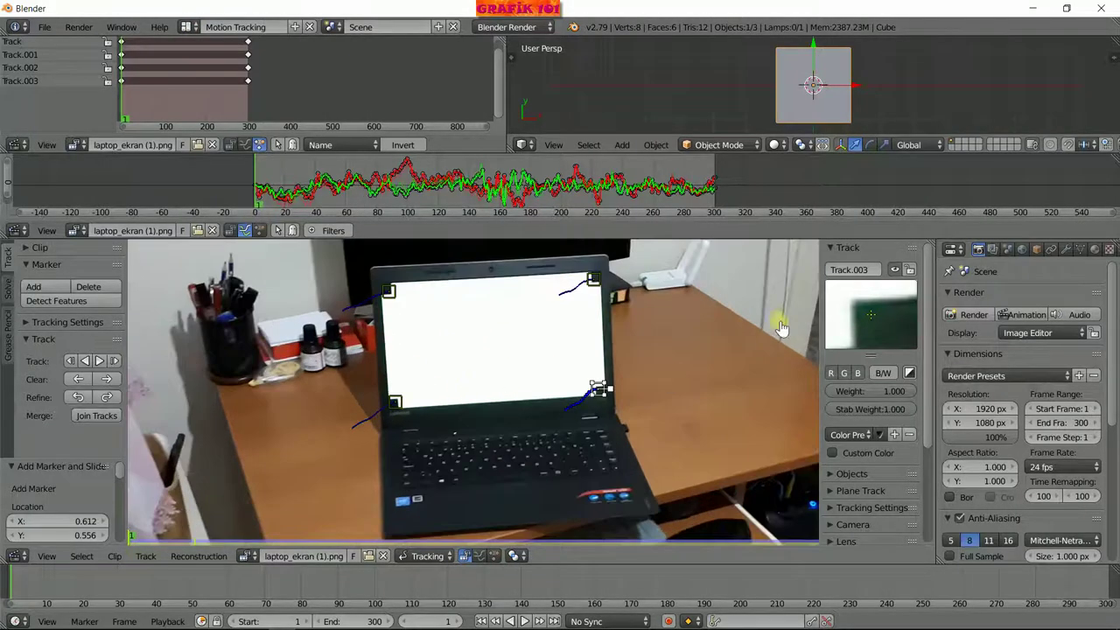
{"action": "key", "text": "a"}
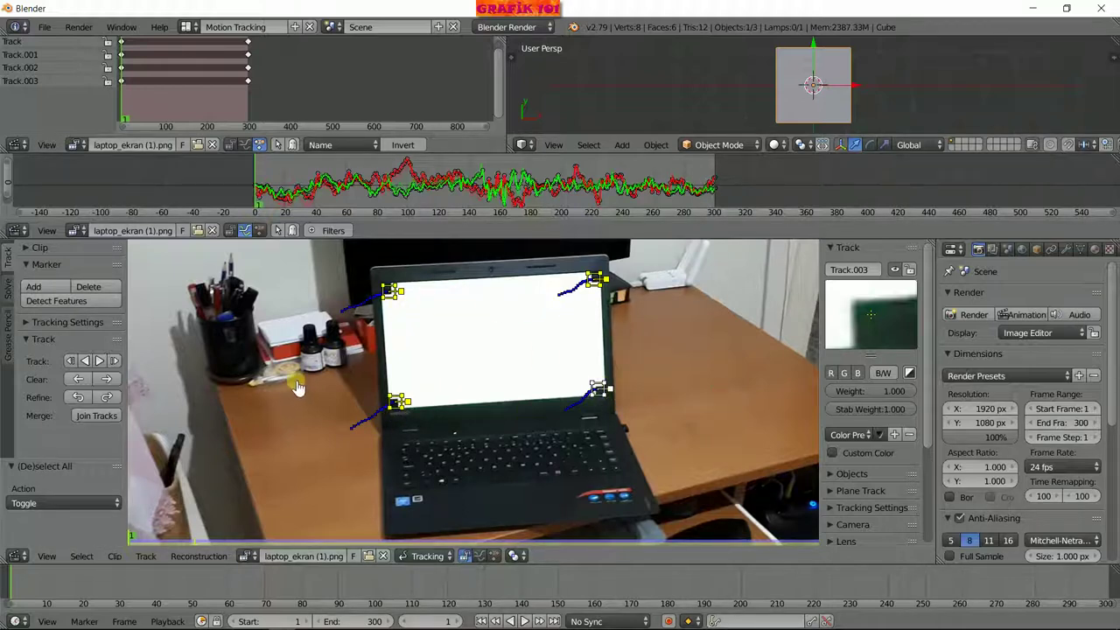
Show the Solve tools in the Tool Shelf and expand the Plane Track panel.
{"action": "left_click", "coordinate": [7, 300]}
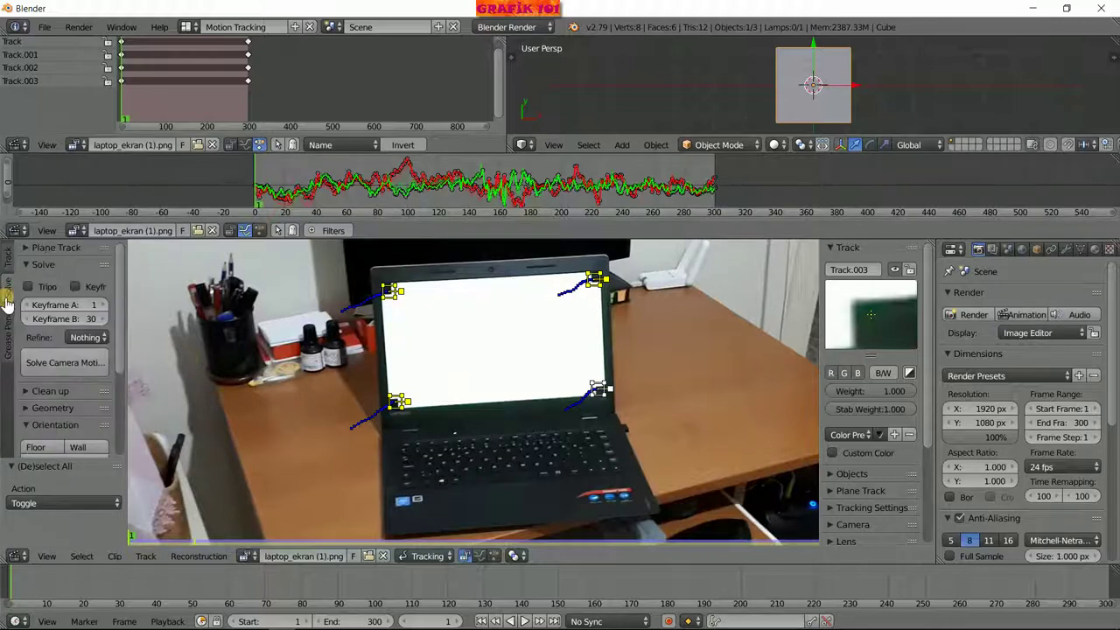
{"action": "scroll", "coordinate": [7, 301], "scroll_direction": "up", "scroll_amount": 1, "text": "ctrl"}
{"action": "scroll", "coordinate": [7, 300], "scroll_direction": "down", "scroll_amount": 1, "text": "ctrl"}
{"action": "scroll", "coordinate": [7, 293], "scroll_direction": "down", "scroll_amount": 1, "text": "ctrl"}
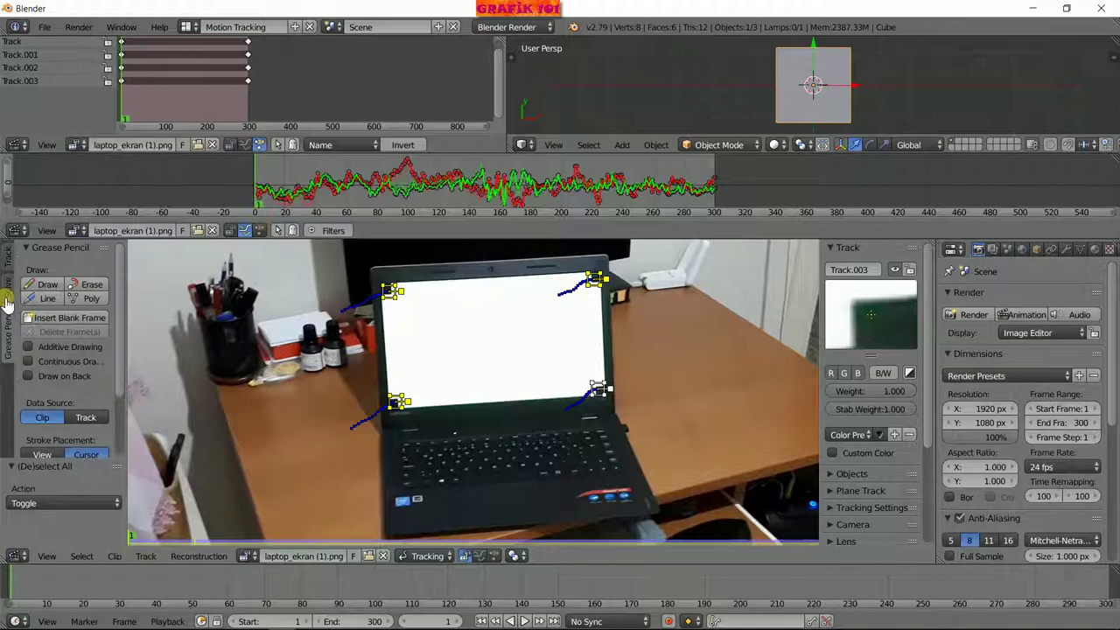
{"action": "scroll", "coordinate": [6, 278], "scroll_direction": "up", "scroll_amount": 2, "text": "ctrl"}
{"action": "scroll", "coordinate": [7, 271], "scroll_direction": "up", "scroll_amount": 1, "text": "ctrl"}
{"action": "scroll", "coordinate": [6, 289], "scroll_direction": "down", "scroll_amount": 1, "text": "ctrl"}
{"action": "scroll", "coordinate": [5, 304], "scroll_direction": "up", "scroll_amount": 1, "text": "ctrl"}
{"action": "scroll", "coordinate": [6, 304], "scroll_direction": "up", "scroll_amount": 1, "text": "ctrl"}
{"action": "scroll", "coordinate": [6, 304], "scroll_direction": "up", "scroll_amount": 1, "text": "ctrl"}
{"action": "scroll", "coordinate": [6, 303], "scroll_direction": "down", "scroll_amount": 1, "text": "ctrl"}
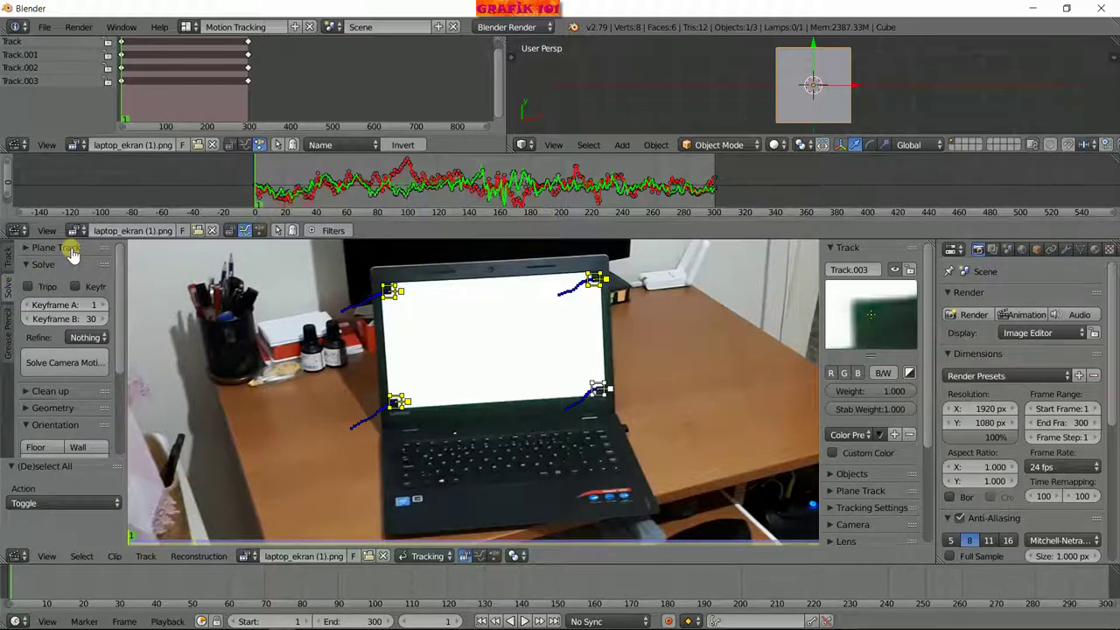
{"action": "left_click", "coordinate": [71, 248], "text": "ctrl"}
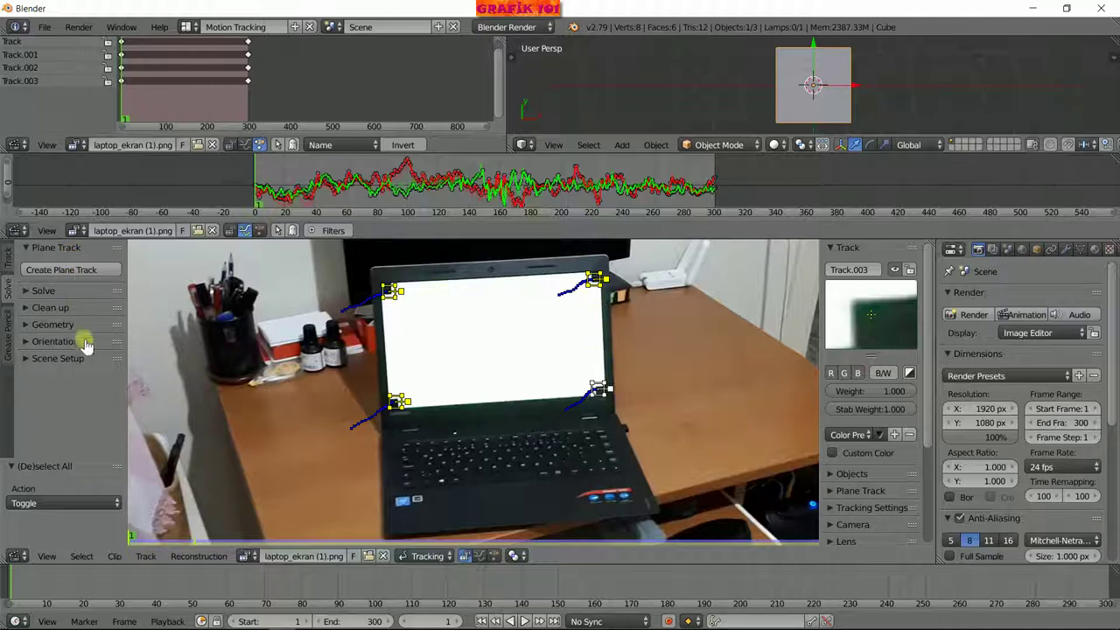
Run Create Plane Track on the four selected corner markers to span the laptop screen.
{"action": "left_click", "coordinate": [57, 270]}
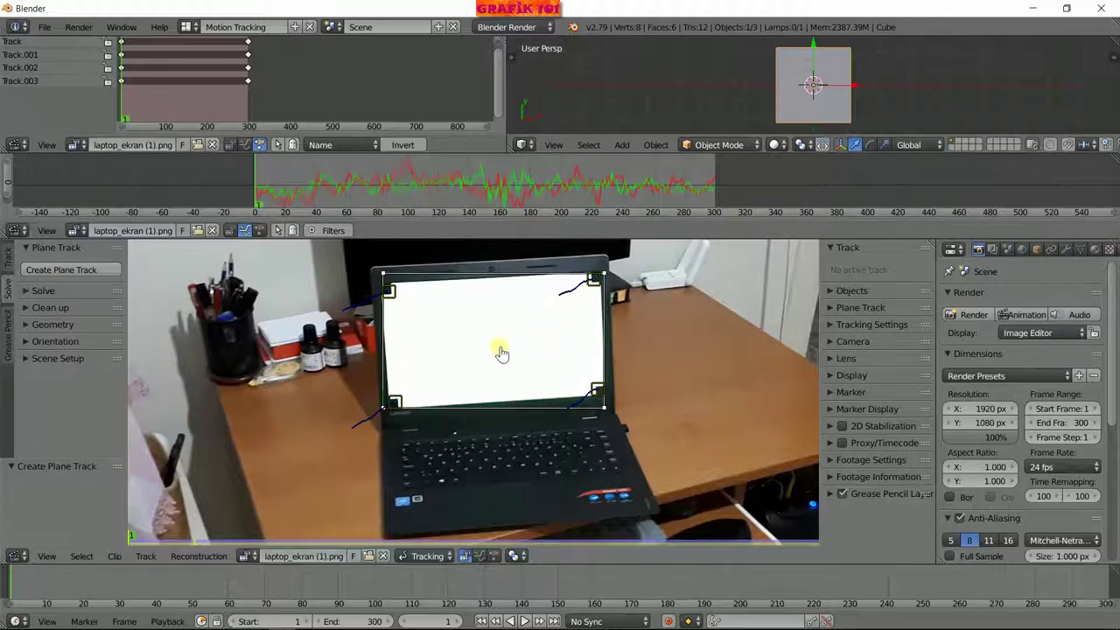
Resize the editor areas so the clip editor is taller and the graph area smaller.
{"action": "scroll", "coordinate": [502, 350], "scroll_direction": "up", "scroll_amount": 3}
{"action": "middle_click_drag", "start_coordinate": [487, 336], "coordinate": [460, 467]}
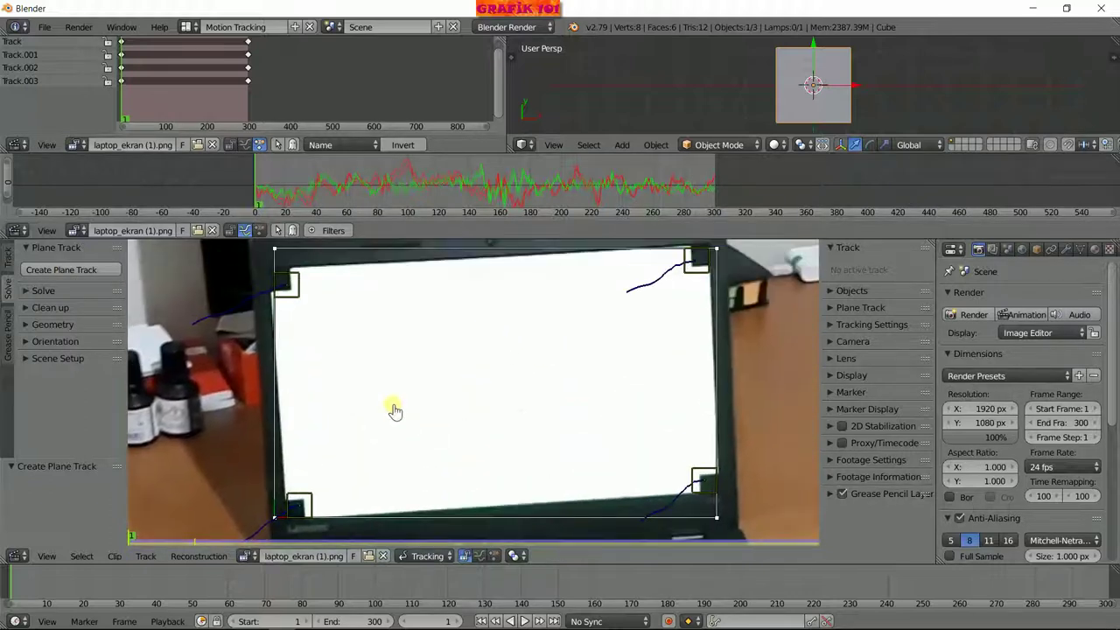
{"action": "left_click_drag", "start_coordinate": [300, 566], "coordinate": [300, 589]}
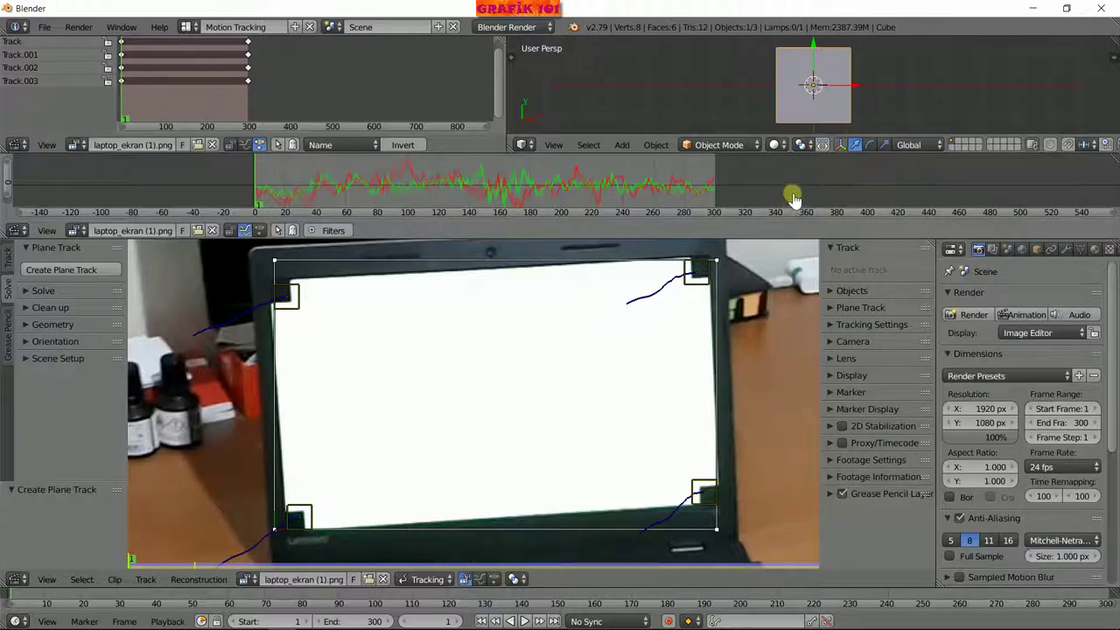
{"action": "left_click_drag", "start_coordinate": [785, 153], "coordinate": [782, 140]}
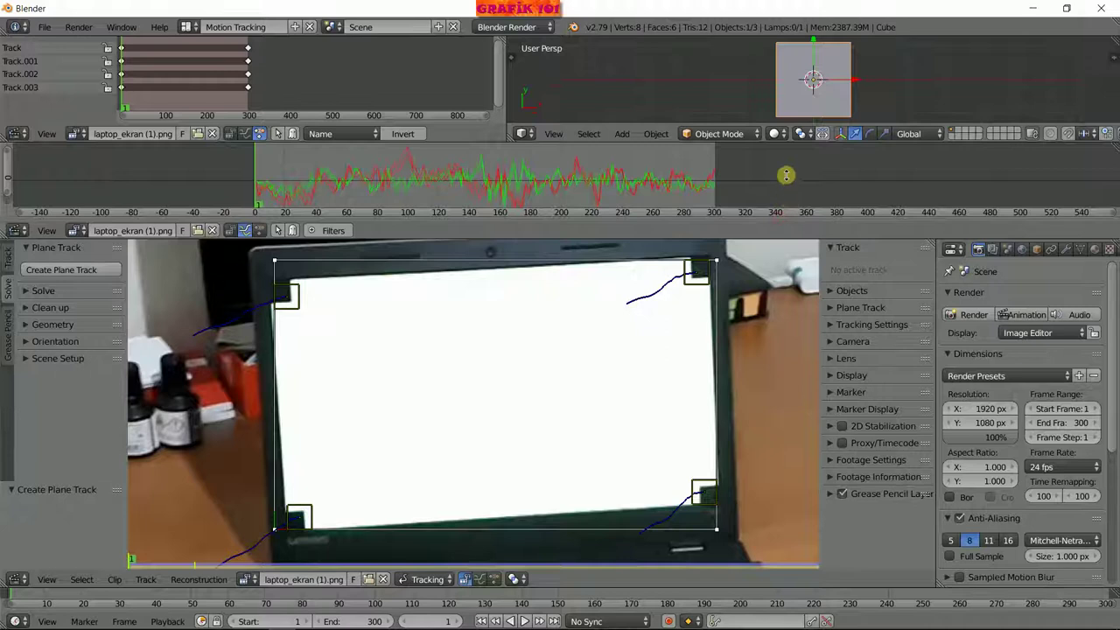
{"action": "left_click_drag", "start_coordinate": [228, 220], "coordinate": [230, 184]}
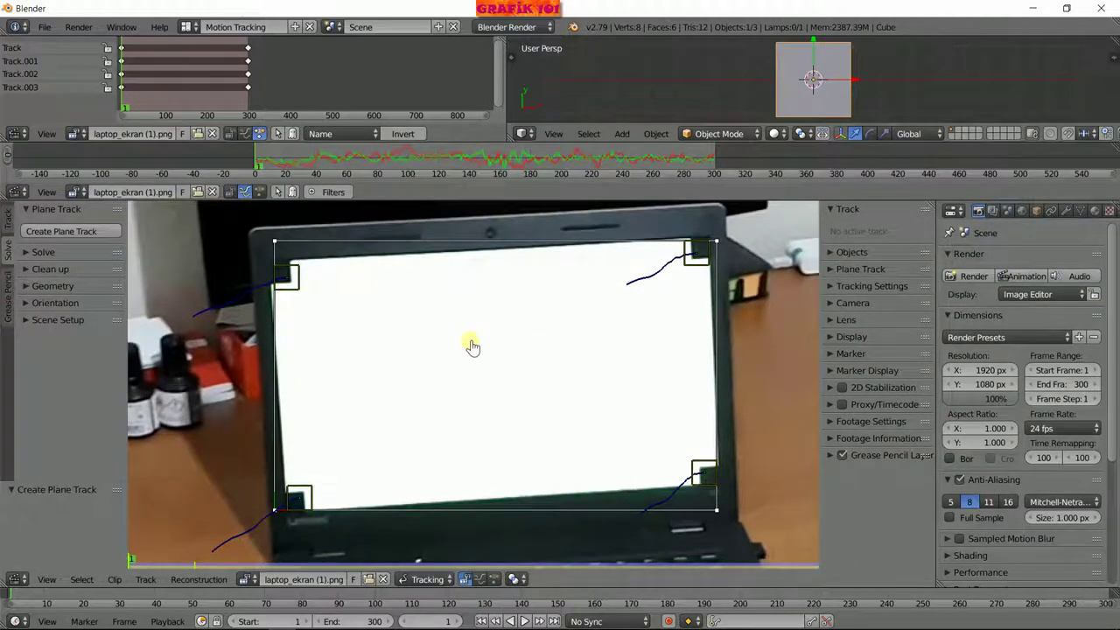
{"action": "scroll", "coordinate": [420, 355], "scroll_direction": "up", "scroll_amount": 2}
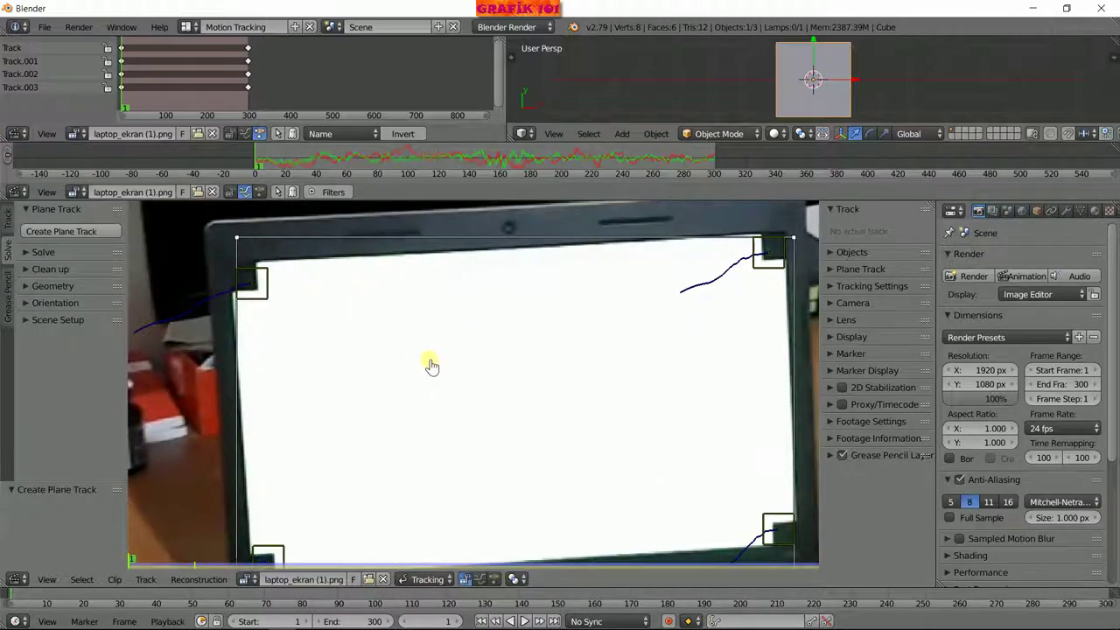
Maximize the Clip Editor and centre the view on all four plane-track corners.
{"action": "key", "text": "shift+space"}
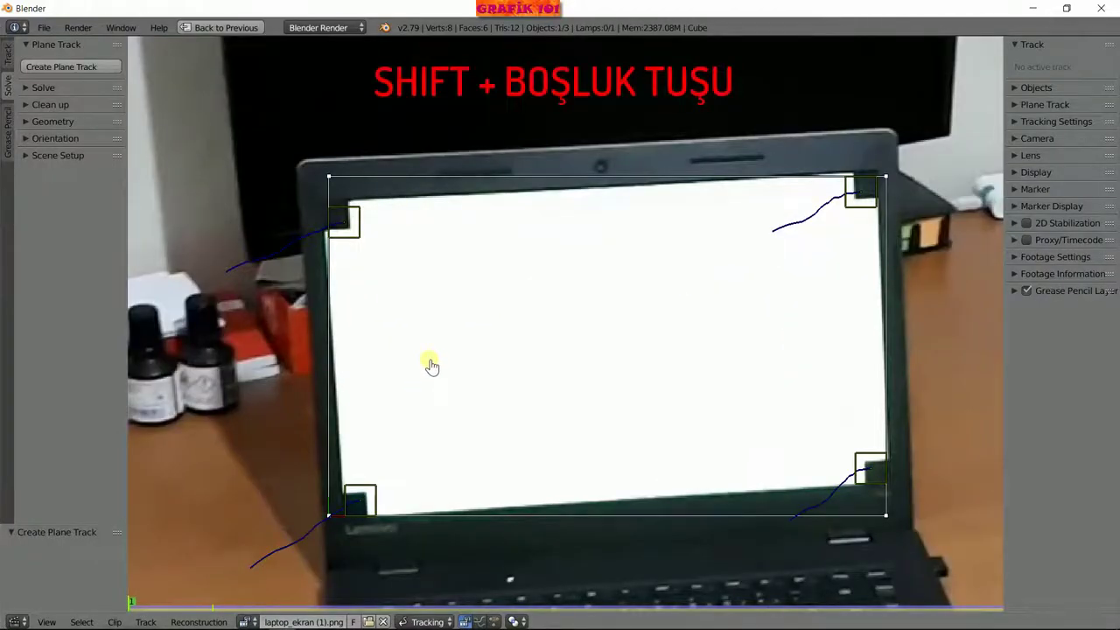
{"action": "key", "text": "shift+space"}
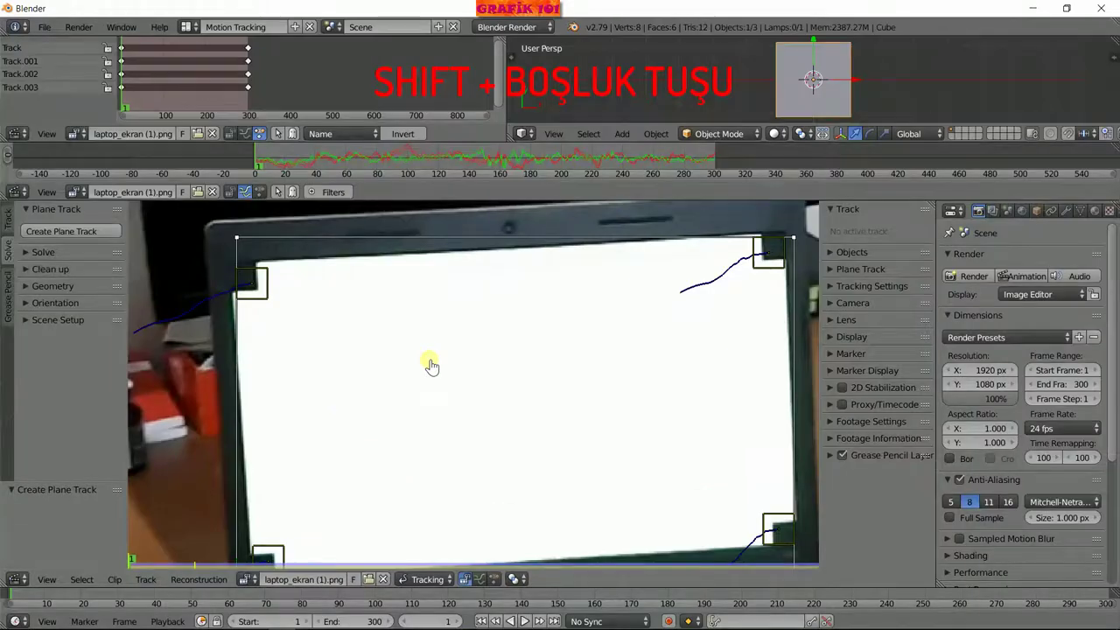
{"action": "key", "text": "shift+space"}
{"action": "key", "text": "shift+space"}
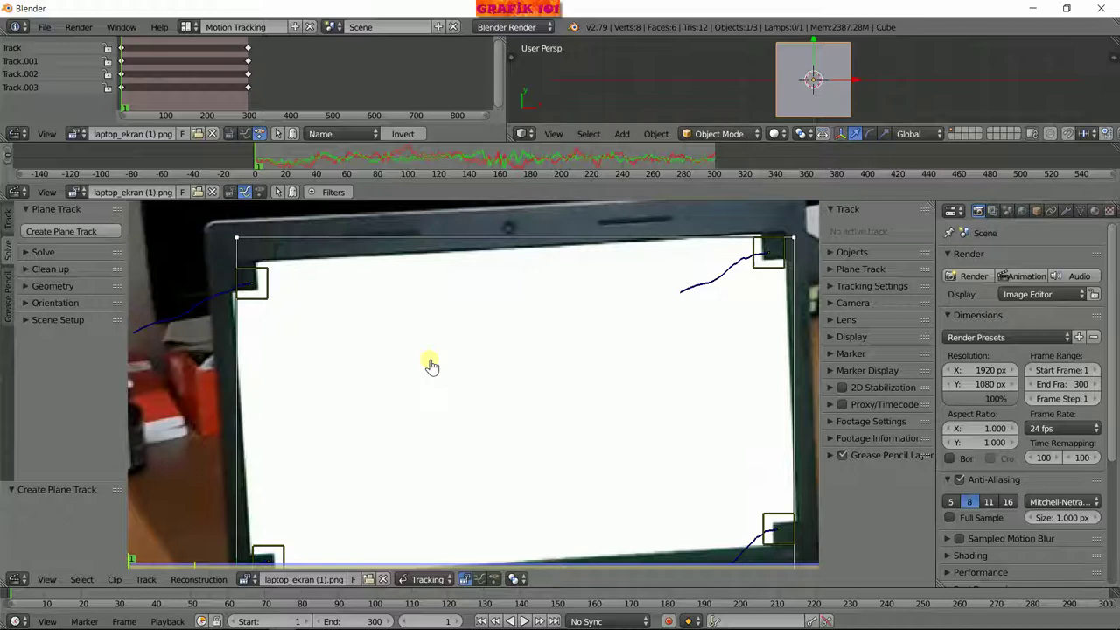
{"action": "key", "text": "ctrl+space"}
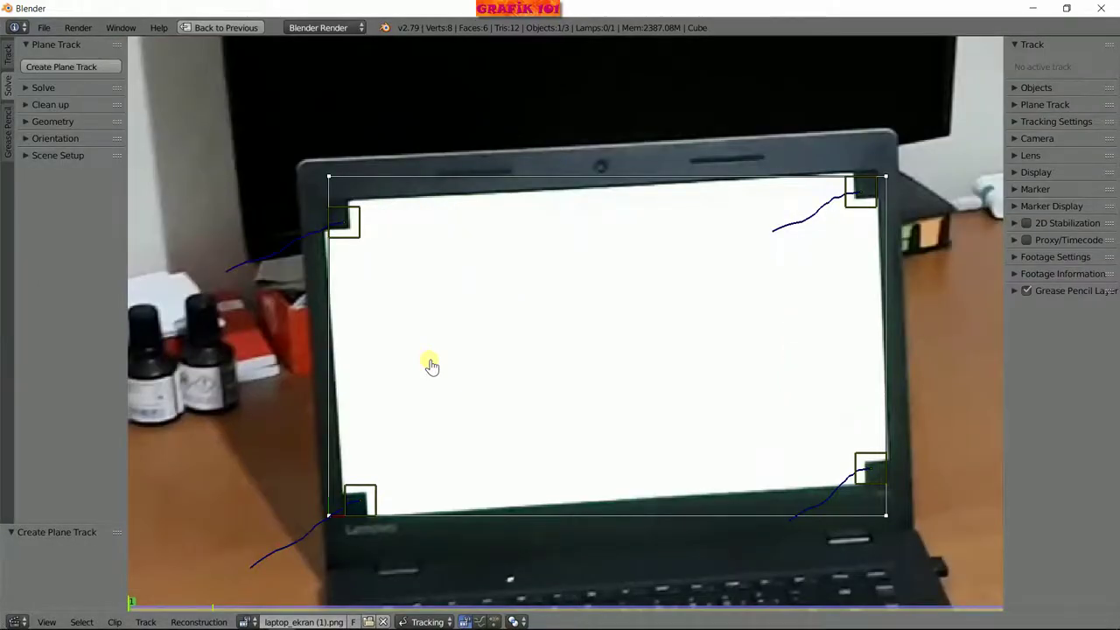
{"action": "key", "text": "ctrl+space"}
{"action": "key", "text": "ctrl+space"}
{"action": "key", "text": "ctrl+space"}
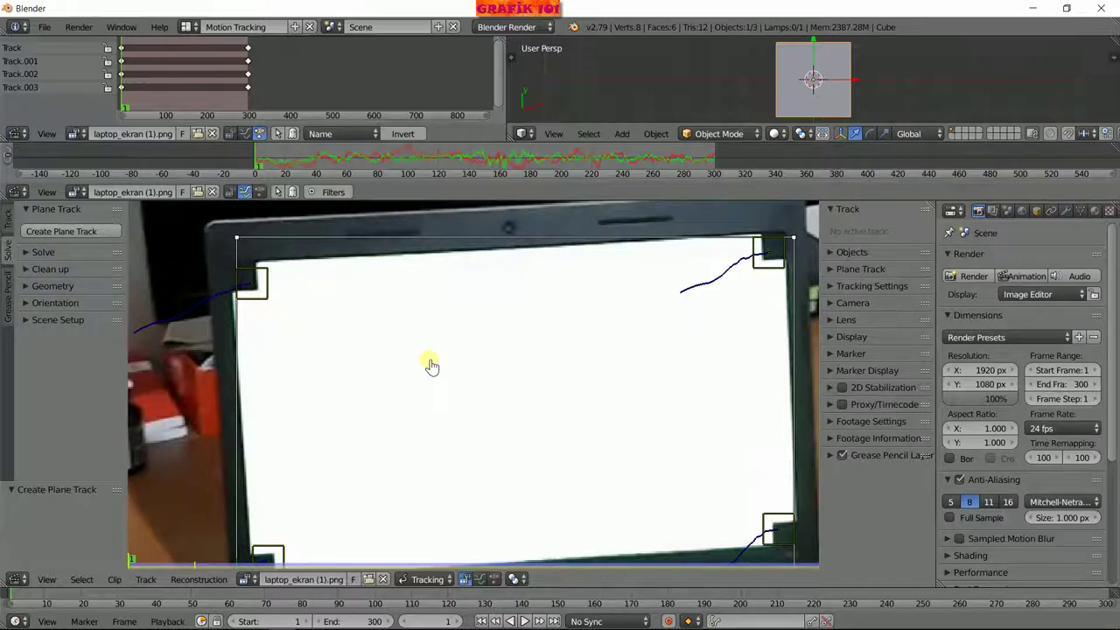
{"action": "key", "text": "ctrl+space"}
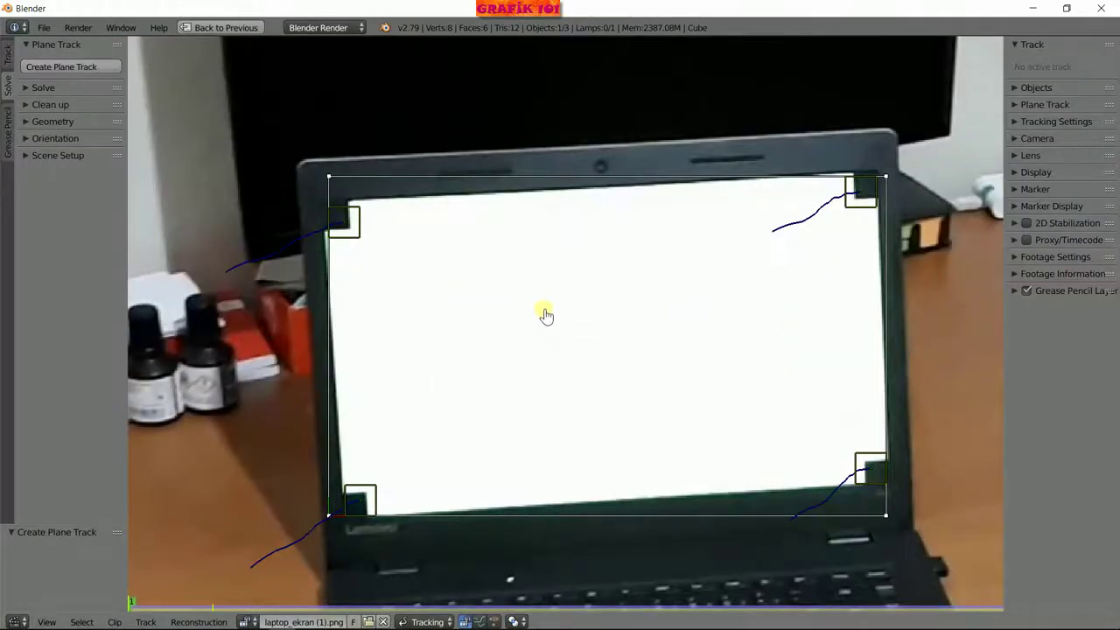
{"action": "scroll", "coordinate": [407, 256], "scroll_direction": "up", "scroll_amount": 1}
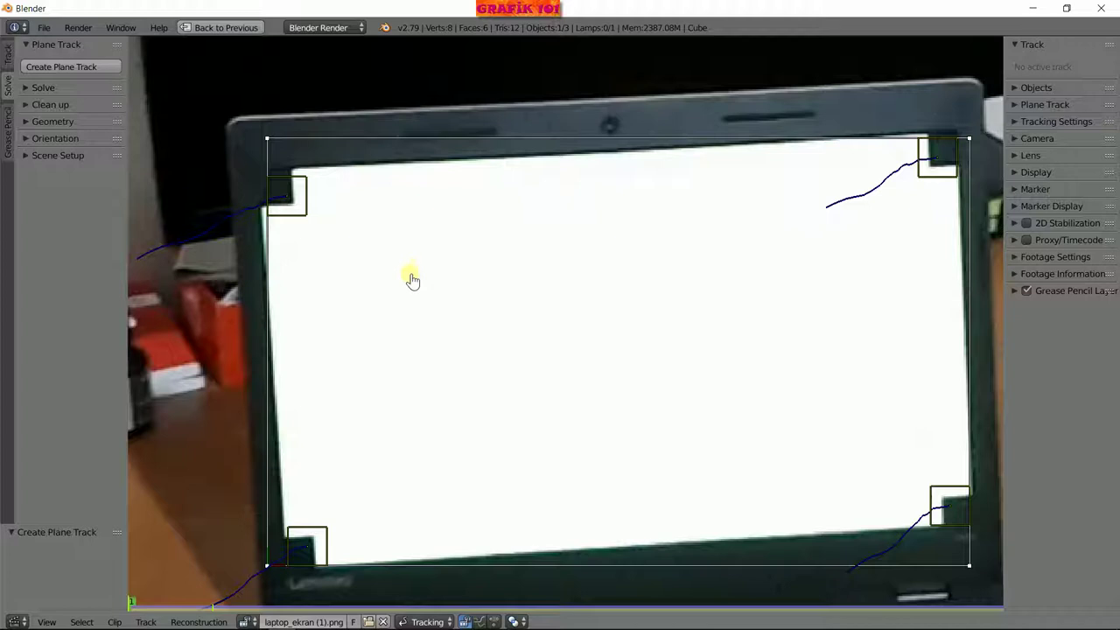
{"action": "mouse_move", "coordinate": [375, 251]}
{"action": "middle_mouse_down"}
{"action": "mouse_move", "coordinate": [352, 292]}
{"action": "mouse_move", "coordinate": [320, 247]}
{"action": "middle_mouse_up"}
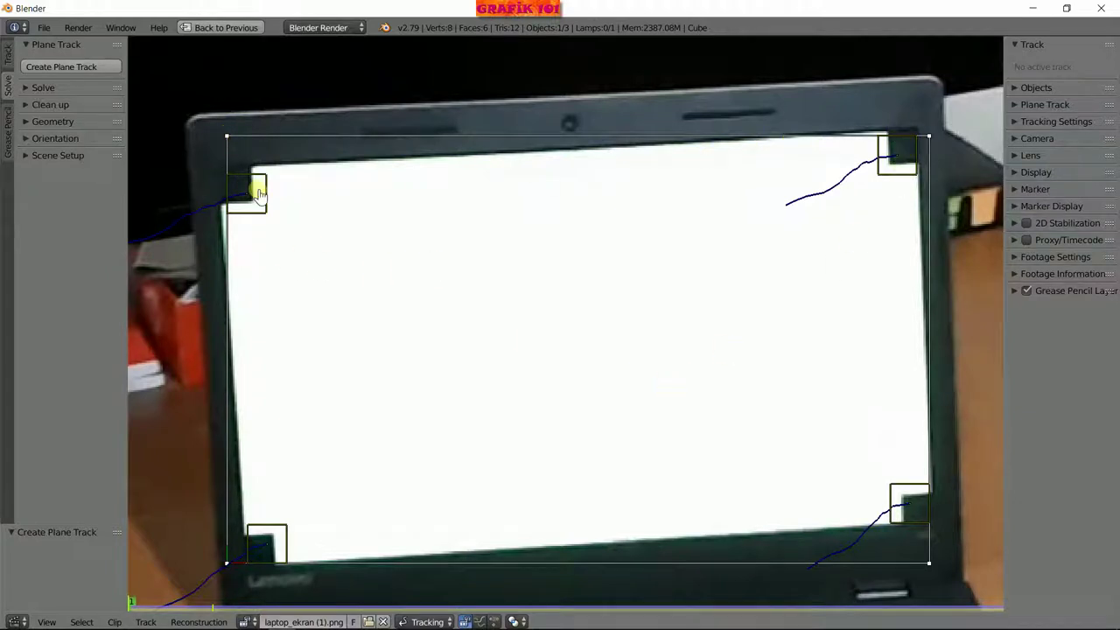
{"action": "scroll", "coordinate": [257, 180], "scroll_direction": "up", "scroll_amount": 2}
{"action": "scroll", "coordinate": [416, 297], "scroll_direction": "down", "scroll_amount": 1}
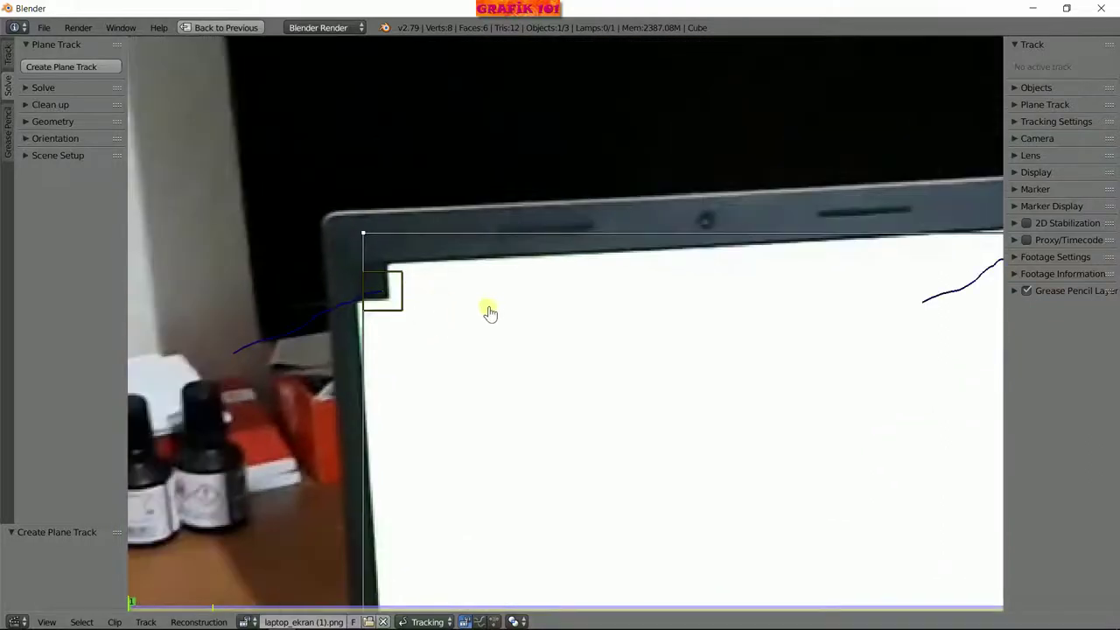
{"action": "middle_click_drag", "start_coordinate": [488, 309], "coordinate": [340, 260]}
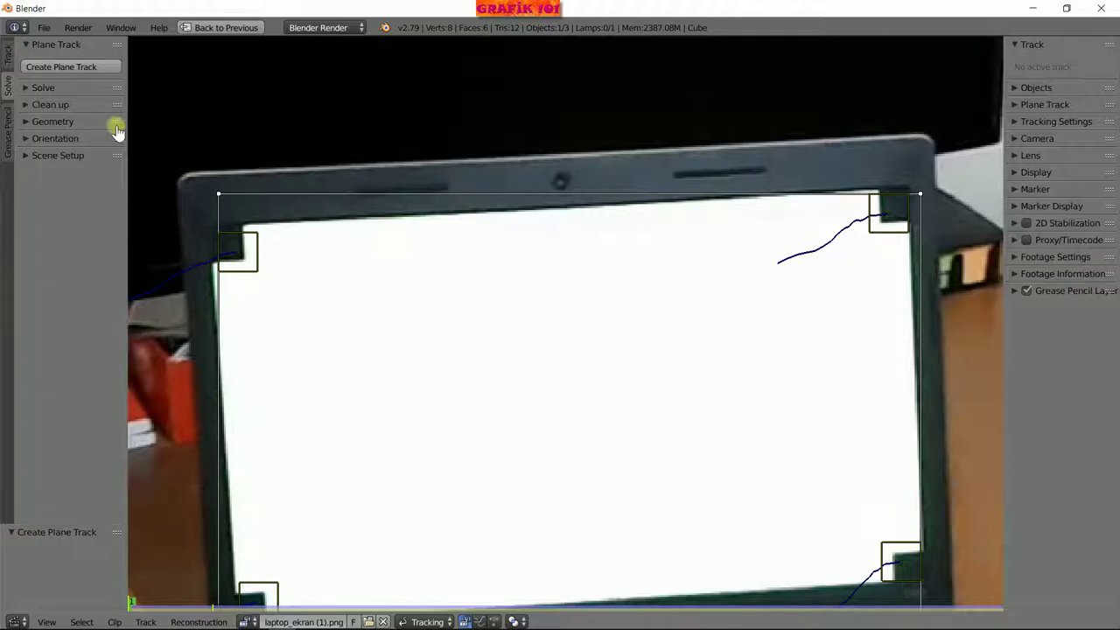
{"action": "left_click", "coordinate": [44, 27]}
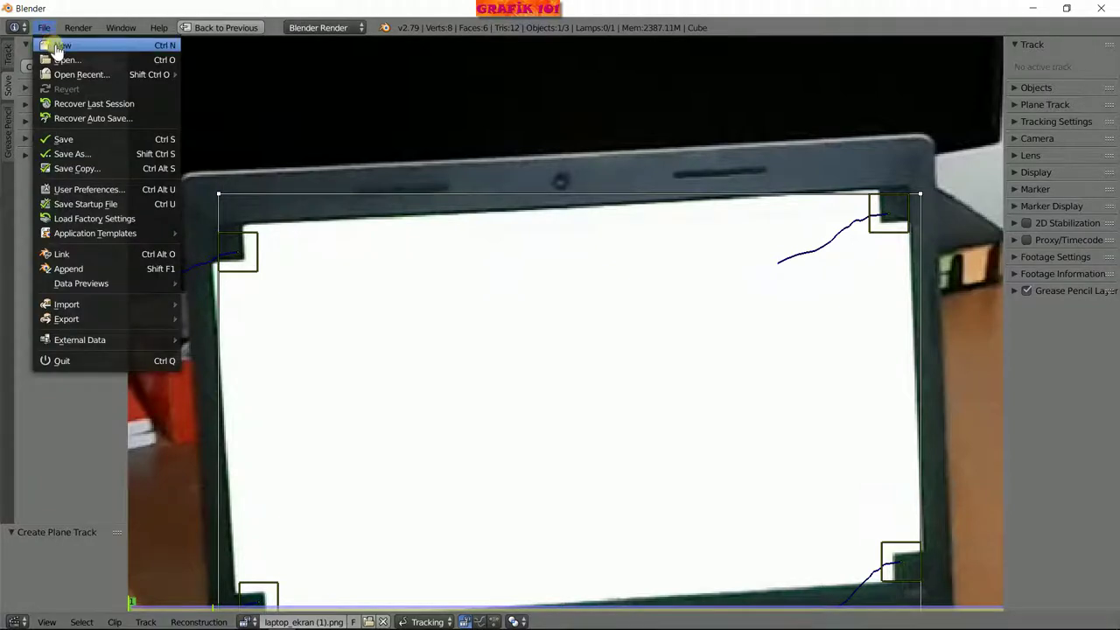
{"action": "left_click", "coordinate": [120, 190]}
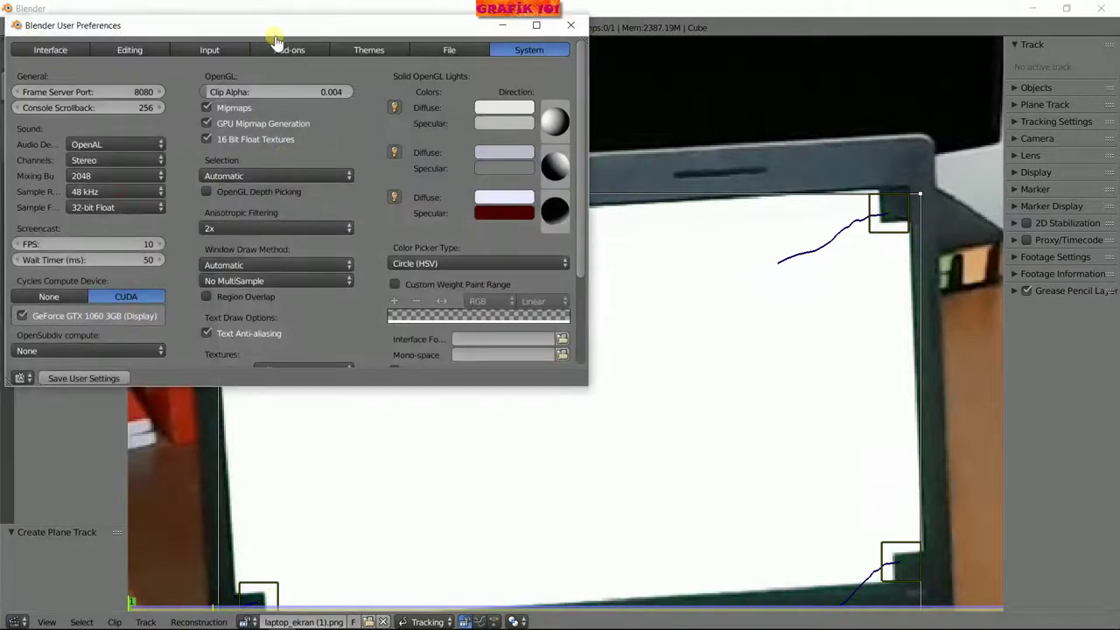
{"action": "left_click_drag", "start_coordinate": [274, 33], "coordinate": [380, 109]}
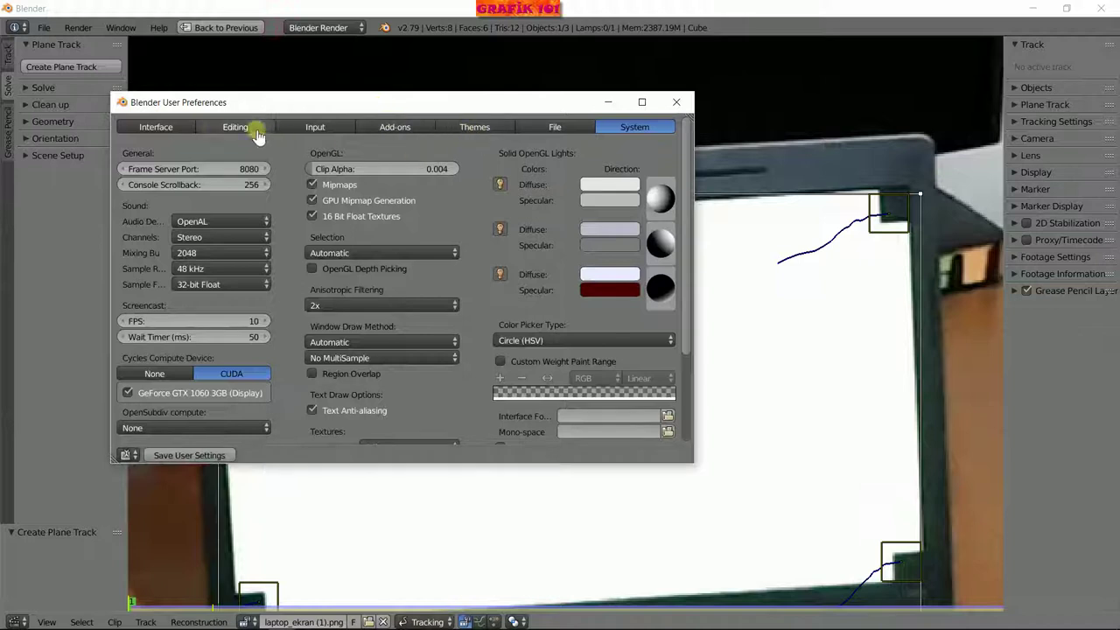
{"action": "left_click", "coordinate": [285, 131]}
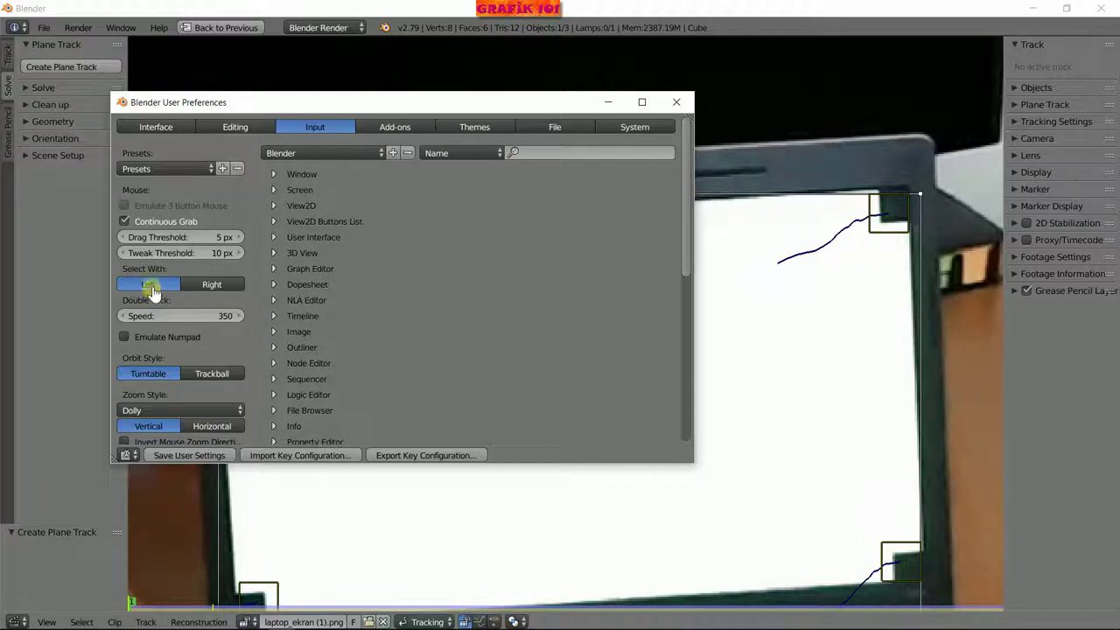
{"action": "left_click", "coordinate": [609, 103]}
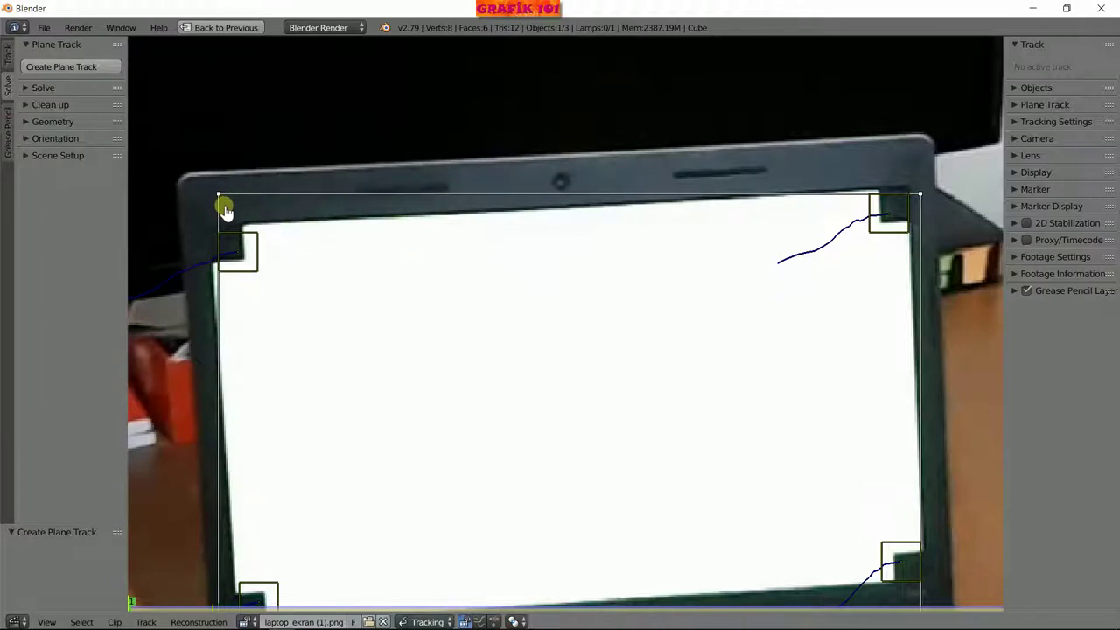
{"action": "left_click", "coordinate": [282, 619]}
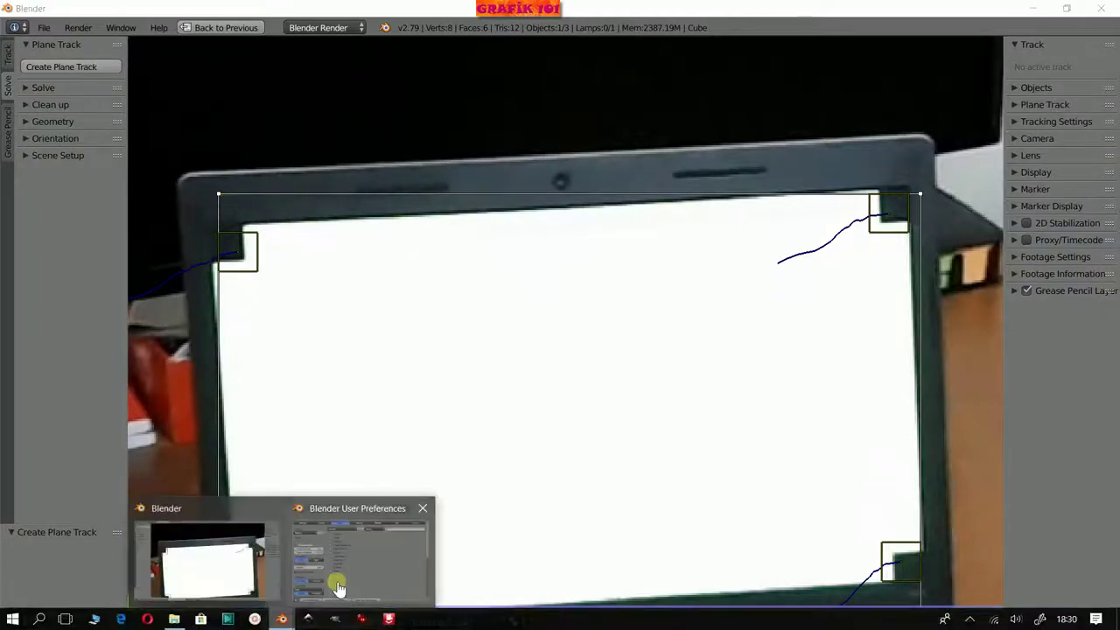
{"action": "left_click", "coordinate": [337, 588]}
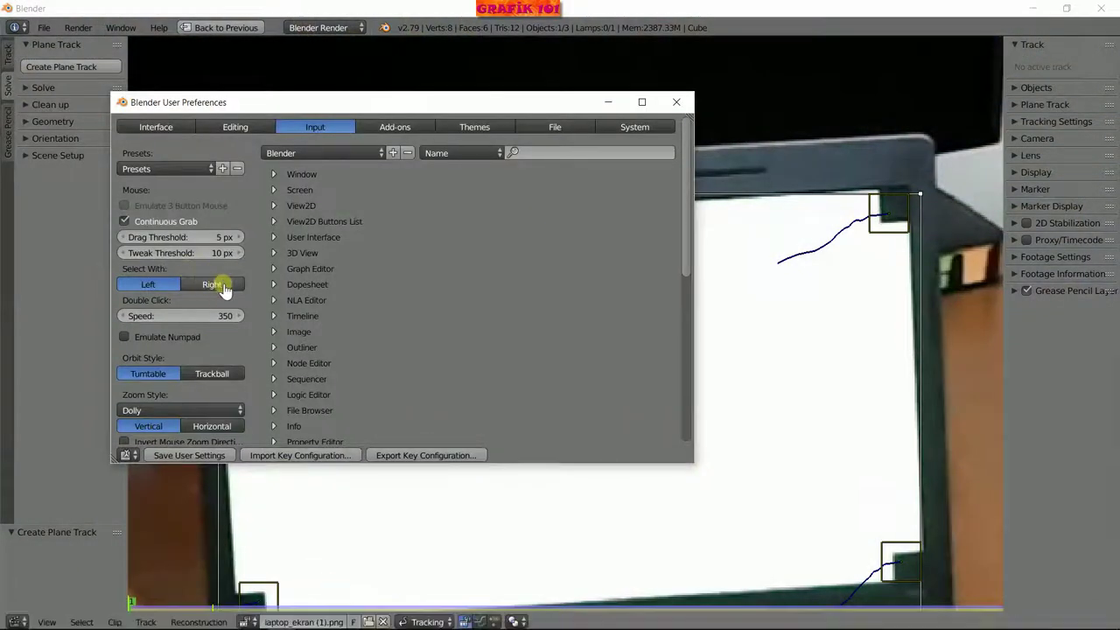
{"action": "left_click", "coordinate": [608, 102]}
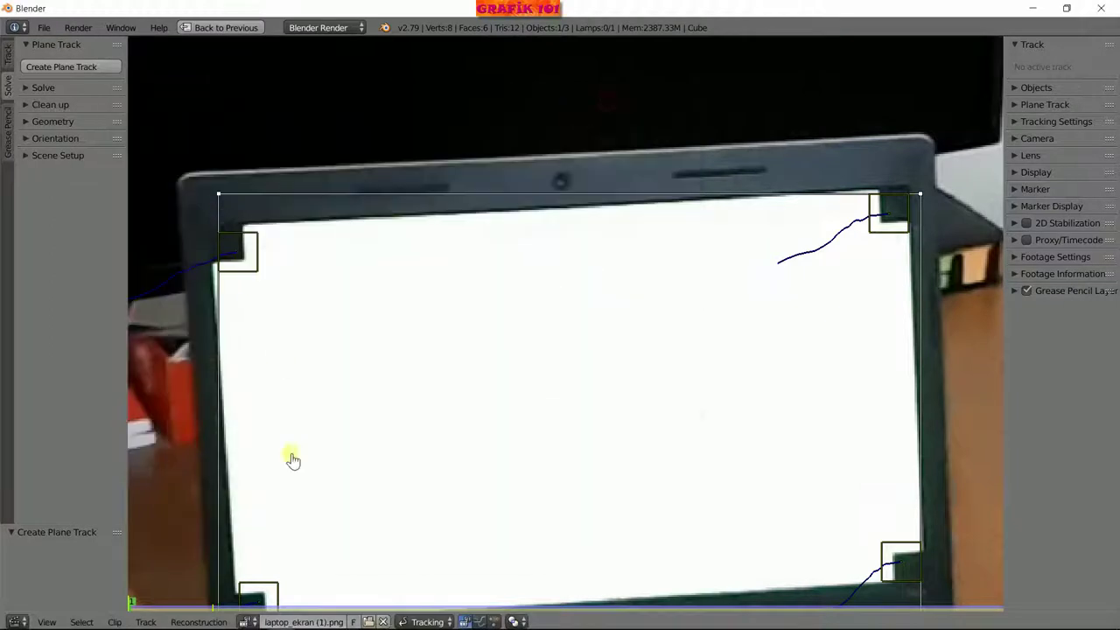
{"action": "left_click", "coordinate": [282, 619]}
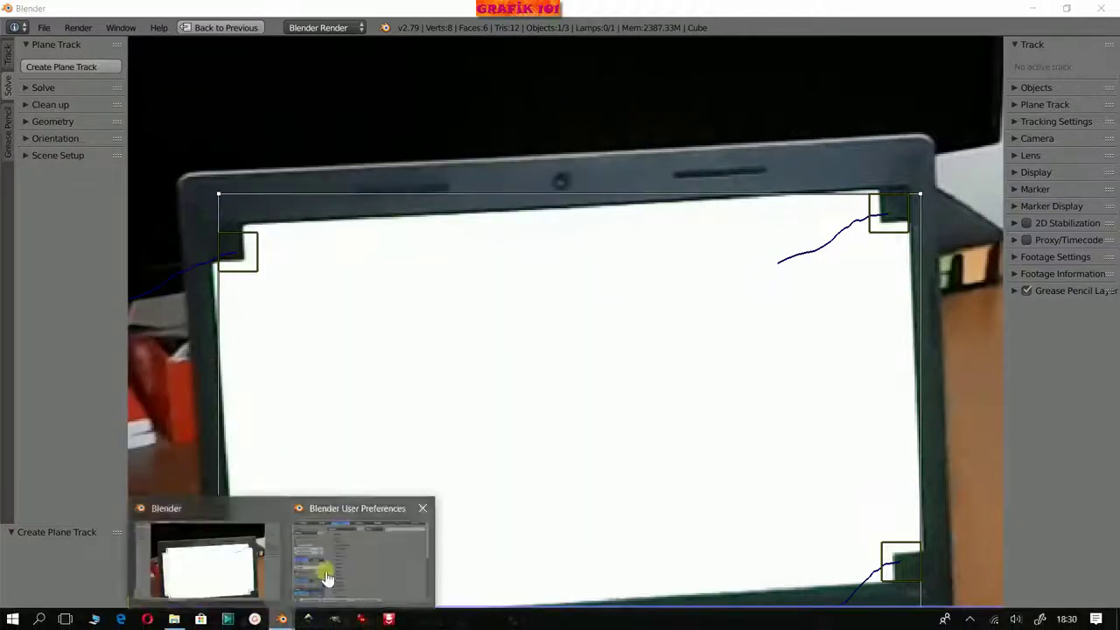
{"action": "left_click", "coordinate": [323, 582]}
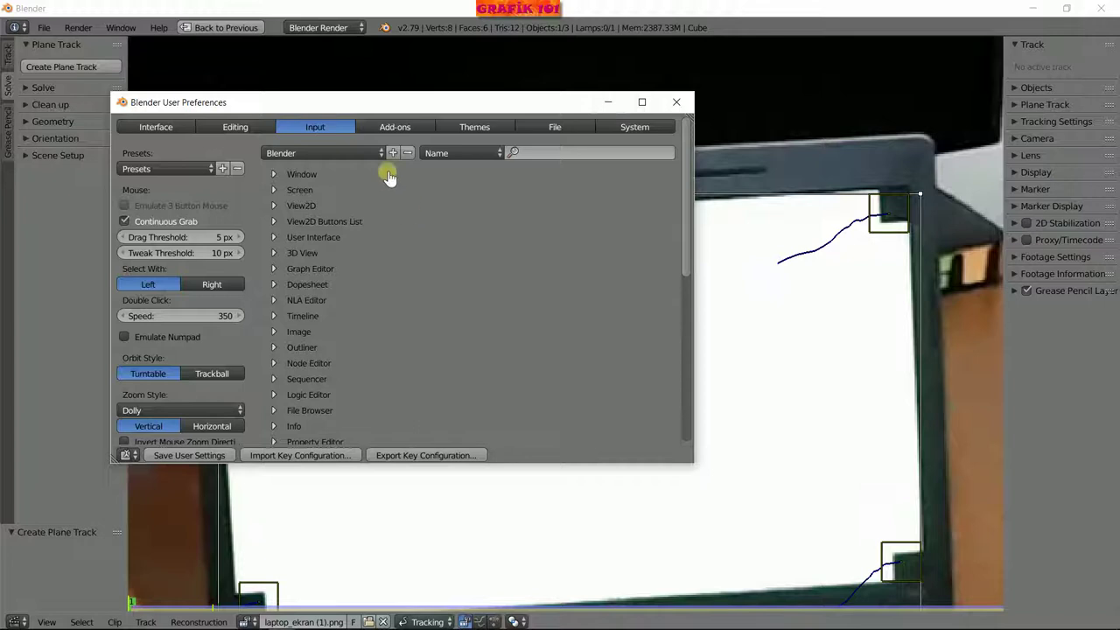
{"action": "left_click_drag", "start_coordinate": [339, 102], "coordinate": [422, 134]}
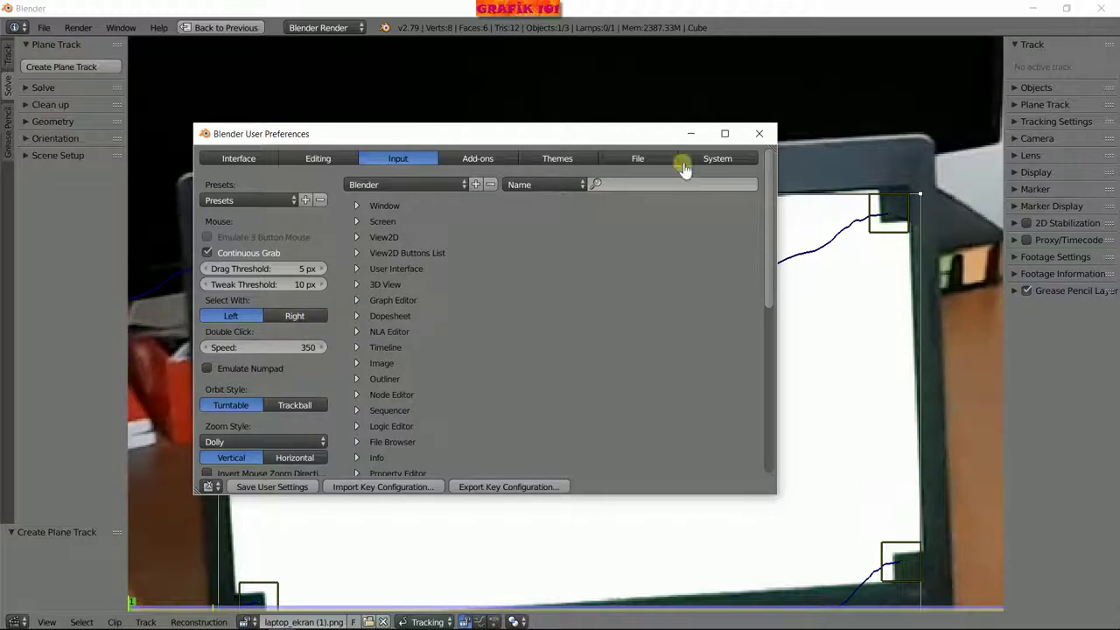
{"action": "left_click", "coordinate": [689, 134]}
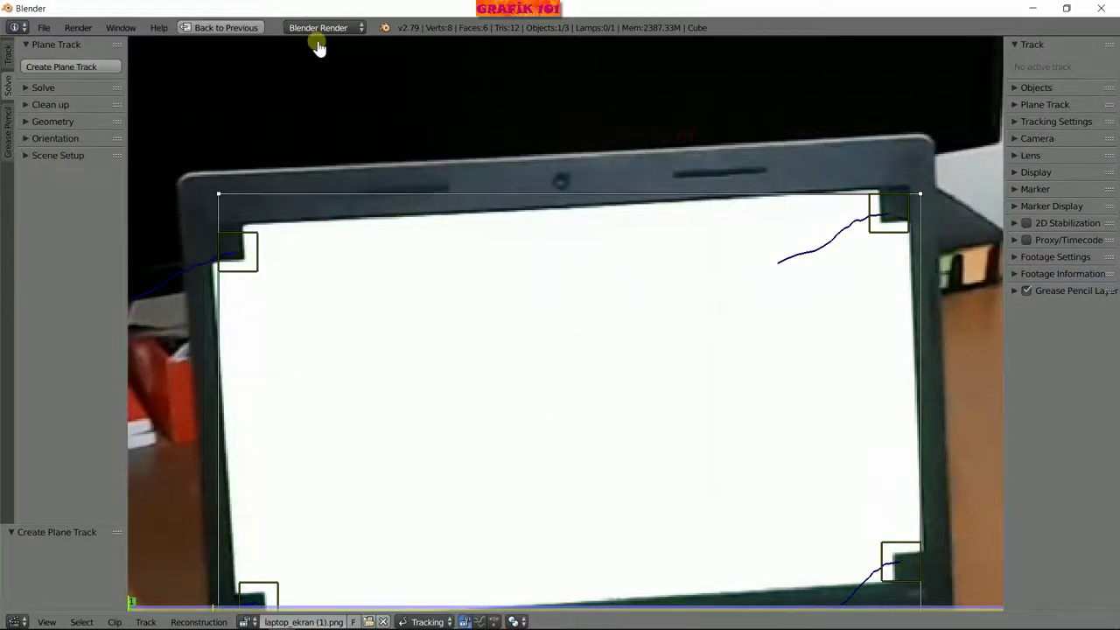
{"action": "left_click", "coordinate": [249, 32]}
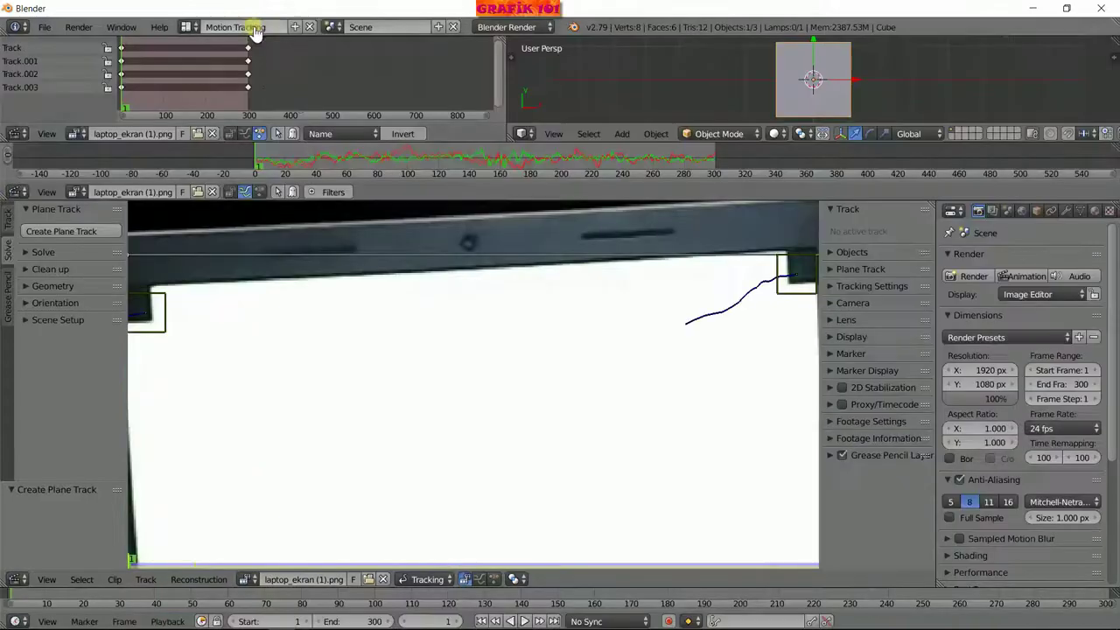
Switch to the Default screen layout and right-click the camera and the cube.
{"action": "left_click", "coordinate": [187, 28]}
{"action": "left_click", "coordinate": [215, 102]}
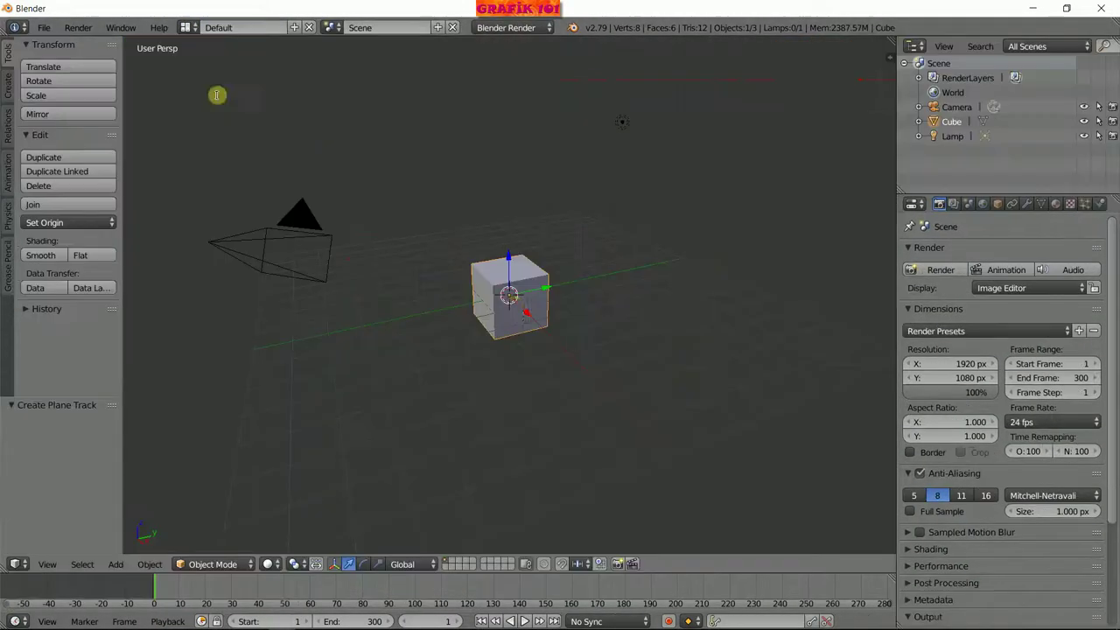
{"action": "scroll", "coordinate": [499, 295], "scroll_direction": "up", "scroll_amount": 1}
{"action": "scroll", "coordinate": [500, 295], "scroll_direction": "up", "scroll_amount": 3}
{"action": "scroll", "coordinate": [595, 305], "scroll_direction": "down", "scroll_amount": 3}
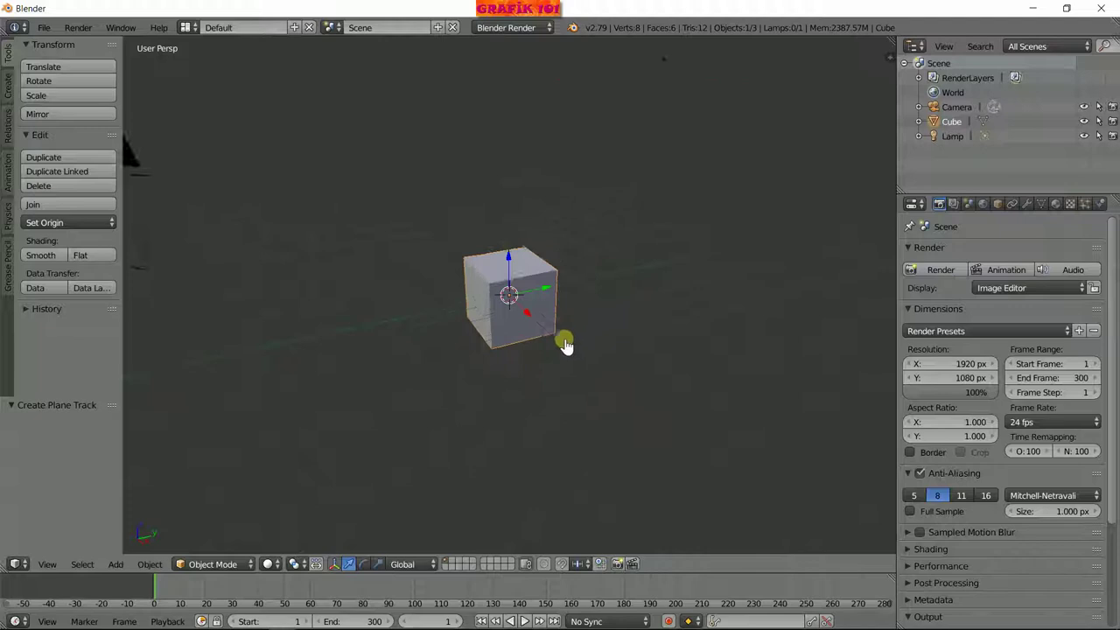
{"action": "scroll", "coordinate": [565, 344], "scroll_direction": "down", "scroll_amount": 1}
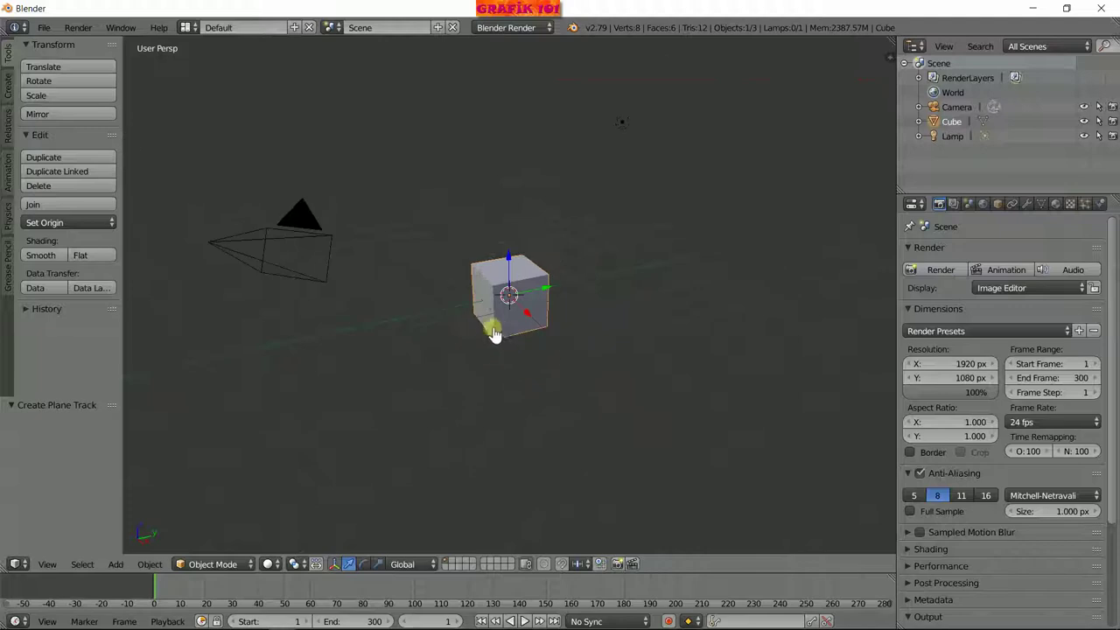
{"action": "right_click", "coordinate": [324, 238]}
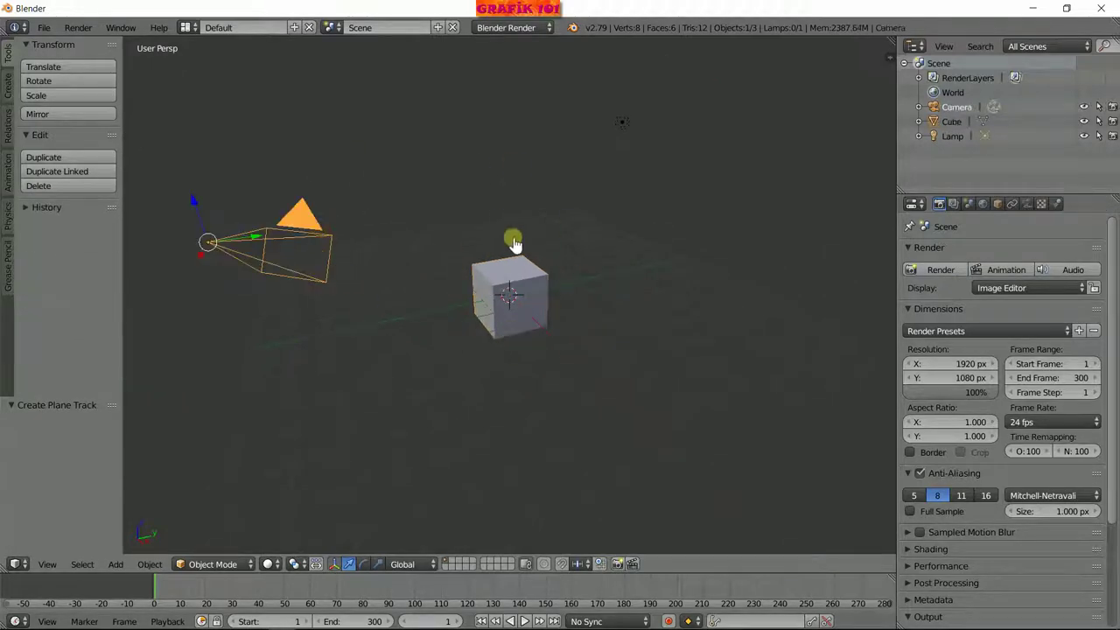
{"action": "right_click", "coordinate": [531, 315]}
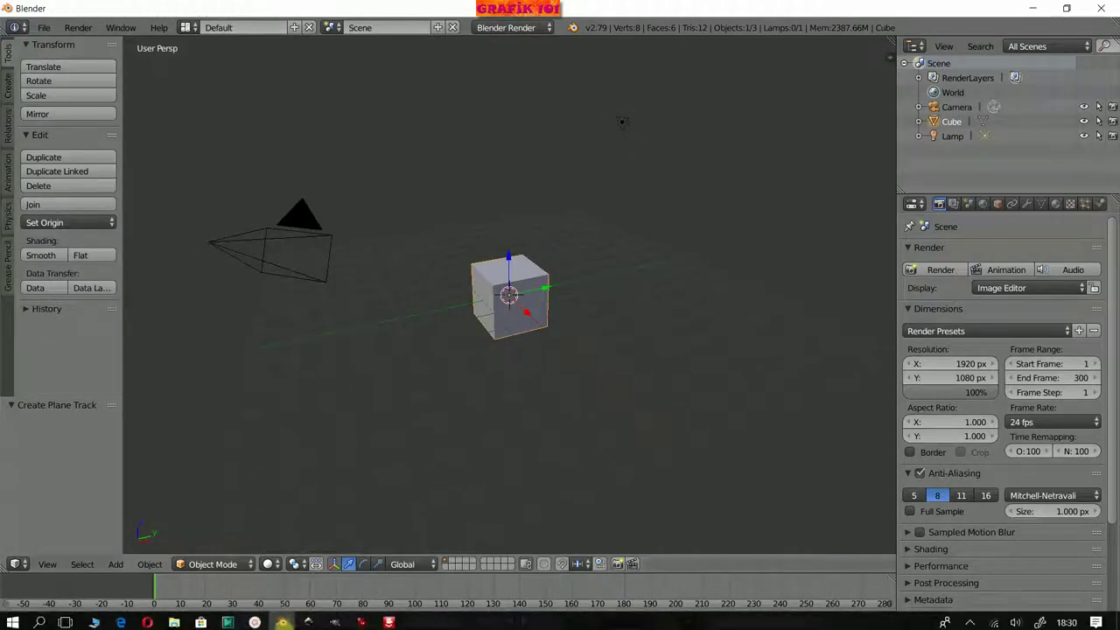
Set Select With to Right in User Preferences and test selecting camera, cube and lamp.
{"action": "mouse_move", "coordinate": [282, 622]}
{"action": "left_click", "coordinate": [326, 595]}
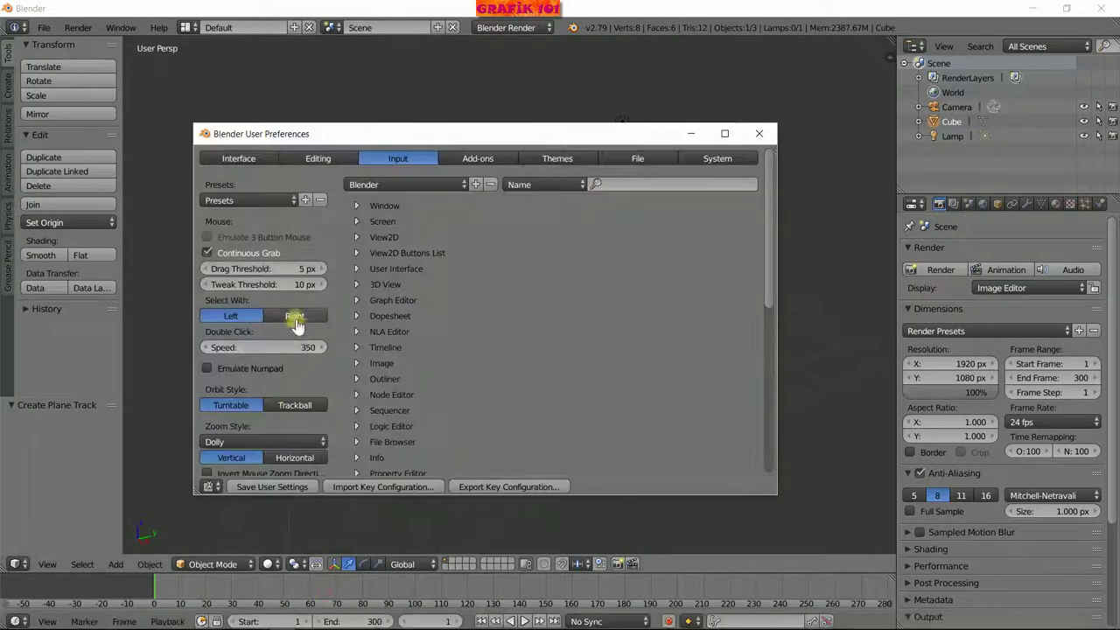
{"action": "left_click", "coordinate": [295, 323]}
{"action": "left_click", "coordinate": [690, 133]}
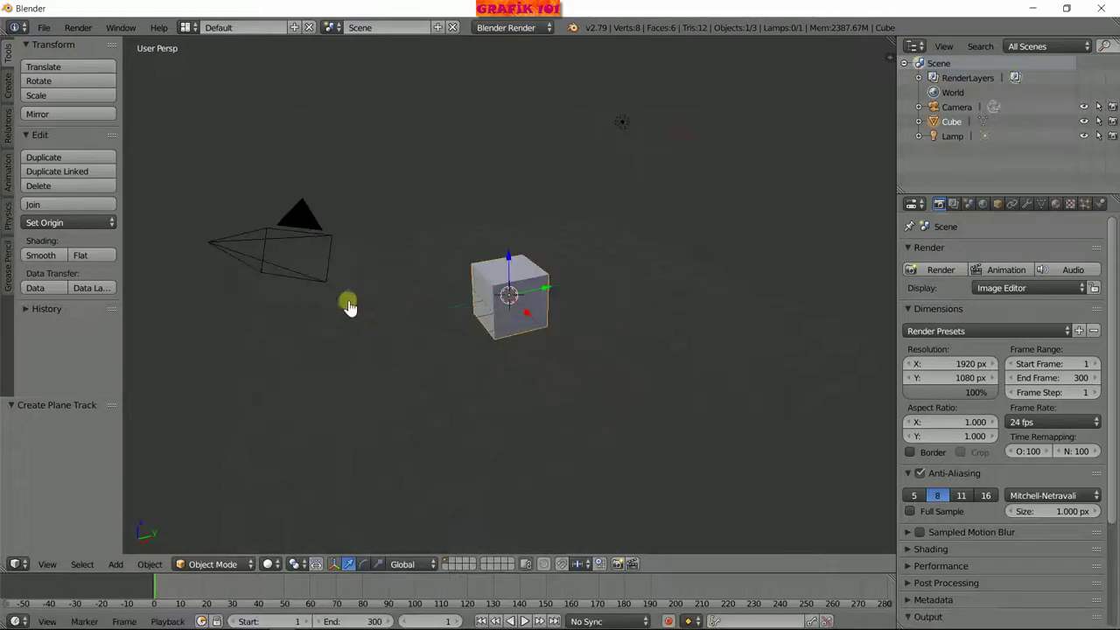
{"action": "right_click", "coordinate": [325, 280]}
{"action": "right_click", "coordinate": [502, 320]}
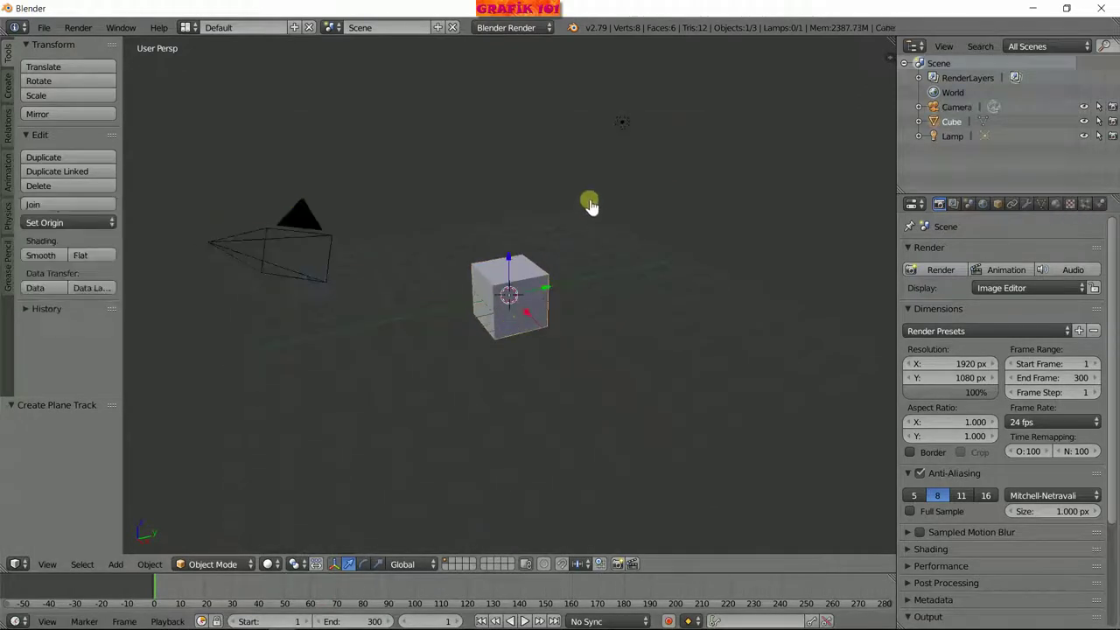
{"action": "right_click", "coordinate": [620, 126]}
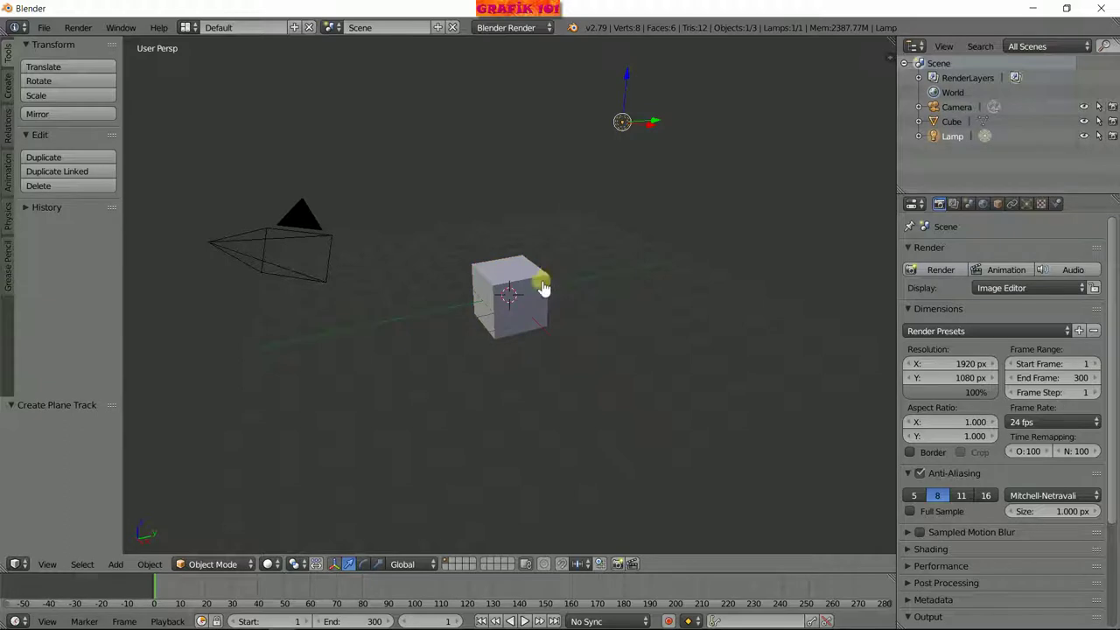
{"action": "right_click", "coordinate": [520, 296]}
{"action": "right_click", "coordinate": [323, 285]}
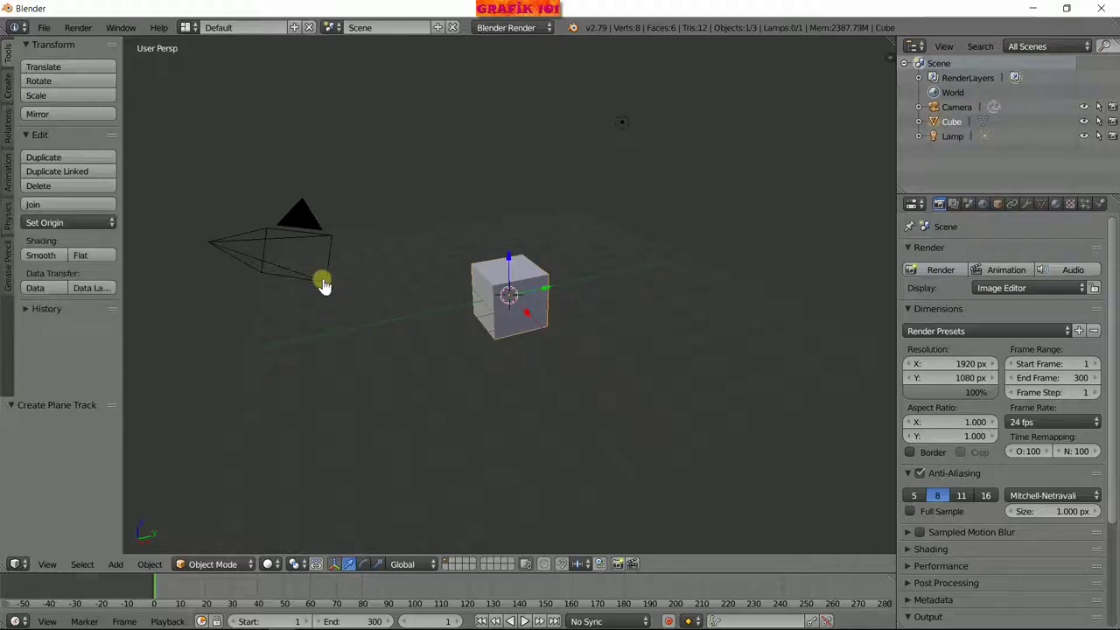
{"action": "right_click", "coordinate": [489, 308]}
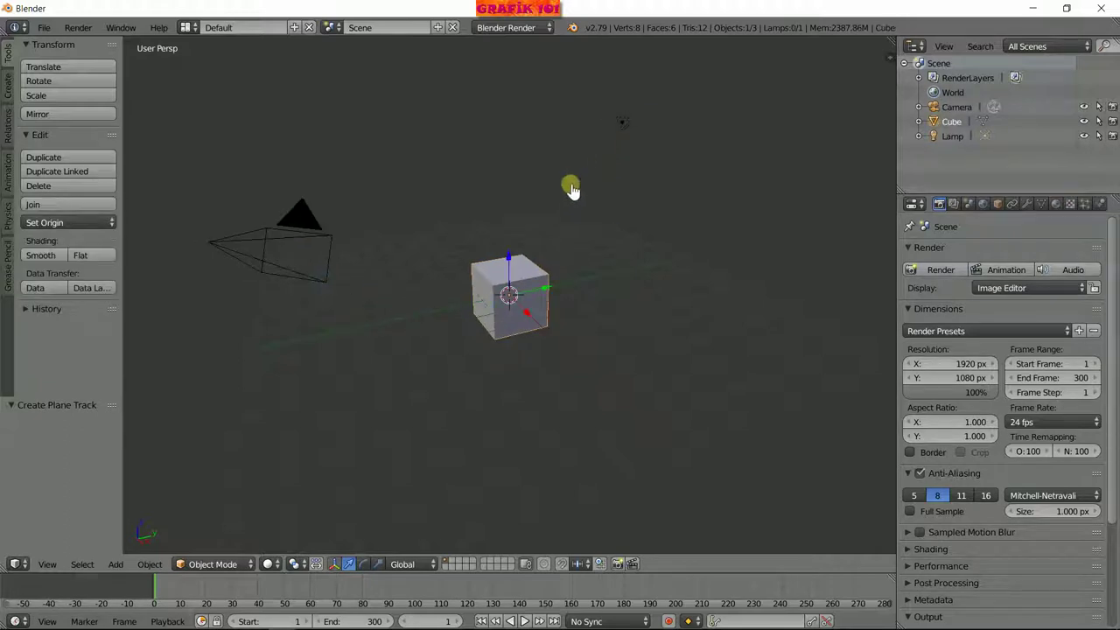
{"action": "right_click", "coordinate": [623, 127]}
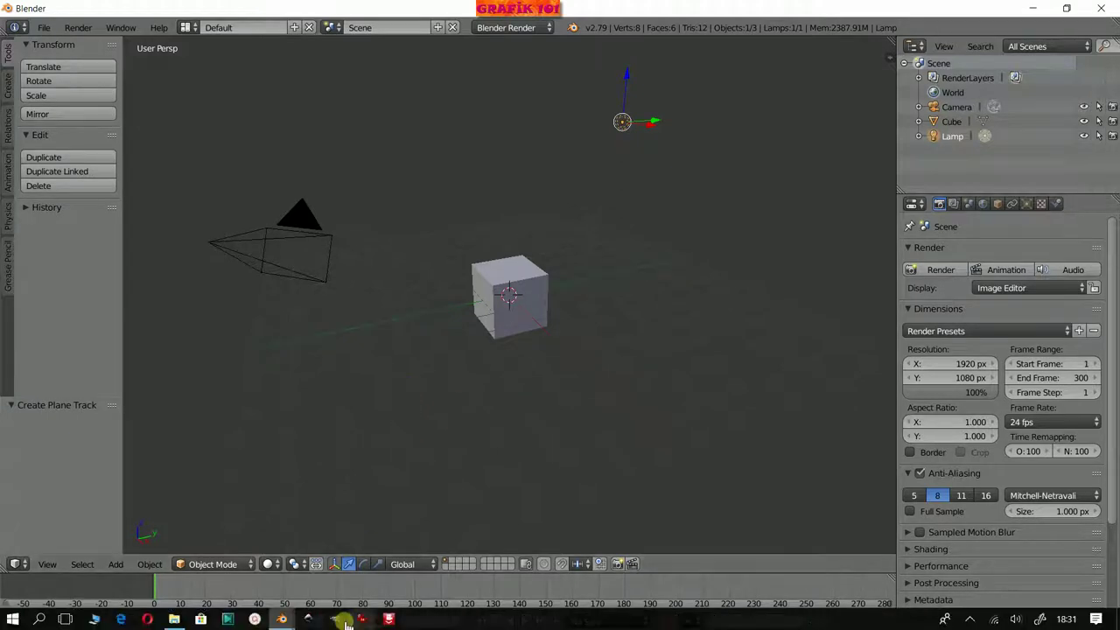
Set Select With back to Left and close User Preferences.
{"action": "left_click", "coordinate": [284, 620]}
{"action": "left_click", "coordinate": [342, 601]}
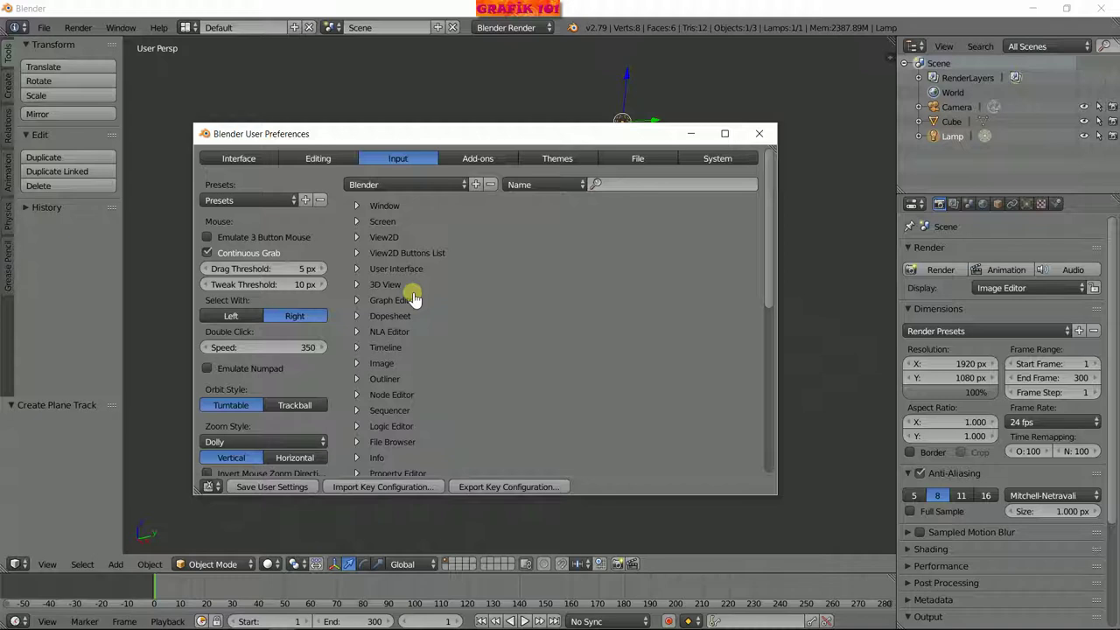
{"action": "left_click", "coordinate": [231, 317]}
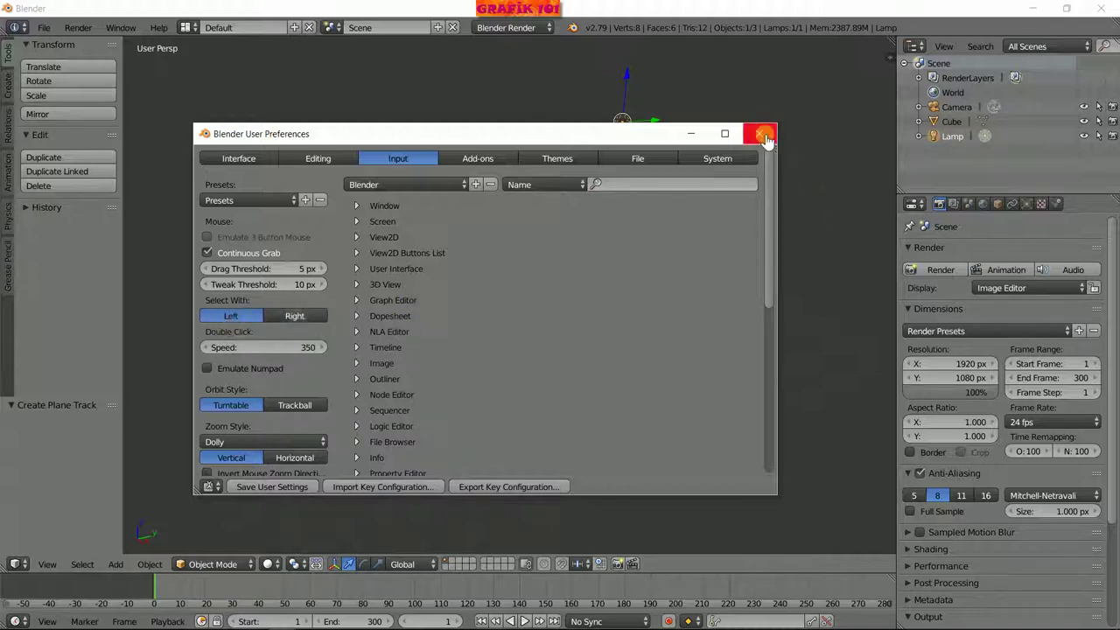
{"action": "left_click", "coordinate": [759, 133]}
{"action": "left_click", "coordinate": [186, 27]}
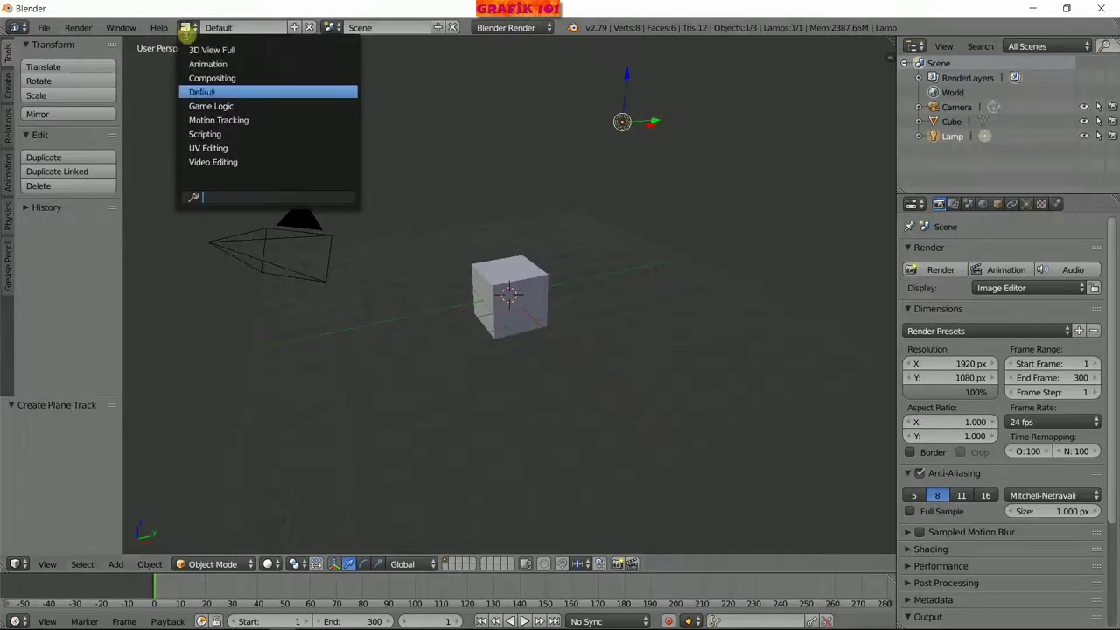
In the maximized Motion Tracking clip view, fit the plane's top-left and top-right corners to the screen.
{"action": "left_click", "coordinate": [229, 124]}
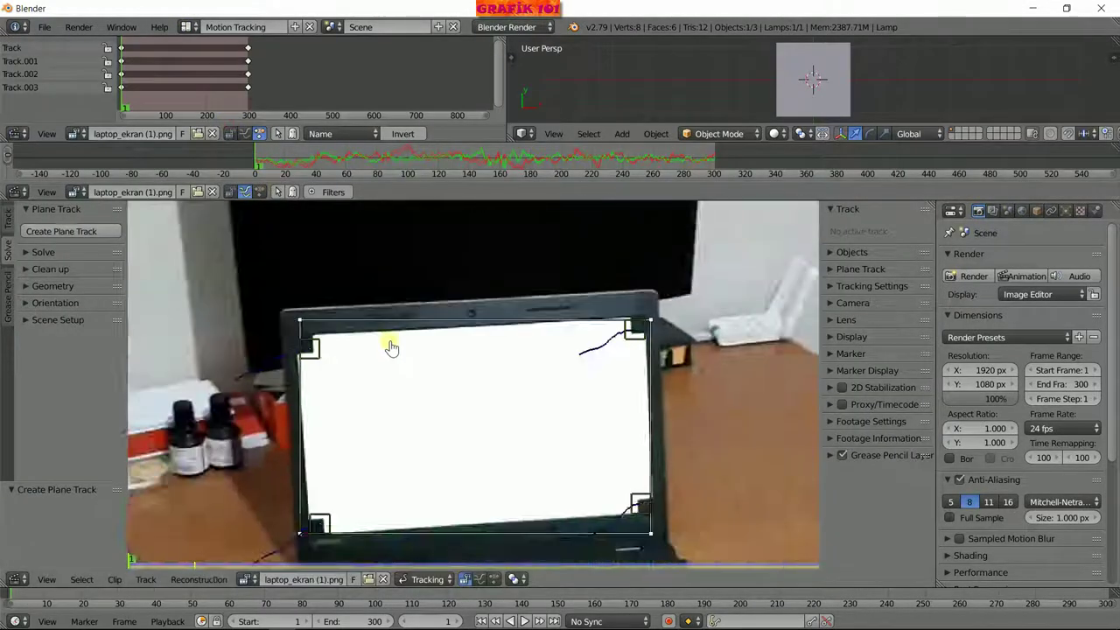
{"action": "key", "text": "ctrl+space"}
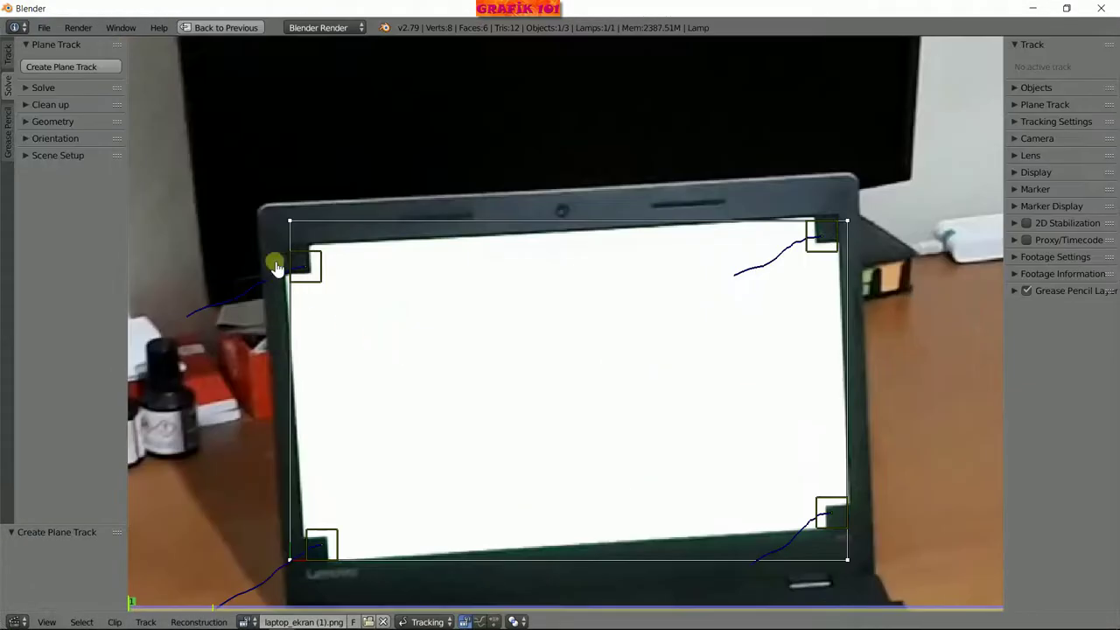
{"action": "scroll", "coordinate": [288, 230], "scroll_direction": "up", "scroll_amount": 1}
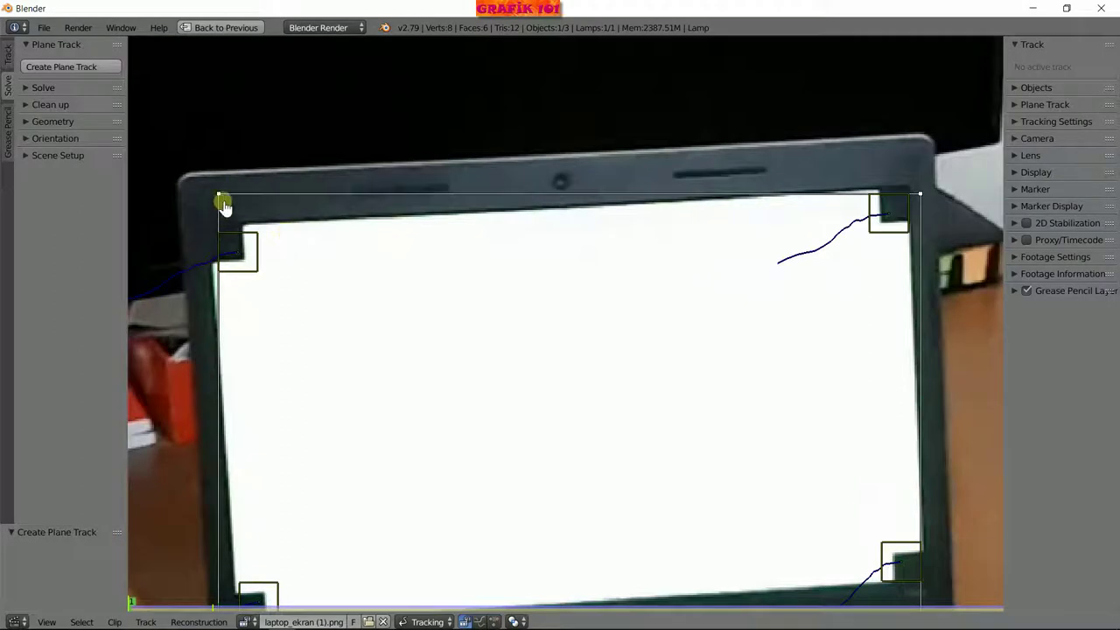
{"action": "left_click_drag", "start_coordinate": [217, 196], "coordinate": [213, 226]}
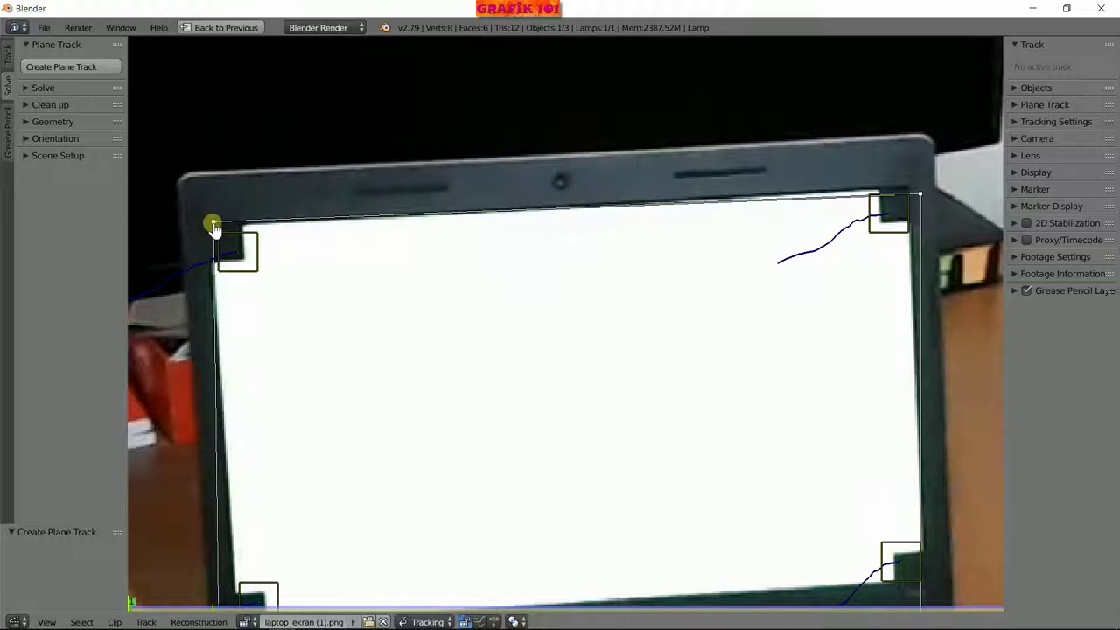
{"action": "left_click_drag", "start_coordinate": [919, 192], "coordinate": [910, 190]}
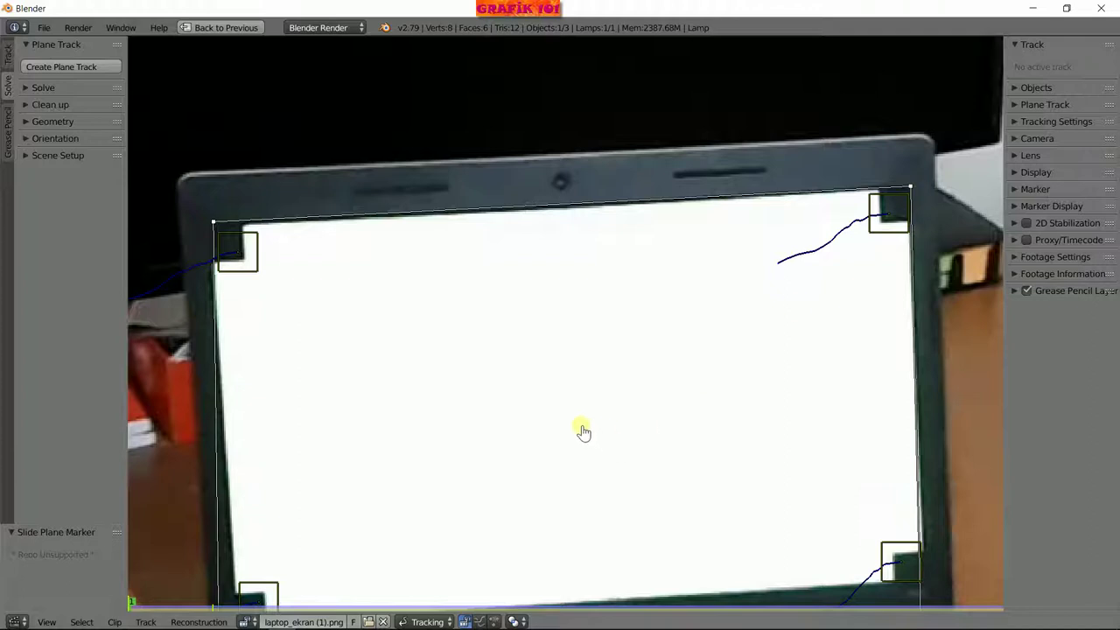
Align the bottom-left plane corner on another frame and refit the top-left corner.
{"action": "key", "text": "Right"}
{"action": "key", "text": "Right"}
{"action": "mouse_move", "coordinate": [282, 460]}
{"action": "left_mouse_down"}
{"action": "mouse_move", "coordinate": [311, 458]}
{"action": "mouse_move", "coordinate": [300, 467]}
{"action": "left_mouse_up"}
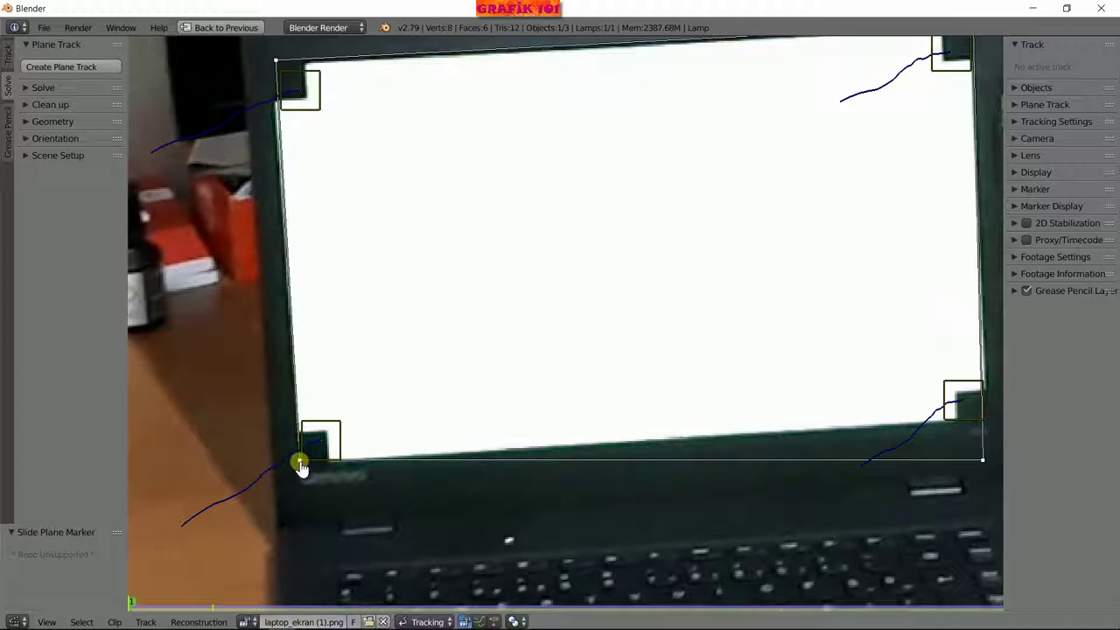
{"action": "left_click_drag", "start_coordinate": [299, 465], "coordinate": [302, 465]}
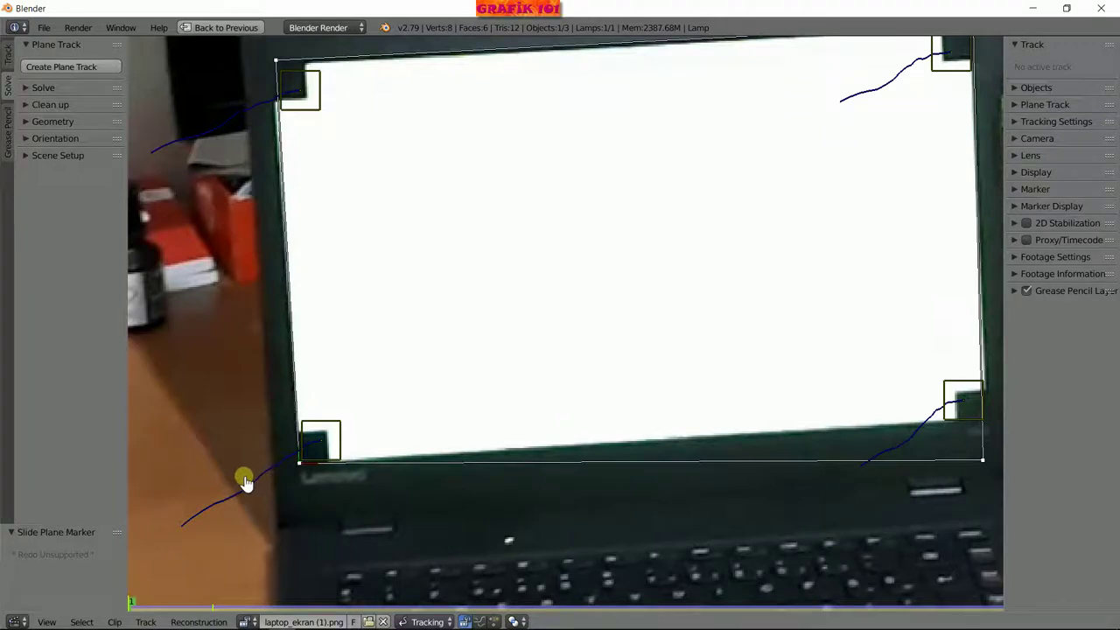
{"action": "scroll", "coordinate": [262, 455], "scroll_direction": "up", "scroll_amount": 3}
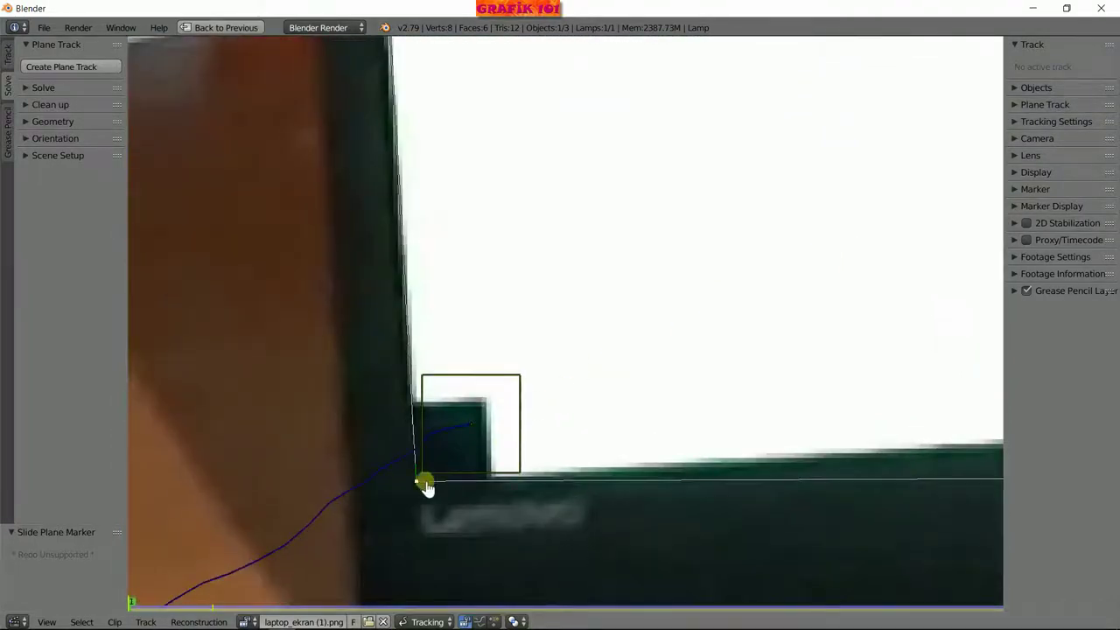
{"action": "left_click_drag", "start_coordinate": [416, 488], "coordinate": [383, 484]}
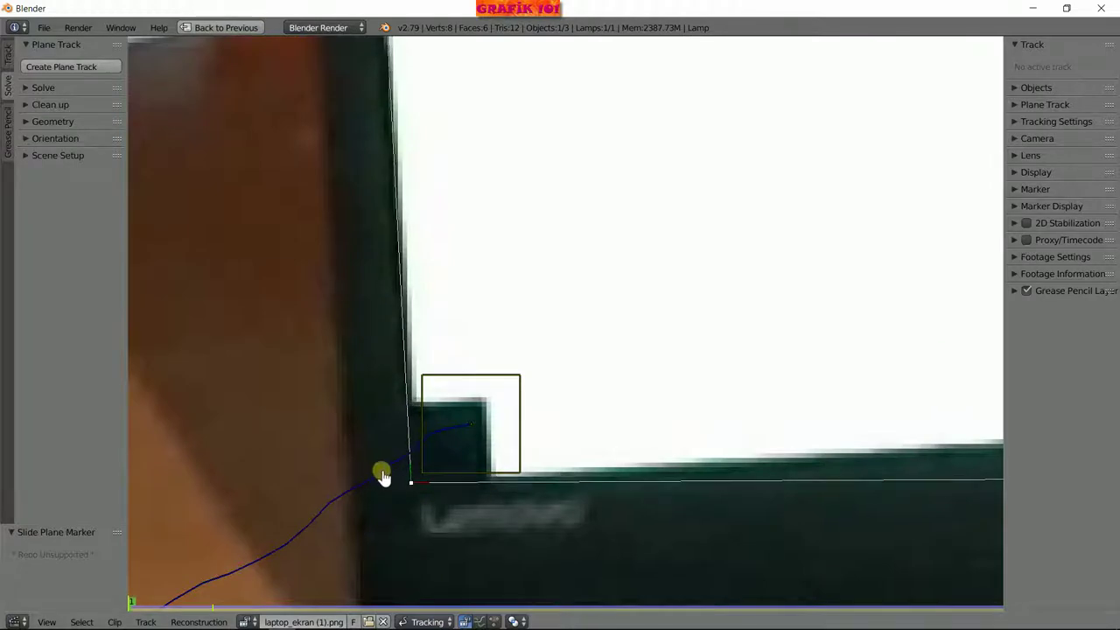
{"action": "key", "text": "alt+a"}
{"action": "middle_click_drag", "start_coordinate": [506, 234], "coordinate": [555, 383]}
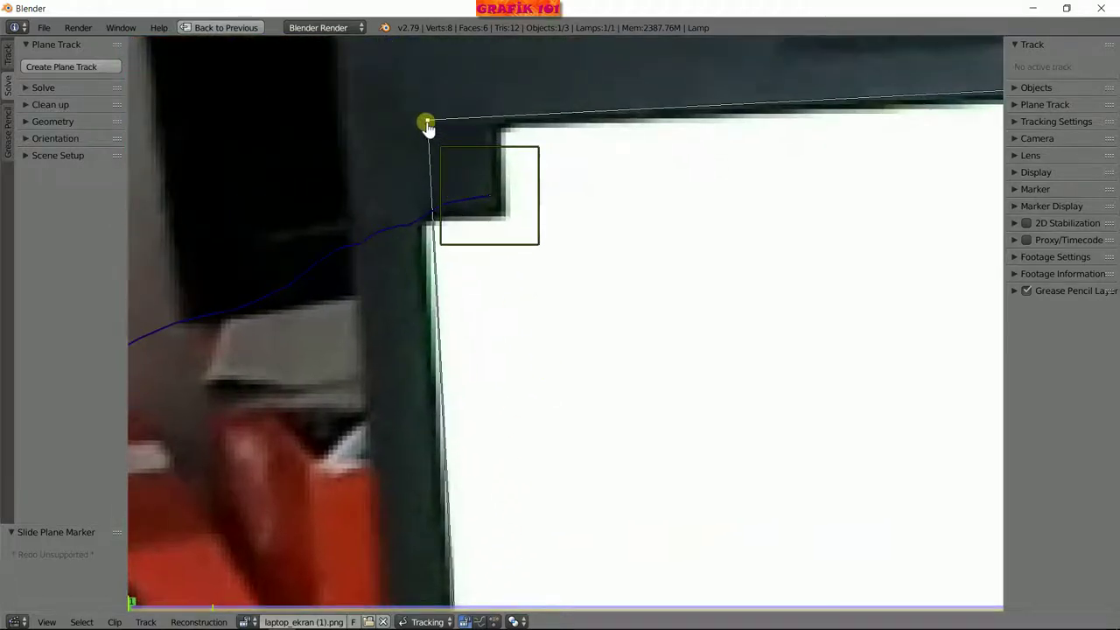
{"action": "left_click_drag", "start_coordinate": [426, 125], "coordinate": [367, 103]}
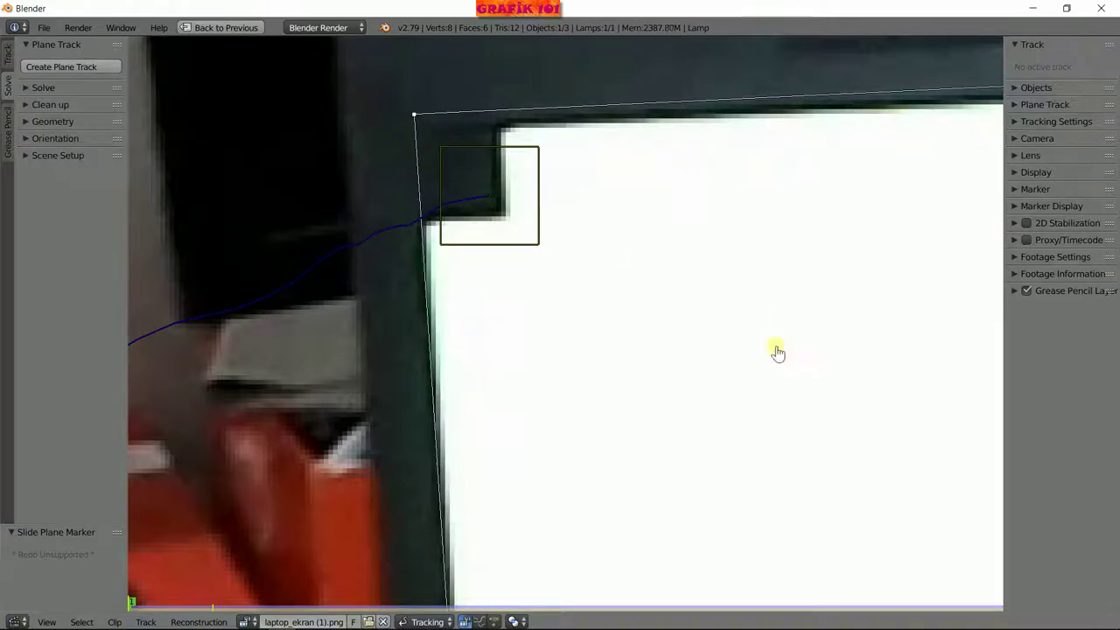
{"action": "scroll", "coordinate": [775, 350], "scroll_direction": "down", "scroll_amount": 5}
{"action": "middle_click_drag", "start_coordinate": [733, 362], "coordinate": [560, 380]}
Slide the bottom-right plane corner onto the screen corner, checking other frames, then zoom out.
{"action": "scroll", "coordinate": [560, 380], "scroll_direction": "up", "scroll_amount": 1}
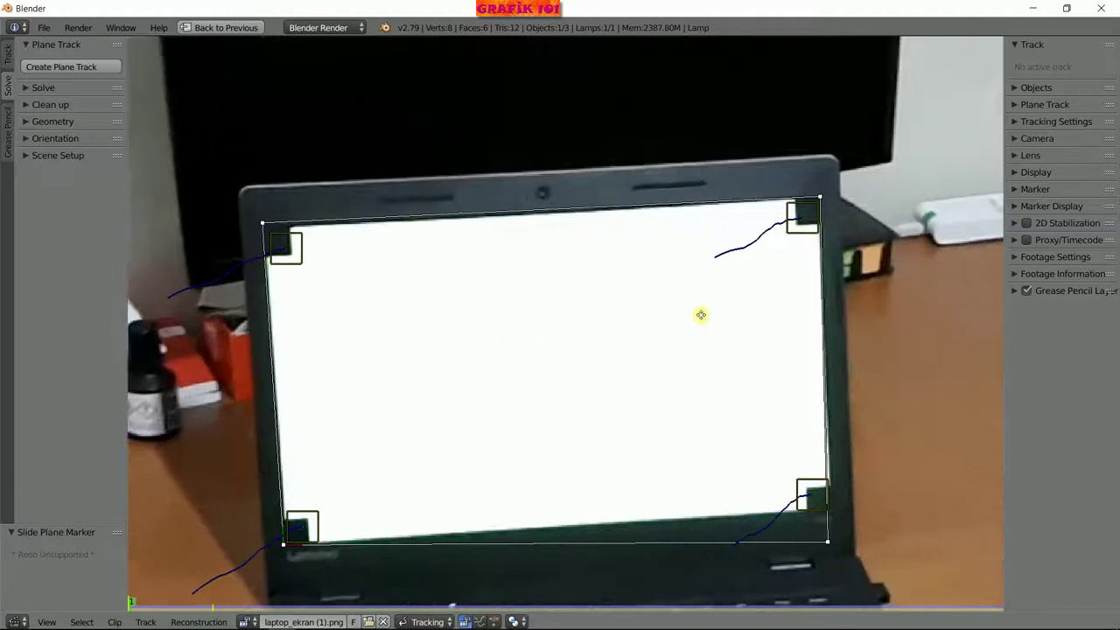
{"action": "scroll", "coordinate": [573, 322], "scroll_direction": "up", "scroll_amount": 2}
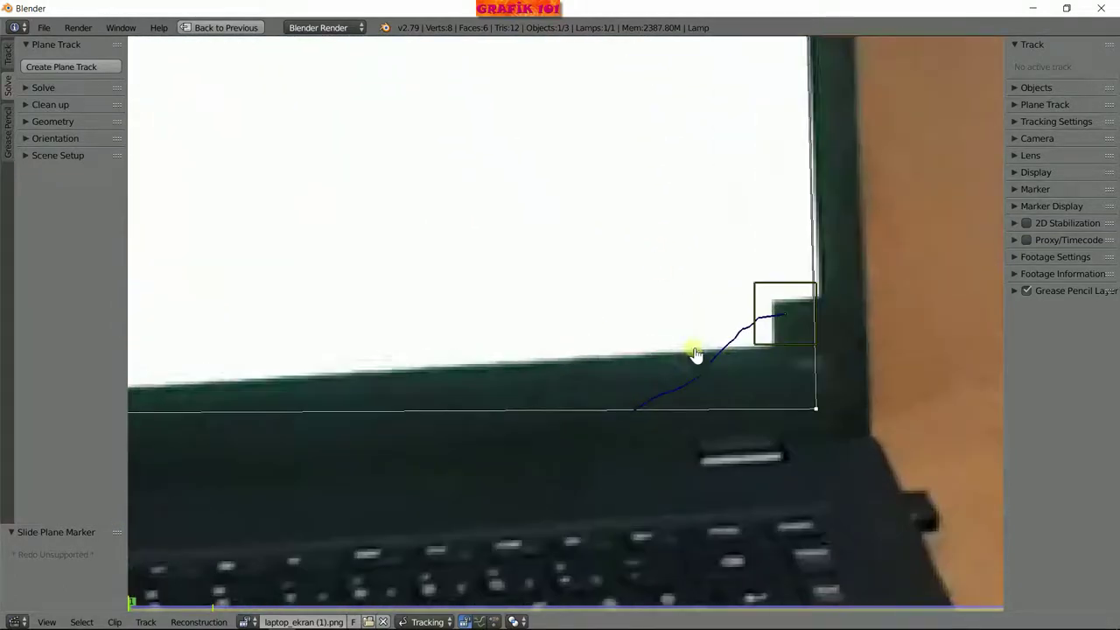
{"action": "middle_click_drag", "start_coordinate": [692, 353], "coordinate": [569, 315]}
{"action": "left_click_drag", "start_coordinate": [646, 372], "coordinate": [656, 306]}
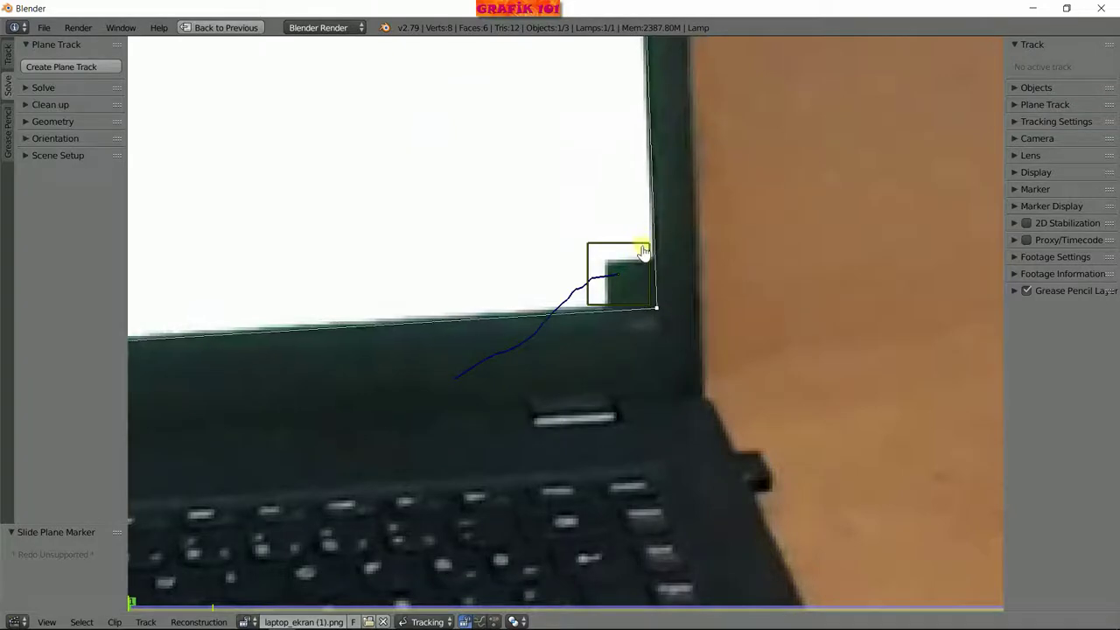
{"action": "mouse_move", "coordinate": [643, 248]}
{"action": "left_mouse_down", "text": "shift"}
{"action": "mouse_move", "coordinate": [596, 263]}
{"action": "mouse_move", "coordinate": [652, 273]}
{"action": "left_mouse_up", "text": "shift"}
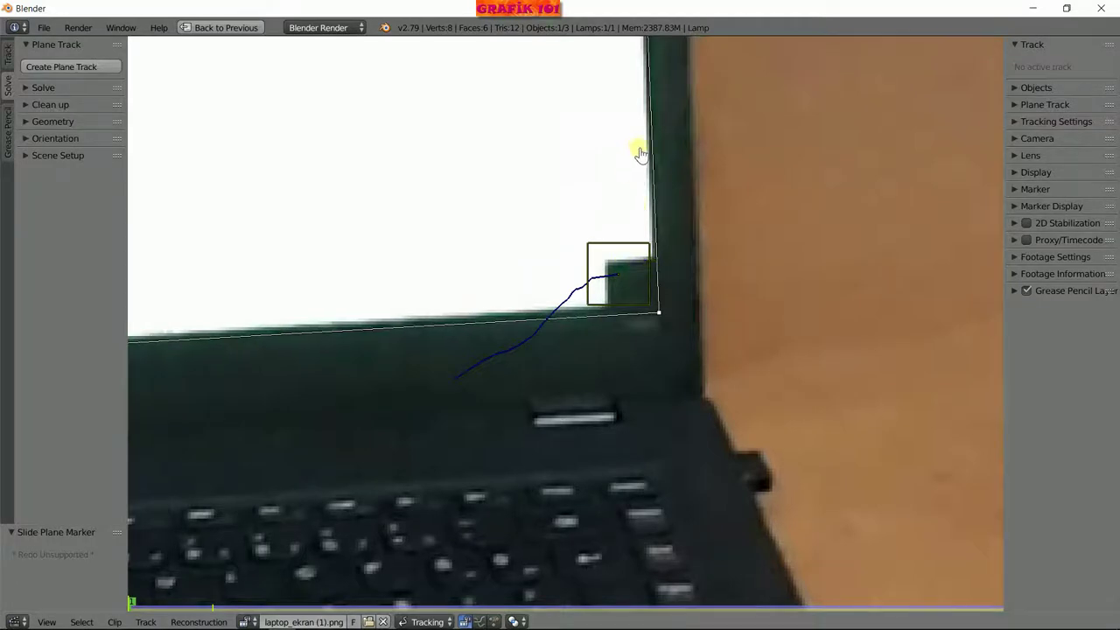
{"action": "key", "text": "alt+a"}
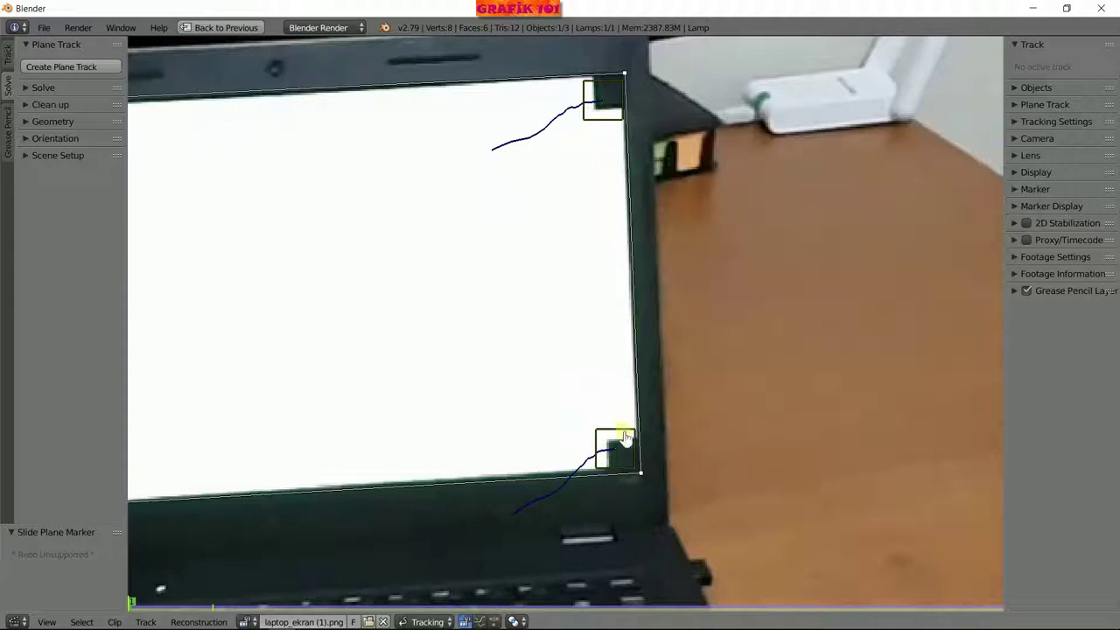
{"action": "left_click_drag", "start_coordinate": [641, 475], "coordinate": [639, 477]}
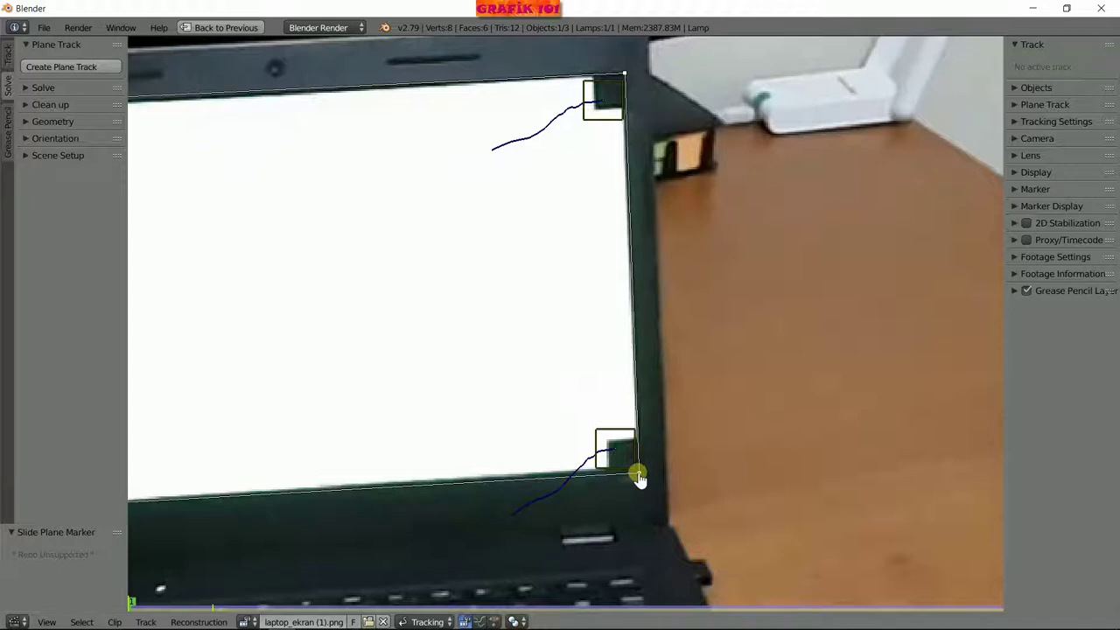
{"action": "scroll", "coordinate": [533, 370], "scroll_direction": "down", "scroll_amount": 2}
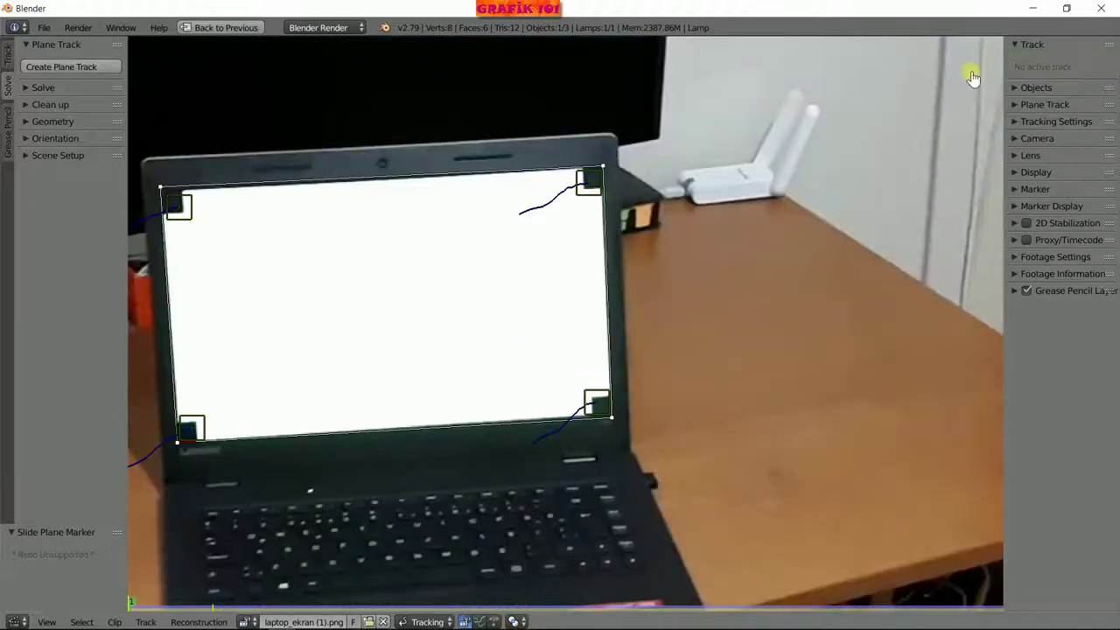
{"action": "middle_click_drag", "start_coordinate": [470, 338], "coordinate": [618, 292]}
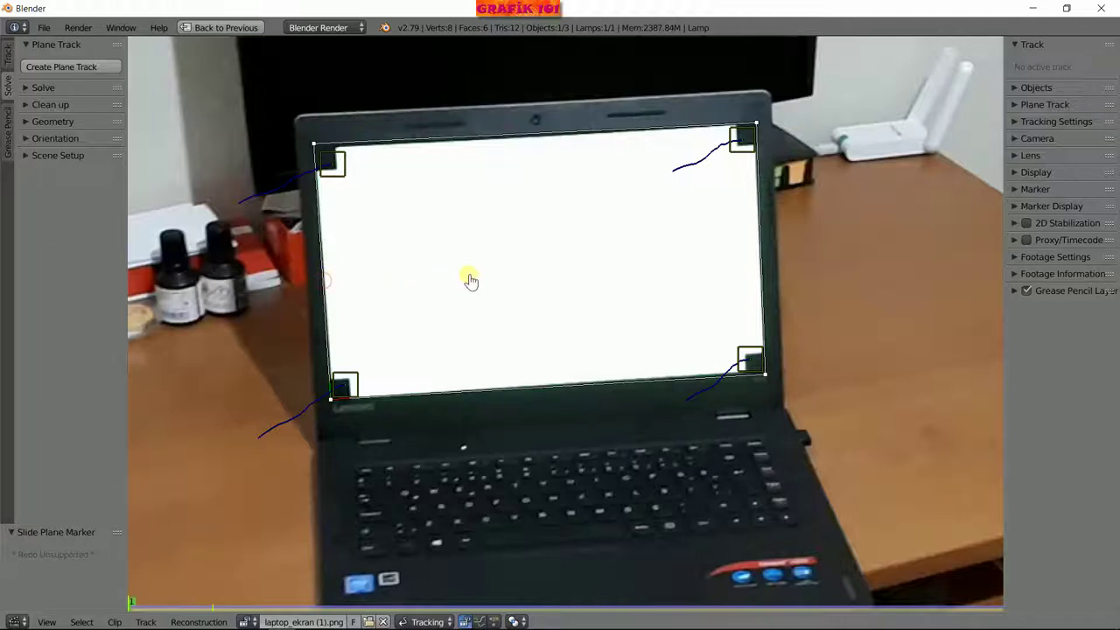
Select all plane track corners and scale them up to 1.024.
{"action": "key", "text": "a"}
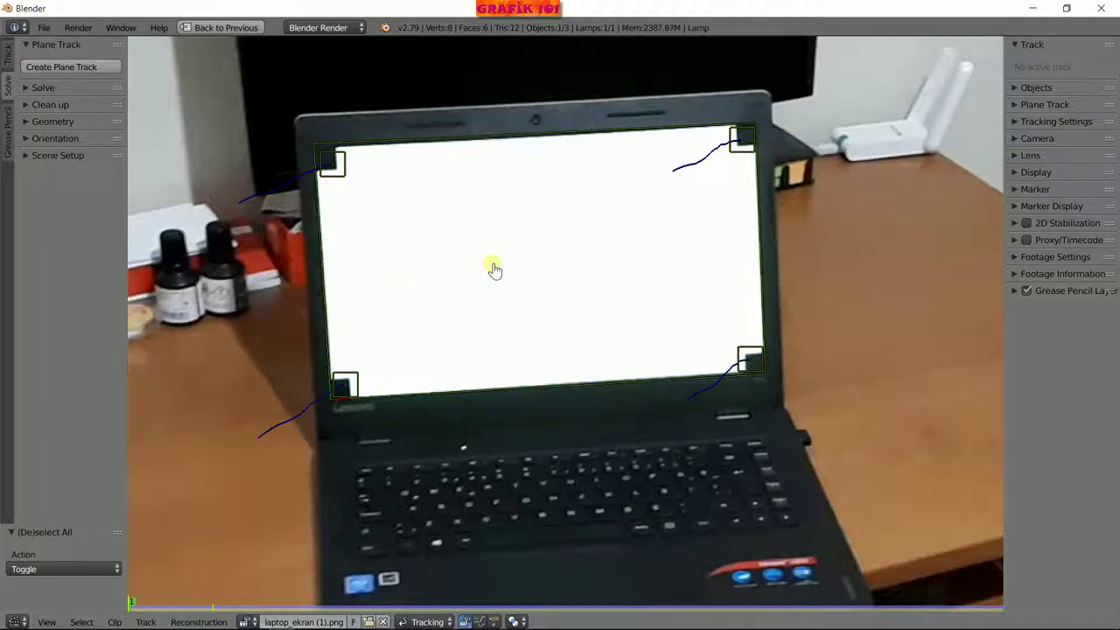
{"action": "key", "text": "a"}
{"action": "key", "text": "a"}
{"action": "key", "text": "a"}
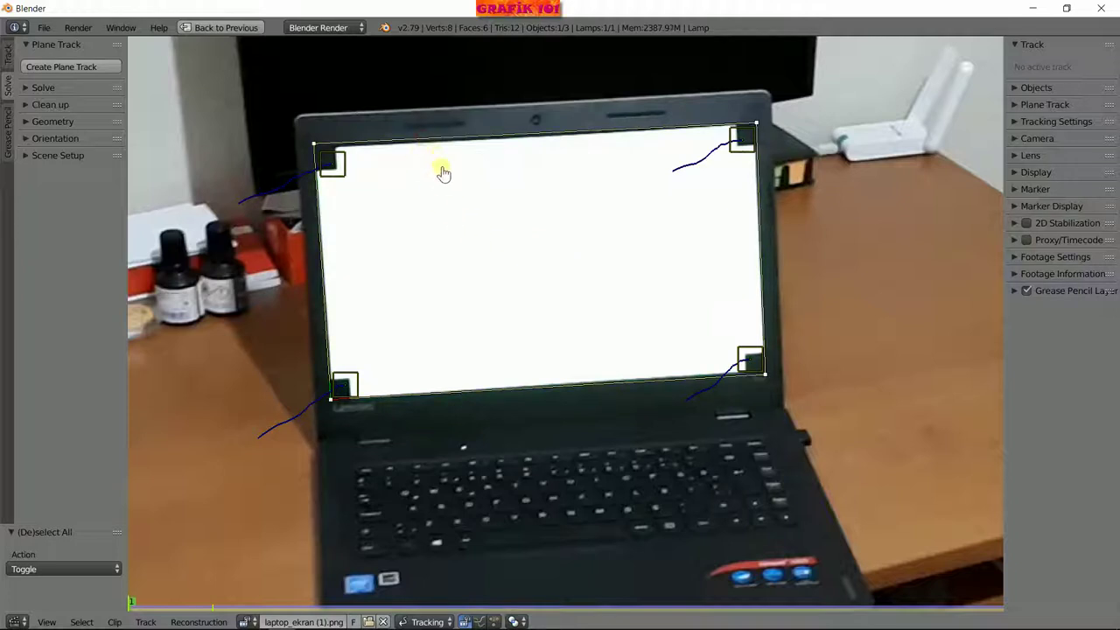
{"action": "scroll", "coordinate": [483, 361], "scroll_direction": "up", "scroll_amount": 1}
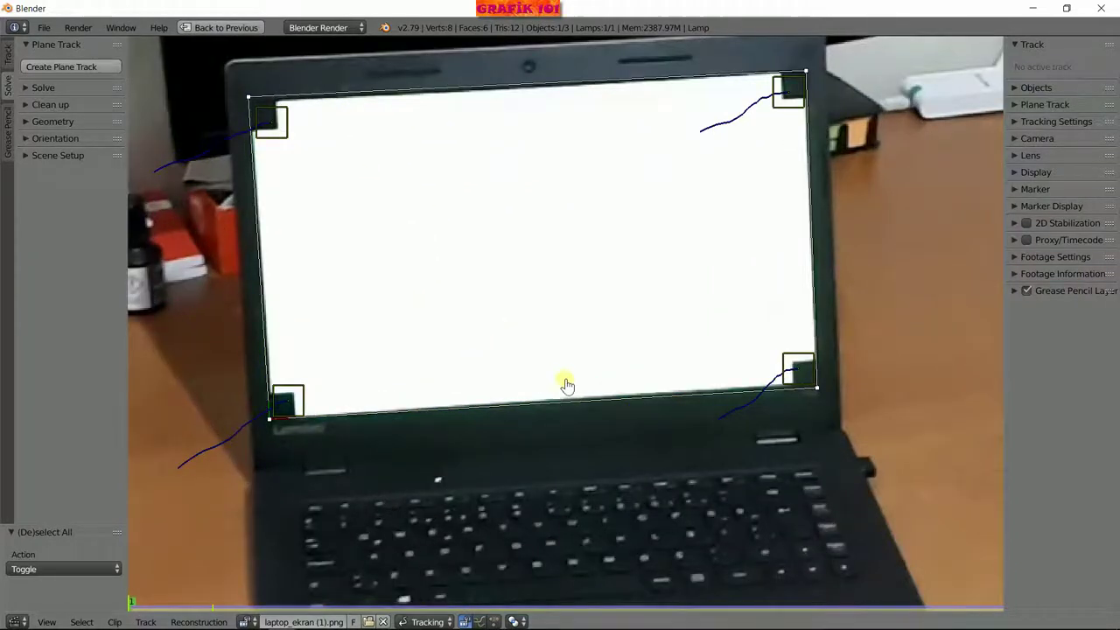
{"action": "key", "text": "s"}
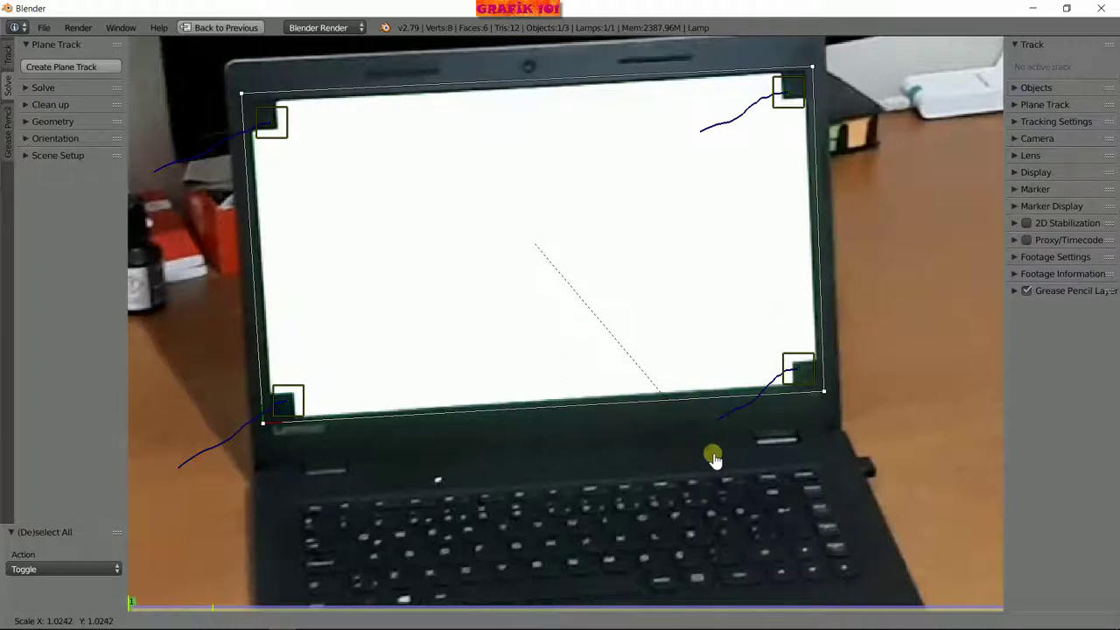
{"action": "left_click", "coordinate": [714, 456]}
Inspect the enlarged outline around the screen corners, then restore the multi-editor layout.
{"action": "scroll", "coordinate": [392, 442], "scroll_direction": "up", "scroll_amount": 2}
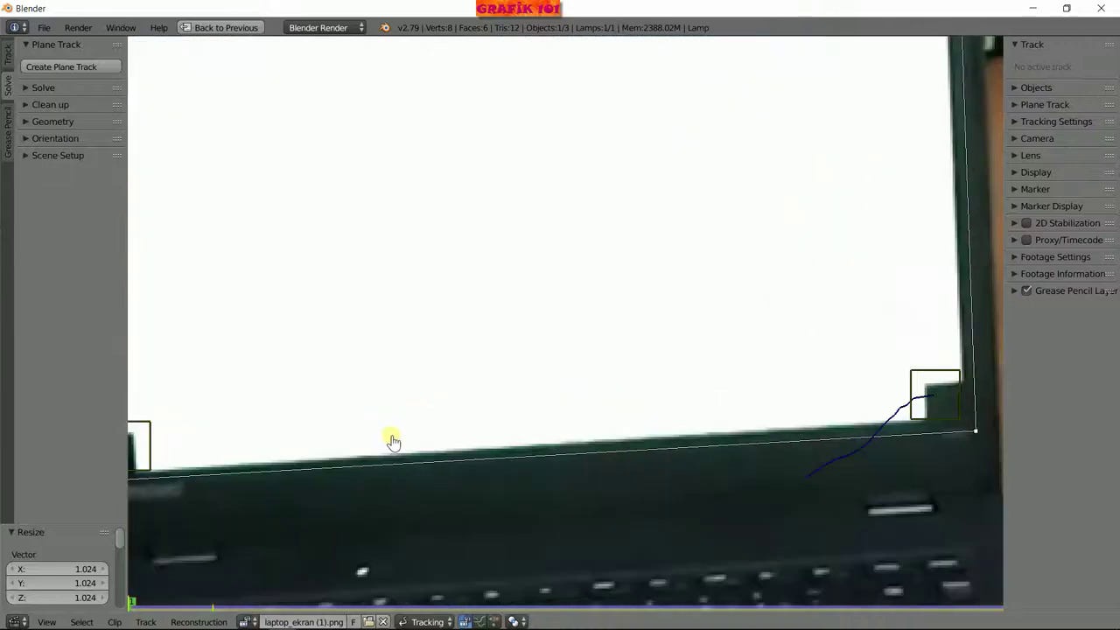
{"action": "middle_click_drag", "start_coordinate": [392, 442], "coordinate": [613, 379]}
{"action": "mouse_move", "coordinate": [462, 420]}
{"action": "middle_mouse_down"}
{"action": "mouse_move", "coordinate": [445, 437]}
{"action": "mouse_move", "coordinate": [445, 404]}
{"action": "middle_mouse_up"}
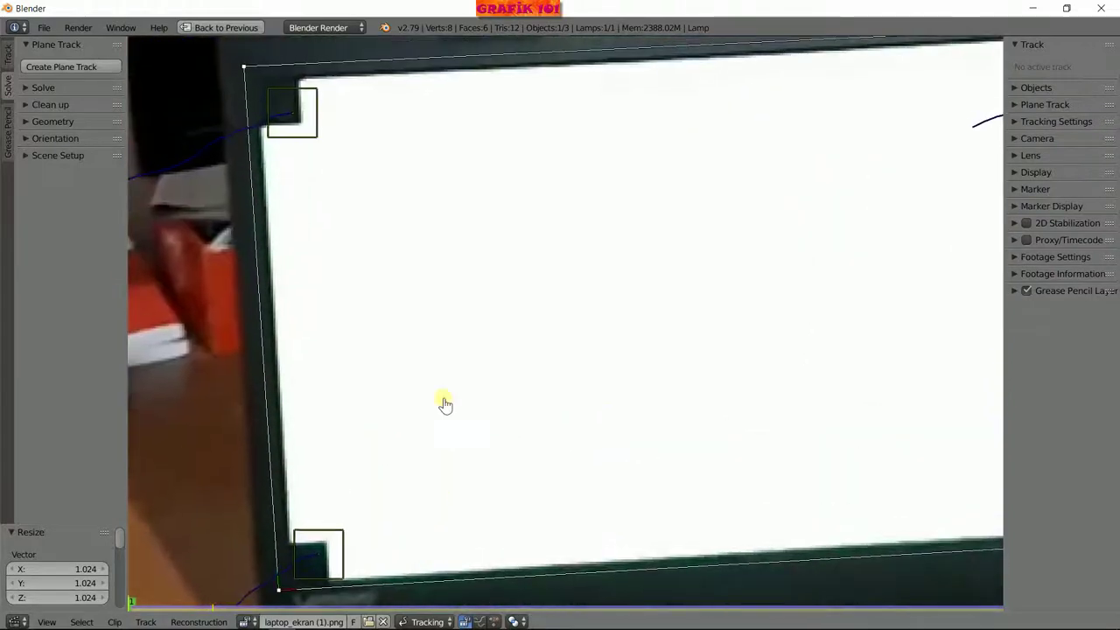
{"action": "mouse_move", "coordinate": [579, 392]}
{"action": "middle_mouse_down"}
{"action": "mouse_move", "coordinate": [285, 485]}
{"action": "mouse_move", "coordinate": [327, 450]}
{"action": "middle_mouse_up"}
{"action": "mouse_move", "coordinate": [425, 446]}
{"action": "middle_mouse_down"}
{"action": "mouse_move", "coordinate": [528, 350]}
{"action": "mouse_move", "coordinate": [475, 353]}
{"action": "mouse_move", "coordinate": [519, 372]}
{"action": "mouse_move", "coordinate": [496, 380]}
{"action": "middle_mouse_up"}
{"action": "scroll", "coordinate": [533, 379], "scroll_direction": "down", "scroll_amount": 4}
{"action": "scroll", "coordinate": [504, 404], "scroll_direction": "down", "scroll_amount": 3}
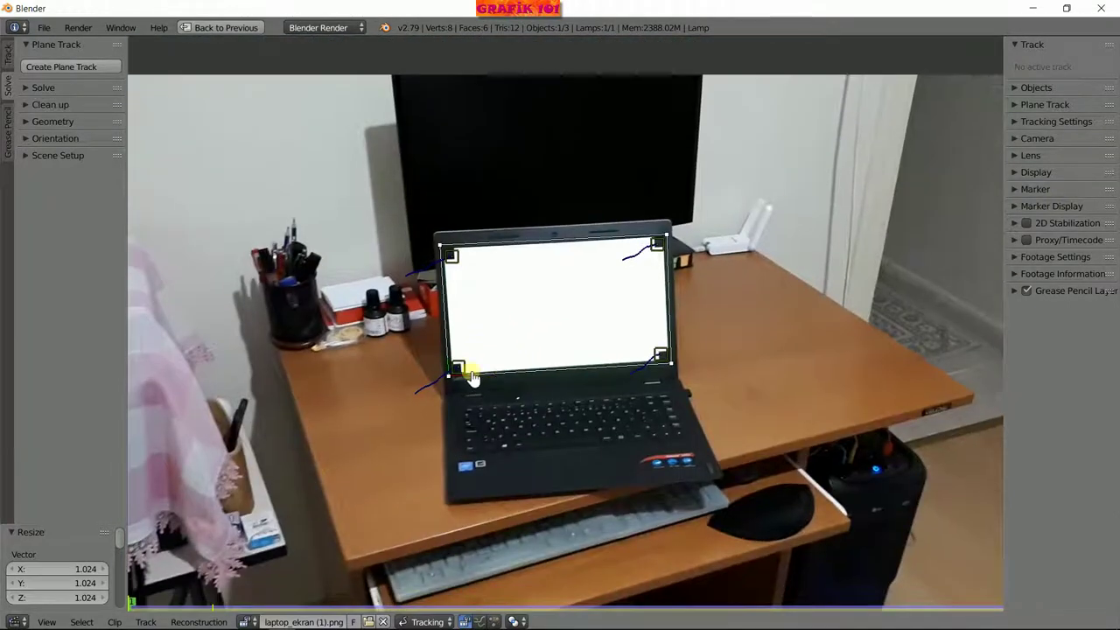
{"action": "key", "text": "ctrl+Up"}
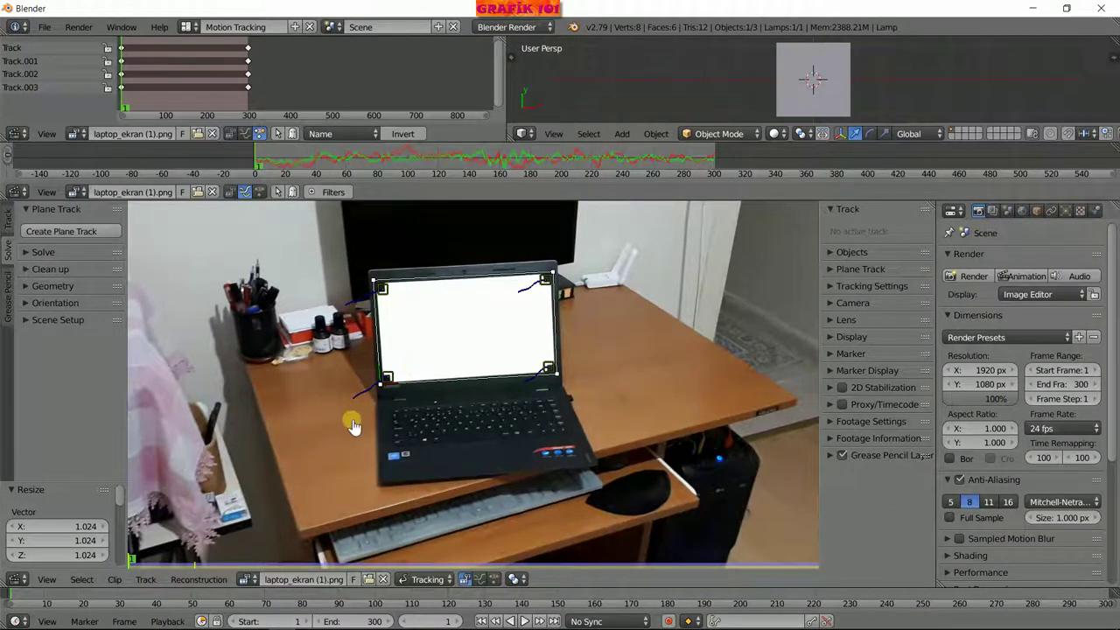
Play the footage with Alt+A and stop with Esc to confirm the plane track holds.
{"action": "key", "text": "alt+a"}
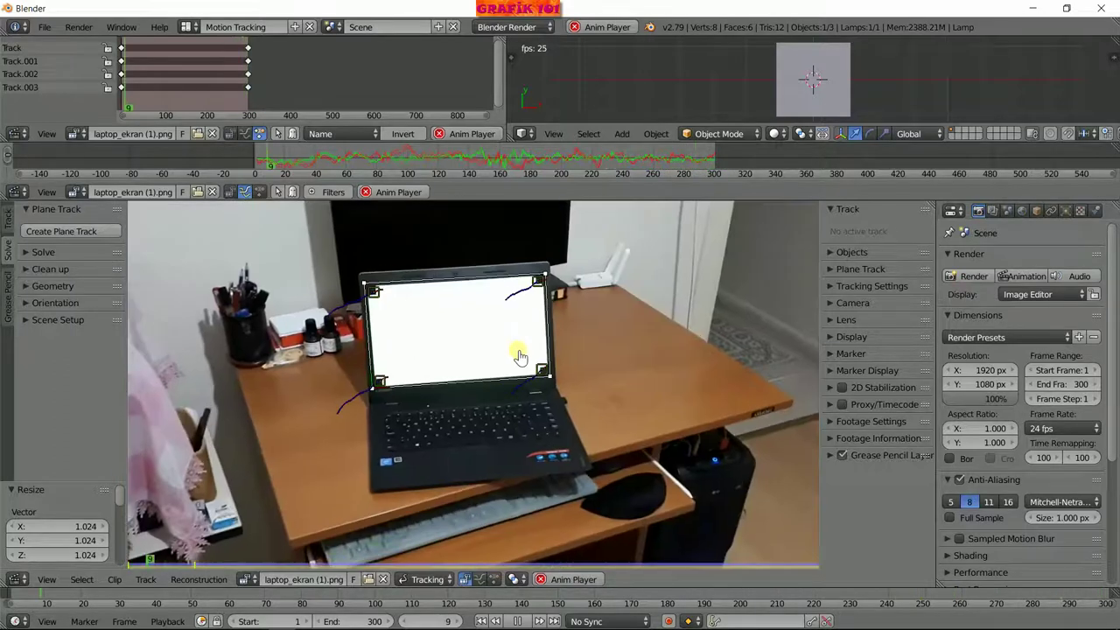
{"action": "key", "text": "Escape"}
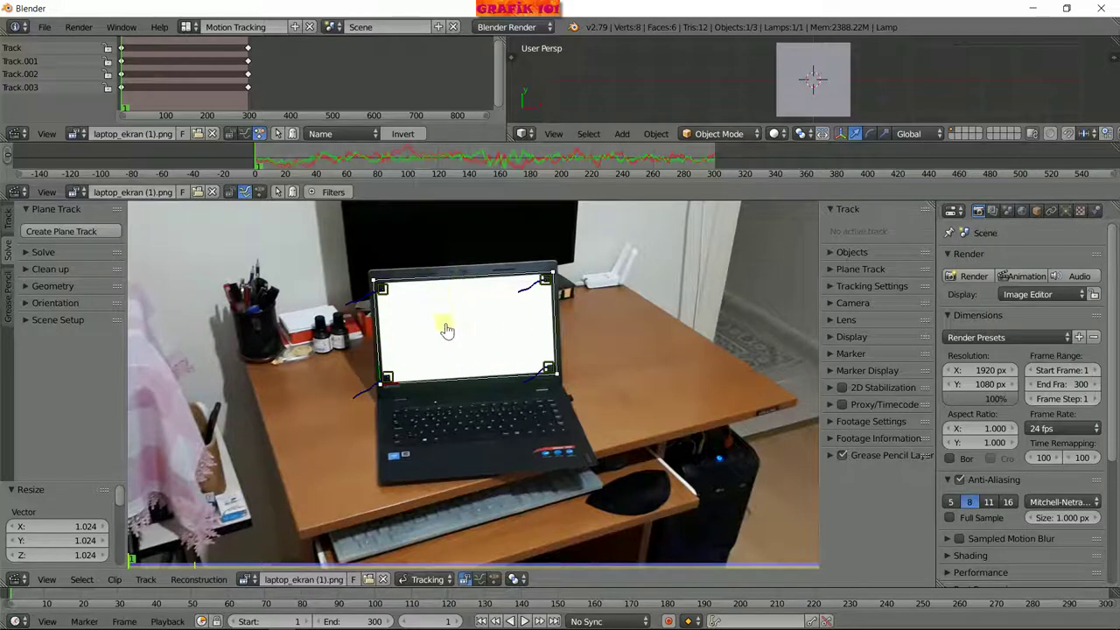
{"action": "left_click", "coordinate": [186, 27]}
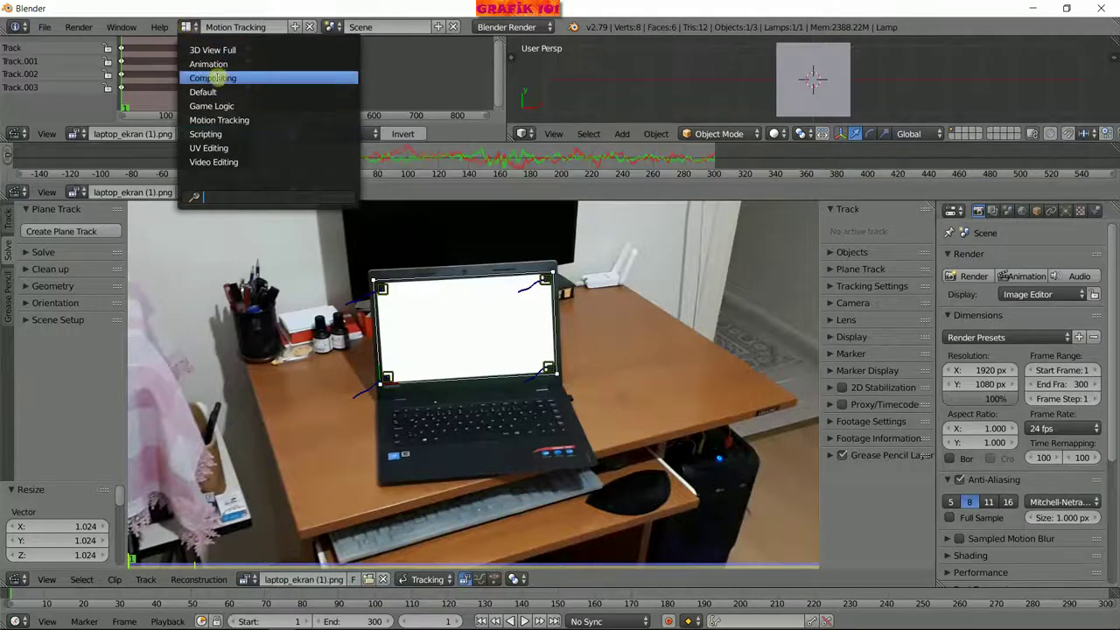
Switch to the Compositing layout, enable Use Nodes, and maximize the node editor.
{"action": "left_click", "coordinate": [214, 78]}
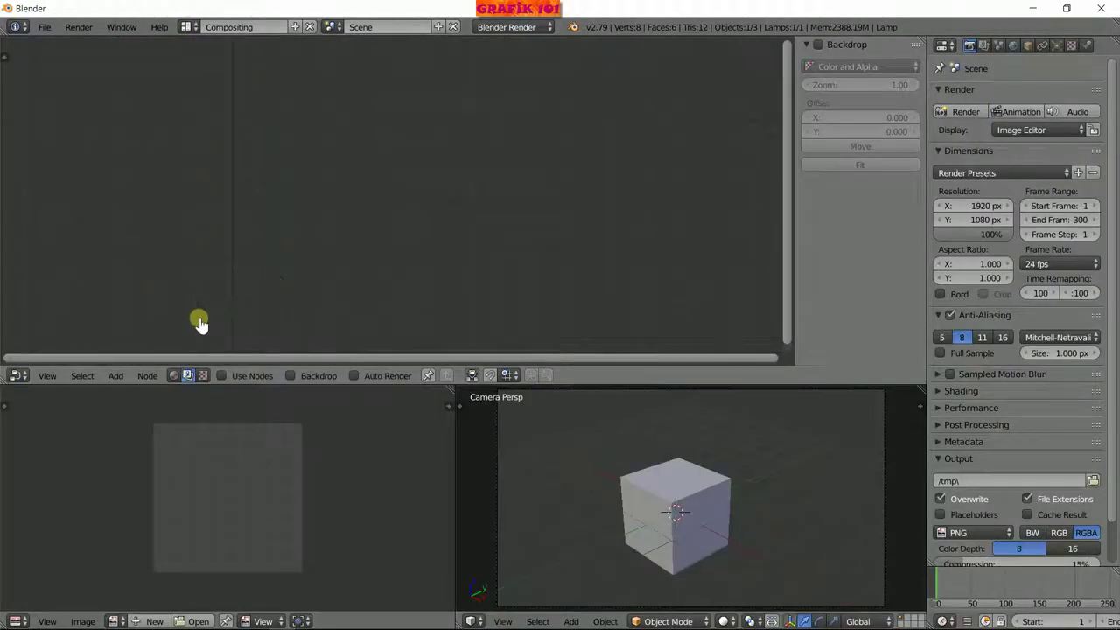
{"action": "left_click", "coordinate": [221, 377]}
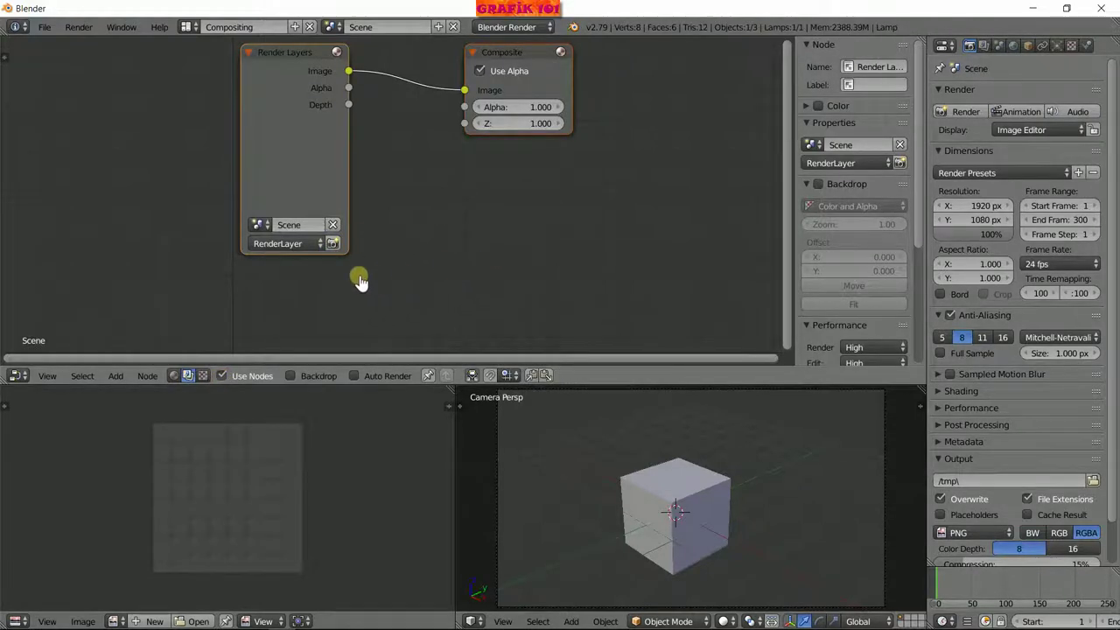
{"action": "key", "text": "ctrl+space"}
Move Render Layers to the top-left and the Composite node to the far right.
{"action": "left_click_drag", "start_coordinate": [378, 153], "coordinate": [103, 95]}
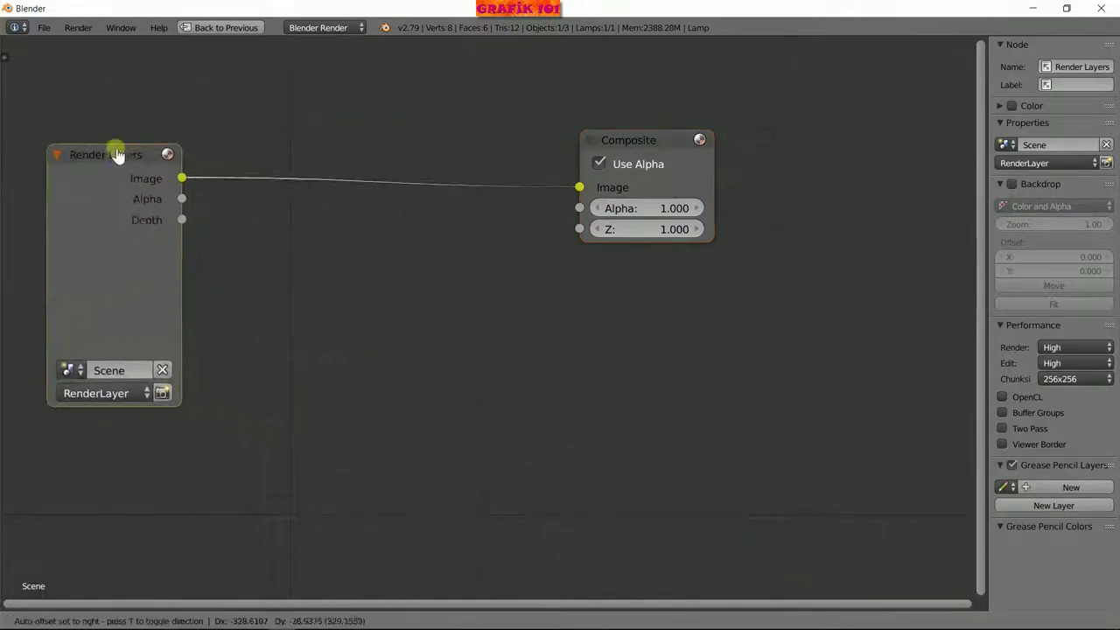
{"action": "left_click_drag", "start_coordinate": [644, 151], "coordinate": [893, 131]}
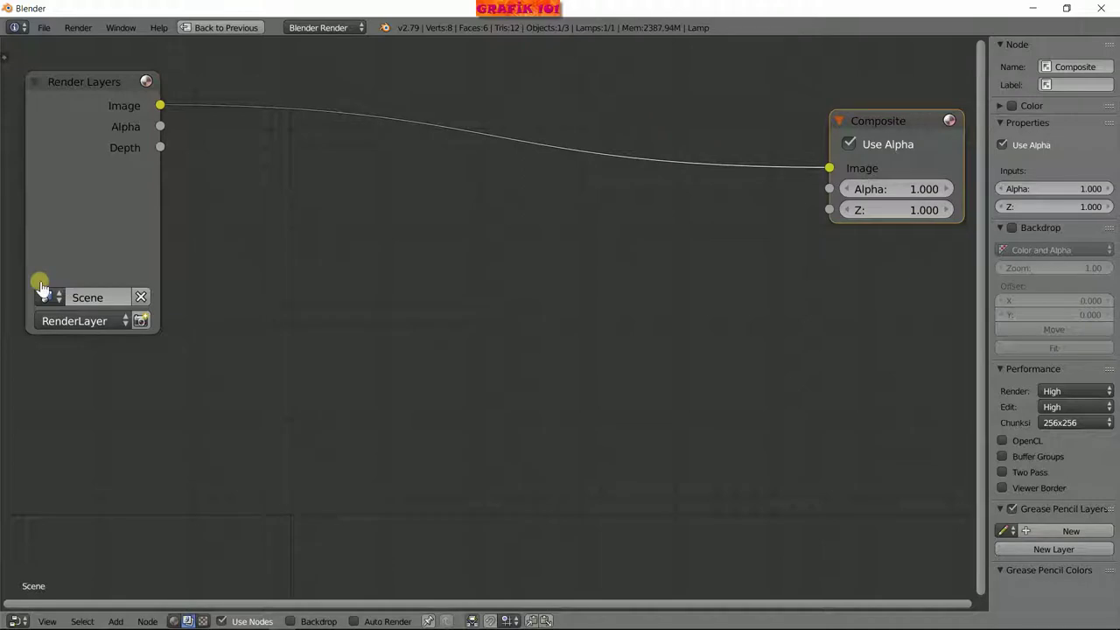
{"action": "scroll", "coordinate": [181, 253], "scroll_direction": "down", "scroll_amount": 1}
{"action": "scroll", "coordinate": [193, 265], "scroll_direction": "down", "scroll_amount": 1}
{"action": "left_click_drag", "start_coordinate": [166, 164], "coordinate": [61, 102]}
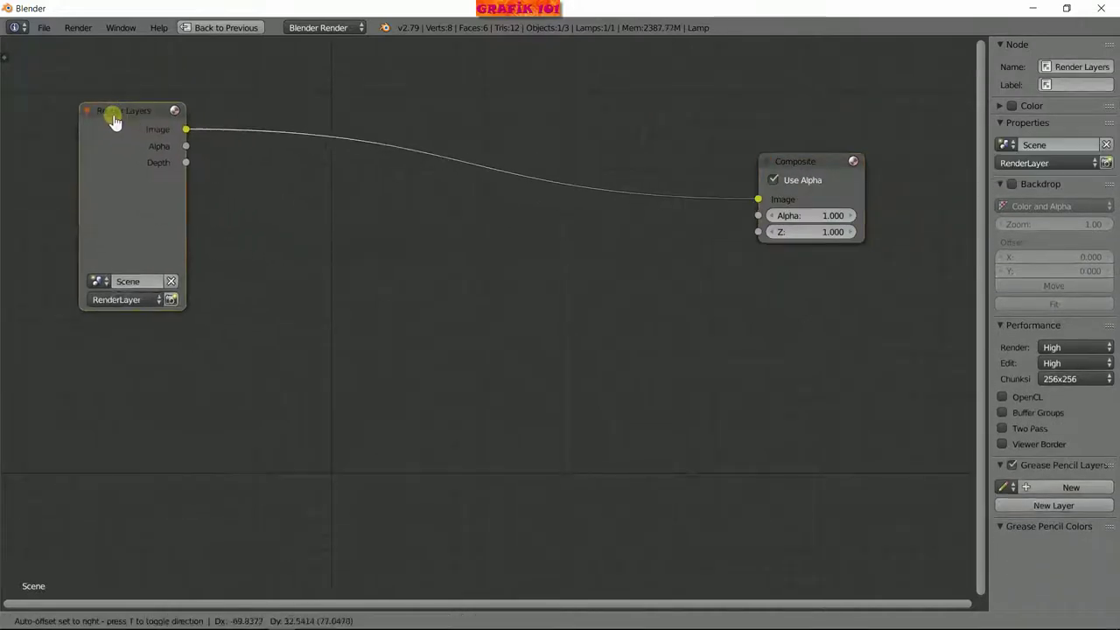
{"action": "left_click", "coordinate": [823, 172]}
{"action": "left_click_drag", "start_coordinate": [822, 172], "coordinate": [848, 148]}
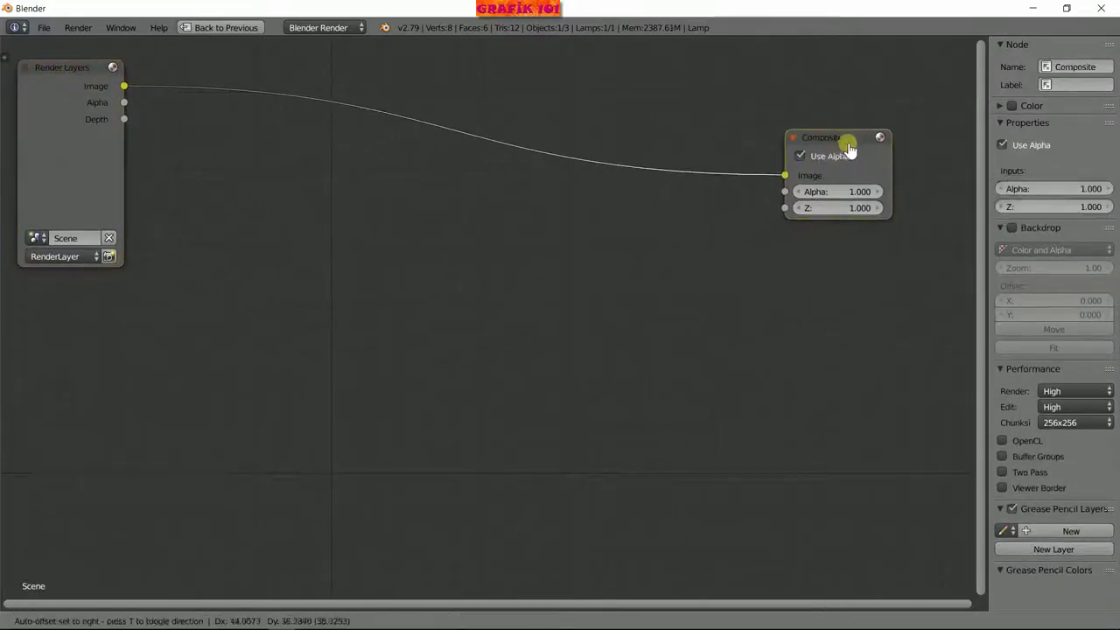
{"action": "left_click", "coordinate": [63, 175]}
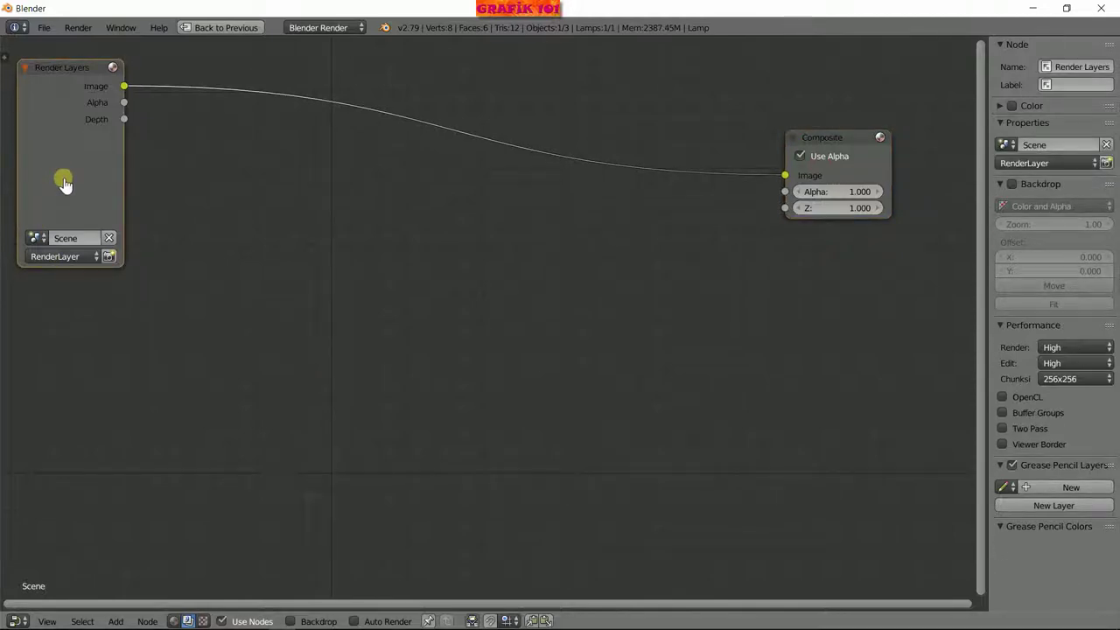
Delete Render Layers and place a Movie Clip input node at the top-left.
{"action": "key", "text": "x"}
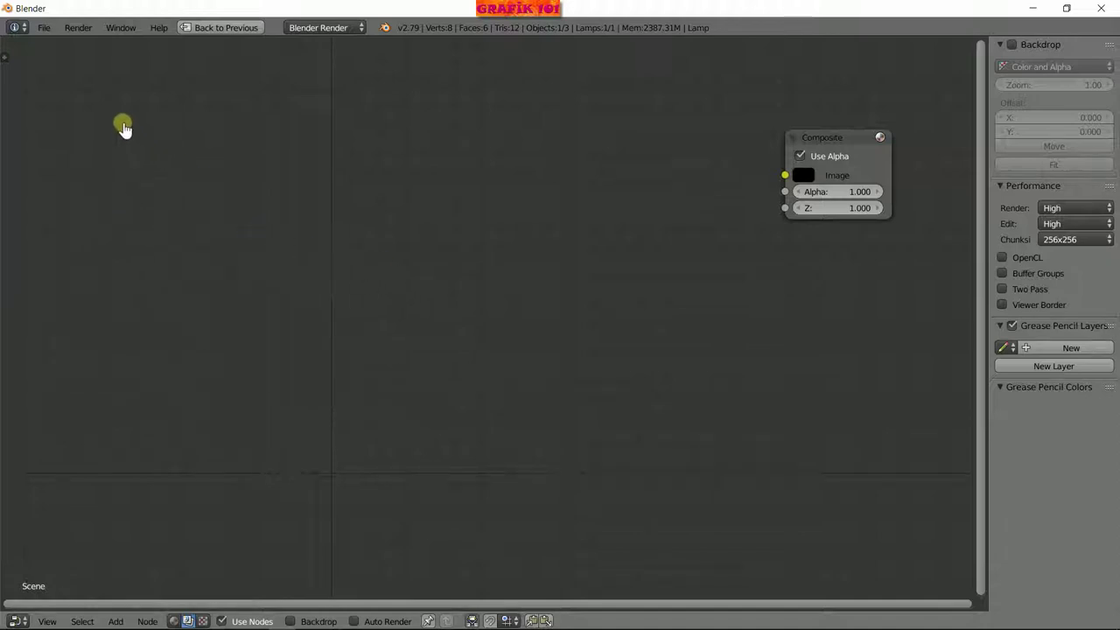
{"action": "key", "text": "shift+a"}
{"action": "mouse_move", "coordinate": [94, 139]}
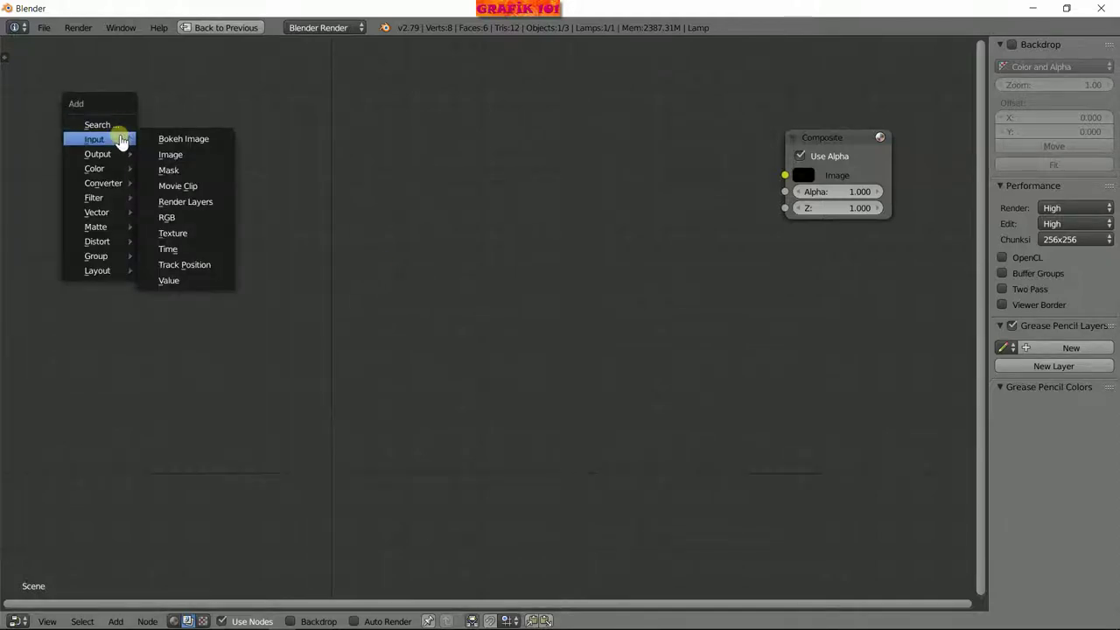
{"action": "left_click", "coordinate": [192, 188]}
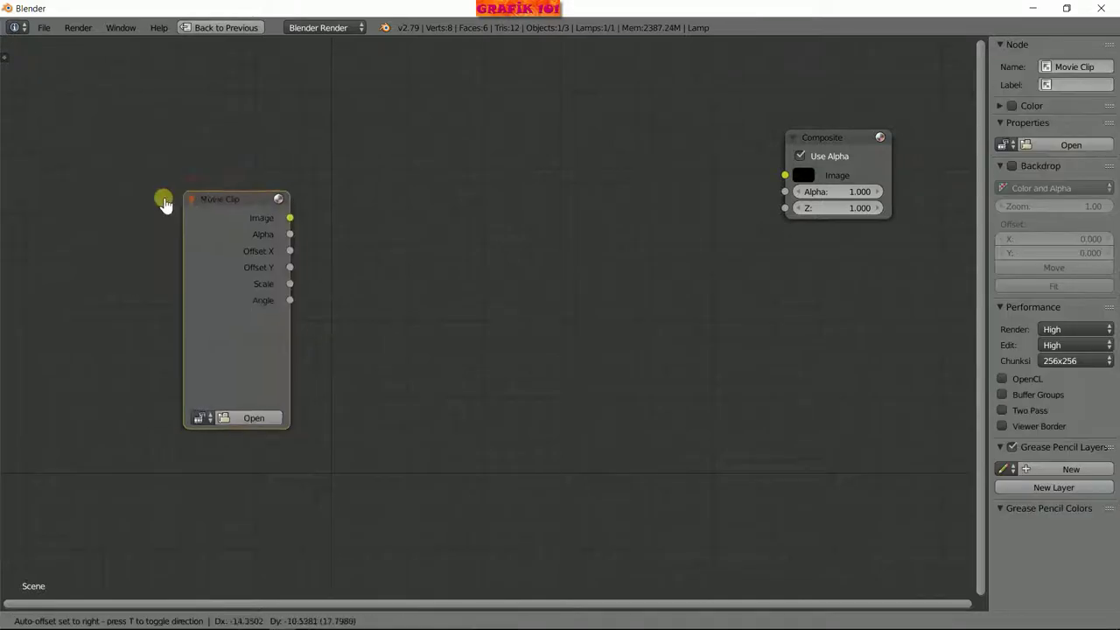
{"action": "left_click", "coordinate": [31, 72]}
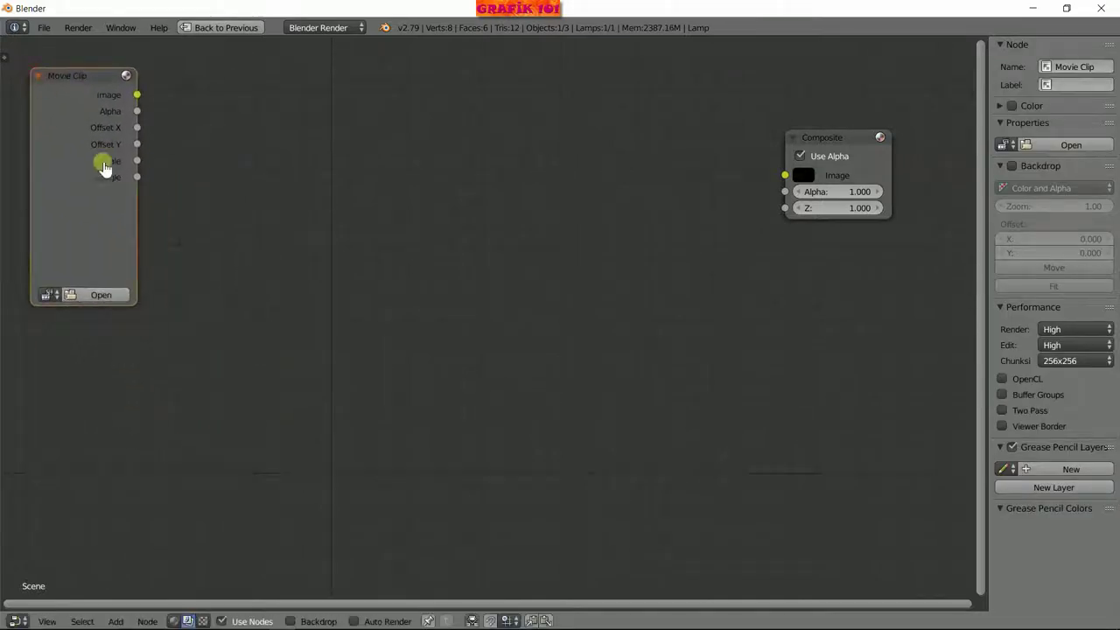
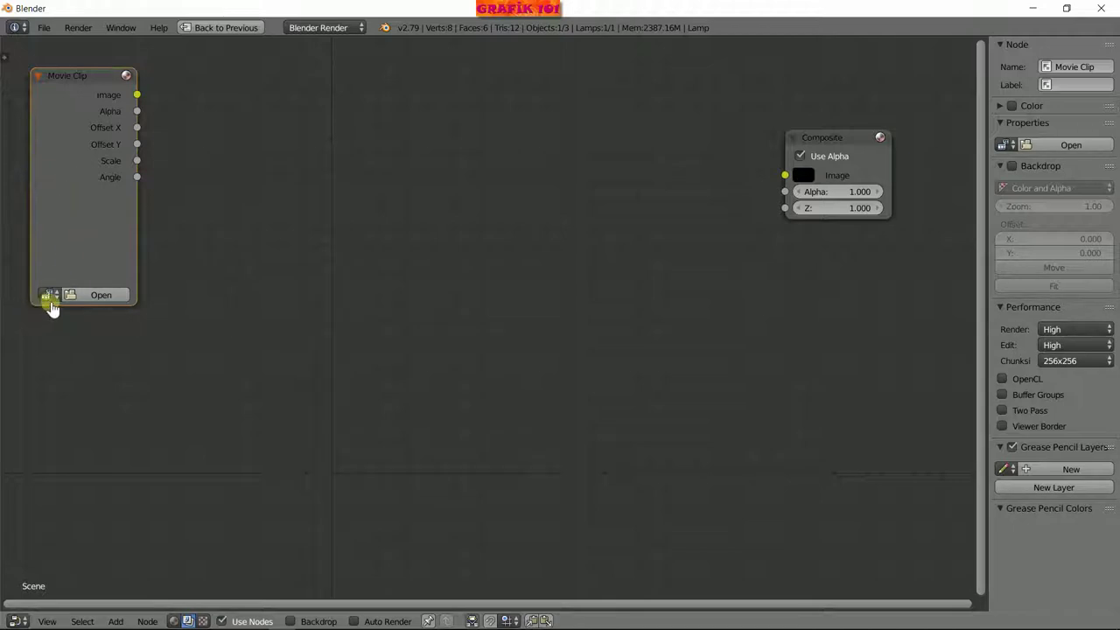
Load laptop_ekran (1).png into the Movie Clip node, then add an Image input node.
{"action": "left_click", "coordinate": [45, 296]}
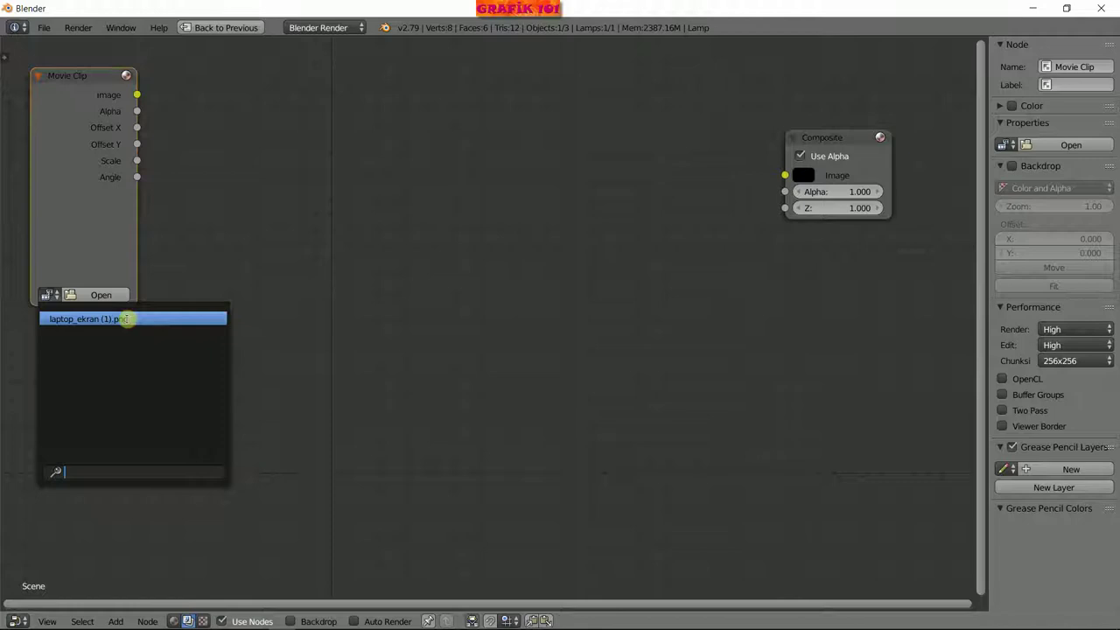
{"action": "left_click", "coordinate": [128, 318]}
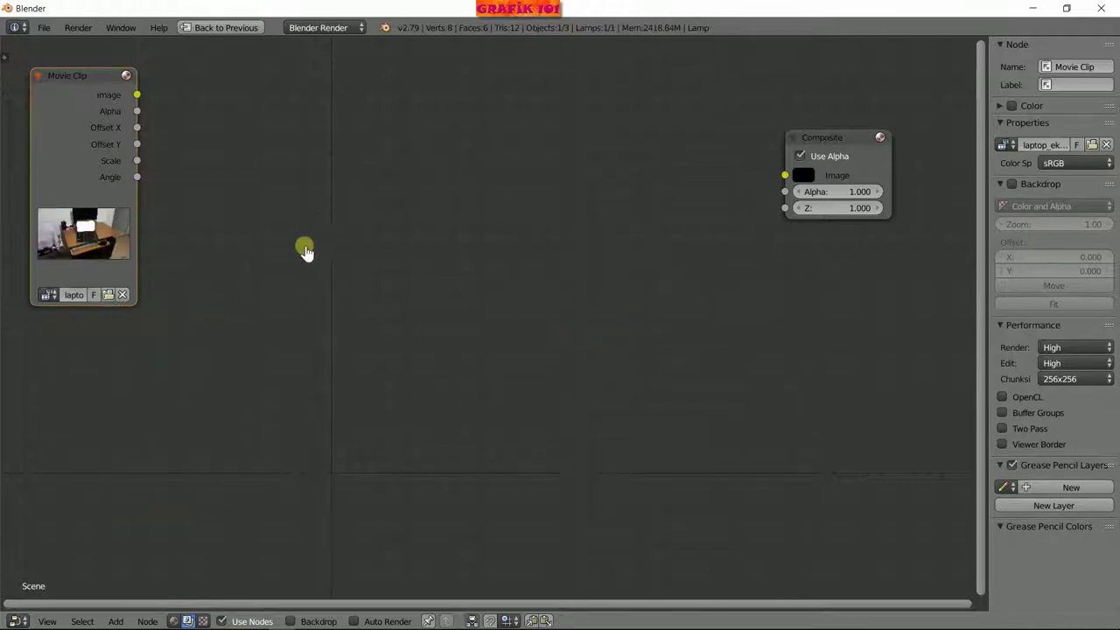
{"action": "left_click_drag", "start_coordinate": [63, 112], "coordinate": [61, 99]}
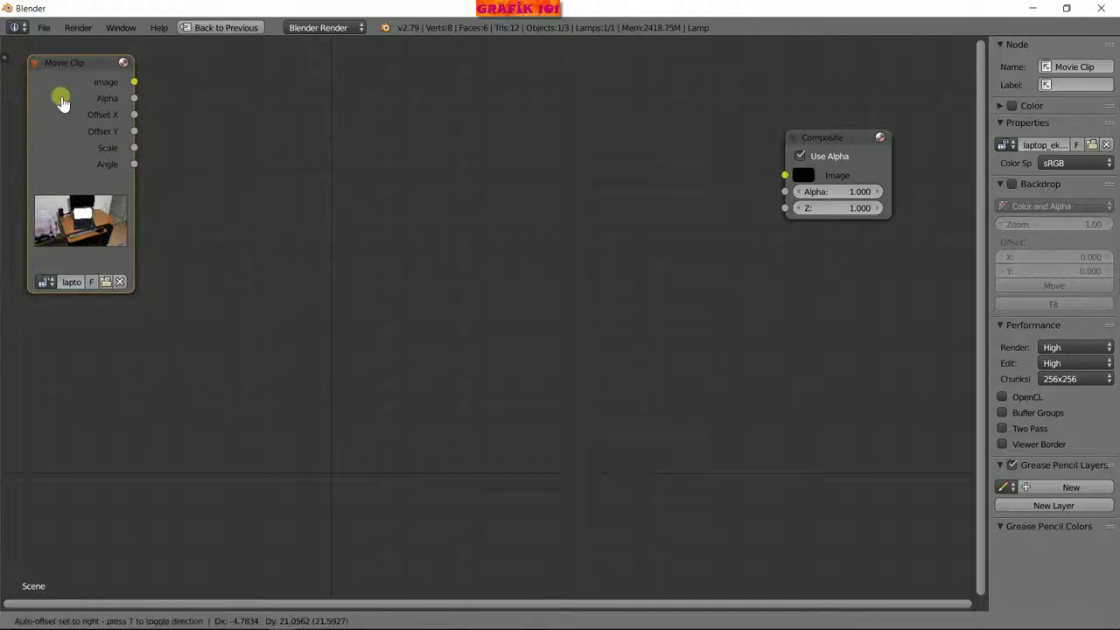
{"action": "key", "text": "shift+a"}
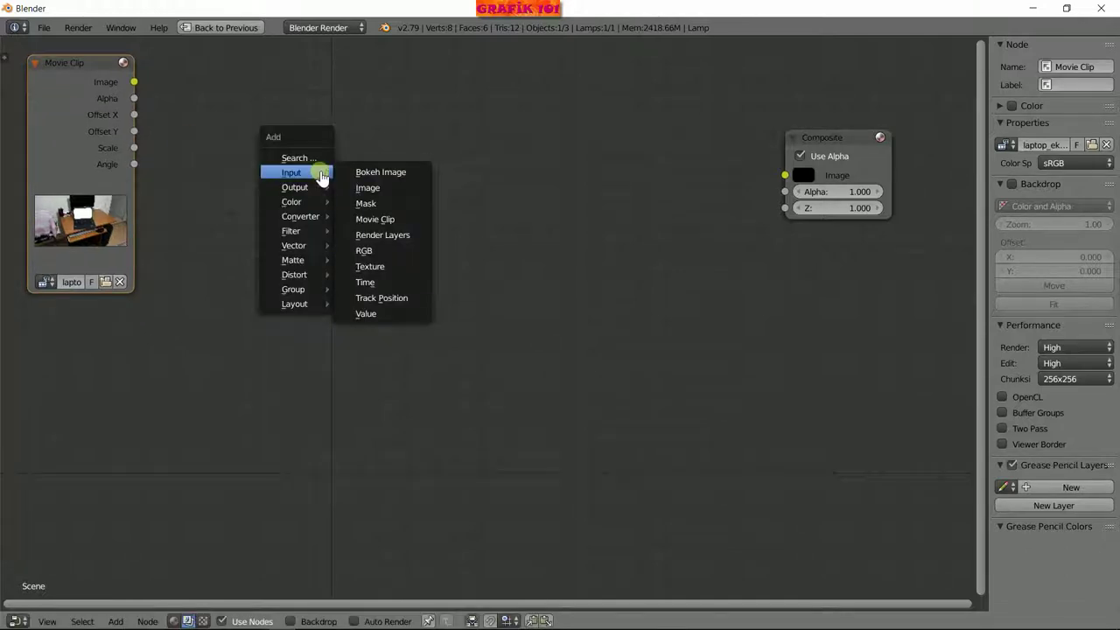
{"action": "left_click", "coordinate": [379, 188]}
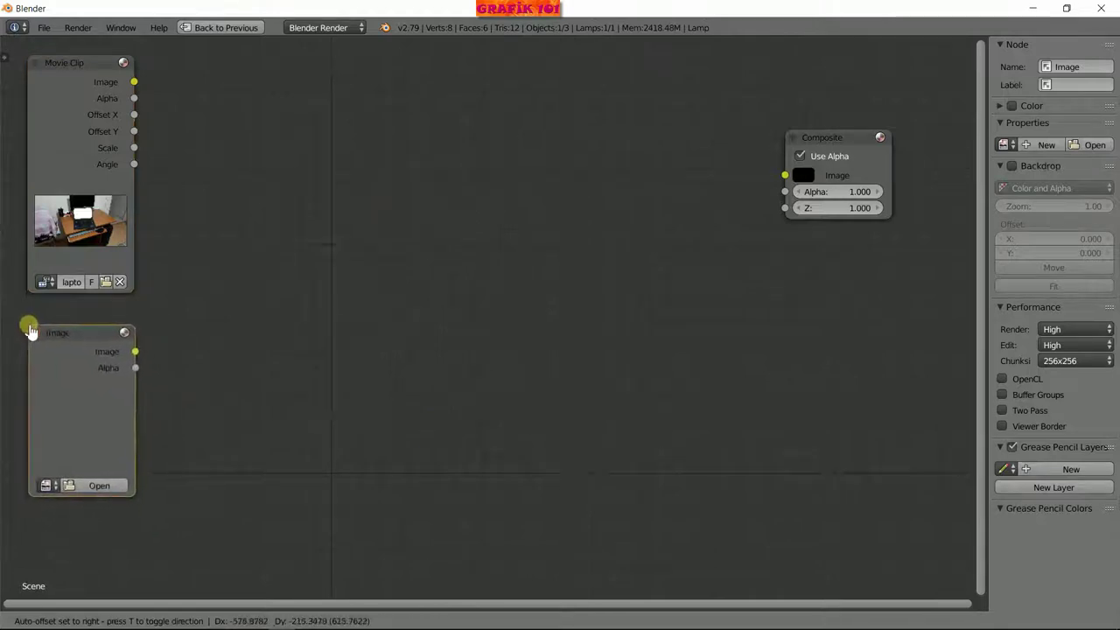
Place the Image node below Movie Clip and load agent327.jpg from Desktop > Blender dosyaları > kamera izleme > laptop_ekran.
{"action": "left_click", "coordinate": [29, 330]}
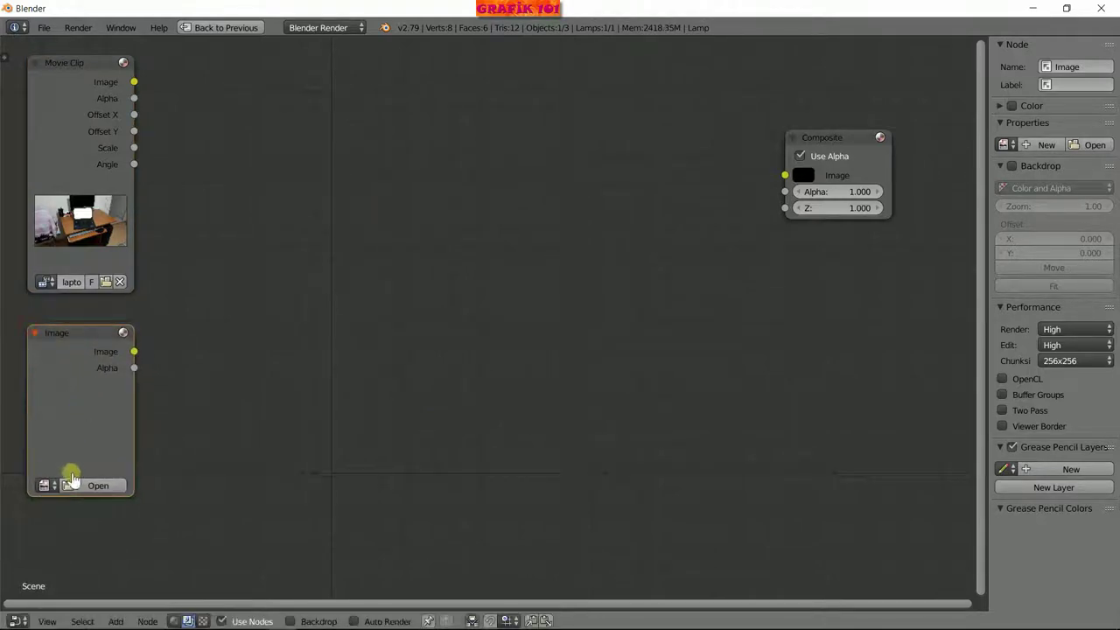
{"action": "left_click", "coordinate": [44, 485]}
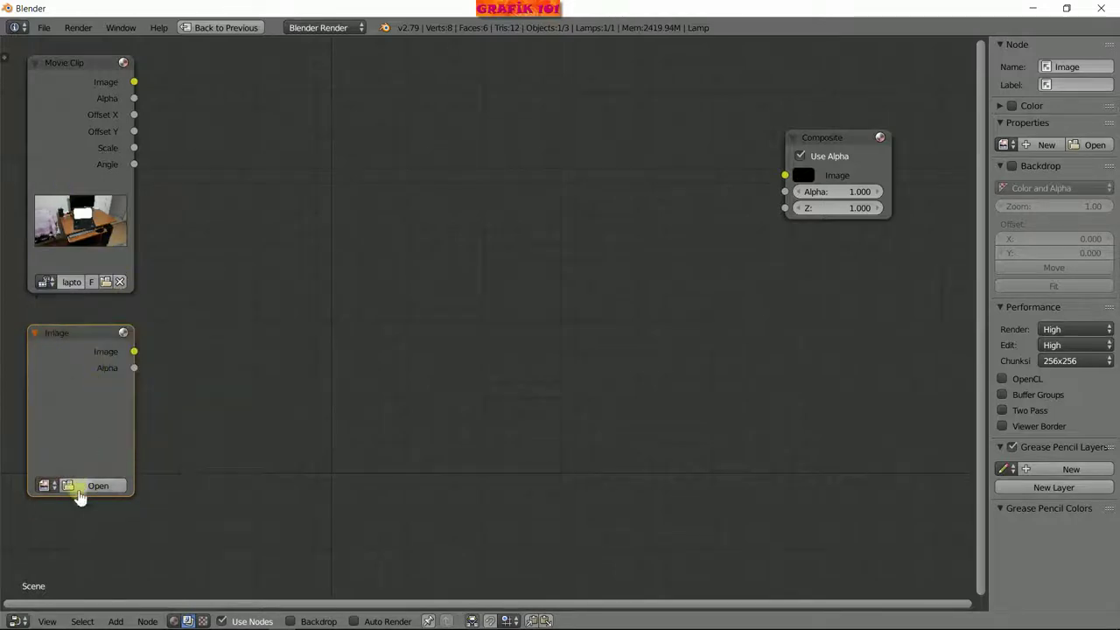
{"action": "left_click", "coordinate": [79, 487]}
{"action": "left_click", "coordinate": [44, 192]}
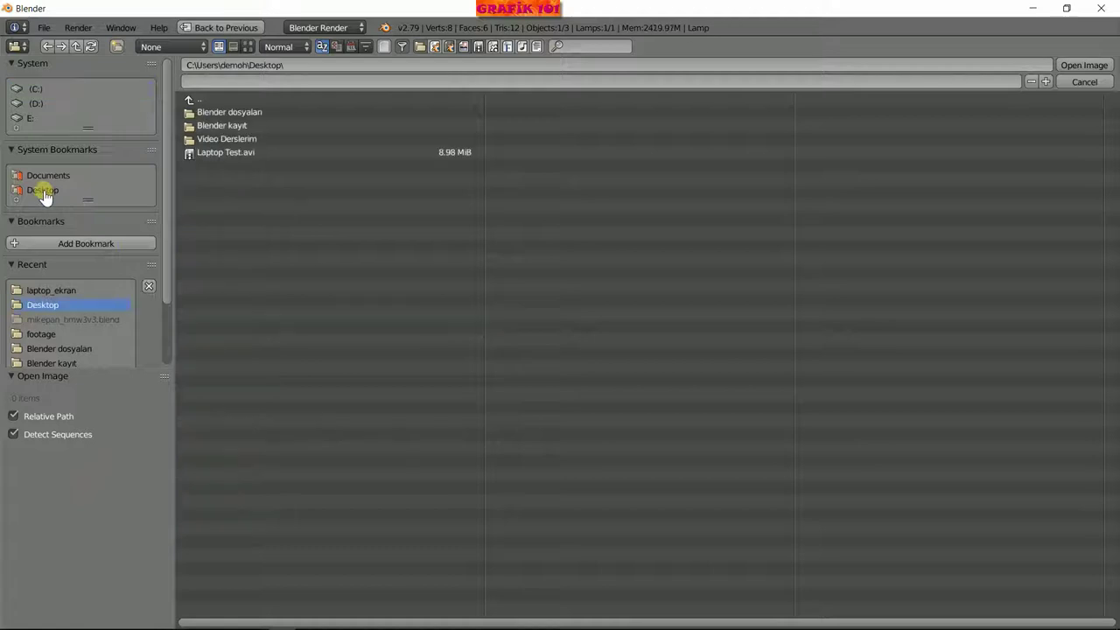
{"action": "left_click", "coordinate": [242, 115]}
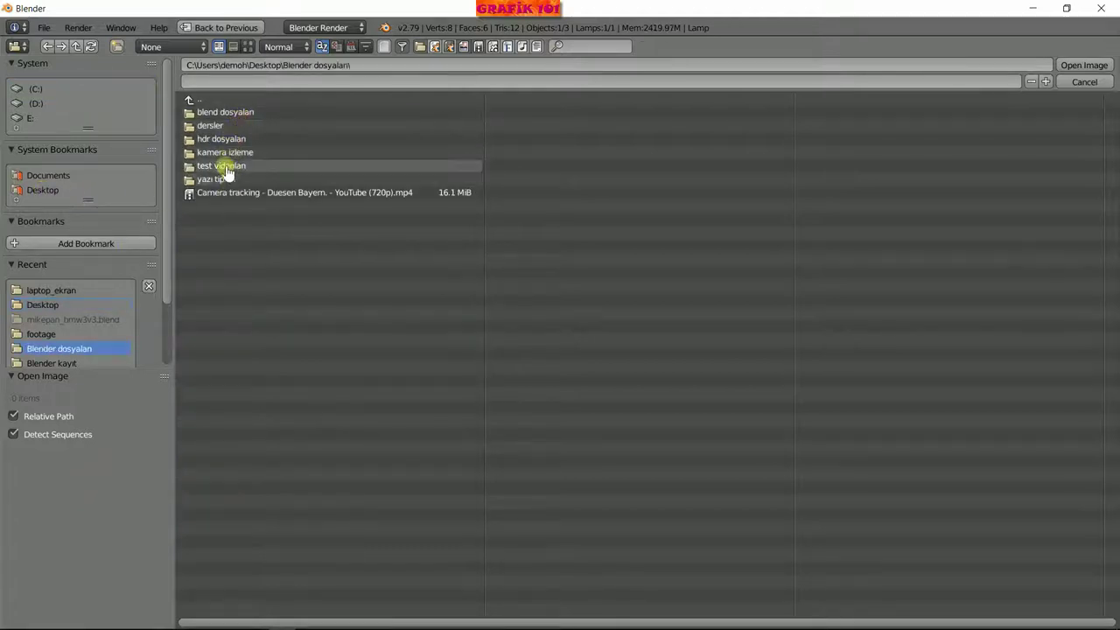
{"action": "left_click", "coordinate": [225, 152]}
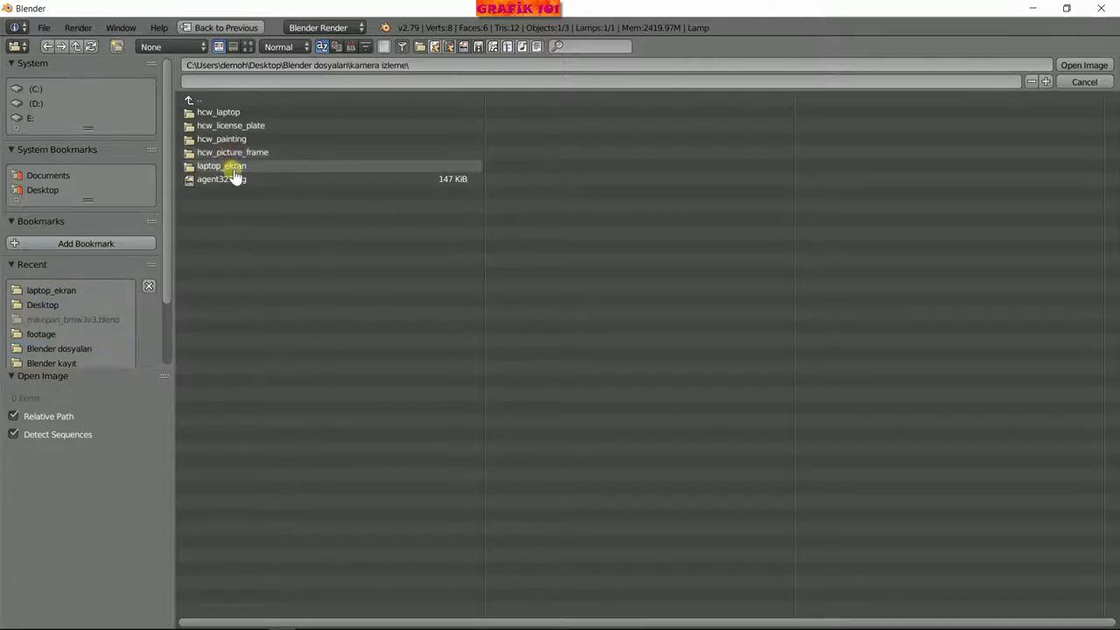
{"action": "left_click", "coordinate": [236, 167]}
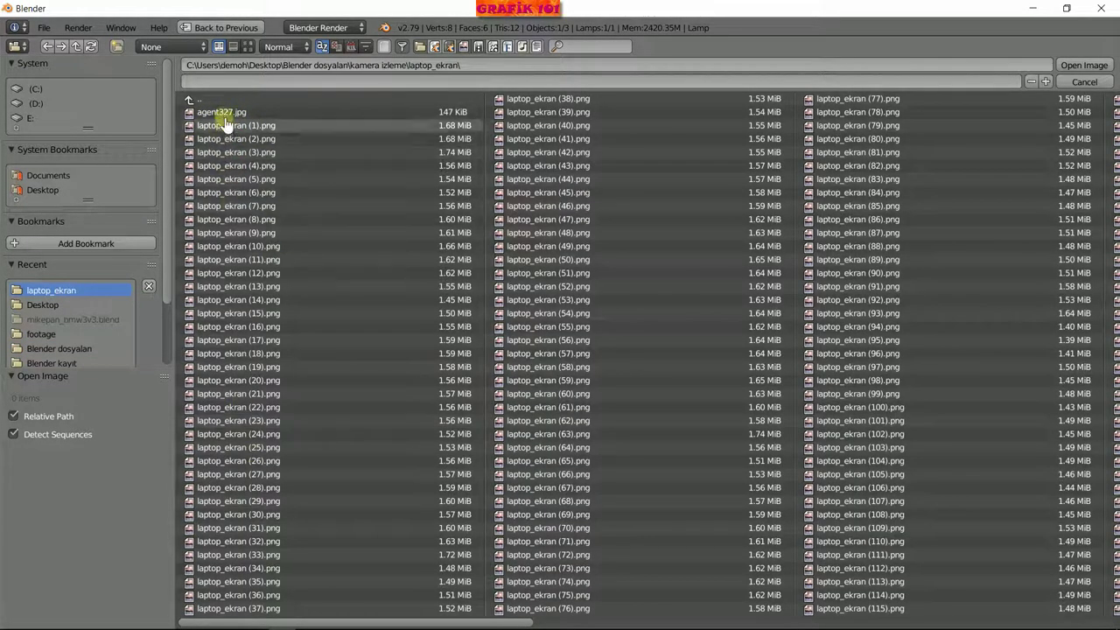
{"action": "left_click", "coordinate": [226, 113]}
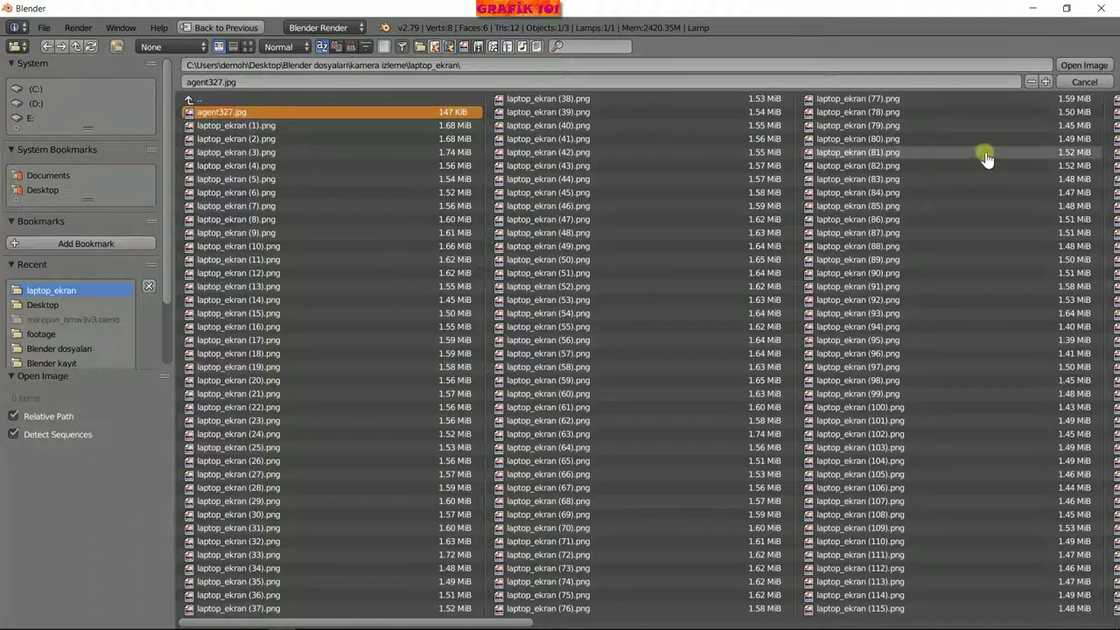
{"action": "left_click", "coordinate": [1085, 65]}
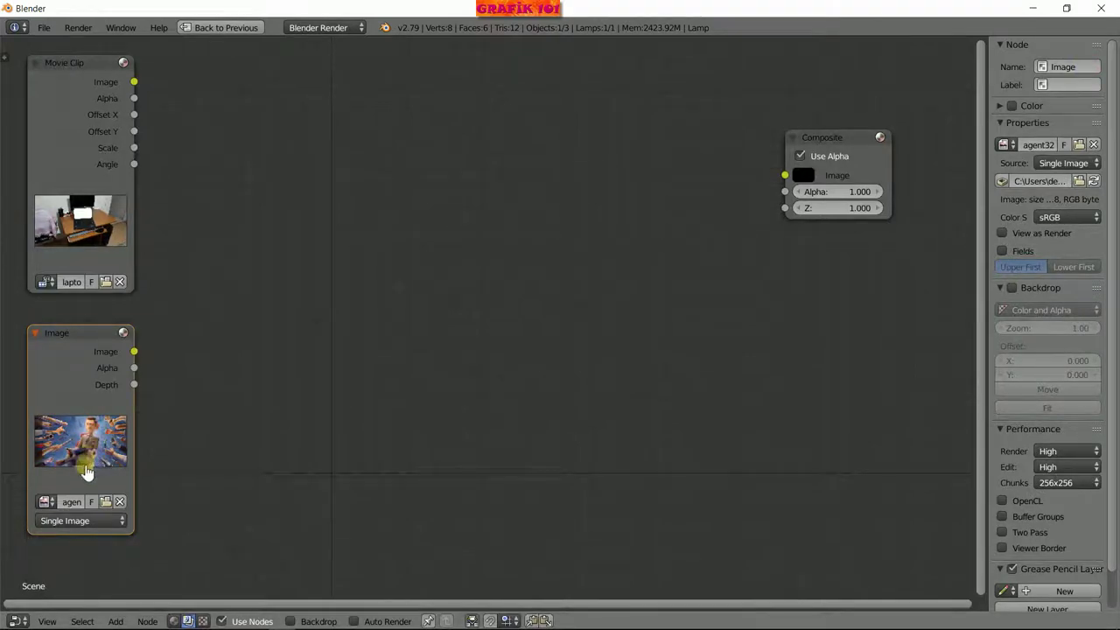
{"action": "left_click", "coordinate": [79, 522]}
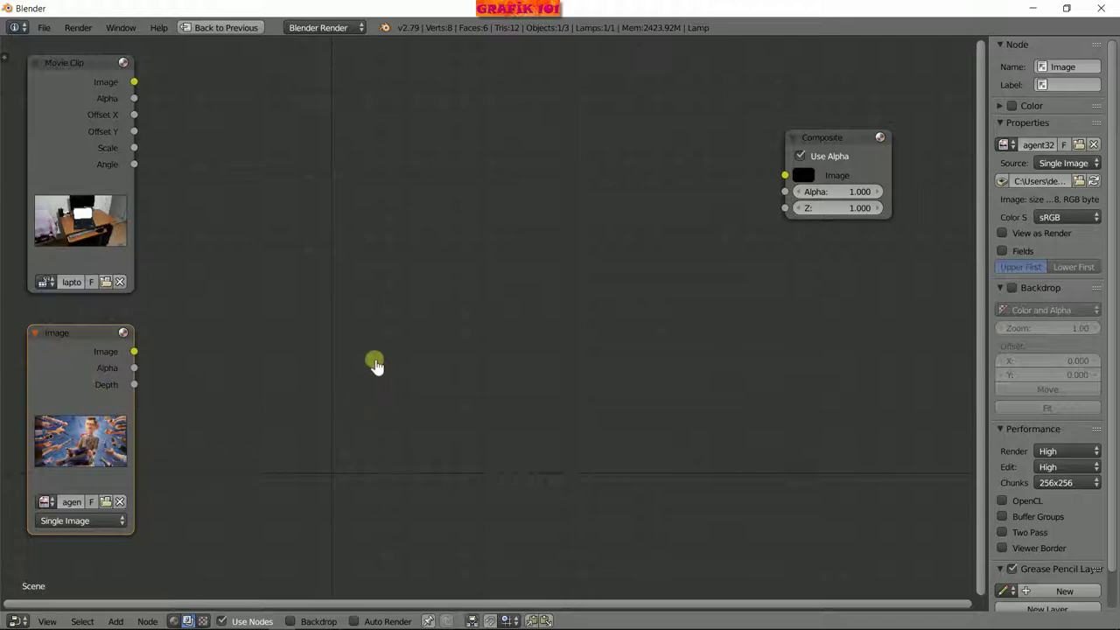
Attach a Viewer node to the Movie Clip node's output.
{"action": "key", "text": "shift+a"}
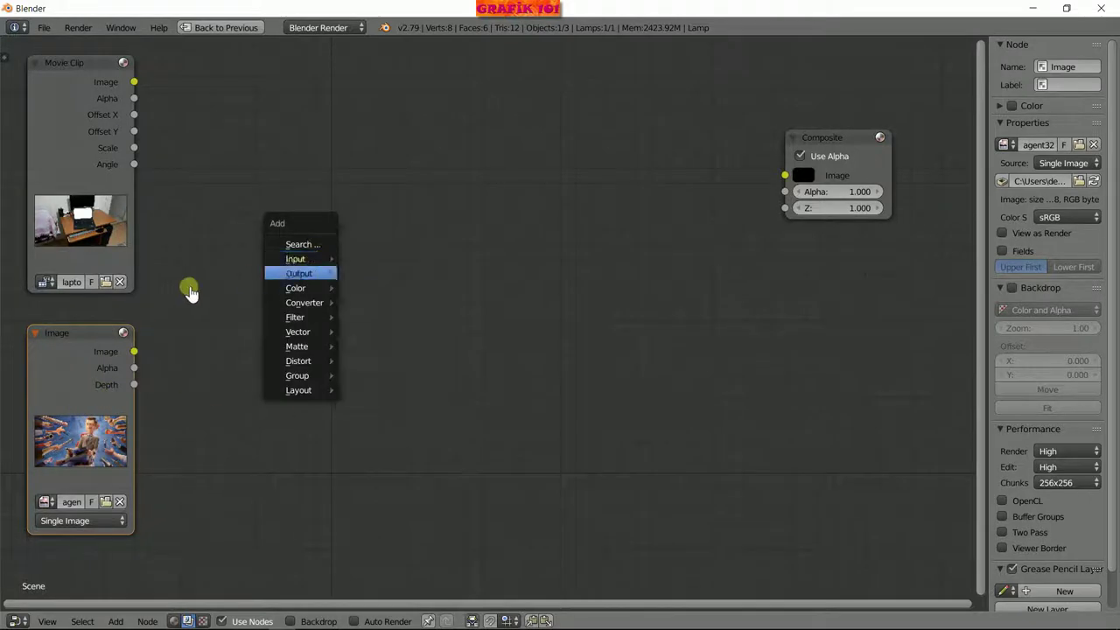
{"action": "left_click", "coordinate": [95, 151]}
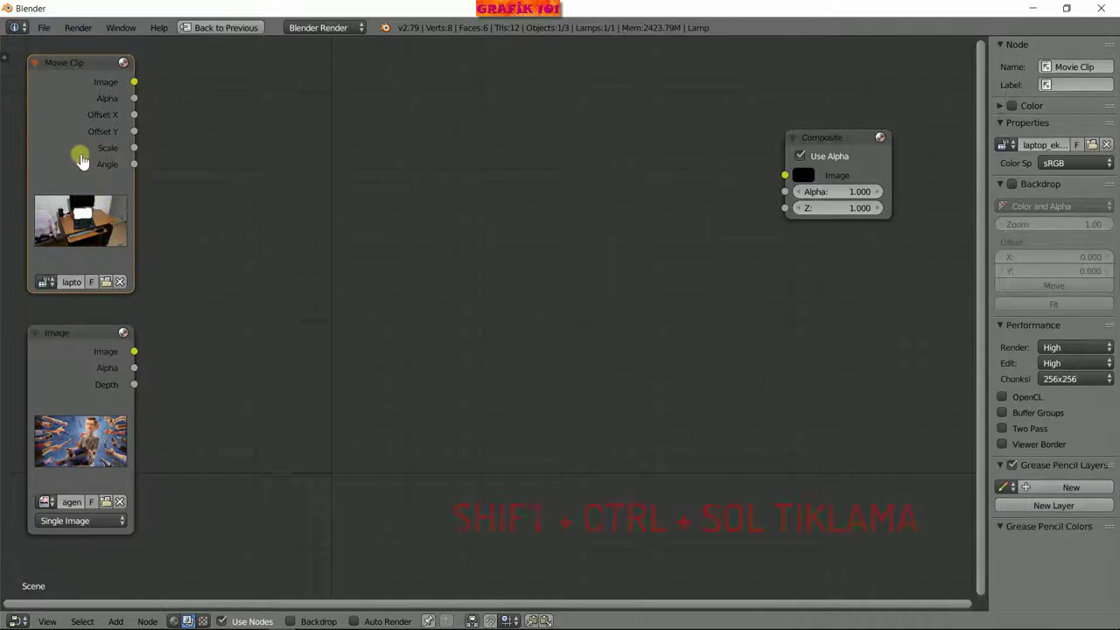
{"action": "left_click", "coordinate": [80, 156], "text": "ctrl+shift"}
{"action": "scroll", "coordinate": [313, 310], "scroll_direction": "down", "scroll_amount": 1}
Rearrange the Viewer, Composite, Movie Clip and Image nodes and show the backdrop.
{"action": "mouse_move", "coordinate": [279, 45]}
{"action": "left_mouse_down"}
{"action": "mouse_move", "coordinate": [456, 236]}
{"action": "mouse_move", "coordinate": [930, 347]}
{"action": "left_mouse_up"}
{"action": "left_click_drag", "start_coordinate": [763, 178], "coordinate": [908, 208]}
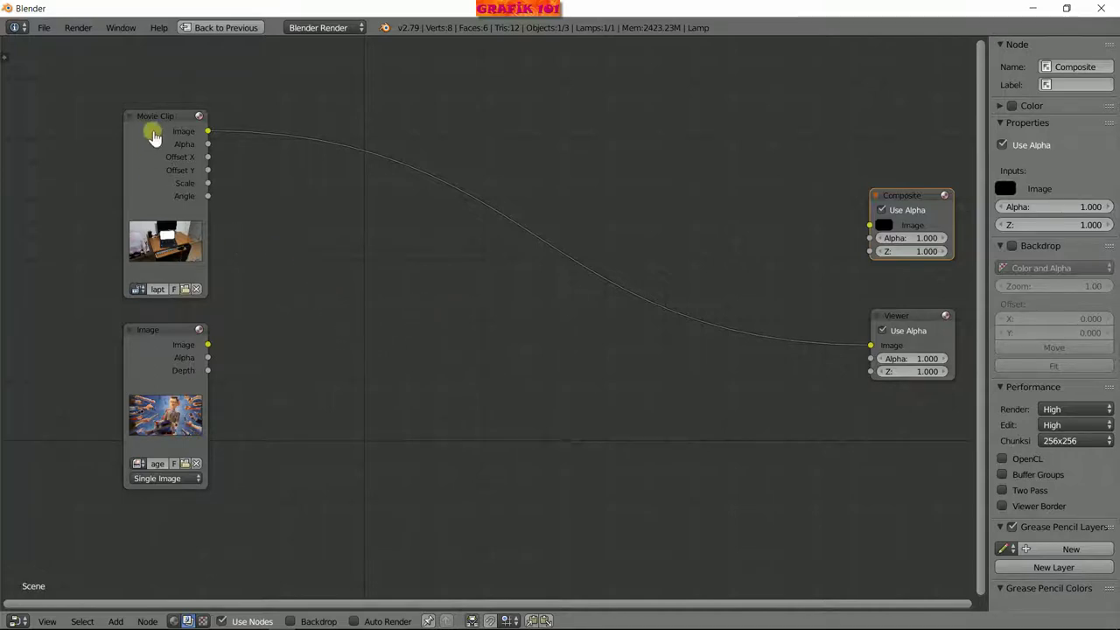
{"action": "left_click_drag", "start_coordinate": [154, 137], "coordinate": [62, 102]}
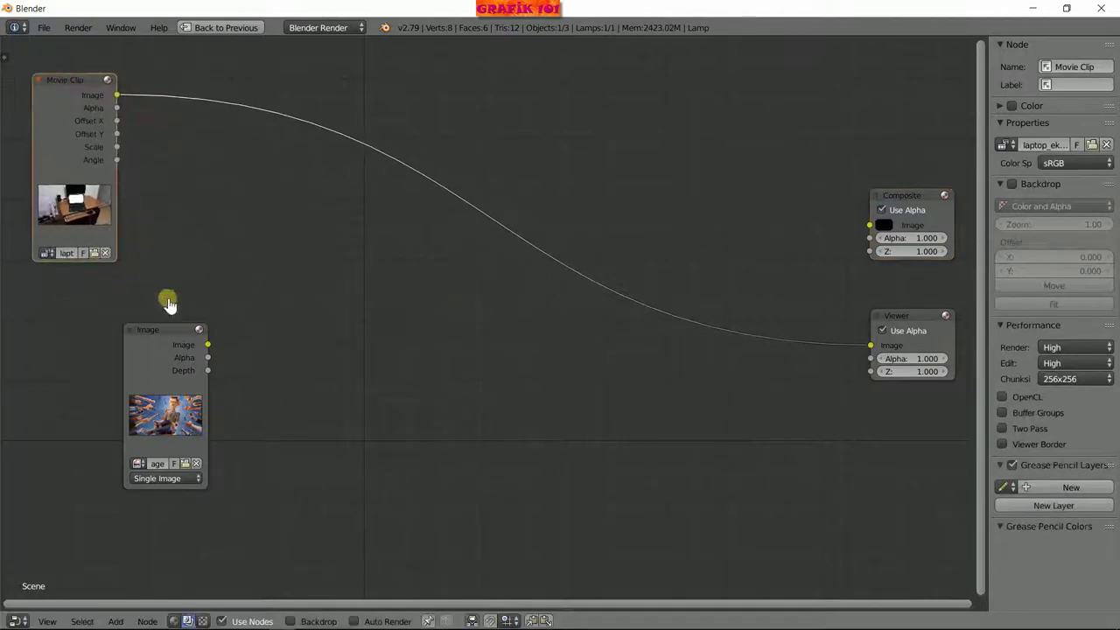
{"action": "left_click_drag", "start_coordinate": [171, 336], "coordinate": [82, 314]}
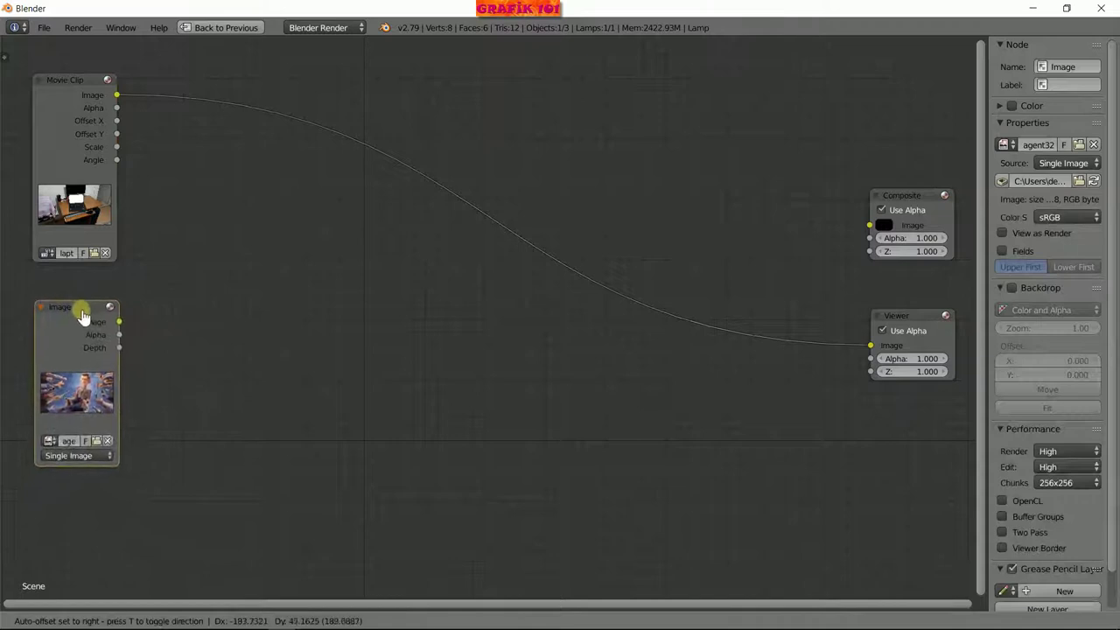
{"action": "left_click_drag", "start_coordinate": [82, 314], "coordinate": [80, 313]}
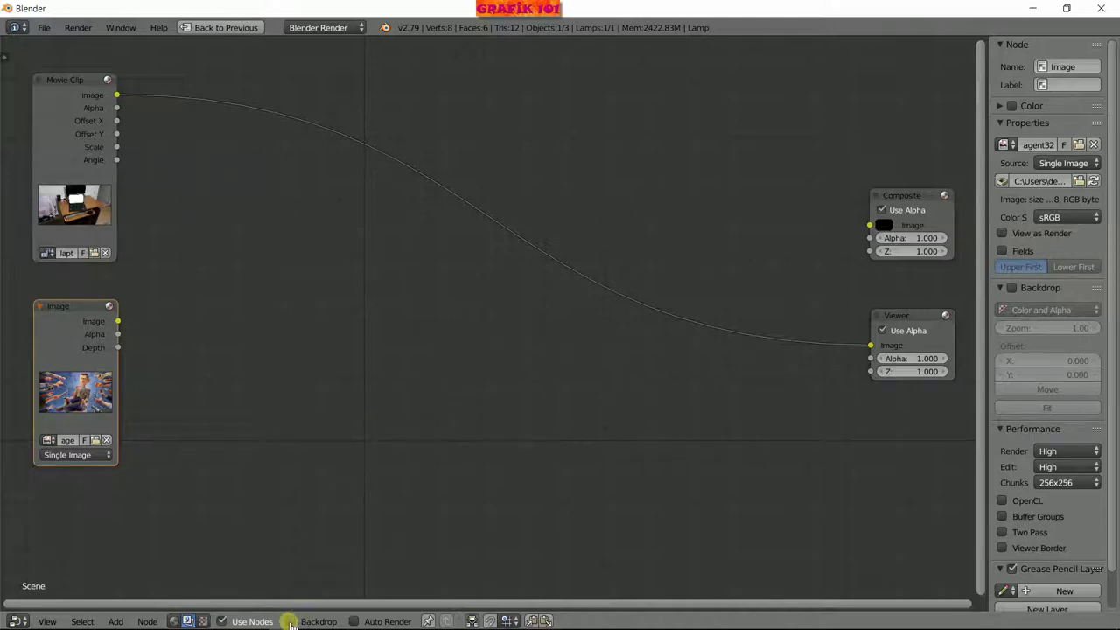
{"action": "left_click", "coordinate": [290, 621]}
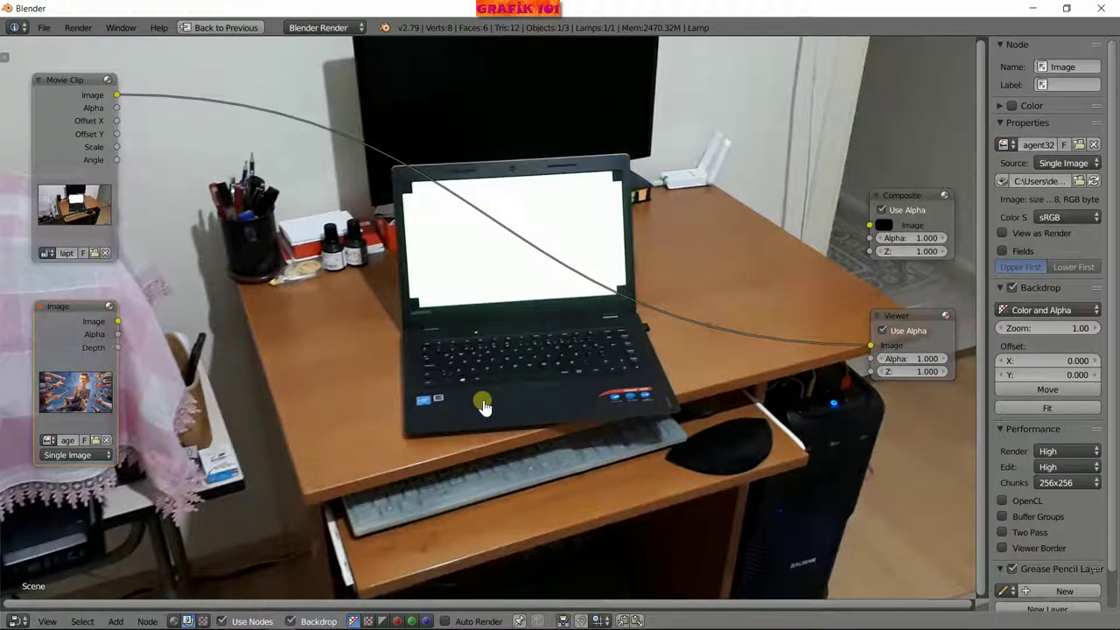
Shrink the backdrop footage with V three times, then enlarge it twice with Alt+V.
{"action": "key", "text": "v"}
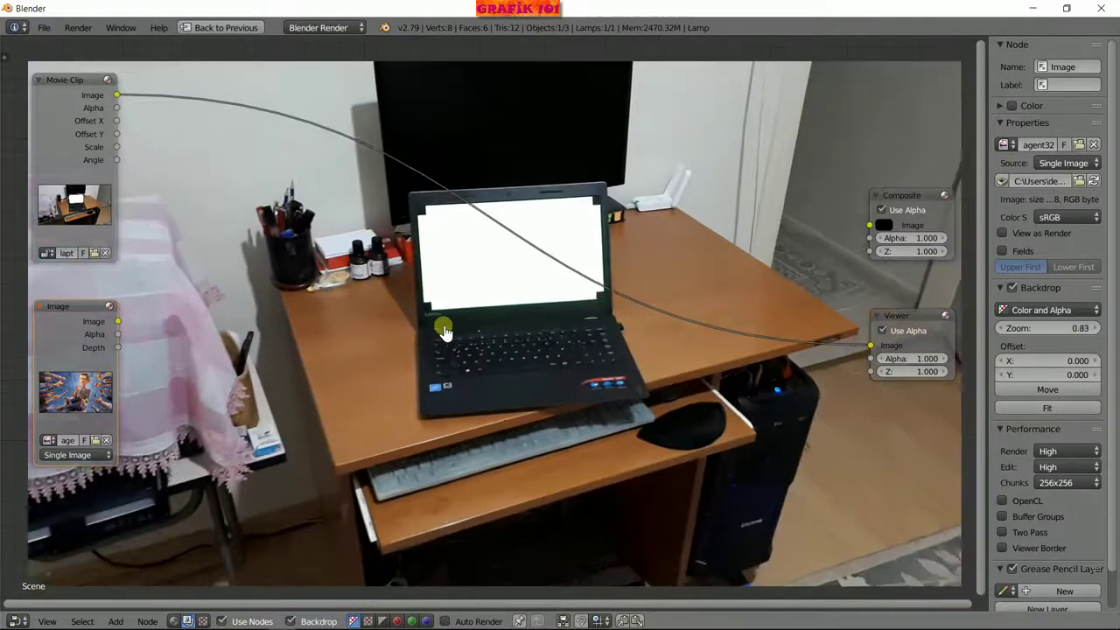
{"action": "key", "text": "v"}
{"action": "key", "text": "v"}
{"action": "key", "text": "v"}
{"action": "key", "text": "v"}
{"action": "key", "text": "v"}
{"action": "key", "text": "v"}
{"action": "key", "text": "v"}
{"action": "key", "text": "v"}
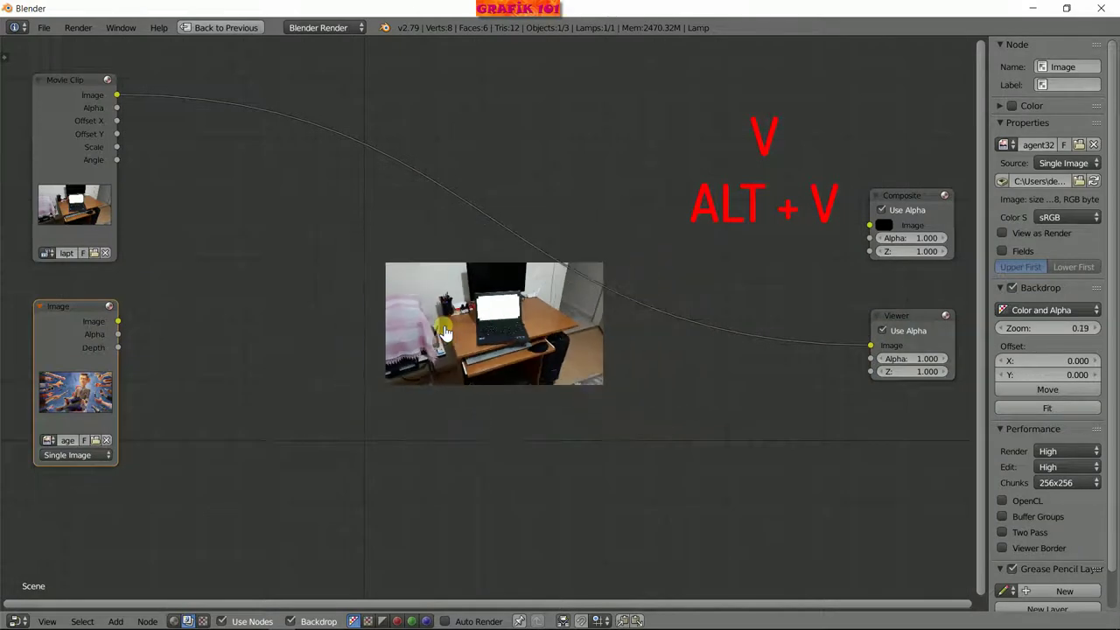
{"action": "key", "text": "v"}
{"action": "key", "text": "alt+v"}
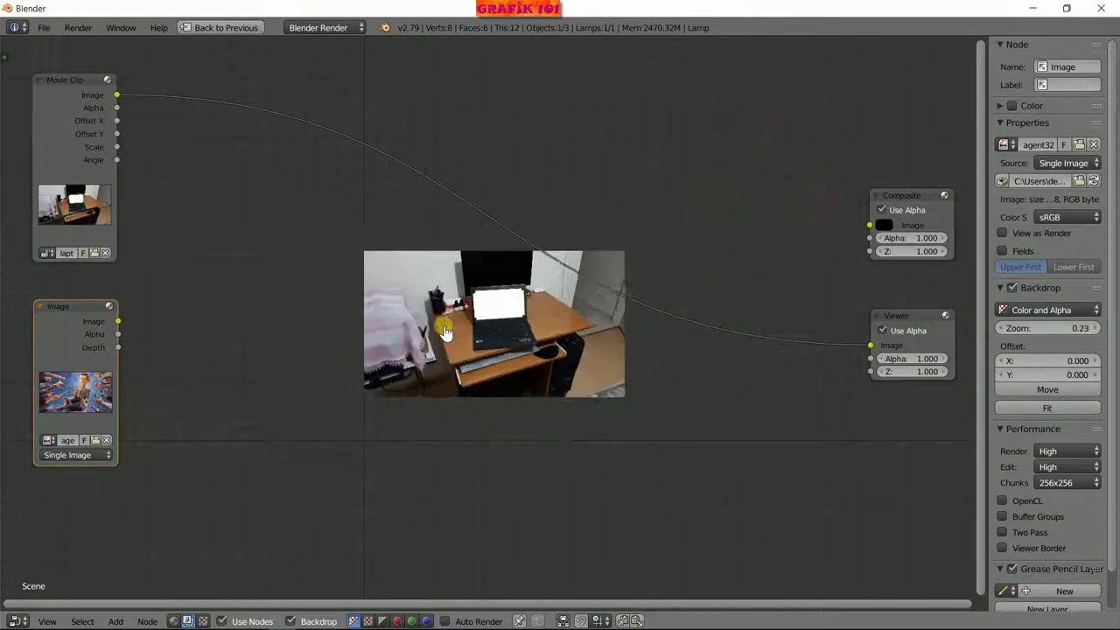
{"action": "key", "text": "alt+v"}
{"action": "key", "text": "alt+v"}
{"action": "key", "text": "alt+v"}
{"action": "key", "text": "alt+v"}
{"action": "key", "text": "alt+v"}
{"action": "key", "text": "alt+v"}
{"action": "key", "text": "alt+v"}
{"action": "key", "text": "alt+v"}
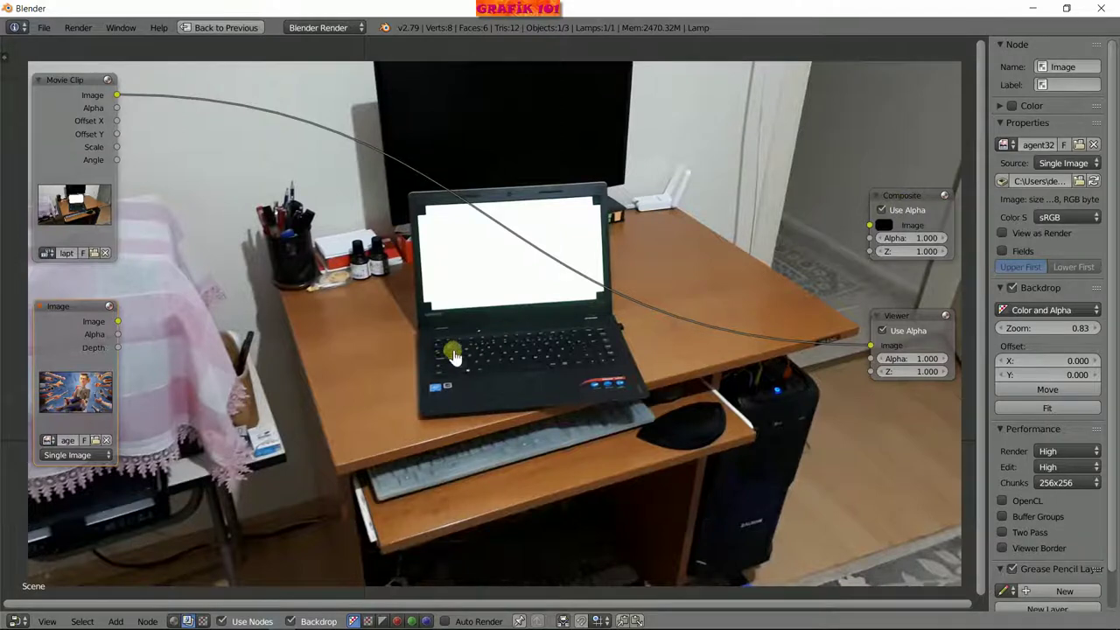
{"action": "key", "text": "shift+a"}
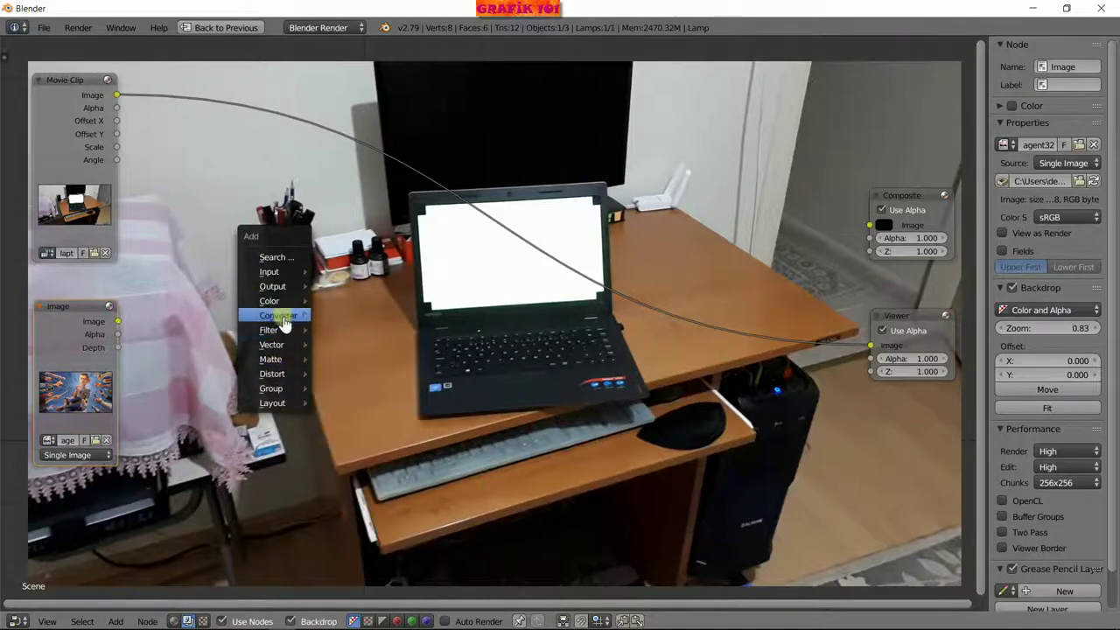
Insert an Alpha Over node between Movie Clip and Viewer, feed it the agent327 image, and move it right.
{"action": "mouse_move", "coordinate": [277, 315]}
{"action": "left_click", "coordinate": [350, 301]}
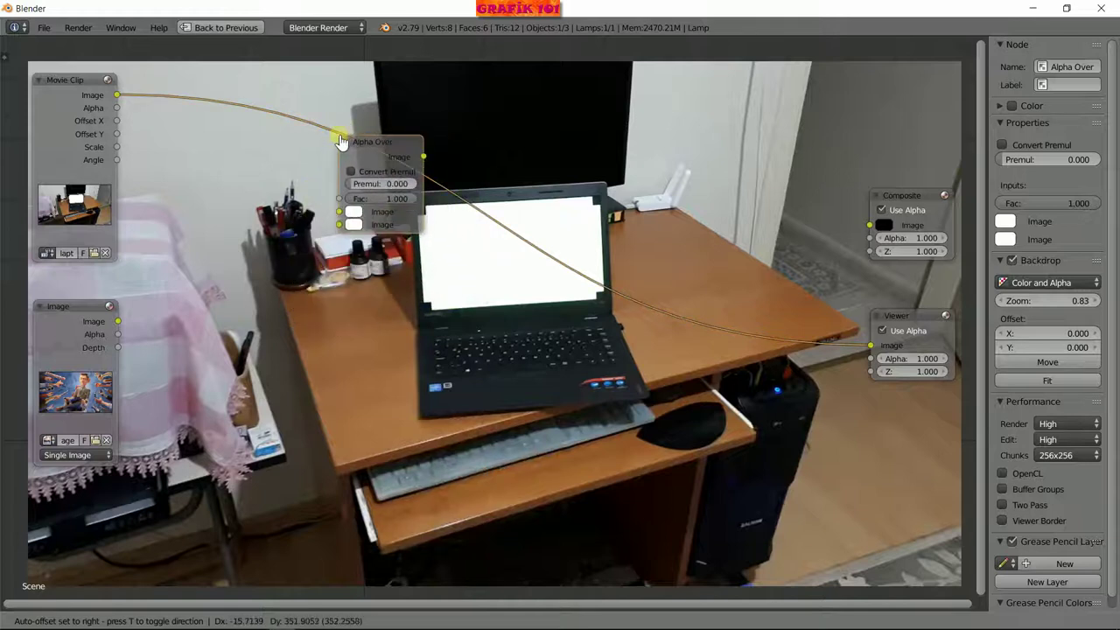
{"action": "left_click", "coordinate": [333, 154]}
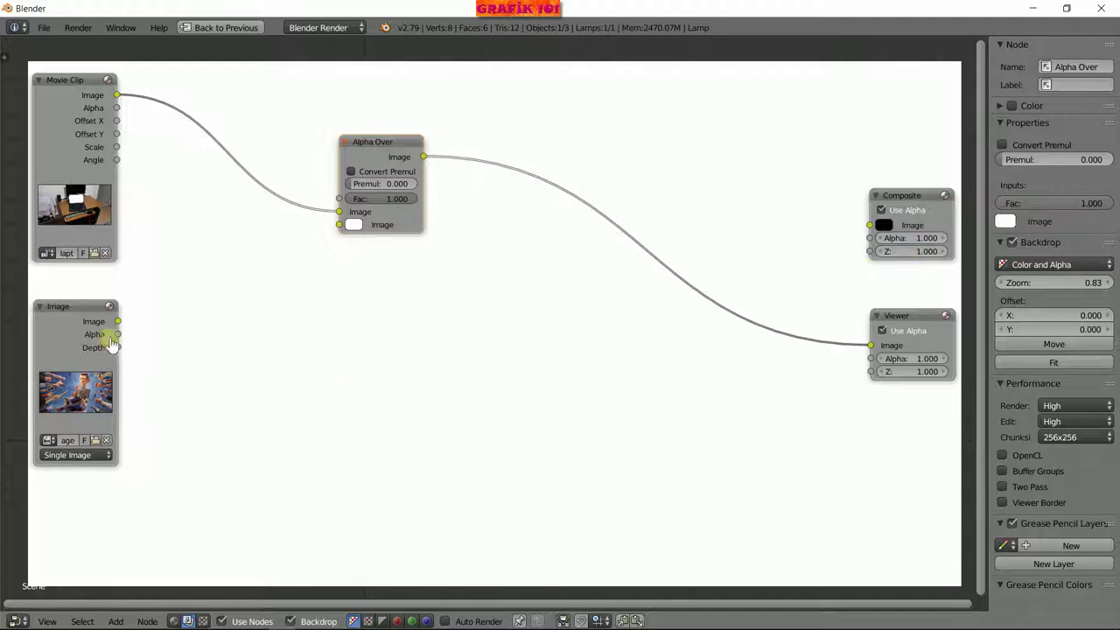
{"action": "mouse_move", "coordinate": [118, 326]}
{"action": "left_mouse_down"}
{"action": "mouse_move", "coordinate": [358, 380]}
{"action": "mouse_move", "coordinate": [800, 393]}
{"action": "mouse_move", "coordinate": [638, 152]}
{"action": "mouse_move", "coordinate": [398, 382]}
{"action": "mouse_move", "coordinate": [283, 283]}
{"action": "mouse_move", "coordinate": [340, 225]}
{"action": "left_mouse_up"}
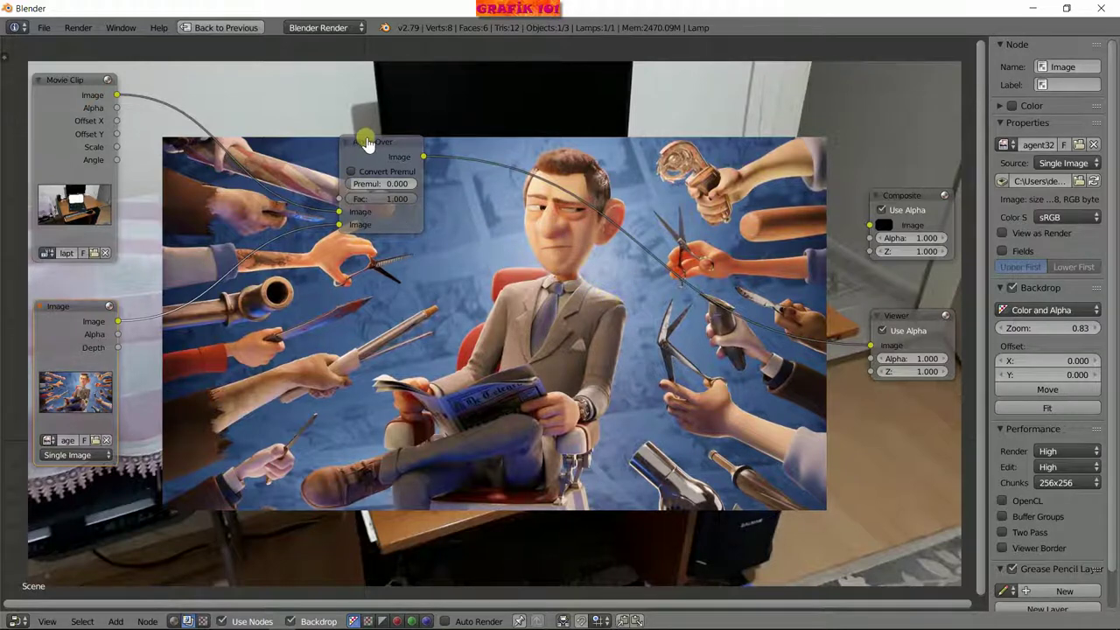
{"action": "mouse_move", "coordinate": [376, 150]}
{"action": "left_mouse_down"}
{"action": "mouse_move", "coordinate": [733, 140]}
{"action": "mouse_move", "coordinate": [740, 167]}
{"action": "left_mouse_up"}
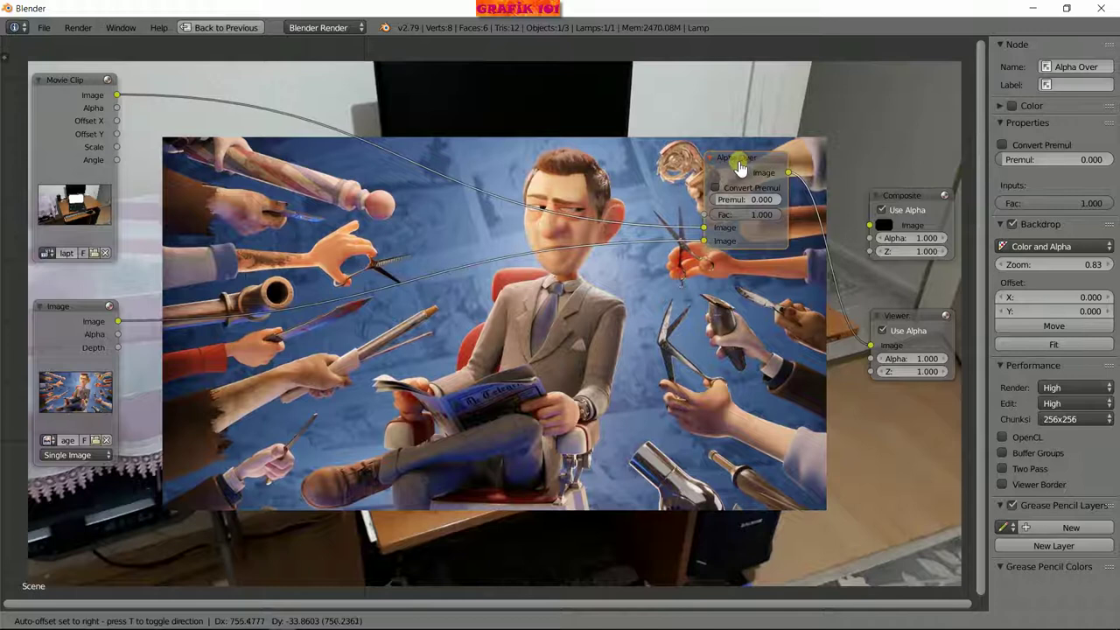
{"action": "left_click_drag", "start_coordinate": [740, 166], "coordinate": [742, 168]}
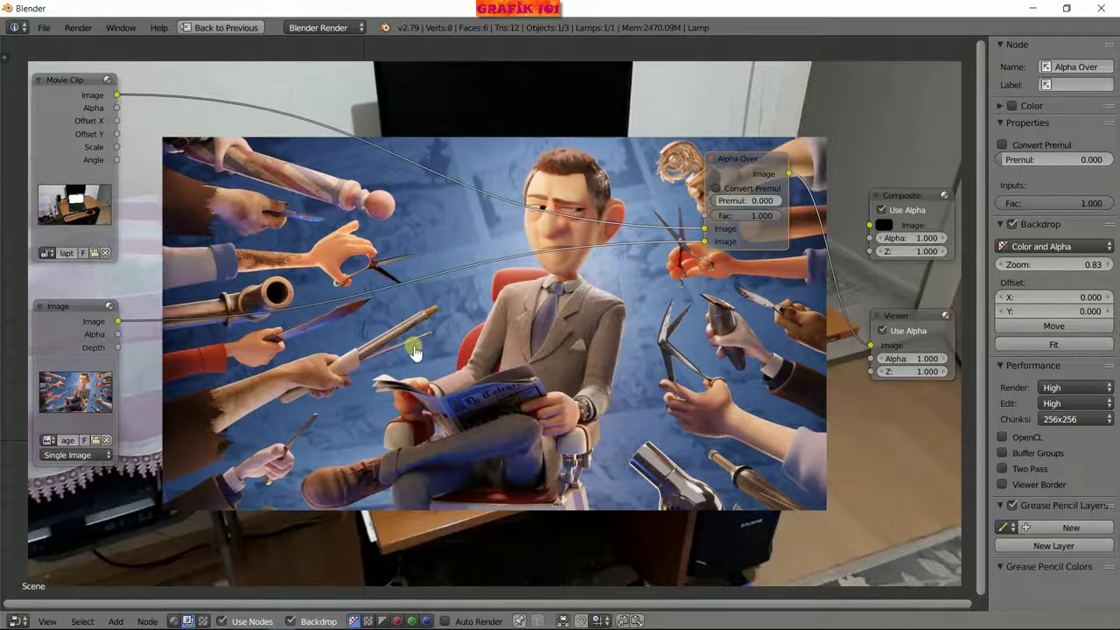
{"action": "key", "text": "shift+a"}
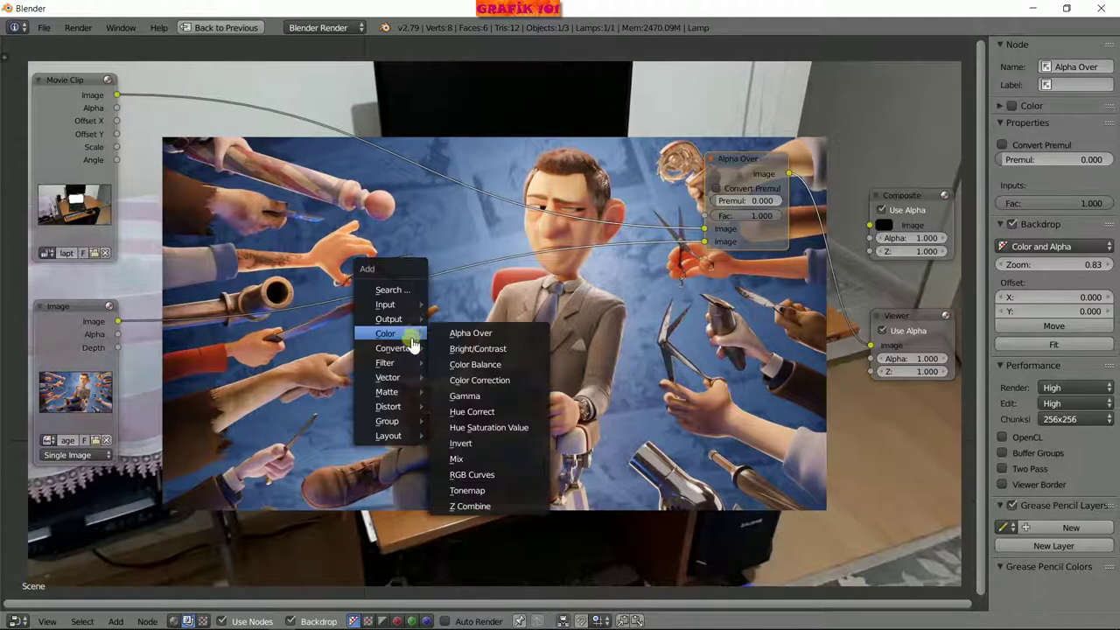
{"action": "mouse_move", "coordinate": [388, 406]}
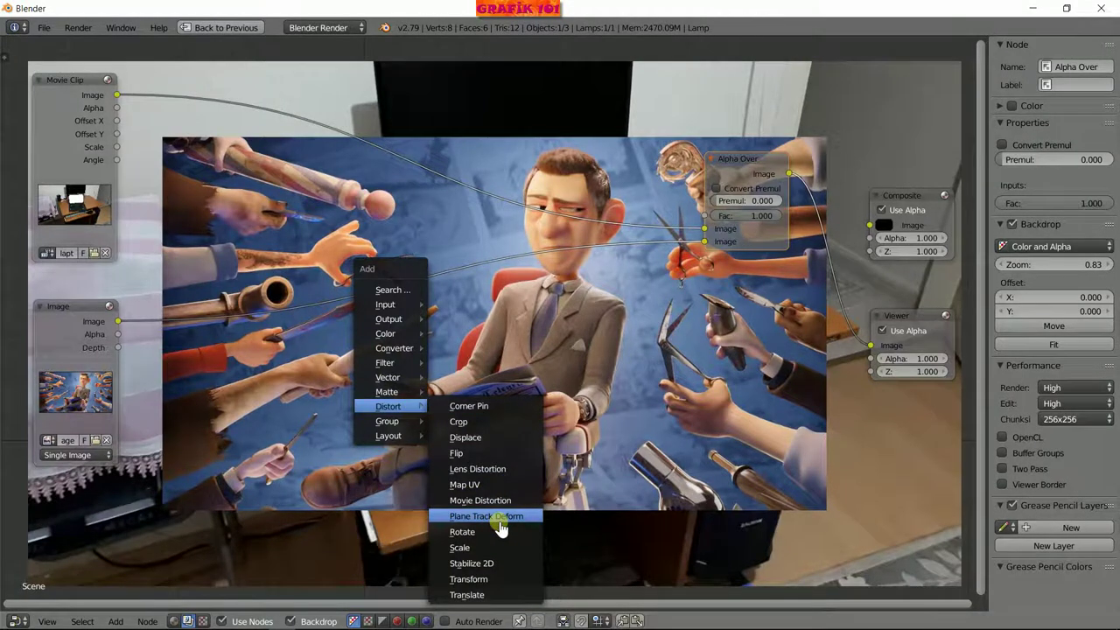
Drop a Plane Track Deform node onto the Image link and shift it left.
{"action": "left_click", "coordinate": [500, 518]}
{"action": "left_click", "coordinate": [363, 278]}
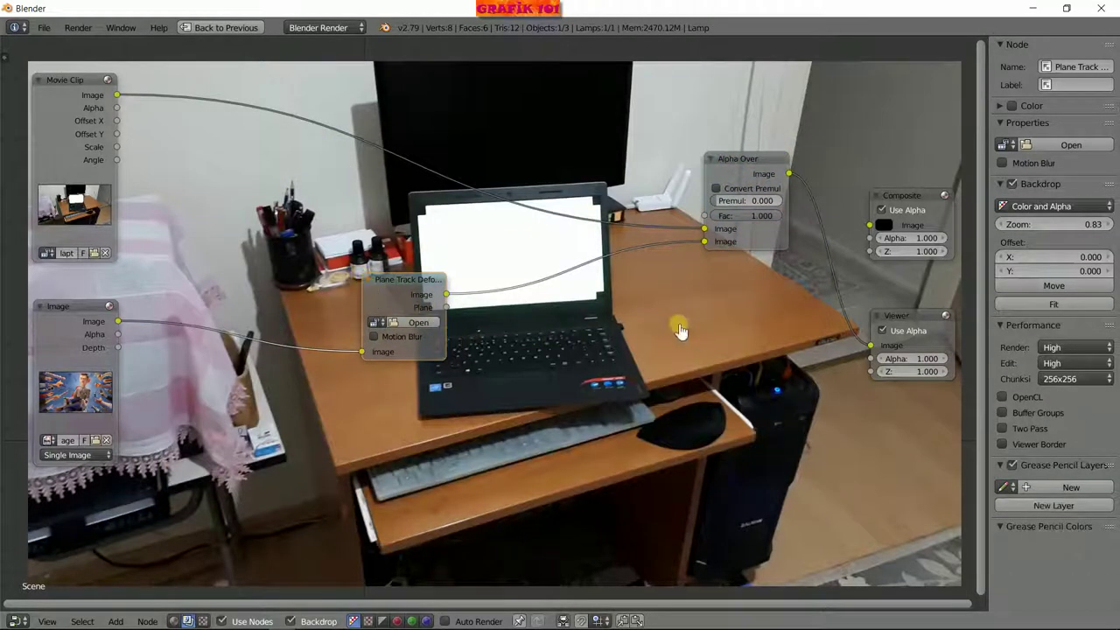
{"action": "left_click_drag", "start_coordinate": [394, 285], "coordinate": [298, 284]}
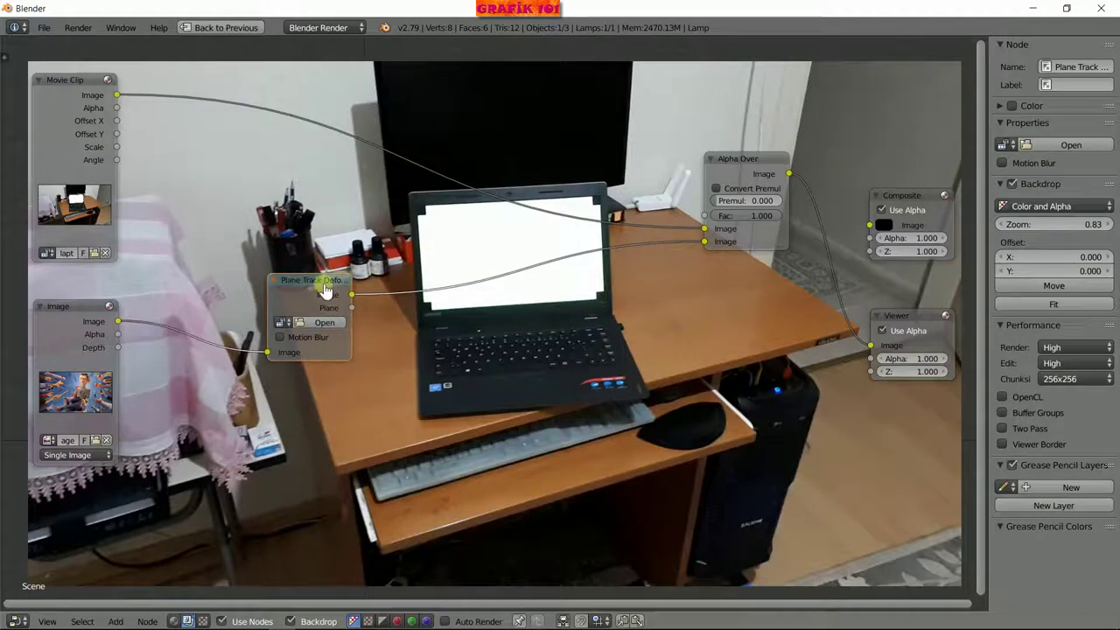
{"action": "mouse_move", "coordinate": [762, 167]}
{"action": "left_mouse_down"}
{"action": "mouse_move", "coordinate": [661, 210]}
{"action": "mouse_move", "coordinate": [608, 169]}
{"action": "left_mouse_up"}
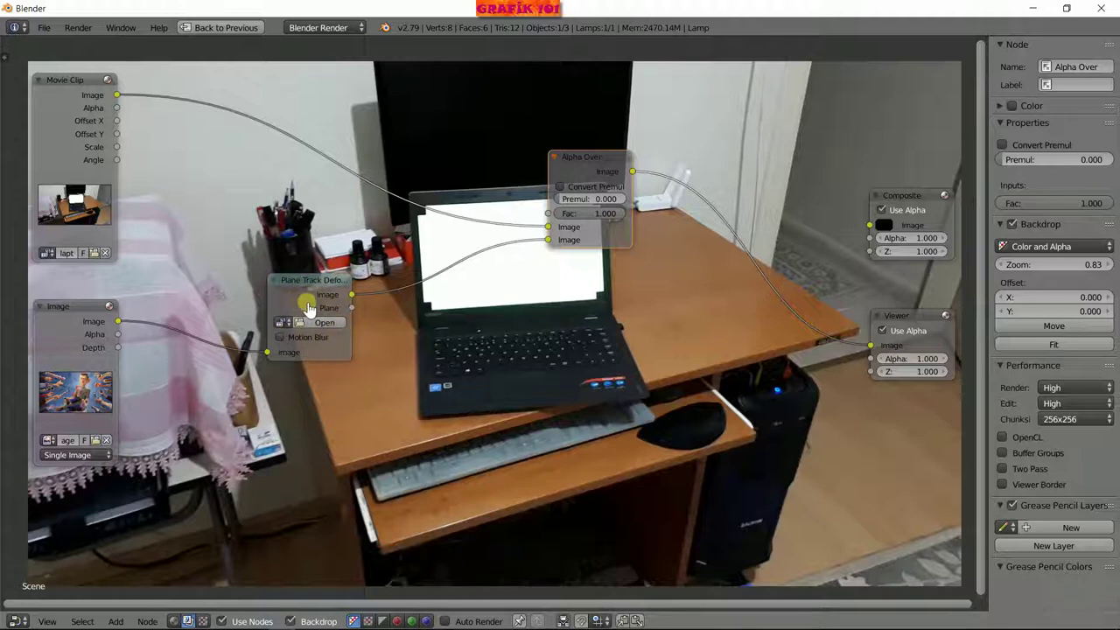
Set the Plane Track Deform node to clip laptop_ekran (1).png, camera Camera, track Plane Track.
{"action": "left_click", "coordinate": [283, 323]}
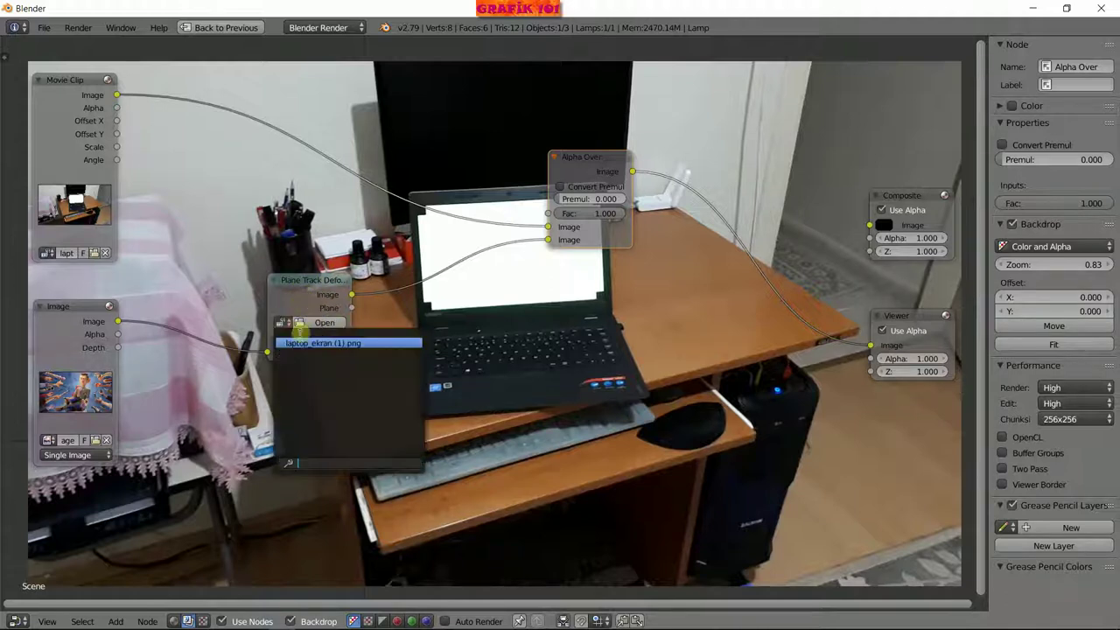
{"action": "left_click", "coordinate": [317, 344]}
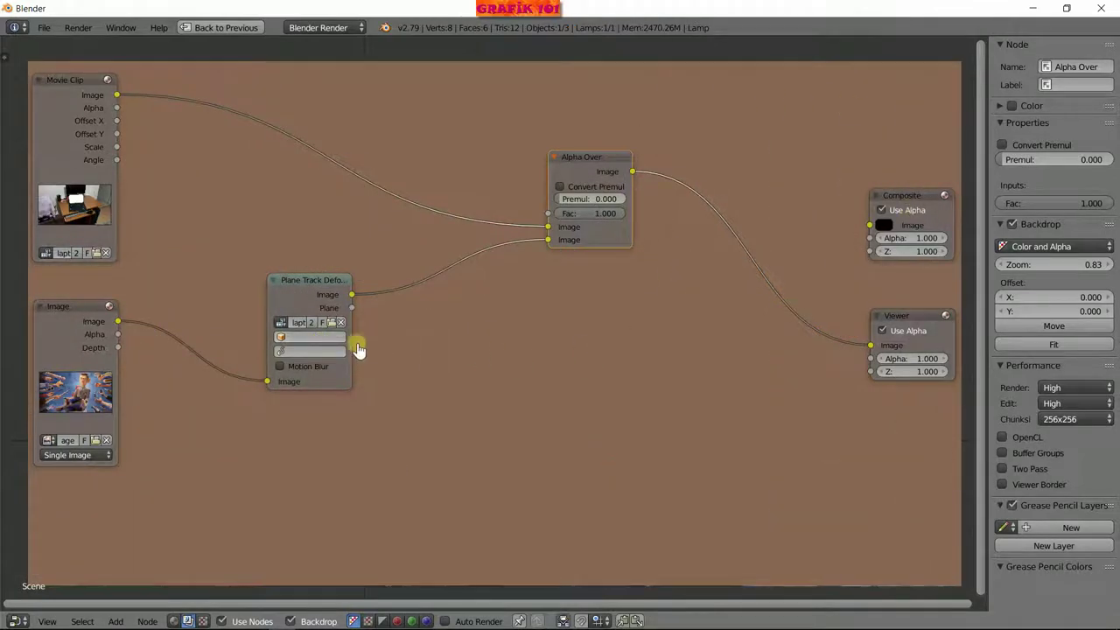
{"action": "left_click", "coordinate": [308, 336]}
{"action": "left_click", "coordinate": [301, 354]}
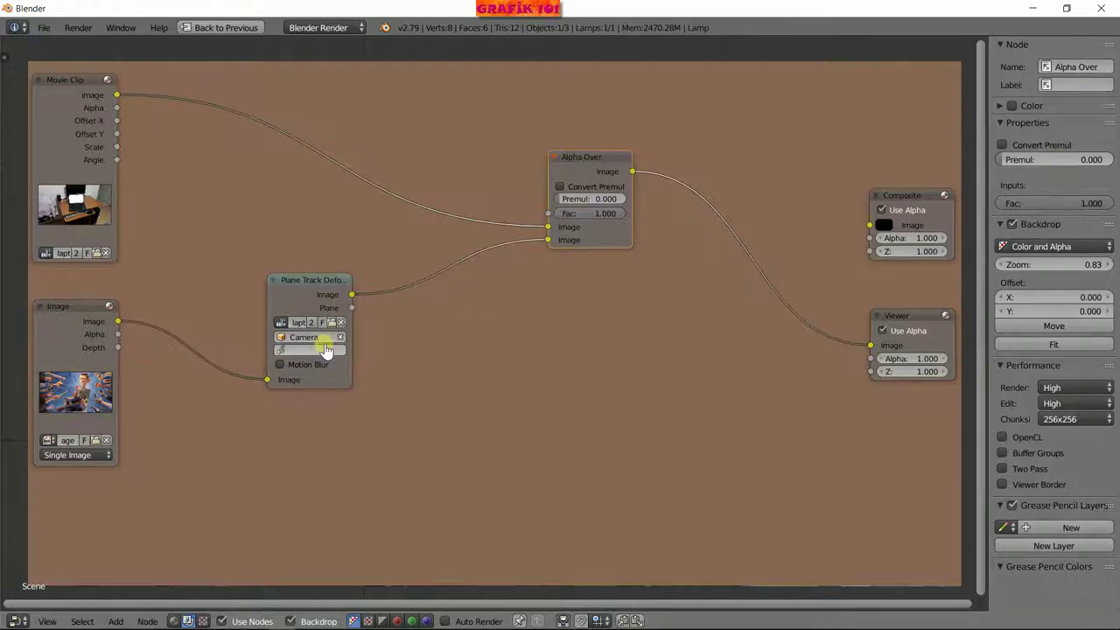
{"action": "left_click", "coordinate": [311, 350]}
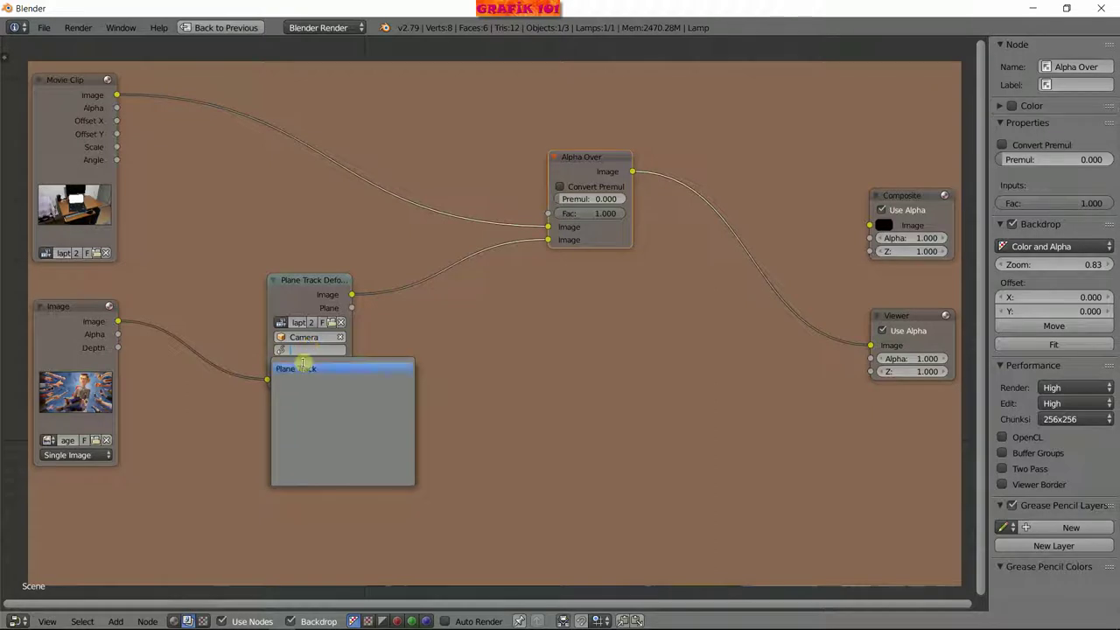
{"action": "left_click", "coordinate": [308, 369]}
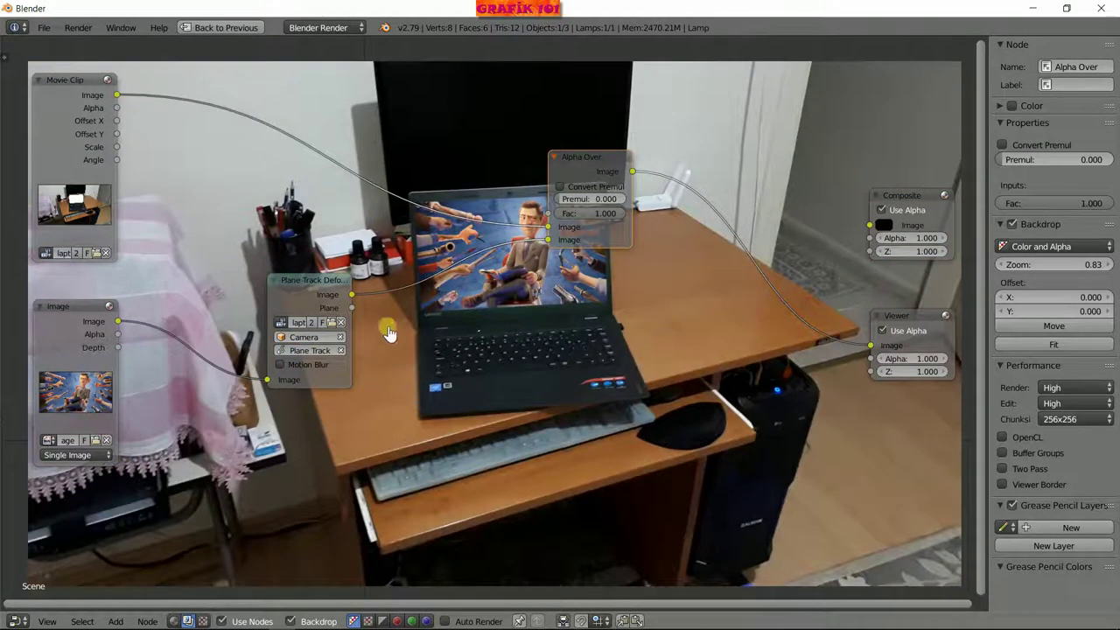
Reposition the Plane Track Deform and Alpha Over nodes and zoom the backdrop to check the mapped image.
{"action": "left_click_drag", "start_coordinate": [313, 290], "coordinate": [252, 301]}
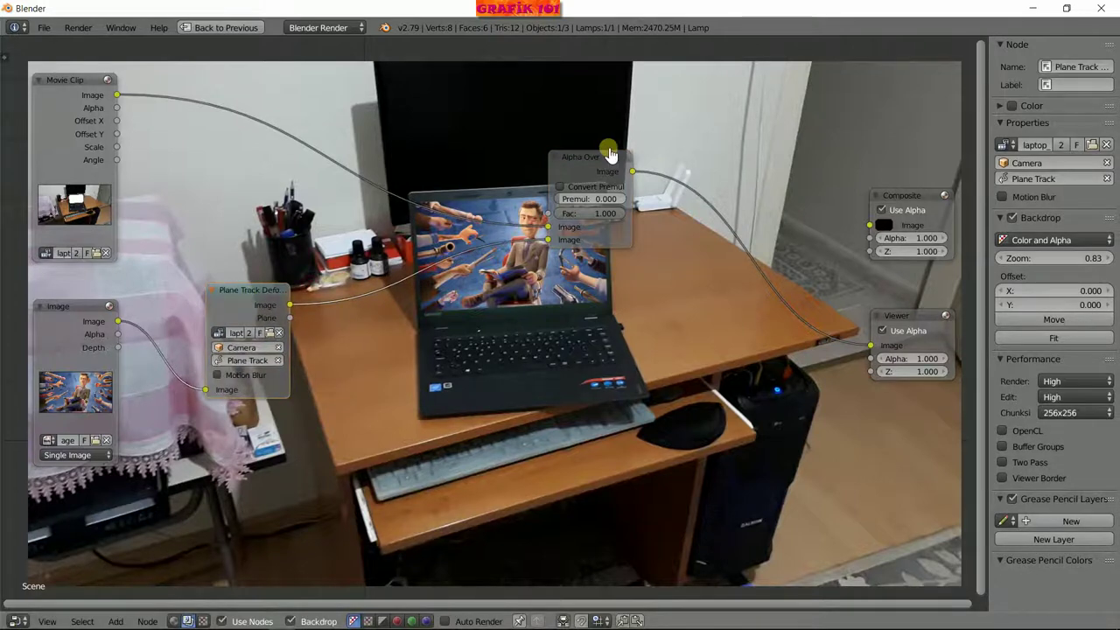
{"action": "left_click_drag", "start_coordinate": [609, 155], "coordinate": [712, 277]}
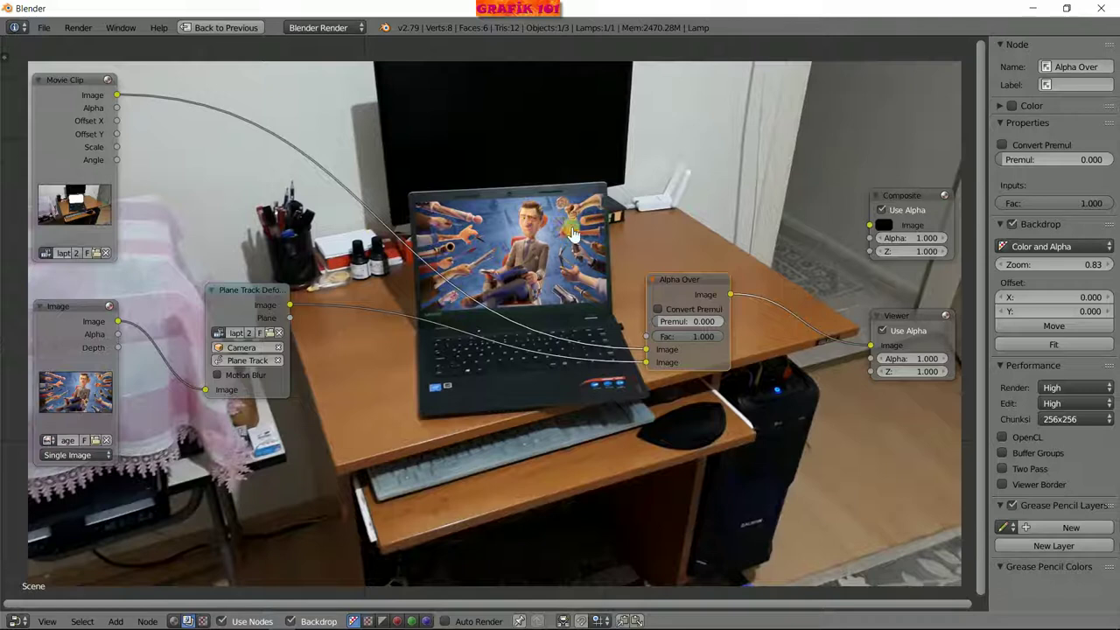
{"action": "scroll", "coordinate": [560, 262], "scroll_direction": "down", "scroll_amount": 2}
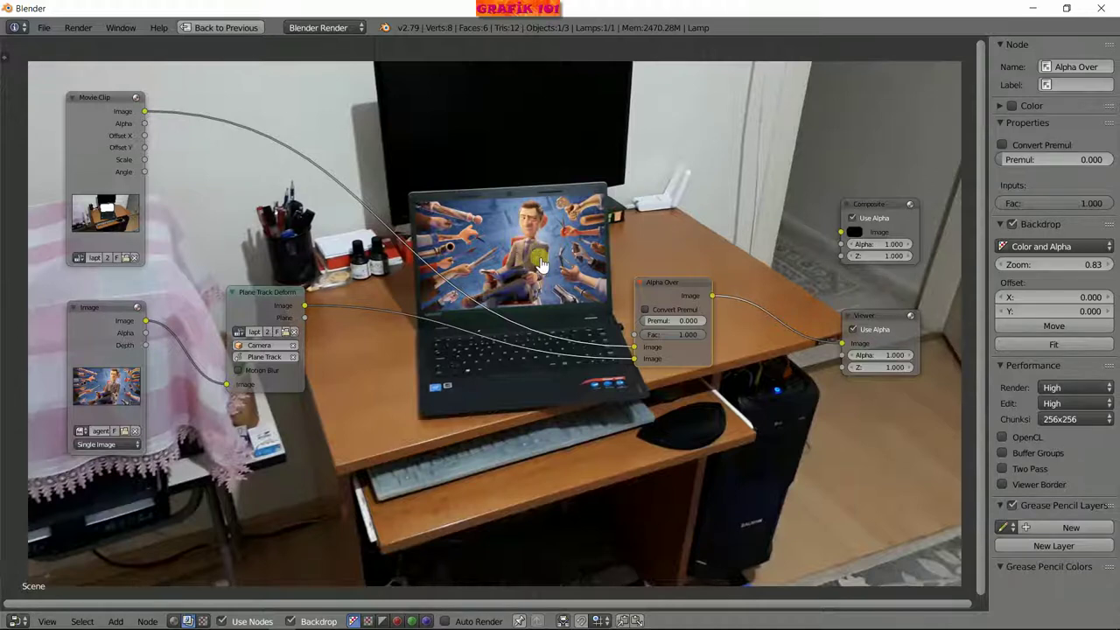
{"action": "key", "text": "v"}
{"action": "key", "text": "v"}
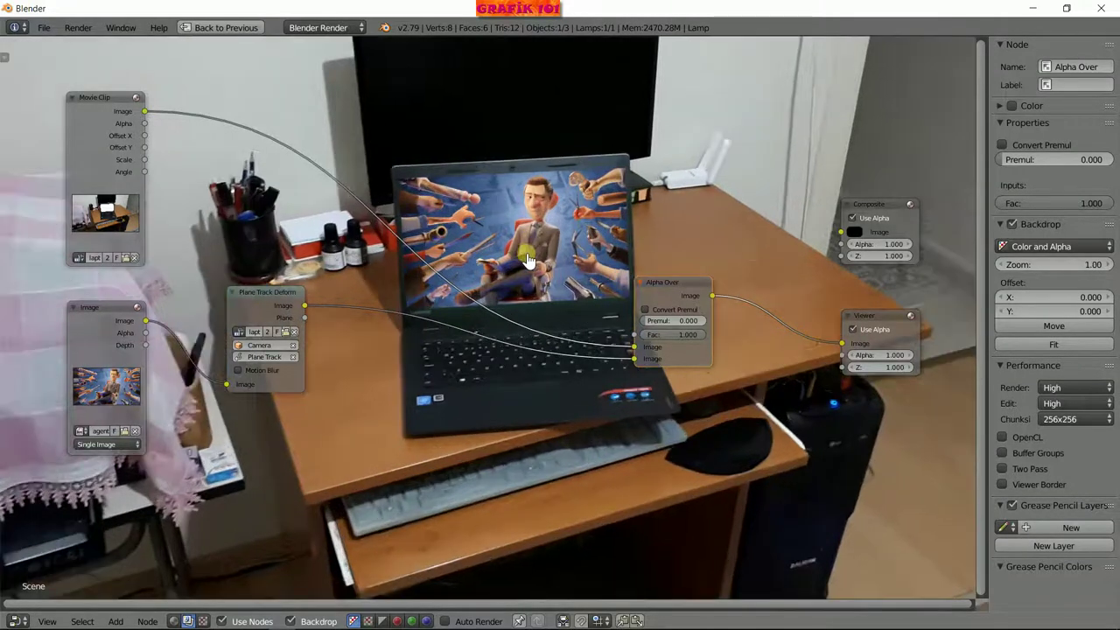
{"action": "key", "text": "v"}
{"action": "key", "text": "v"}
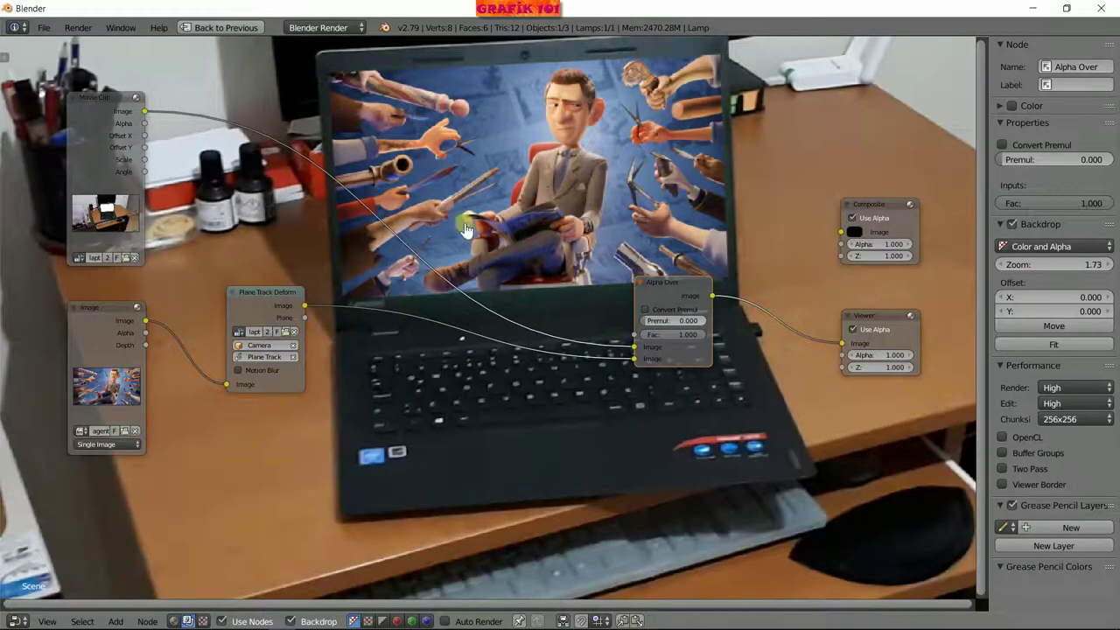
{"action": "key", "text": "v"}
{"action": "key", "text": "v"}
{"action": "key", "text": "v"}
{"action": "key", "text": "v"}
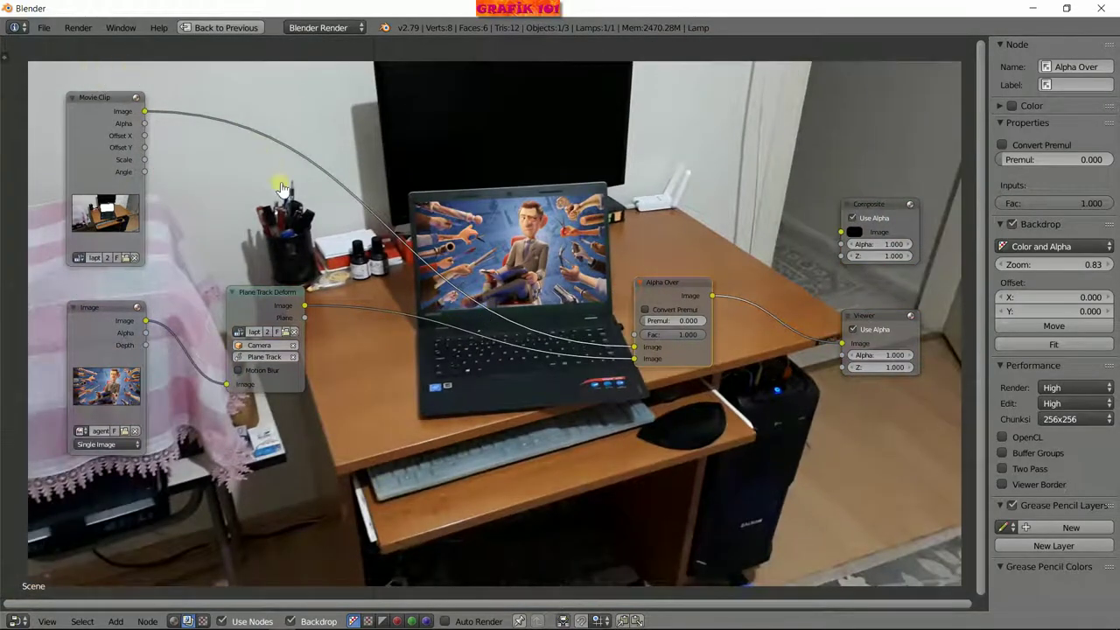
{"action": "left_click_drag", "start_coordinate": [663, 288], "coordinate": [589, 164]}
{"action": "left_click", "coordinate": [76, 33]}
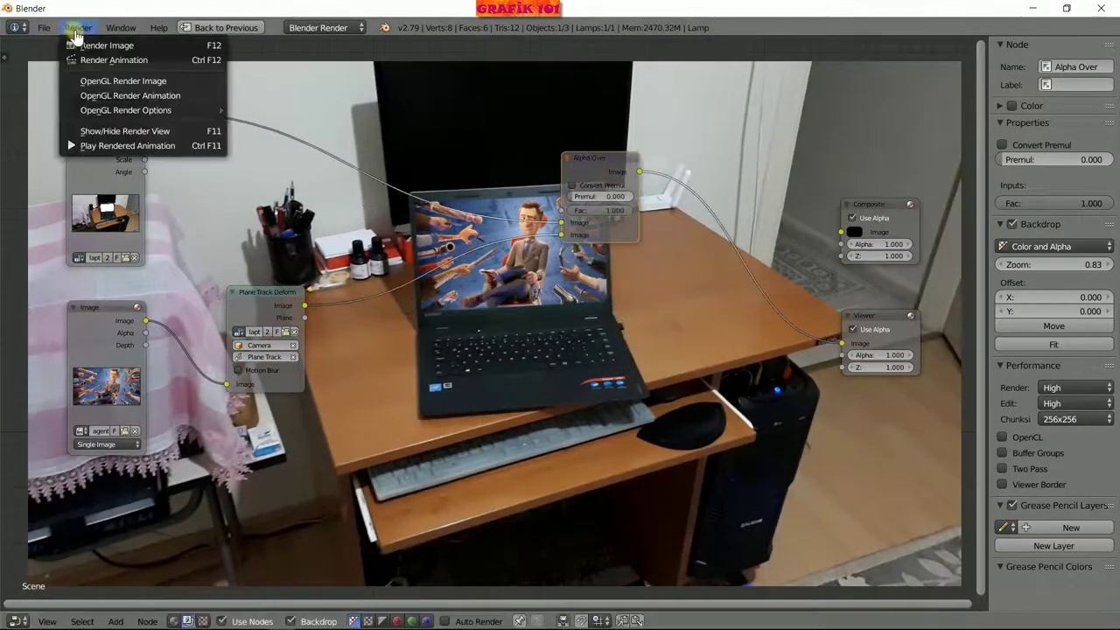
{"action": "left_click", "coordinate": [75, 43]}
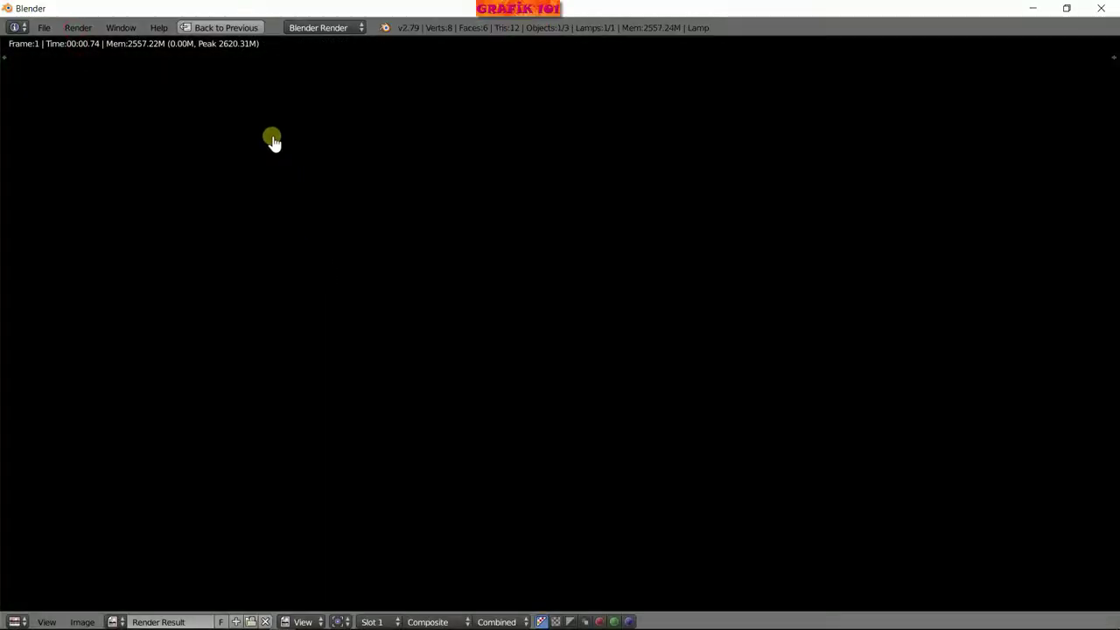
{"action": "left_click", "coordinate": [238, 33]}
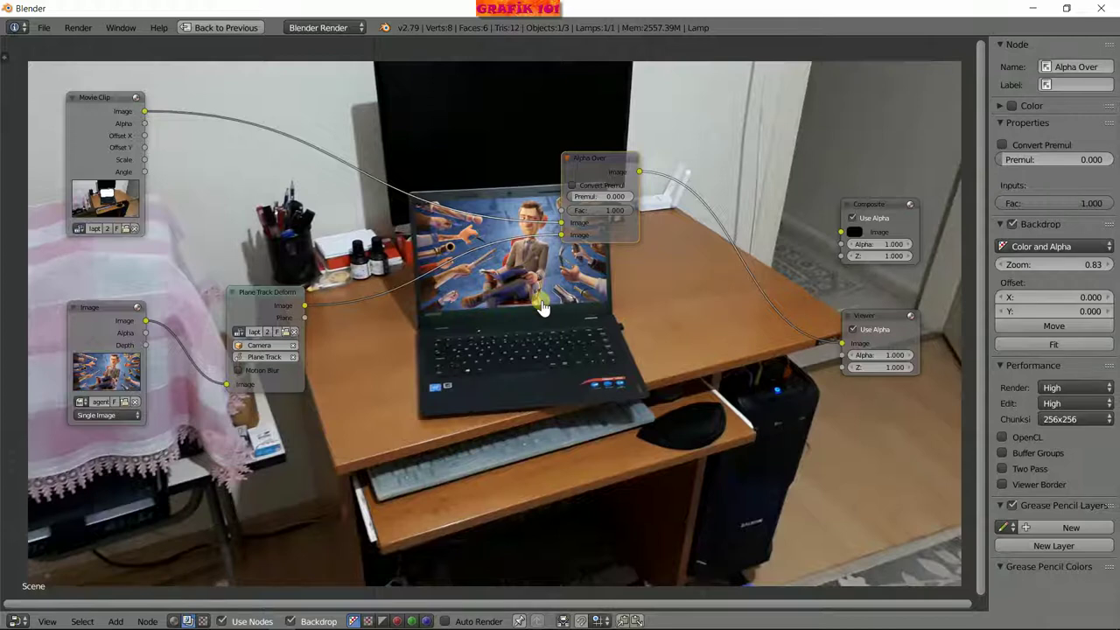
Link the Alpha Over output into the Composite node's Image input, adjusting the node's position.
{"action": "mouse_move", "coordinate": [597, 170]}
{"action": "left_mouse_down"}
{"action": "mouse_move", "coordinate": [661, 173]}
{"action": "mouse_move", "coordinate": [655, 207]}
{"action": "mouse_move", "coordinate": [645, 190]}
{"action": "mouse_move", "coordinate": [507, 180]}
{"action": "mouse_move", "coordinate": [461, 191]}
{"action": "mouse_move", "coordinate": [461, 209]}
{"action": "left_mouse_up"}
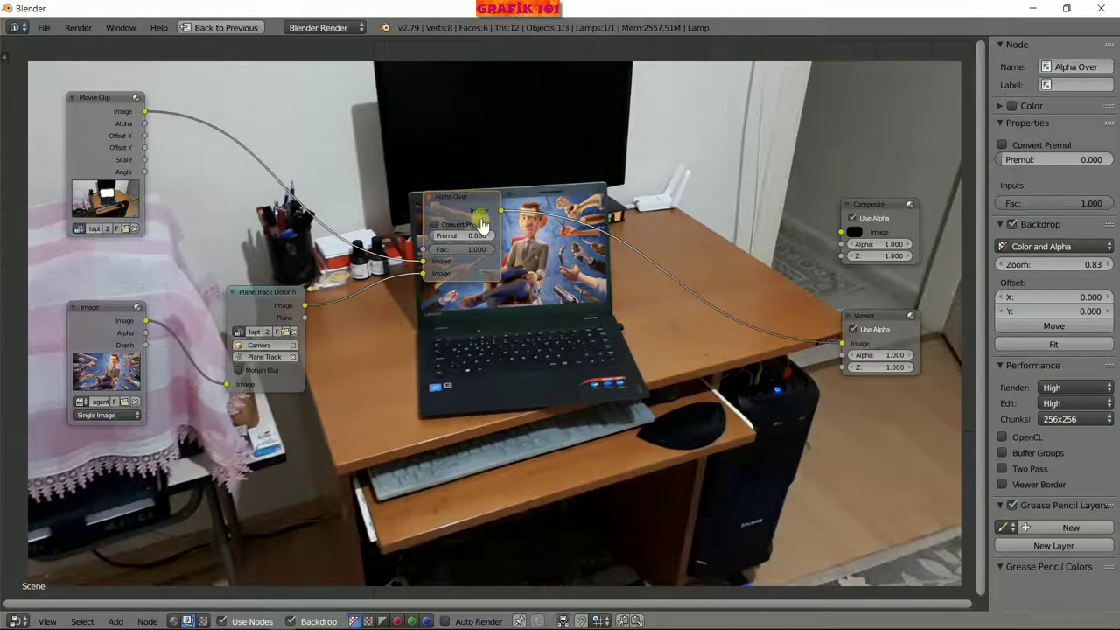
{"action": "left_click_drag", "start_coordinate": [482, 211], "coordinate": [540, 154]}
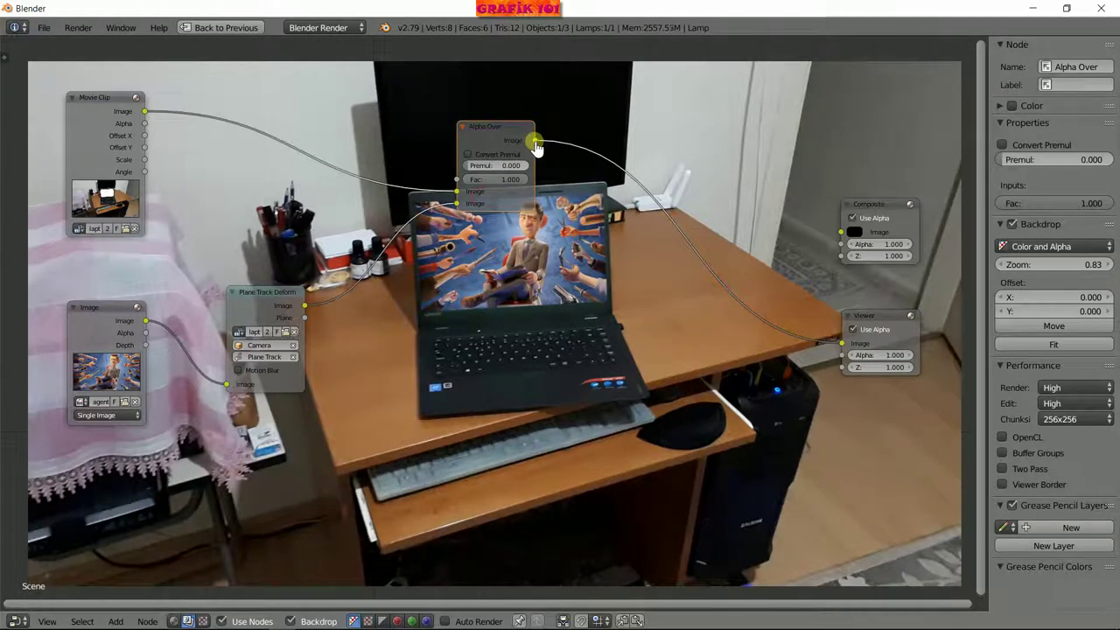
{"action": "left_click_drag", "start_coordinate": [535, 144], "coordinate": [843, 244]}
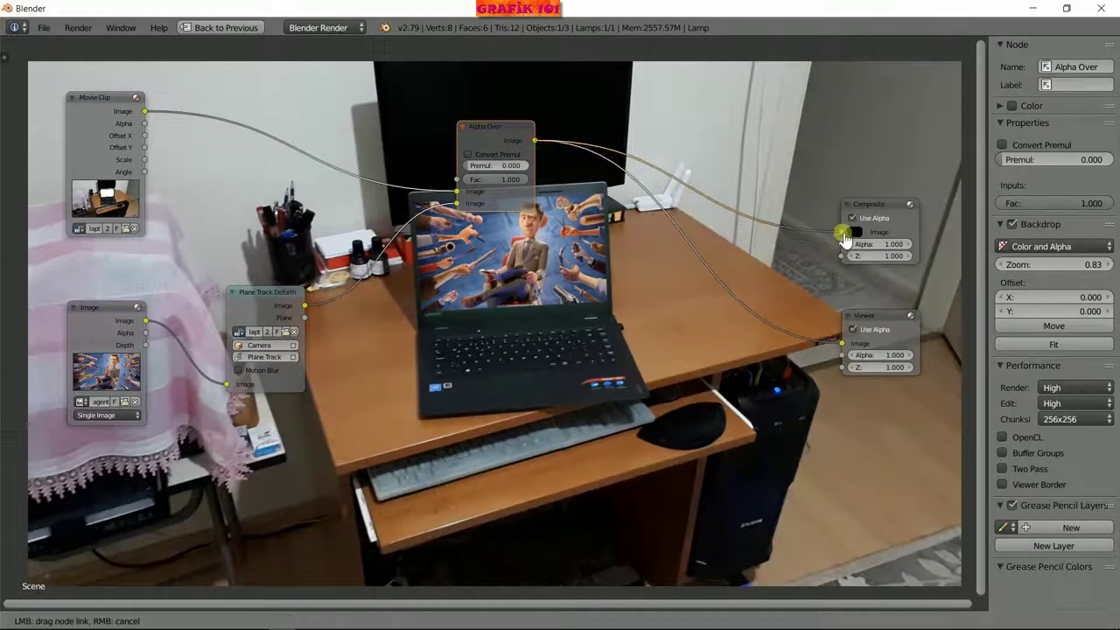
{"action": "left_click_drag", "start_coordinate": [842, 243], "coordinate": [842, 233]}
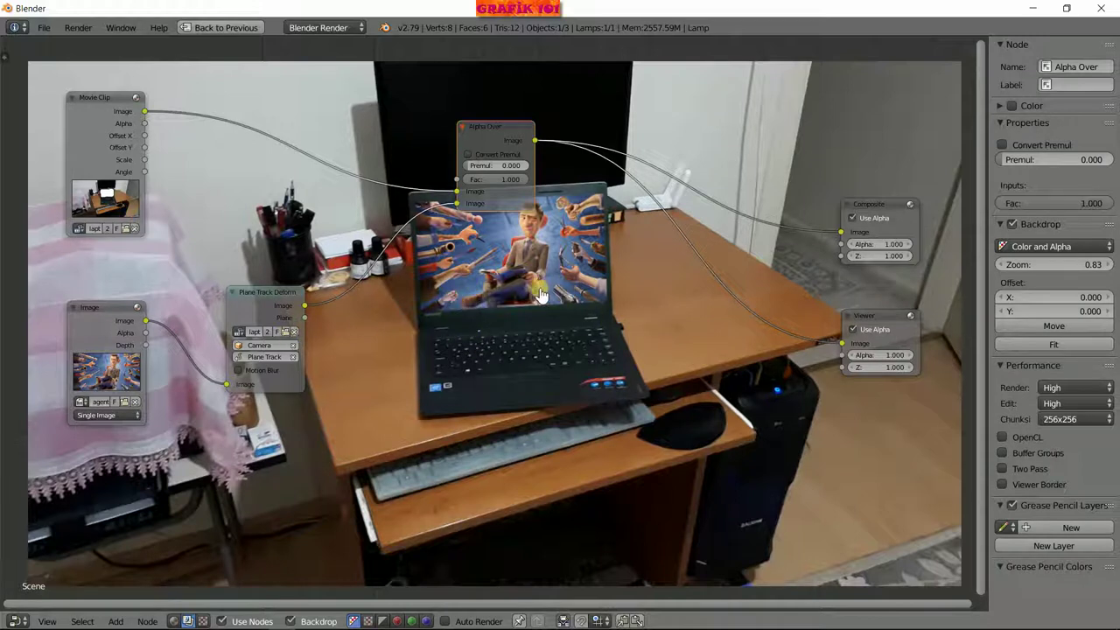
{"action": "mouse_move", "coordinate": [496, 129]}
{"action": "left_mouse_down"}
{"action": "mouse_move", "coordinate": [471, 131]}
{"action": "mouse_move", "coordinate": [506, 151]}
{"action": "left_mouse_up"}
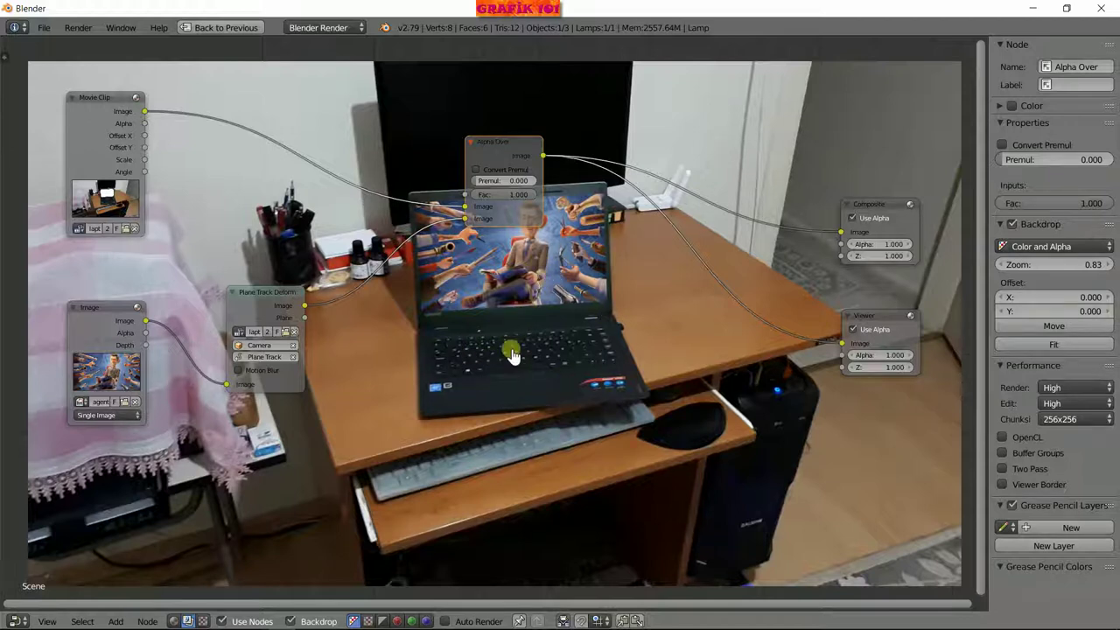
{"action": "mouse_move", "coordinate": [522, 166]}
{"action": "left_mouse_down"}
{"action": "mouse_move", "coordinate": [508, 162]}
{"action": "mouse_move", "coordinate": [514, 180]}
{"action": "left_mouse_up"}
Render the current frame, then dismiss the render view.
{"action": "left_click", "coordinate": [77, 28]}
{"action": "left_click", "coordinate": [75, 44]}
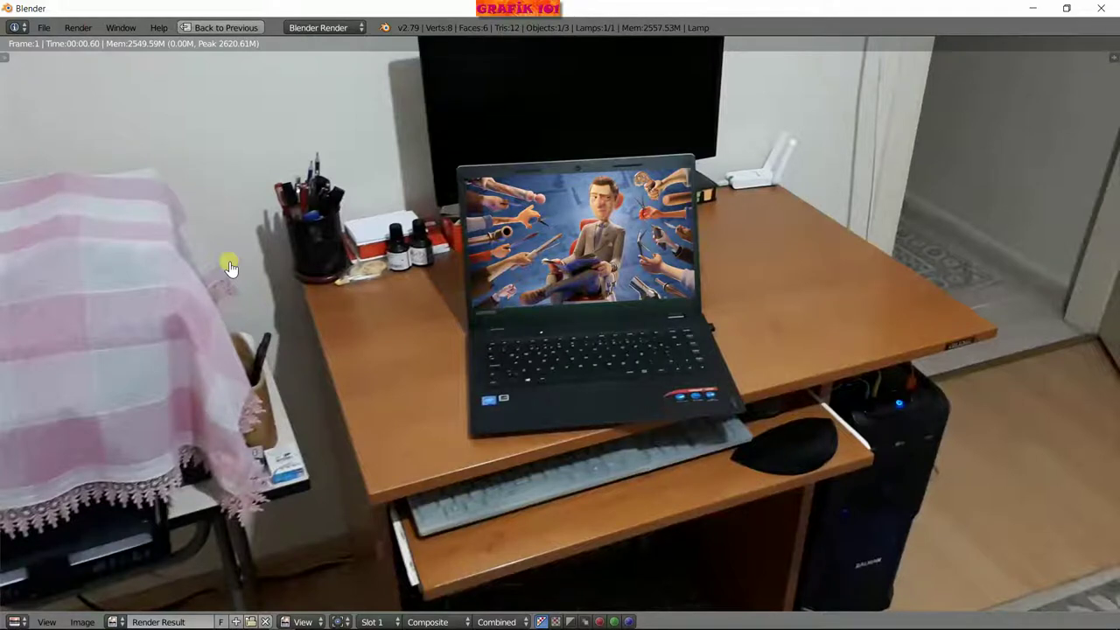
{"action": "key", "text": "Escape"}
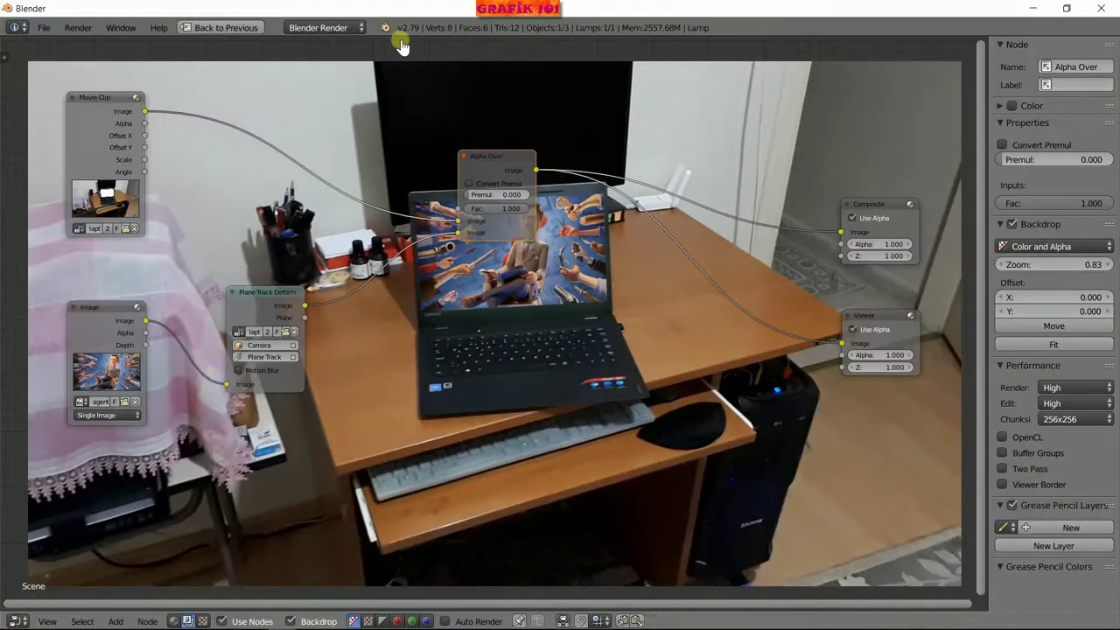
Play the animation, switch to the Motion Tracking layout, and stop the clip playback.
{"action": "key", "text": "ctrl+Up"}
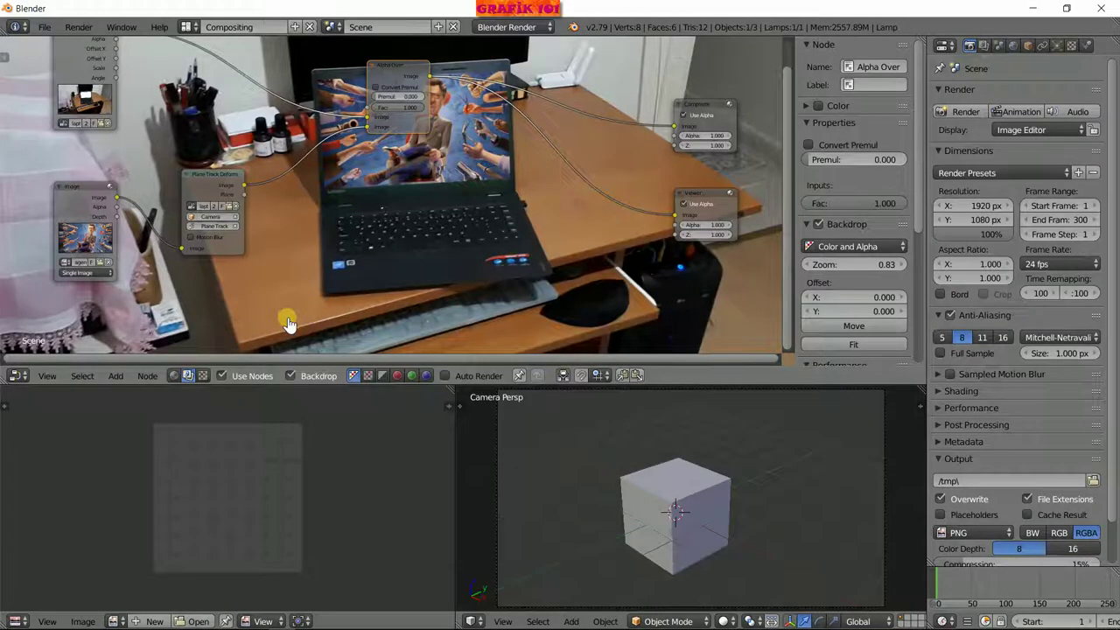
{"action": "key", "text": "alt+a"}
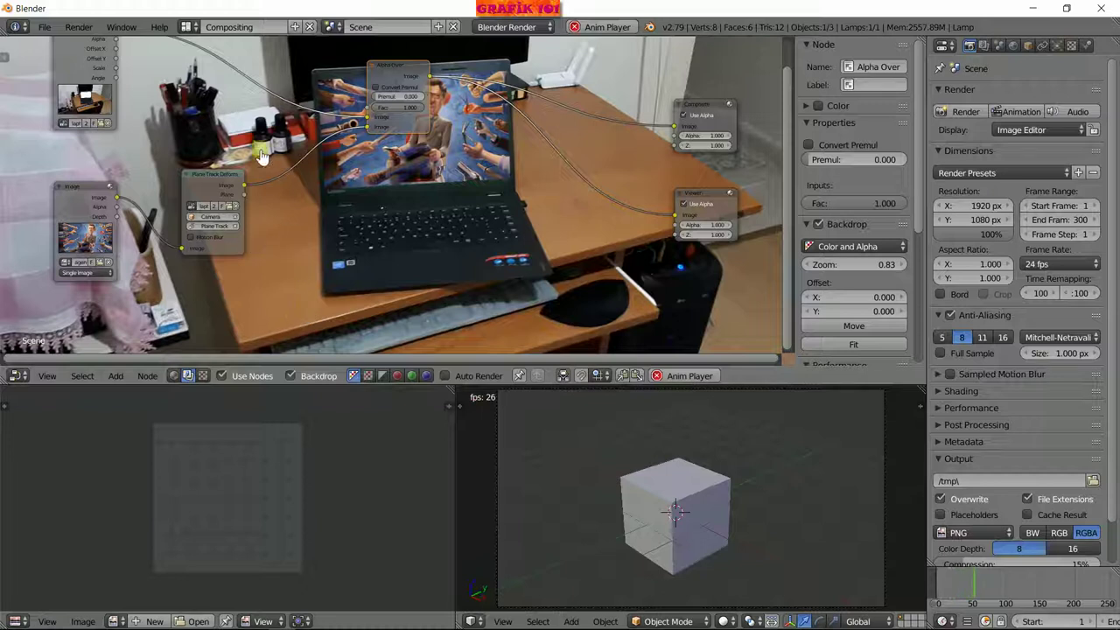
{"action": "left_click", "coordinate": [185, 27]}
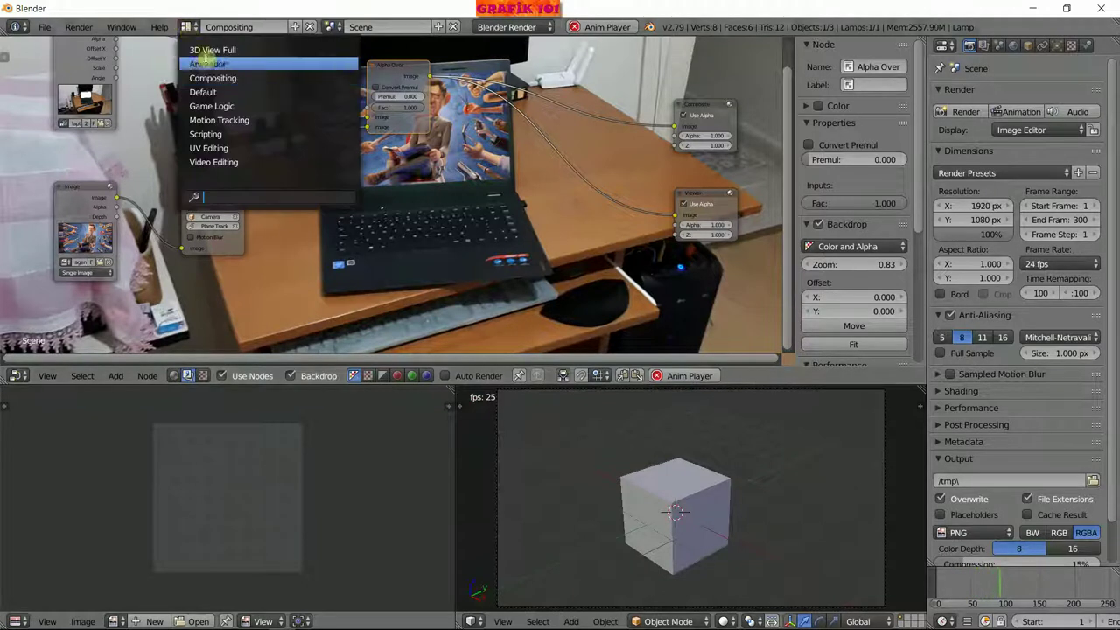
{"action": "left_click", "coordinate": [226, 119]}
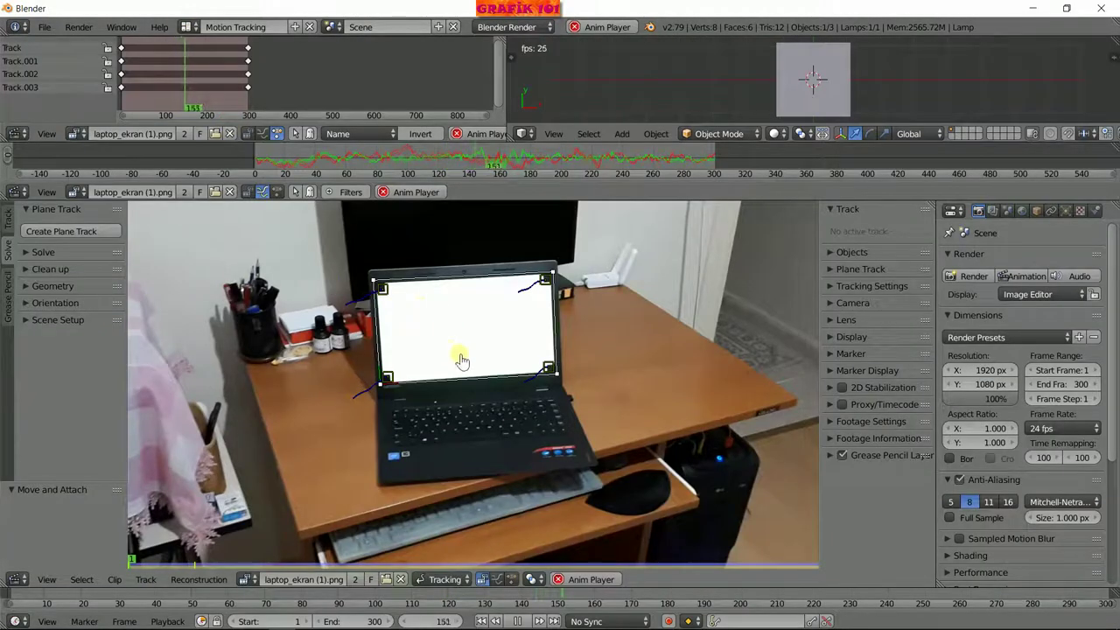
{"action": "key", "text": "space"}
{"action": "key", "text": "Escape"}
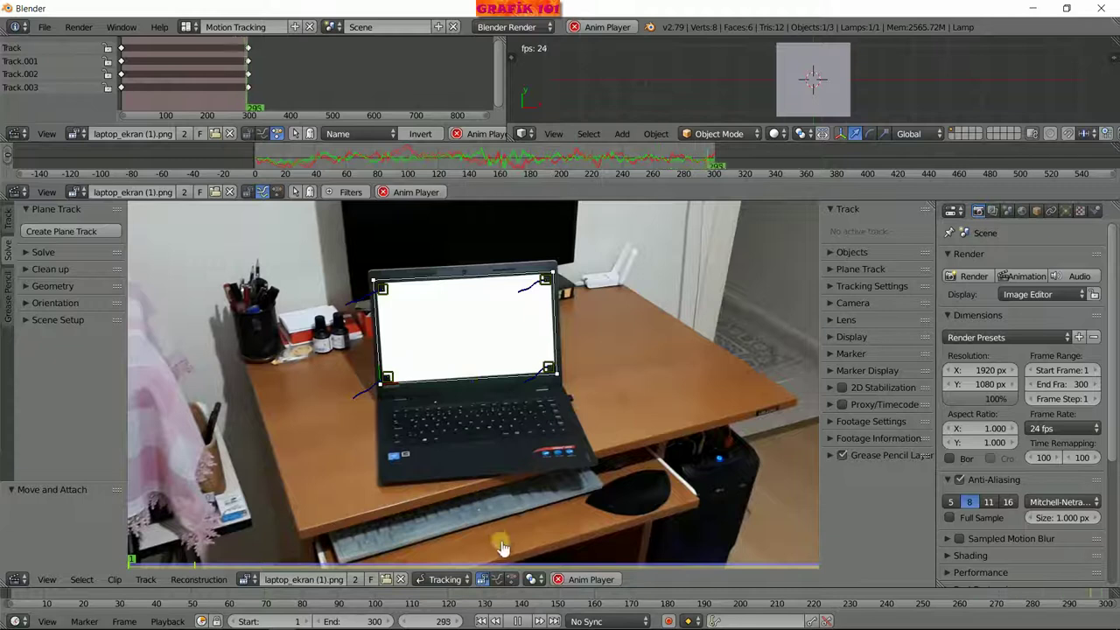
{"action": "left_click", "coordinate": [520, 621]}
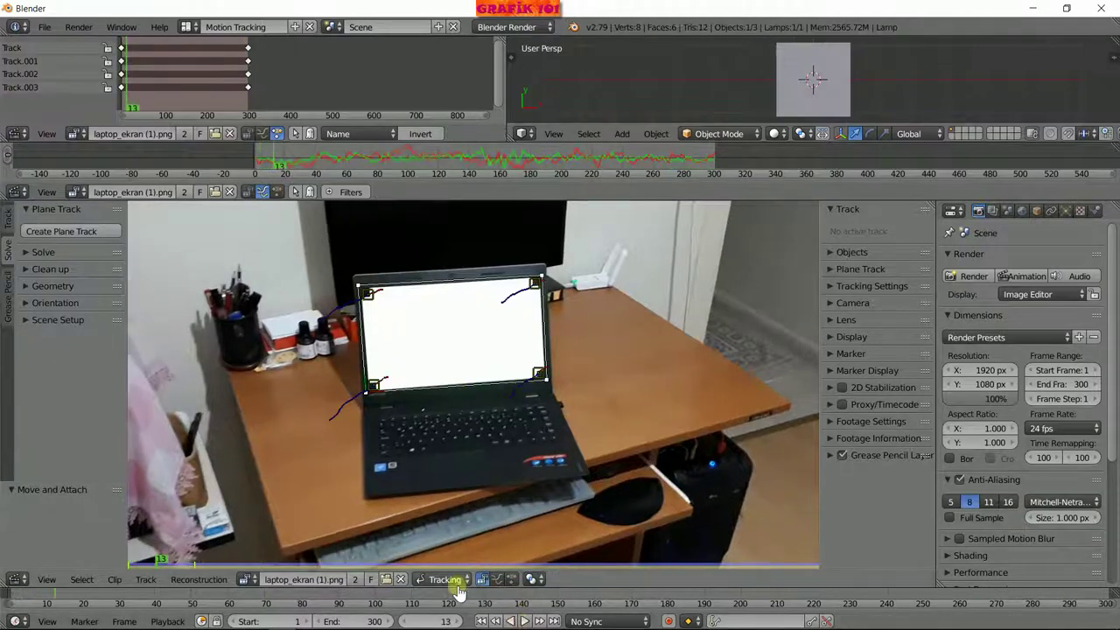
Enlarge the timeline and scrub to frame 182, centring the laptop screen in the clip view.
{"action": "left_click_drag", "start_coordinate": [459, 592], "coordinate": [458, 563]}
{"action": "left_click_drag", "start_coordinate": [225, 577], "coordinate": [571, 573]}
{"action": "scroll", "coordinate": [423, 409], "scroll_direction": "up", "scroll_amount": 3}
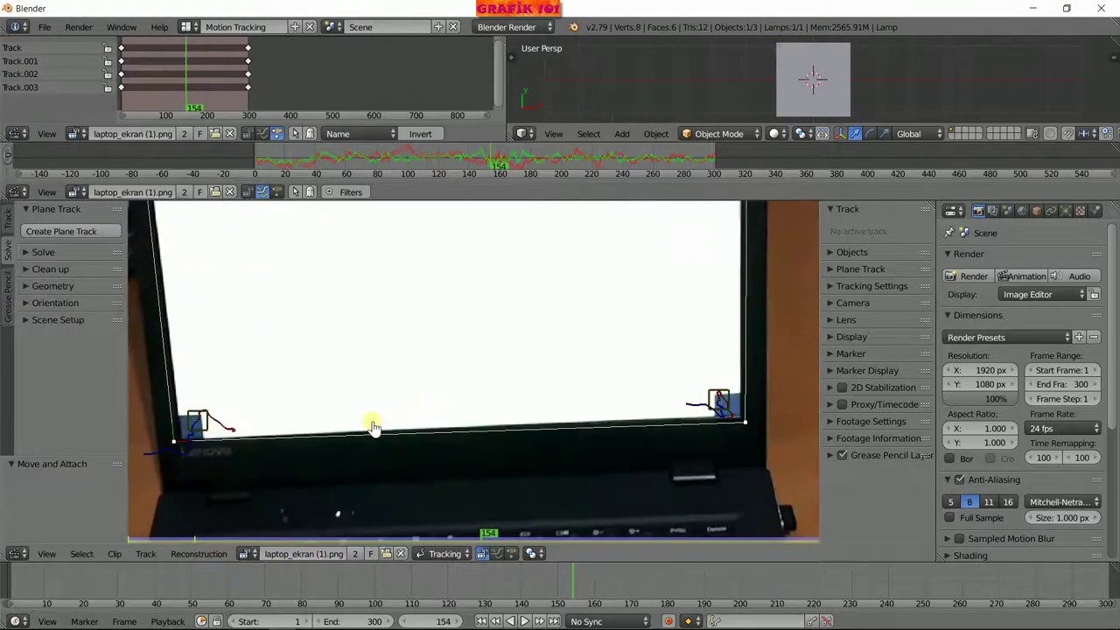
{"action": "scroll", "coordinate": [409, 434], "scroll_direction": "down", "scroll_amount": 2}
{"action": "scroll", "coordinate": [446, 429], "scroll_direction": "down", "scroll_amount": 1}
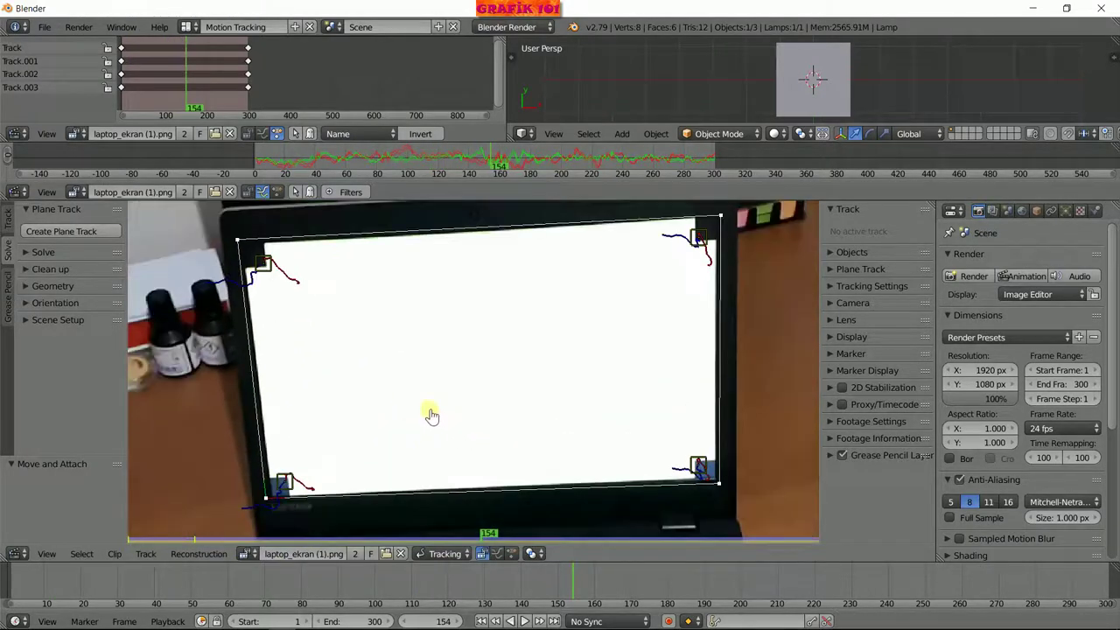
{"action": "middle_click_drag", "start_coordinate": [375, 408], "coordinate": [402, 390]}
{"action": "left_click_drag", "start_coordinate": [569, 580], "coordinate": [679, 573]}
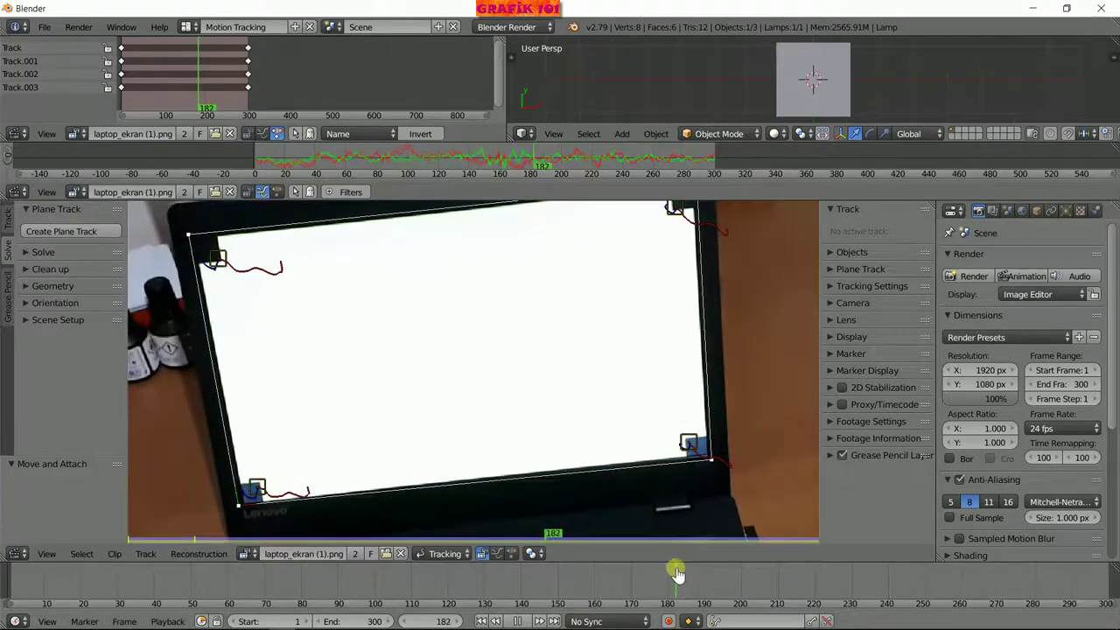
{"action": "left_click", "coordinate": [241, 512]}
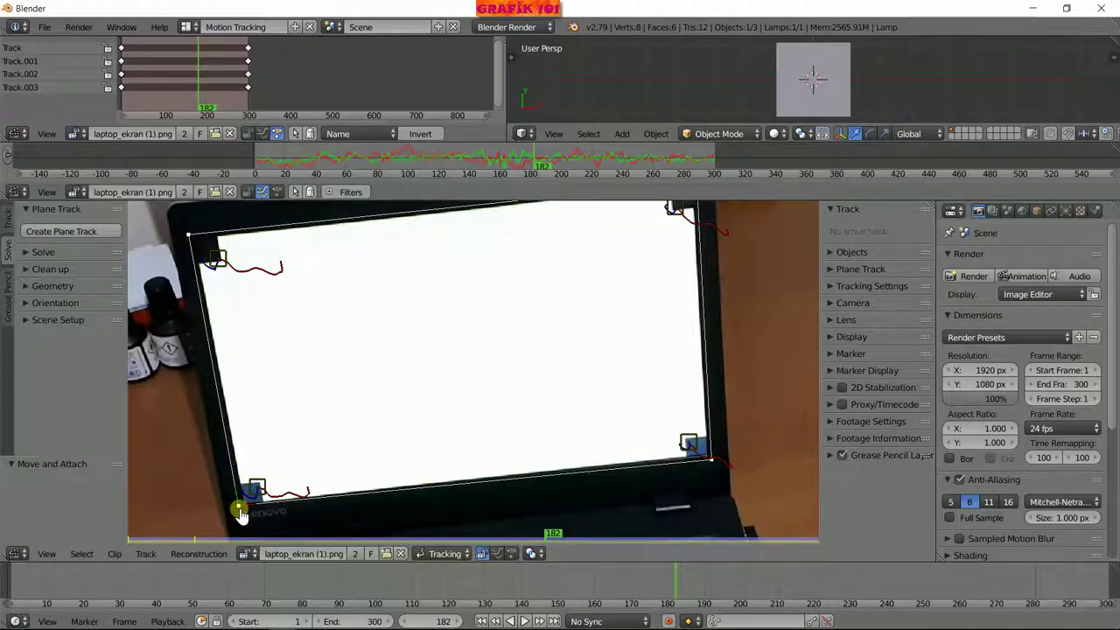
Render frame 182, zoom in on the screen edges to inspect, then return to the tracked clip.
{"action": "left_click", "coordinate": [78, 26]}
{"action": "left_click", "coordinate": [96, 44]}
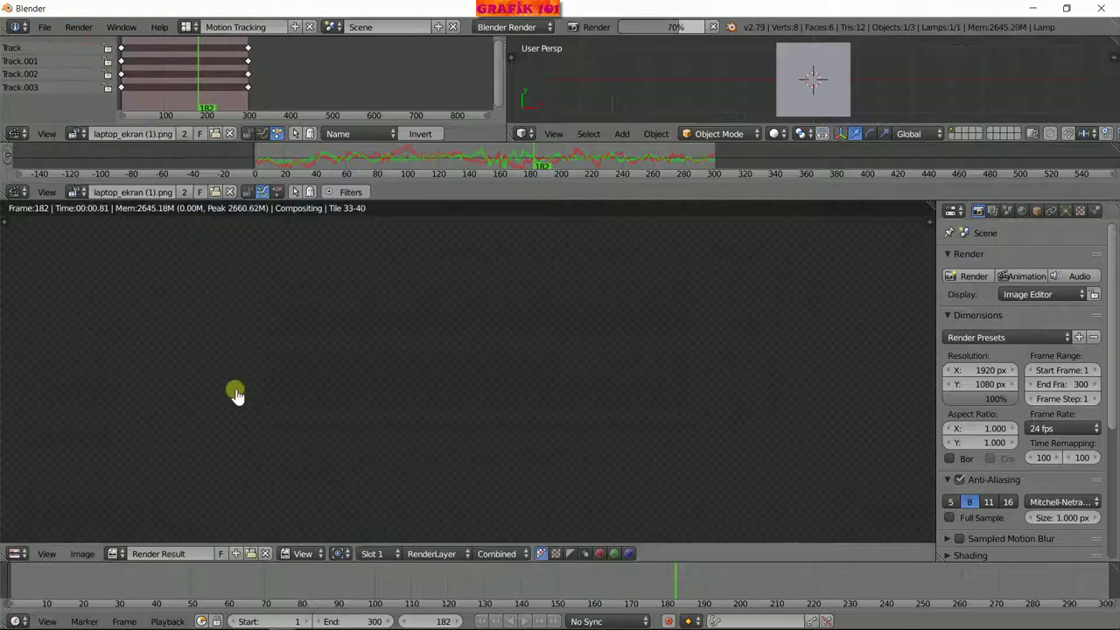
{"action": "scroll", "coordinate": [237, 429], "scroll_direction": "up", "scroll_amount": 3}
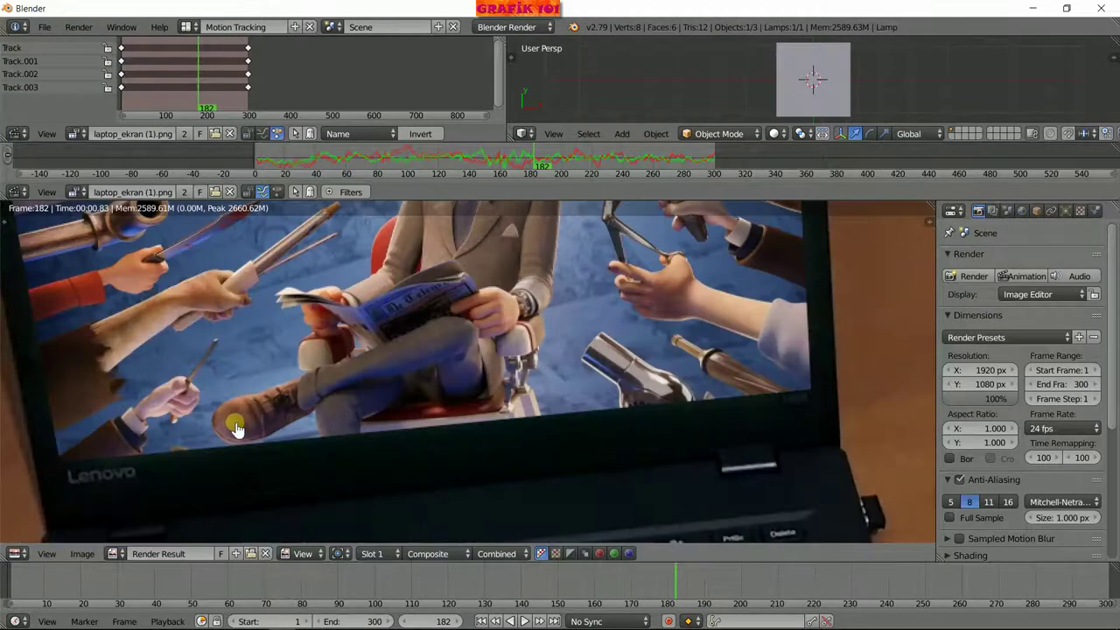
{"action": "scroll", "coordinate": [136, 428], "scroll_direction": "up", "scroll_amount": 2}
{"action": "middle_click_drag", "start_coordinate": [136, 428], "coordinate": [137, 218]}
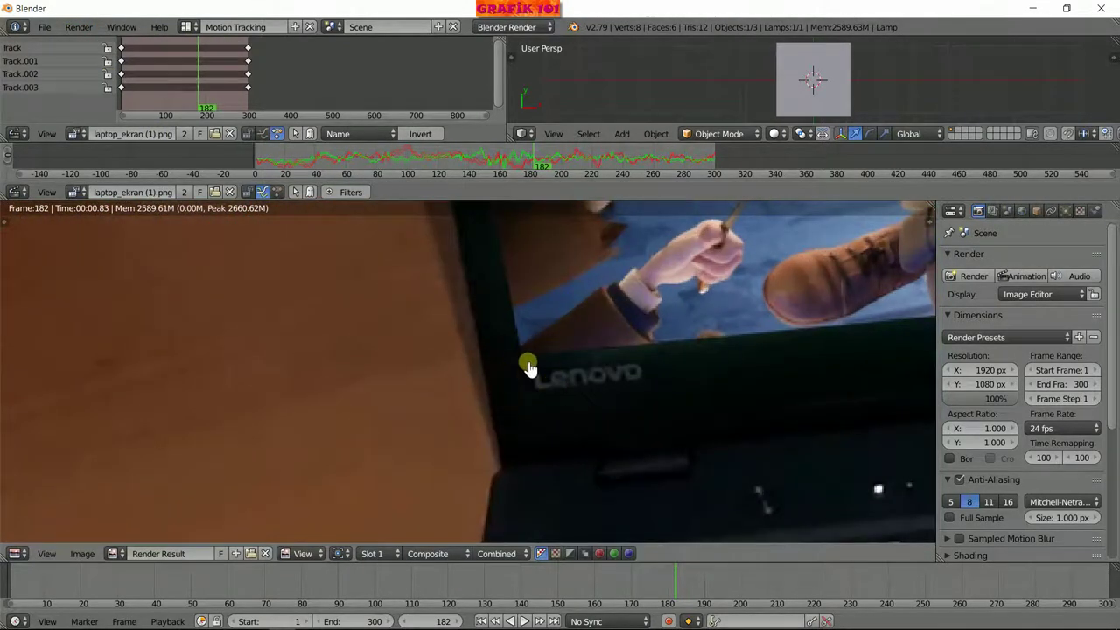
{"action": "scroll", "coordinate": [553, 402], "scroll_direction": "down", "scroll_amount": 5}
{"action": "scroll", "coordinate": [555, 407], "scroll_direction": "down", "scroll_amount": 2}
{"action": "scroll", "coordinate": [545, 388], "scroll_direction": "up", "scroll_amount": 3}
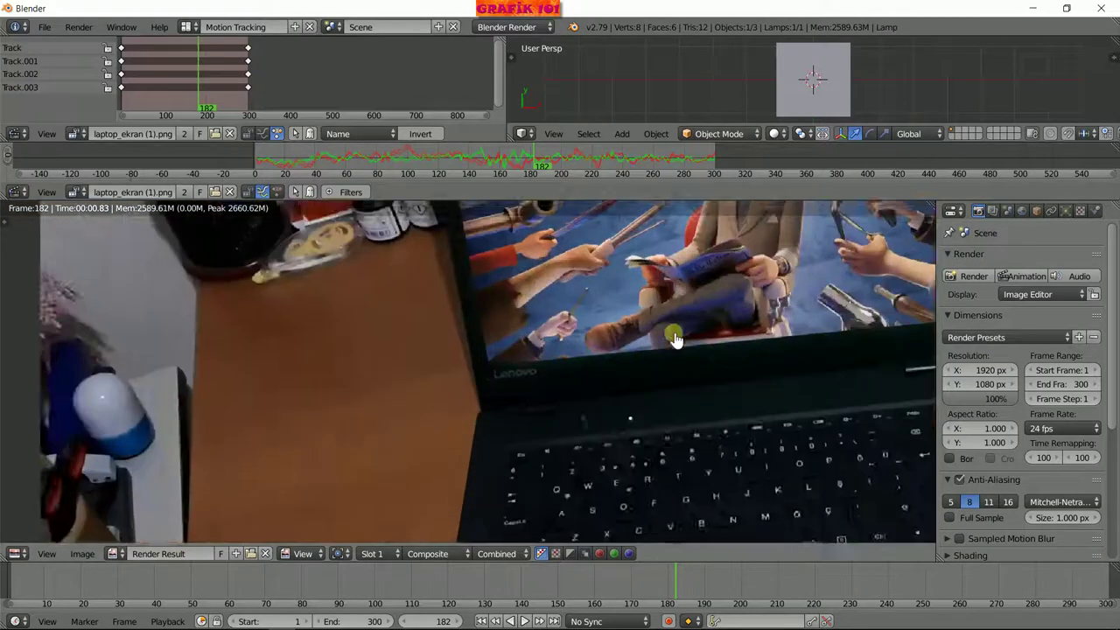
{"action": "scroll", "coordinate": [675, 341], "scroll_direction": "up", "scroll_amount": 2}
{"action": "scroll", "coordinate": [412, 385], "scroll_direction": "up", "scroll_amount": 2}
{"action": "scroll", "coordinate": [525, 372], "scroll_direction": "up", "scroll_amount": 2}
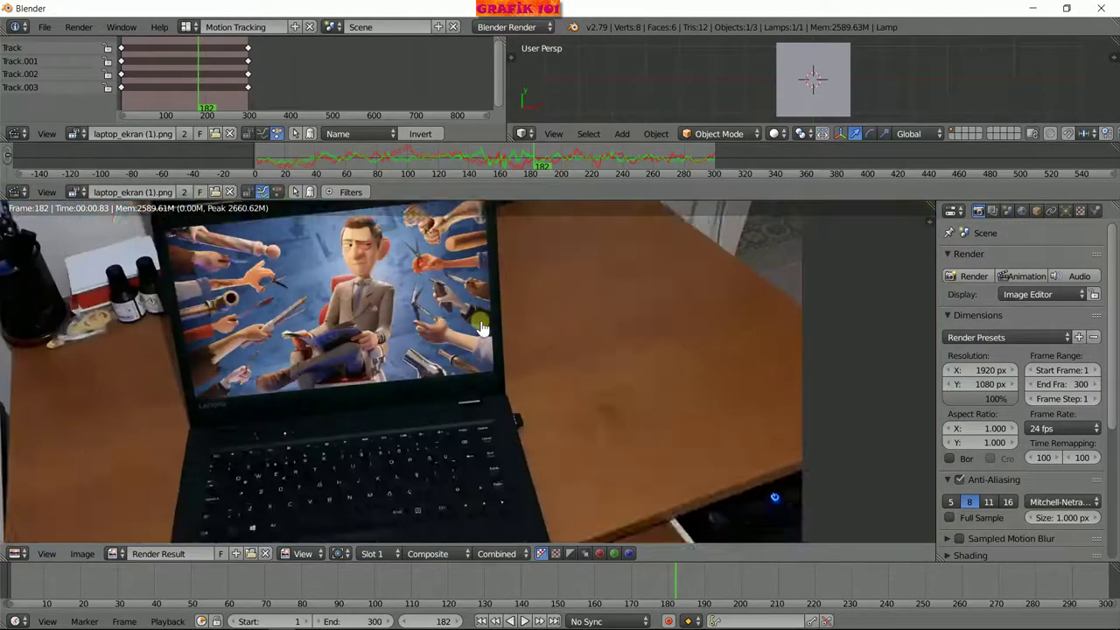
{"action": "scroll", "coordinate": [489, 418], "scroll_direction": "down", "scroll_amount": 5}
{"action": "scroll", "coordinate": [265, 374], "scroll_direction": "down", "scroll_amount": 2}
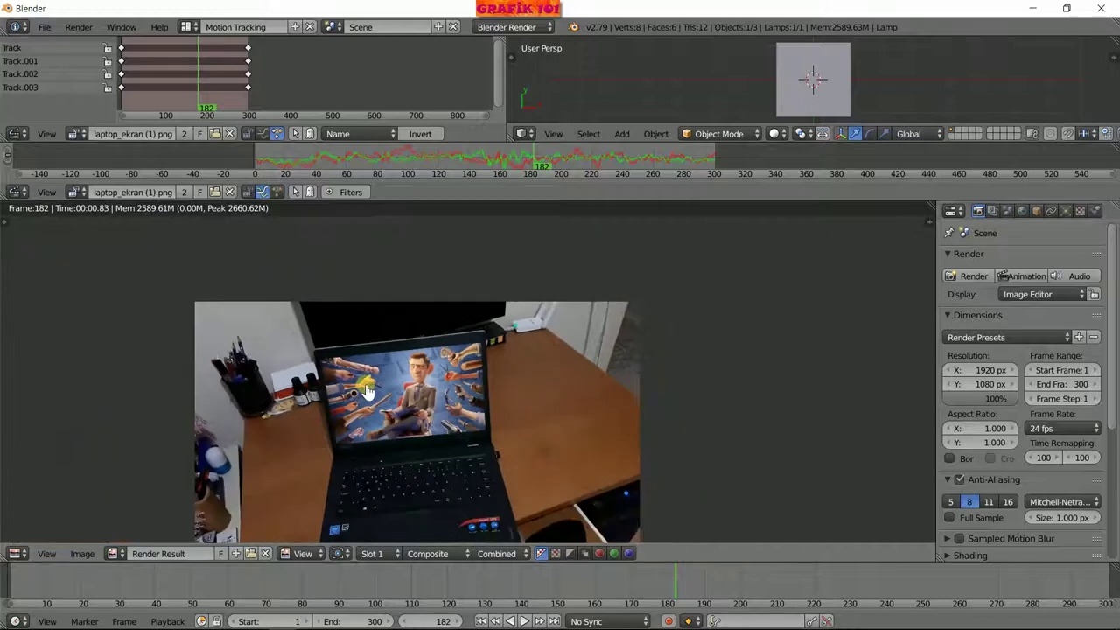
{"action": "scroll", "coordinate": [265, 375], "scroll_direction": "down", "scroll_amount": 1}
{"action": "key", "text": "shift+F2"}
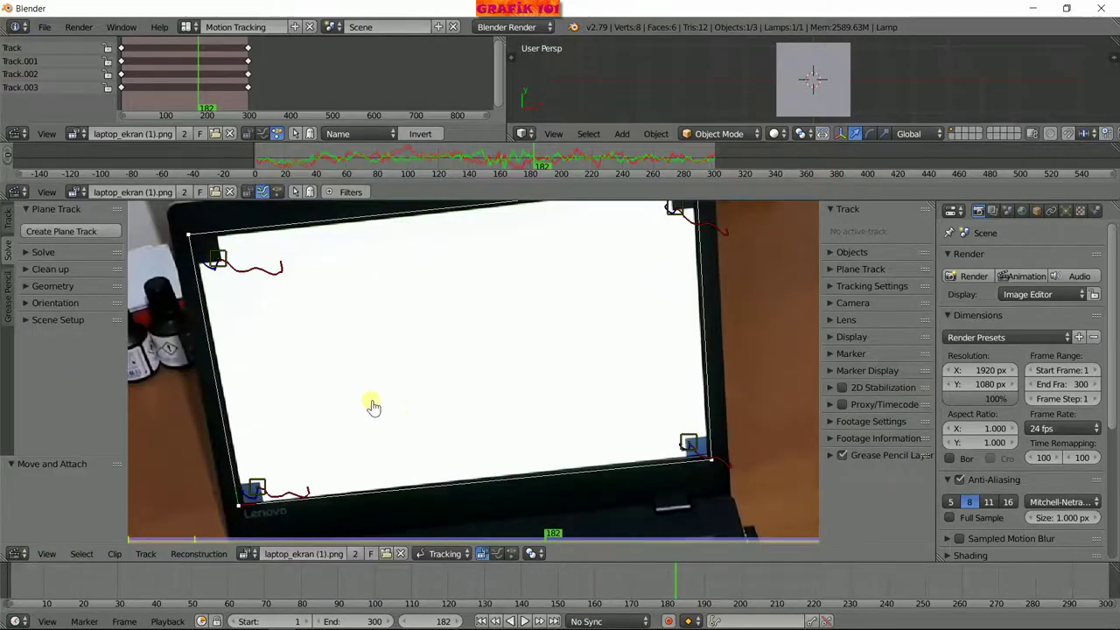
Render a still of frame 247 and zoom into it to inspect the screen edges.
{"action": "mouse_move", "coordinate": [713, 579]}
{"action": "left_mouse_down"}
{"action": "mouse_move", "coordinate": [814, 573]}
{"action": "mouse_move", "coordinate": [915, 615]}
{"action": "left_mouse_up"}
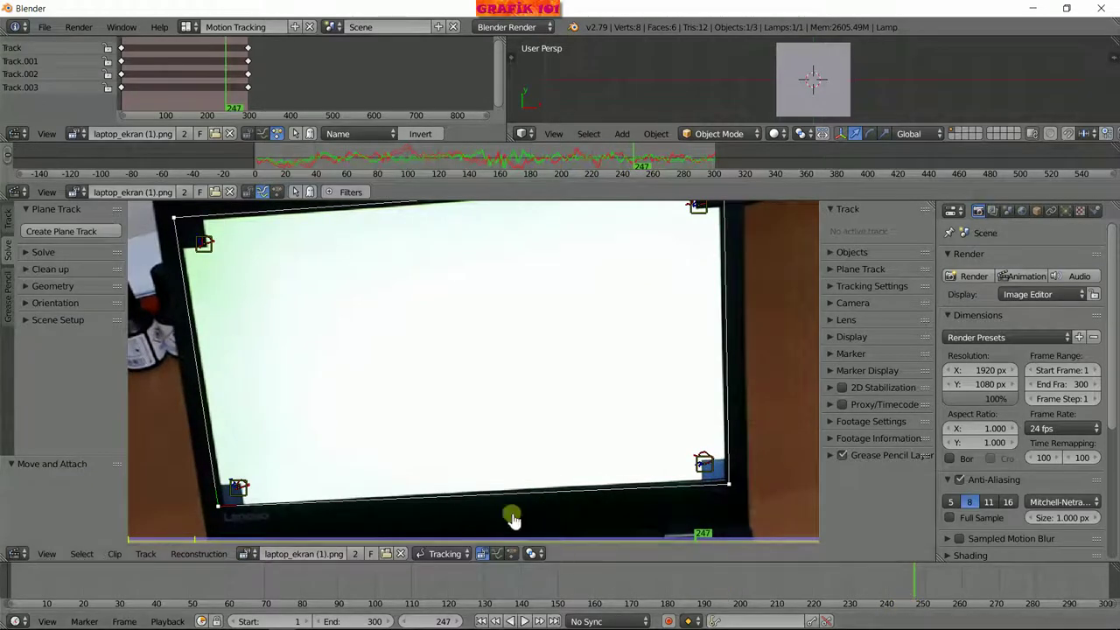
{"action": "scroll", "coordinate": [439, 406], "scroll_direction": "down", "scroll_amount": 1}
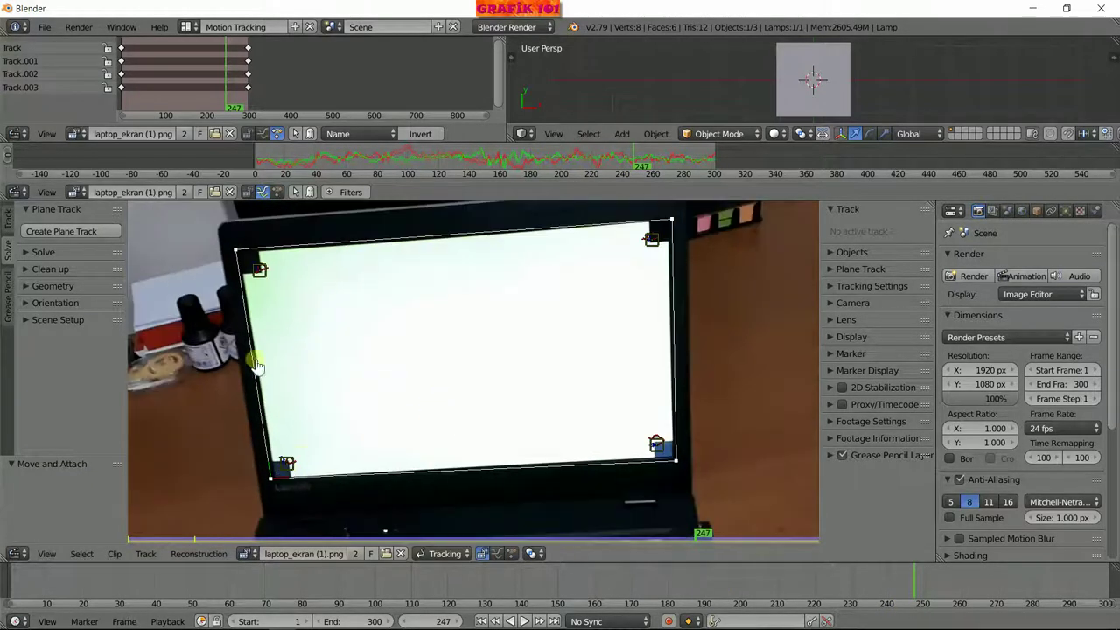
{"action": "left_click", "coordinate": [78, 27]}
{"action": "left_click", "coordinate": [88, 42]}
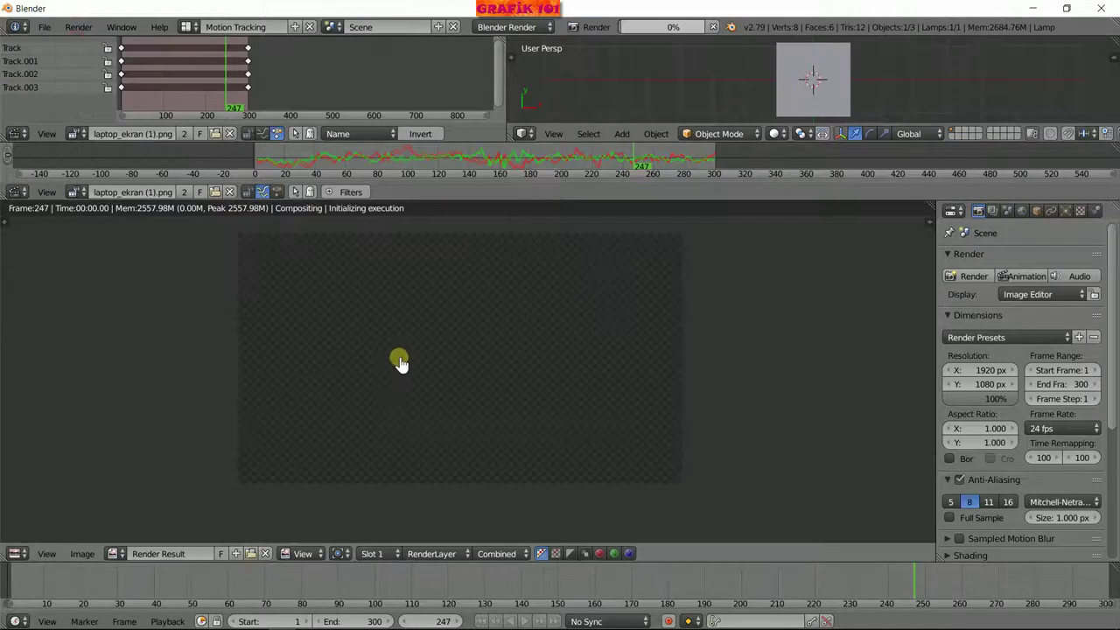
{"action": "scroll", "coordinate": [350, 411], "scroll_direction": "up", "scroll_amount": 4}
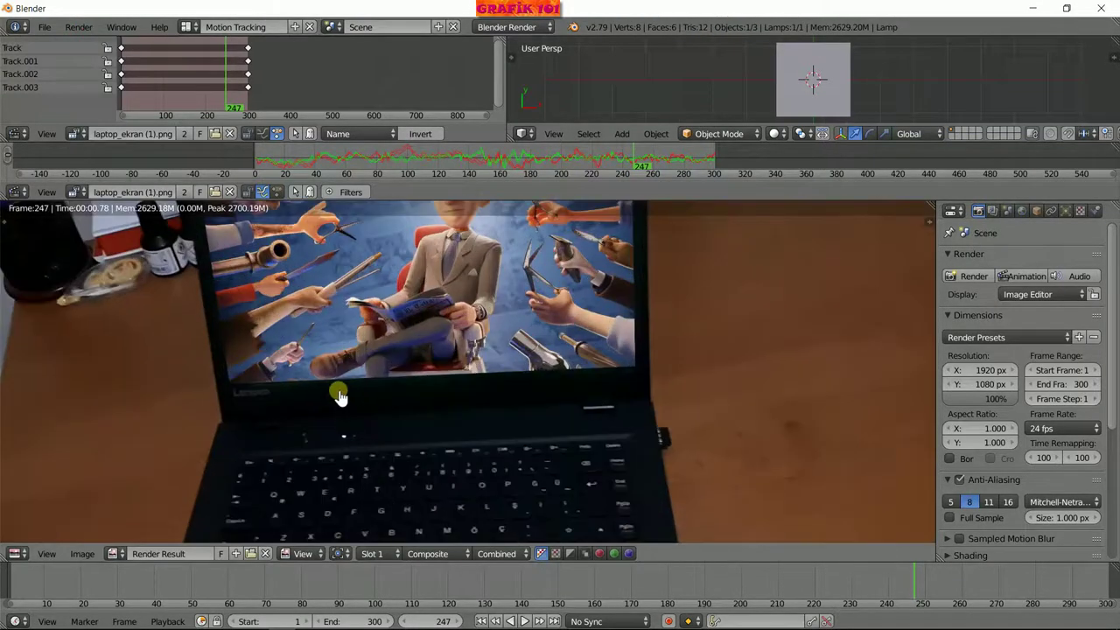
{"action": "scroll", "coordinate": [336, 397], "scroll_direction": "up", "scroll_amount": 2}
{"action": "scroll", "coordinate": [210, 408], "scroll_direction": "up", "scroll_amount": 1}
{"action": "scroll", "coordinate": [227, 394], "scroll_direction": "up", "scroll_amount": 2}
{"action": "scroll", "coordinate": [262, 383], "scroll_direction": "up", "scroll_amount": 1}
{"action": "middle_click_drag", "start_coordinate": [281, 383], "coordinate": [326, 388]}
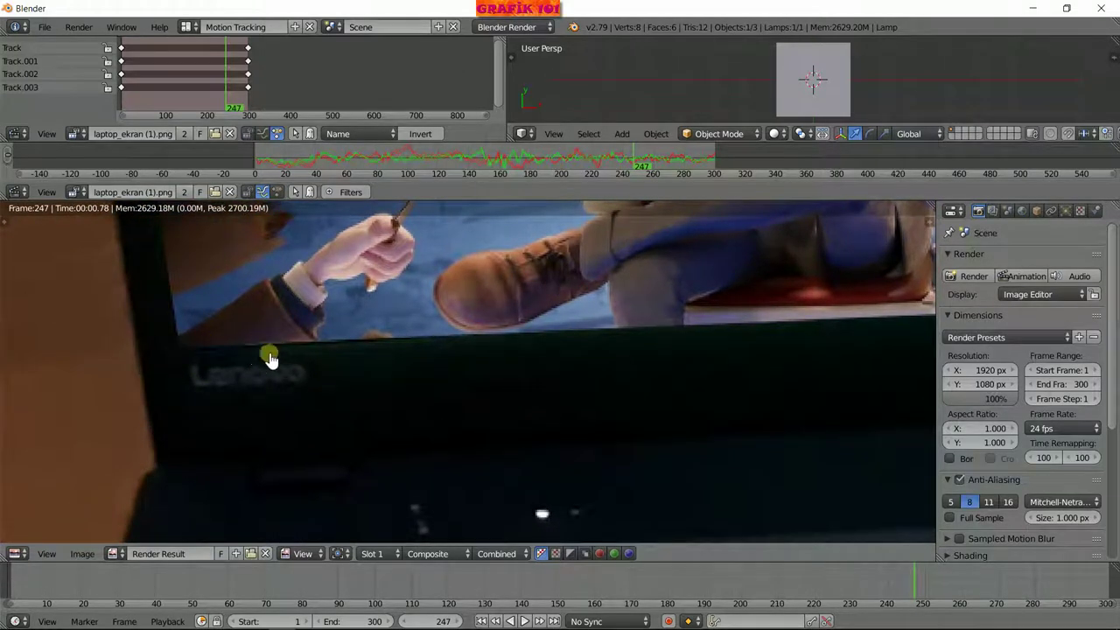
{"action": "scroll", "coordinate": [289, 357], "scroll_direction": "down", "scroll_amount": 3}
{"action": "middle_click_drag", "start_coordinate": [350, 374], "coordinate": [140, 356]}
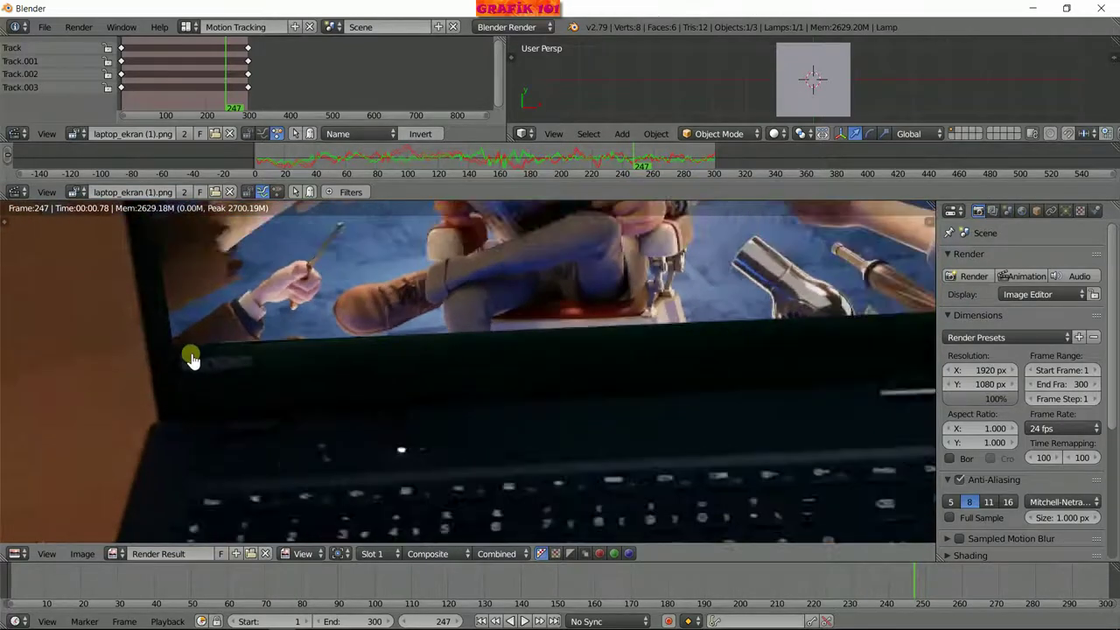
{"action": "scroll", "coordinate": [187, 353], "scroll_direction": "down", "scroll_amount": 3}
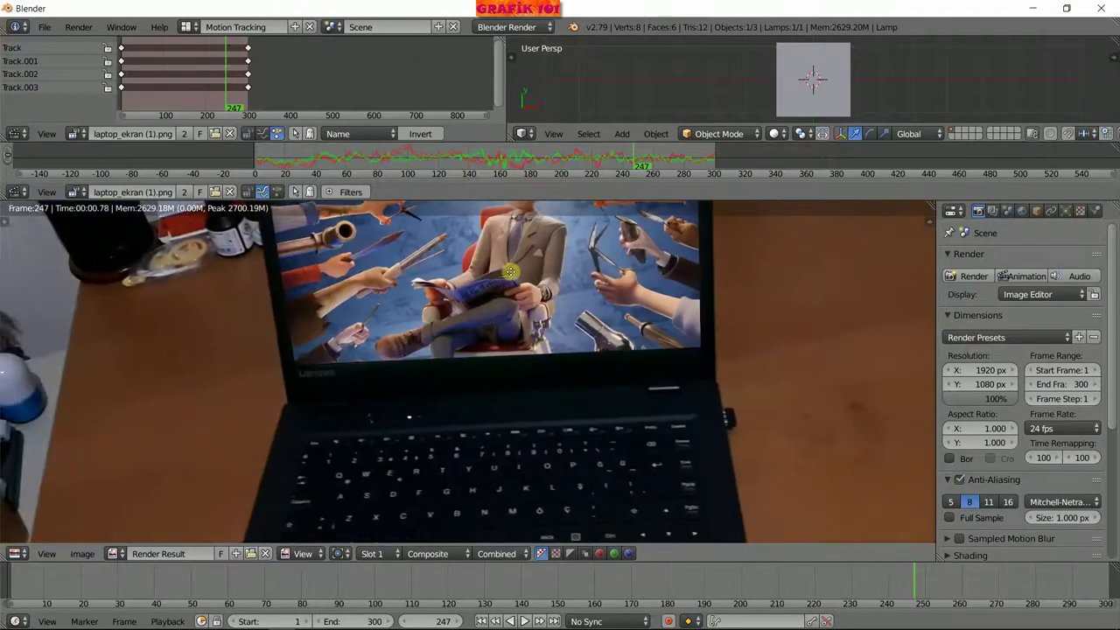
{"action": "scroll", "coordinate": [472, 350], "scroll_direction": "down", "scroll_amount": 2}
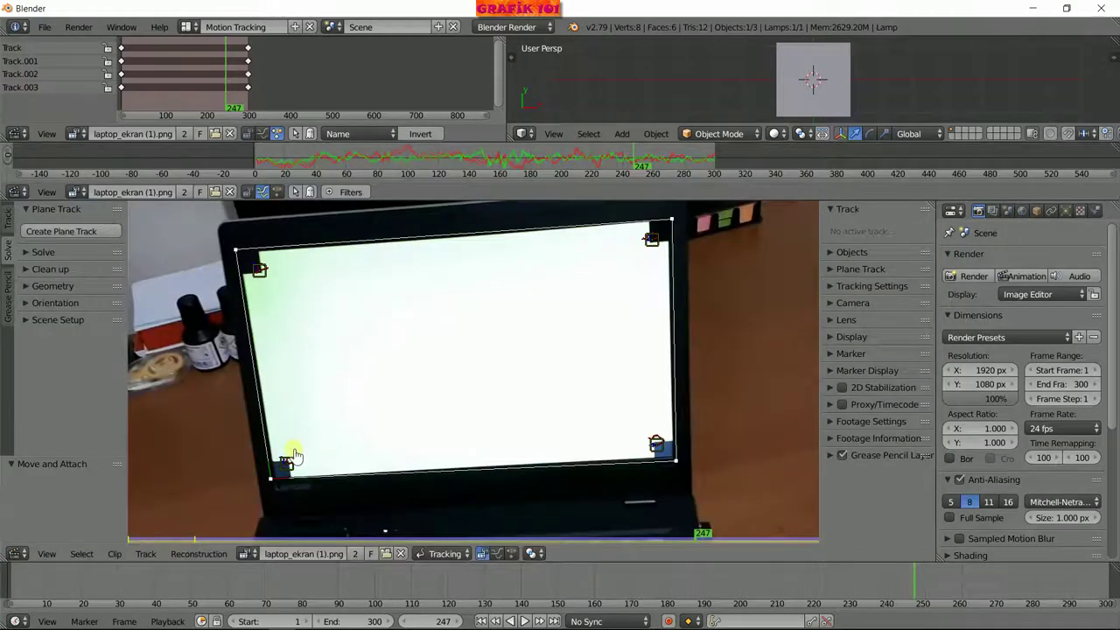
Move the plane track's bottom-left corner onto the laptop screen's corner at frame 247.
{"action": "left_click", "coordinate": [262, 492]}
{"action": "scroll", "coordinate": [513, 313], "scroll_direction": "up", "scroll_amount": 4}
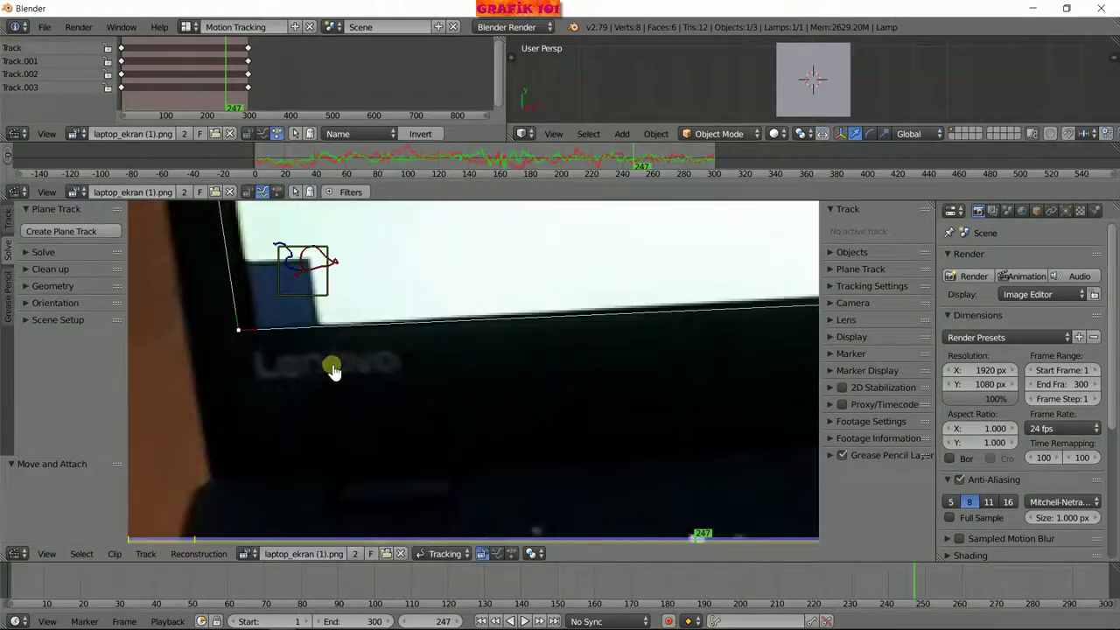
{"action": "scroll", "coordinate": [346, 358], "scroll_direction": "up", "scroll_amount": 1}
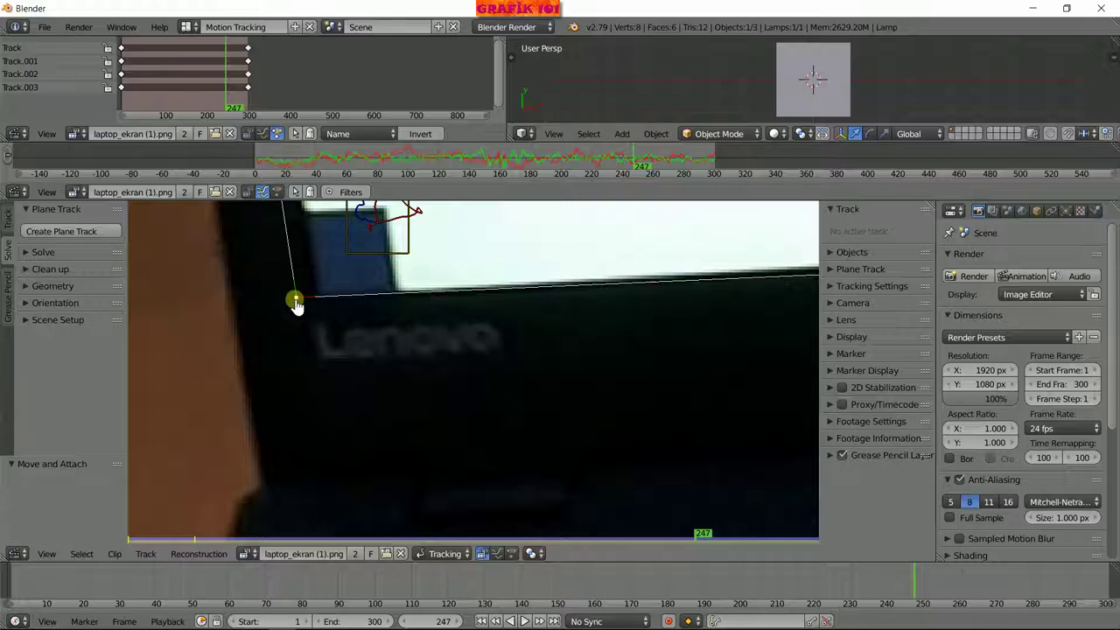
{"action": "left_click_drag", "start_coordinate": [296, 301], "coordinate": [296, 304]}
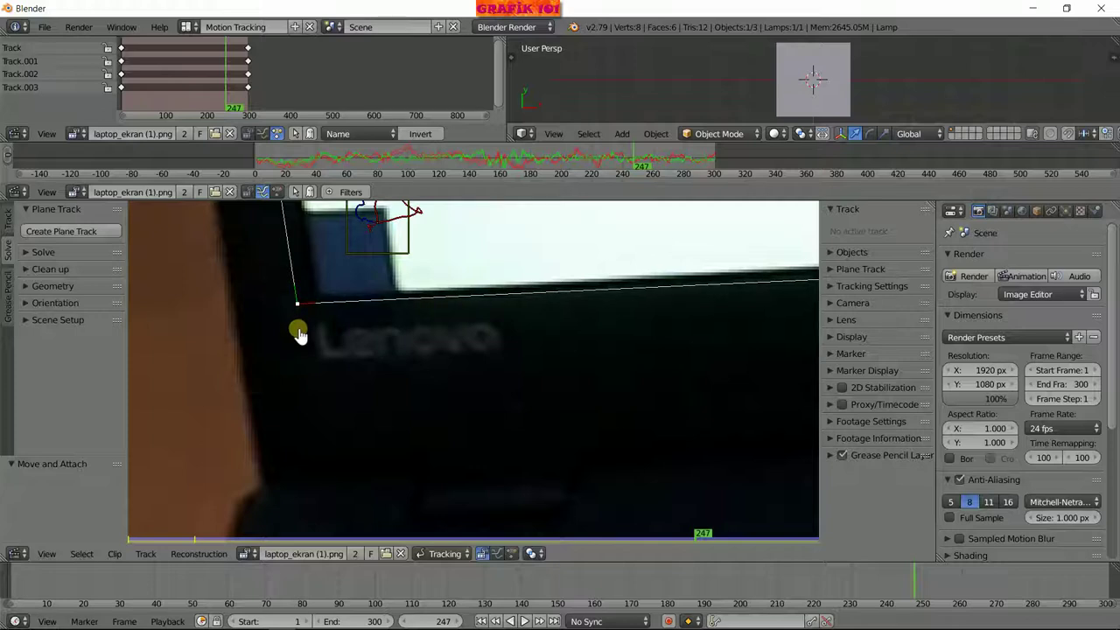
{"action": "scroll", "coordinate": [503, 395], "scroll_direction": "down", "scroll_amount": 2}
{"action": "scroll", "coordinate": [503, 395], "scroll_direction": "down", "scroll_amount": 2}
{"action": "scroll", "coordinate": [555, 386], "scroll_direction": "down", "scroll_amount": 2}
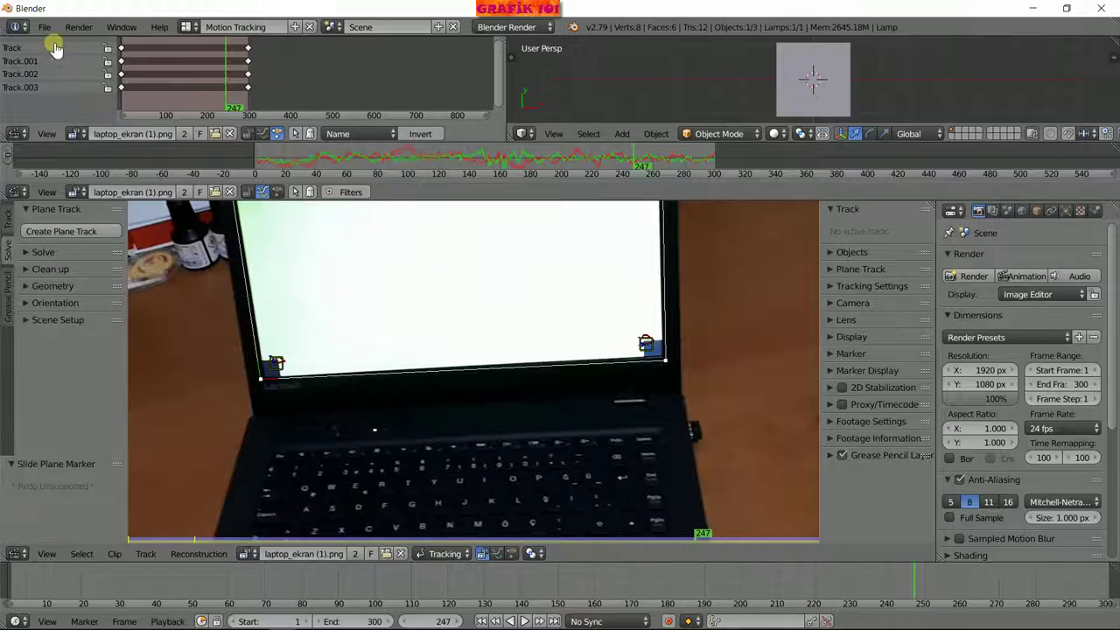
{"action": "left_click", "coordinate": [78, 26]}
Re-render frame 247 to check the corrected corner fit, then return to frame 1.
{"action": "left_click", "coordinate": [79, 41]}
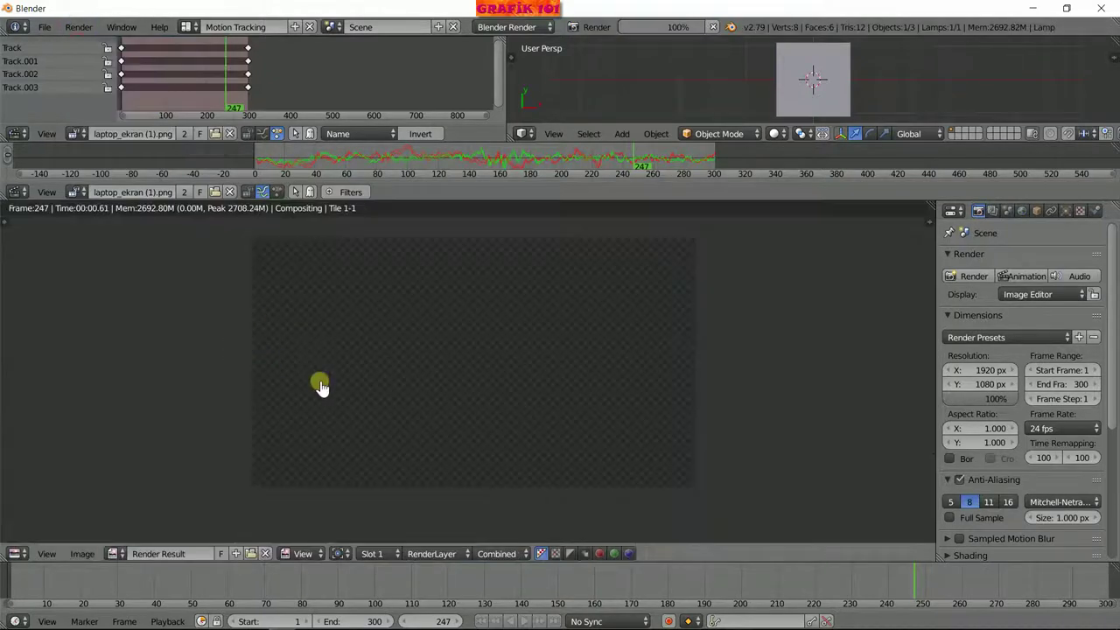
{"action": "scroll", "coordinate": [320, 383], "scroll_direction": "up", "scroll_amount": 3}
{"action": "scroll", "coordinate": [400, 393], "scroll_direction": "up", "scroll_amount": 2}
{"action": "scroll", "coordinate": [639, 365], "scroll_direction": "down", "scroll_amount": 2}
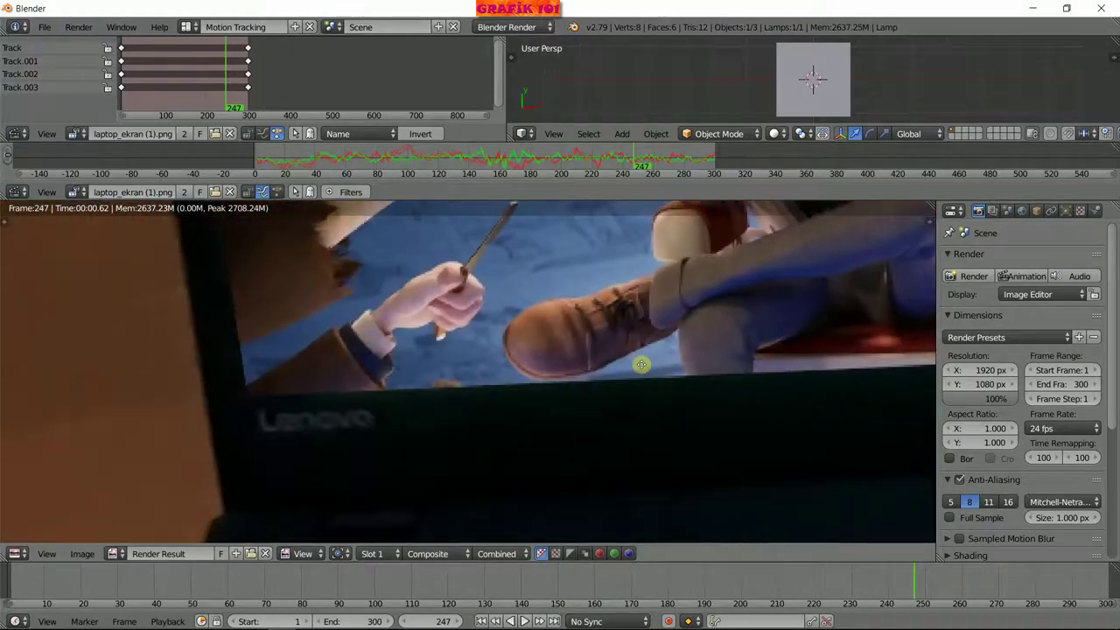
{"action": "scroll", "coordinate": [560, 375], "scroll_direction": "down", "scroll_amount": 1}
{"action": "scroll", "coordinate": [580, 371], "scroll_direction": "down", "scroll_amount": 2}
{"action": "scroll", "coordinate": [622, 376], "scroll_direction": "down", "scroll_amount": 1}
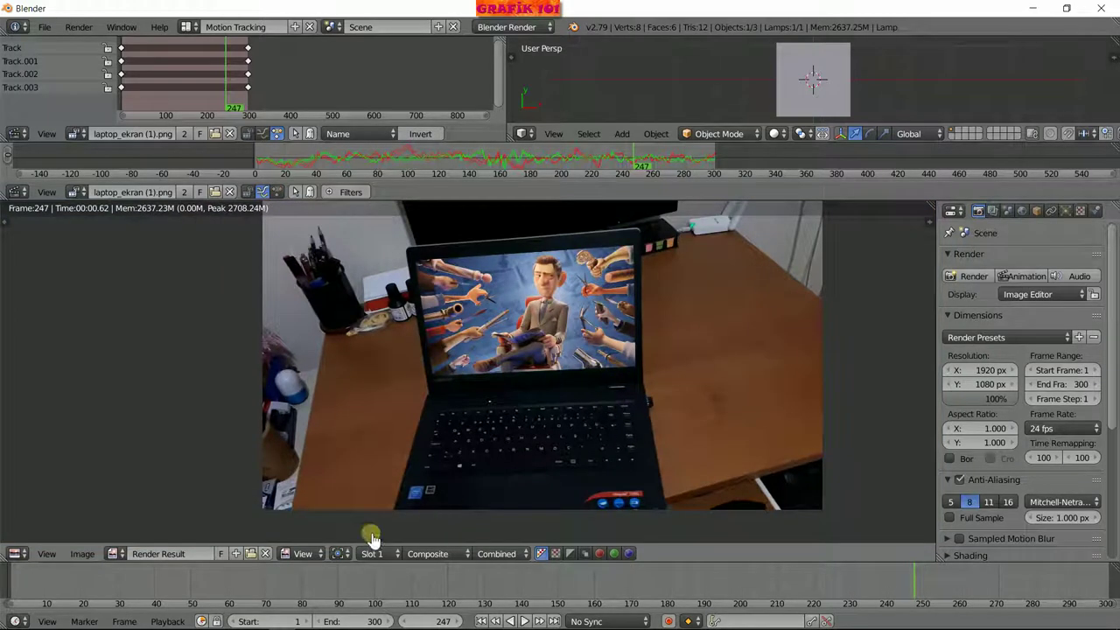
{"action": "left_click", "coordinate": [484, 621]}
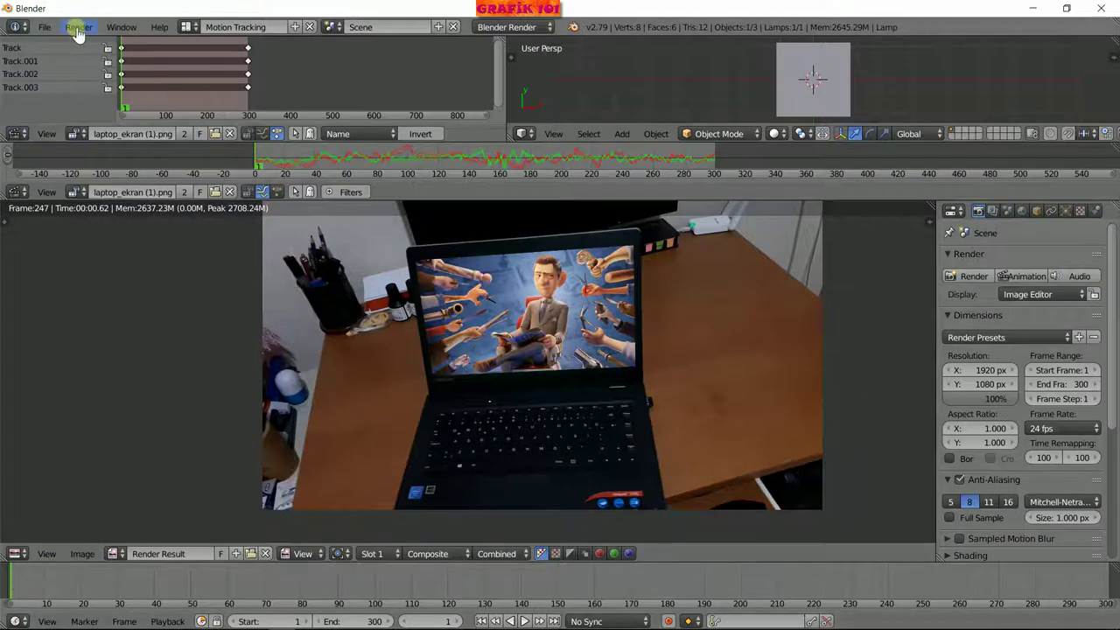
{"action": "left_click", "coordinate": [77, 28]}
{"action": "left_click", "coordinate": [88, 45]}
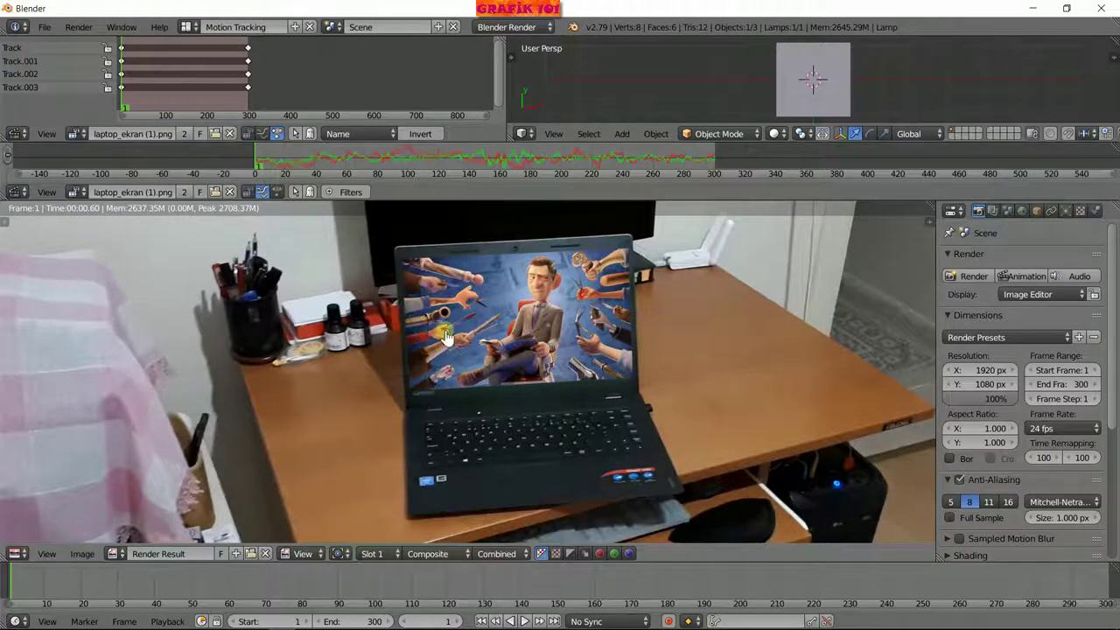
{"action": "scroll", "coordinate": [505, 348], "scroll_direction": "up", "scroll_amount": 2}
{"action": "scroll", "coordinate": [505, 348], "scroll_direction": "down", "scroll_amount": 1}
{"action": "scroll", "coordinate": [507, 350], "scroll_direction": "down", "scroll_amount": 2}
{"action": "scroll", "coordinate": [512, 350], "scroll_direction": "up", "scroll_amount": 3}
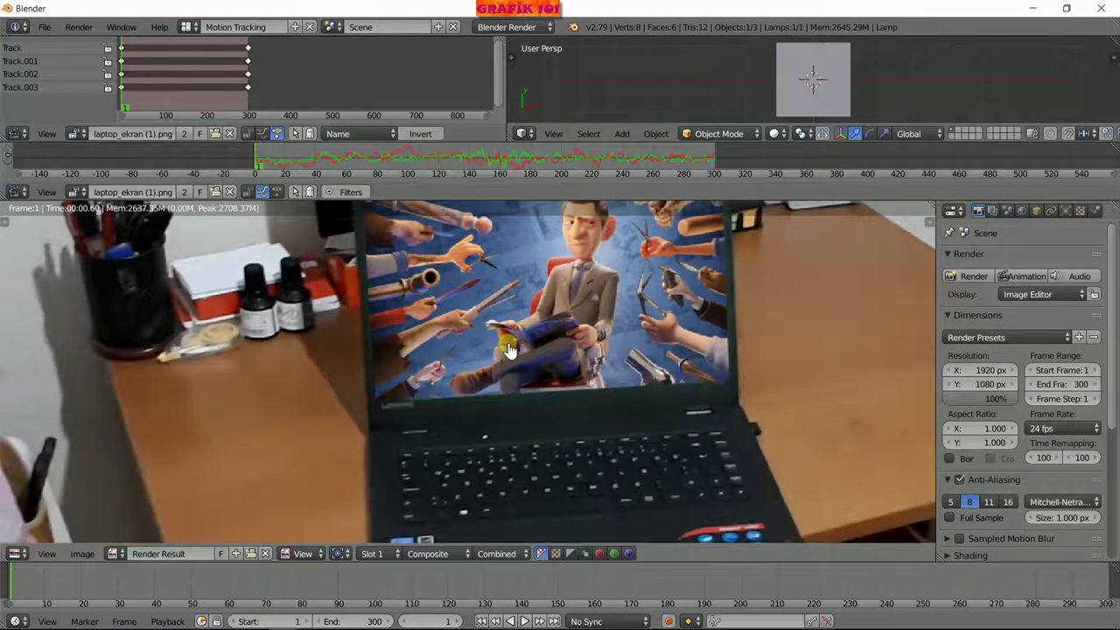
{"action": "scroll", "coordinate": [508, 349], "scroll_direction": "down", "scroll_amount": 2}
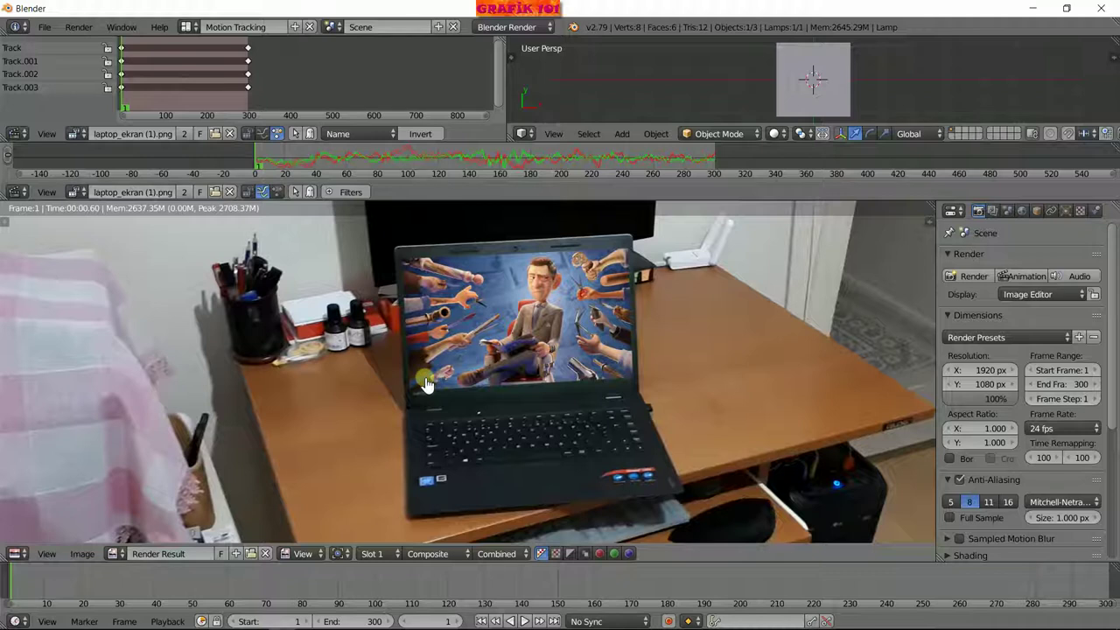
{"action": "scroll", "coordinate": [426, 385], "scroll_direction": "up", "scroll_amount": 2}
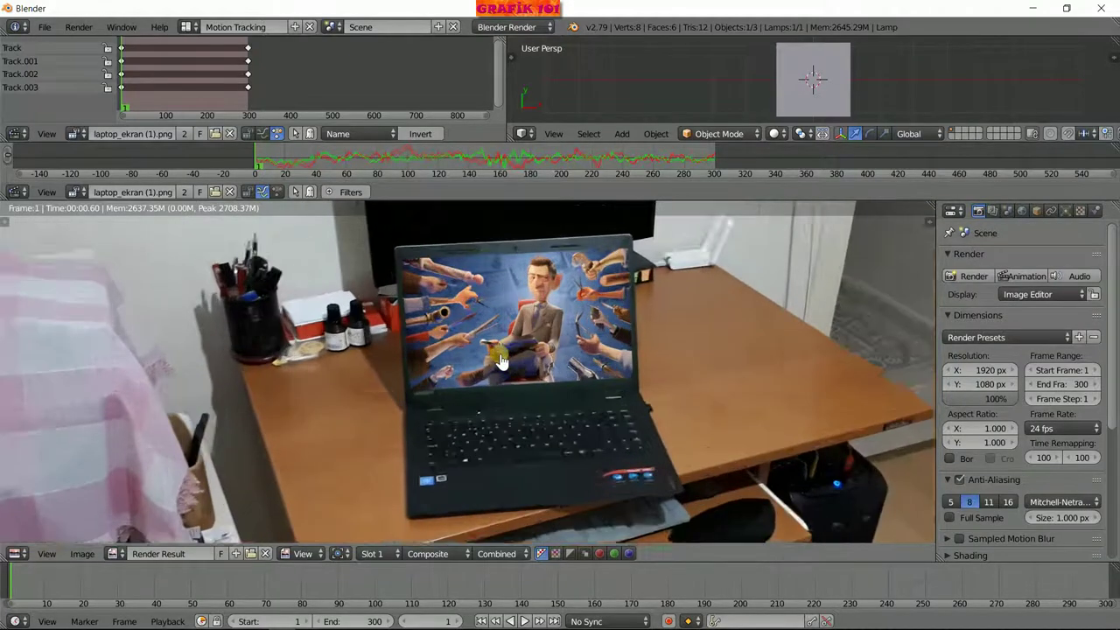
{"action": "scroll", "coordinate": [500, 361], "scroll_direction": "up", "scroll_amount": 3}
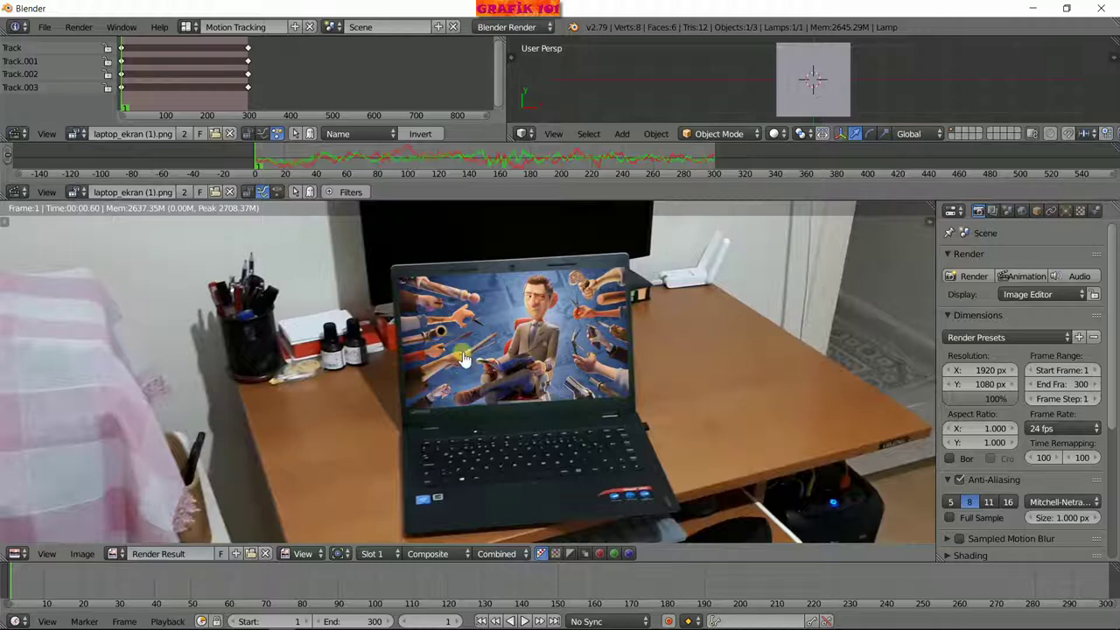
Render a test still of frame 122.
{"action": "left_click_drag", "start_coordinate": [530, 590], "coordinate": [456, 578]}
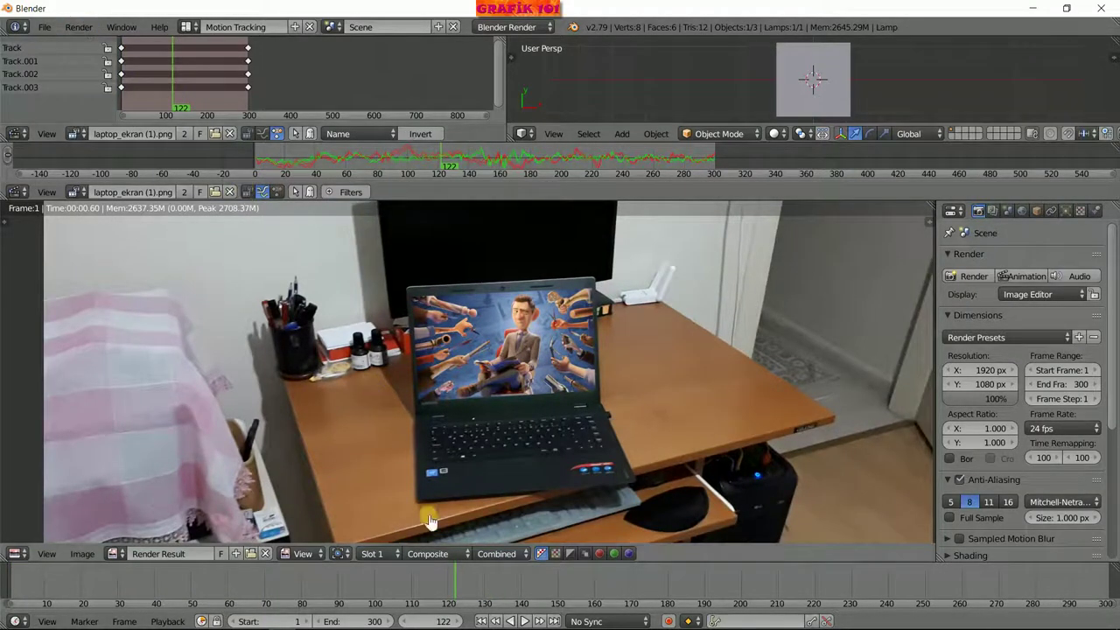
{"action": "left_click", "coordinate": [79, 27]}
{"action": "left_click", "coordinate": [84, 46]}
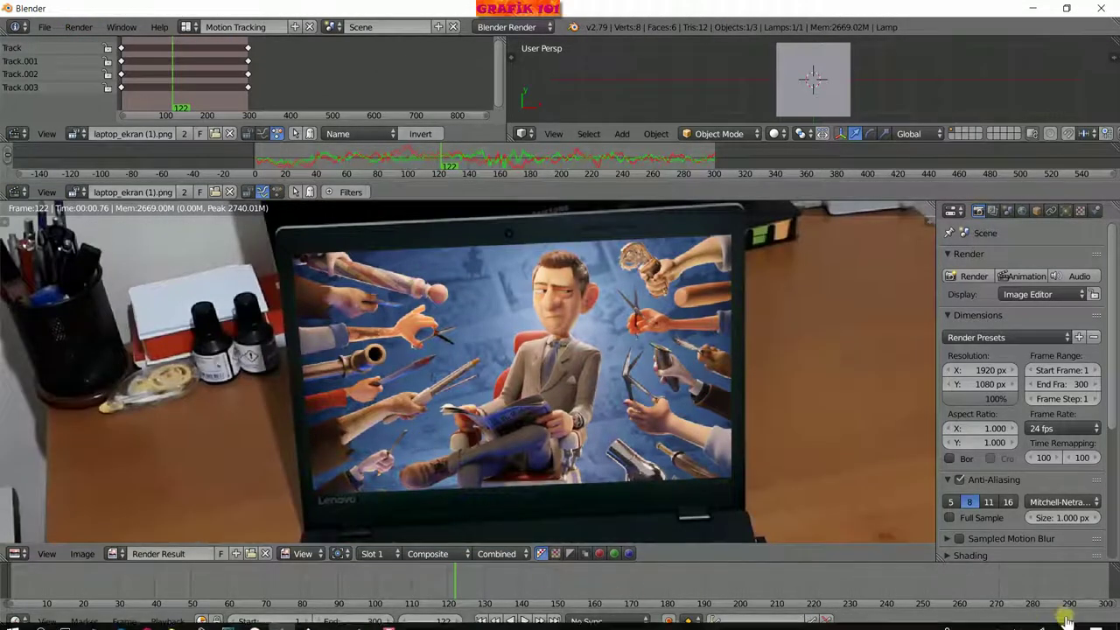
Render a test still of frame 300.
{"action": "left_click", "coordinate": [1106, 600]}
{"action": "left_click_drag", "start_coordinate": [1106, 600], "coordinate": [1110, 600]}
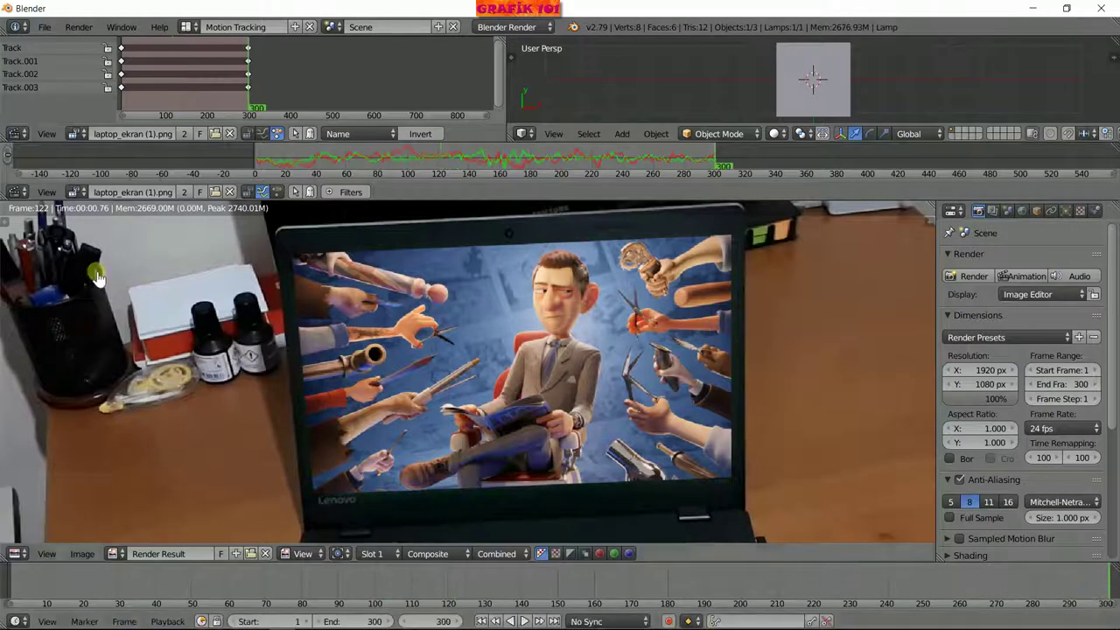
{"action": "left_click", "coordinate": [78, 27]}
{"action": "left_click", "coordinate": [74, 45]}
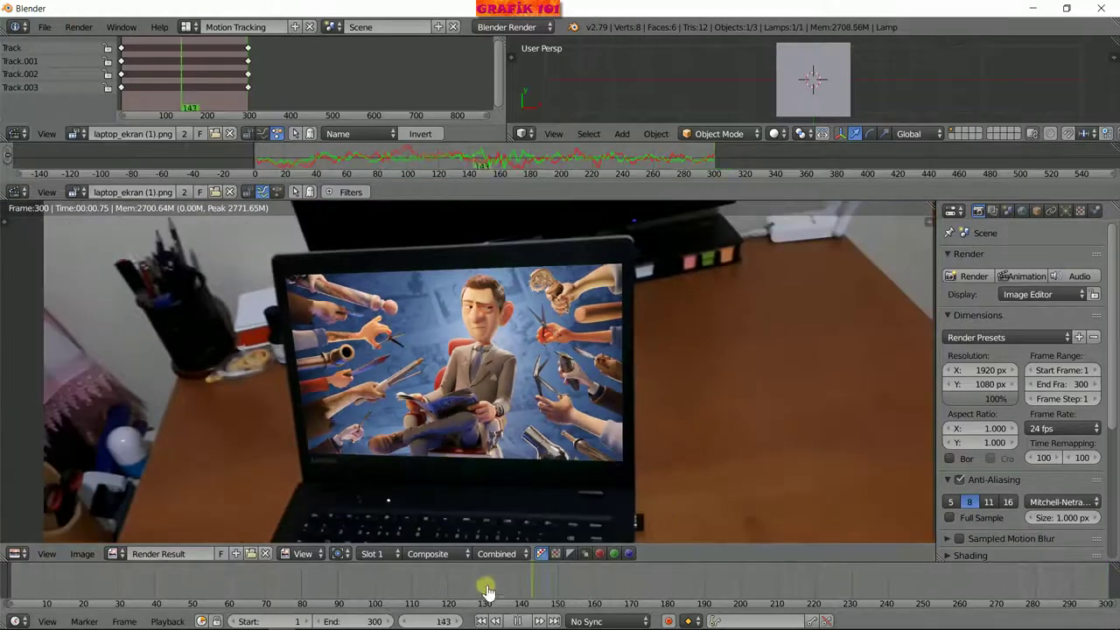
Play the animation from near the start with Alt+A, then stop it.
{"action": "left_click", "coordinate": [21, 582]}
{"action": "key", "text": "alt+a"}
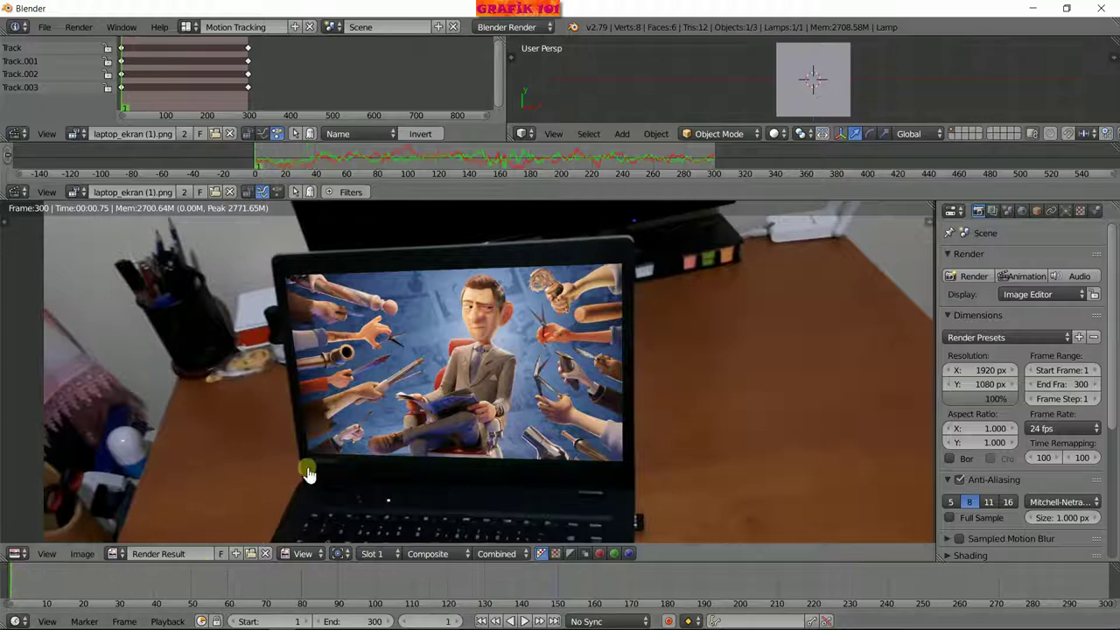
{"action": "key", "text": "Escape"}
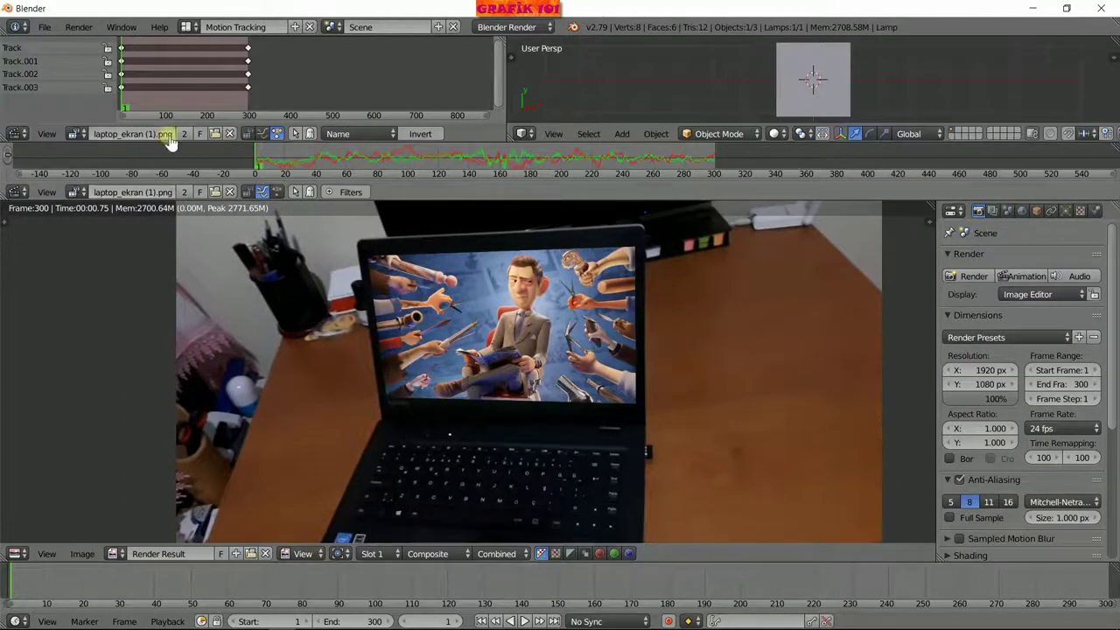
{"action": "left_click", "coordinate": [186, 28]}
Switch to the Compositing layout, fit the footage backdrop behind the nodes, and maximize the node editor.
{"action": "left_click", "coordinate": [213, 78]}
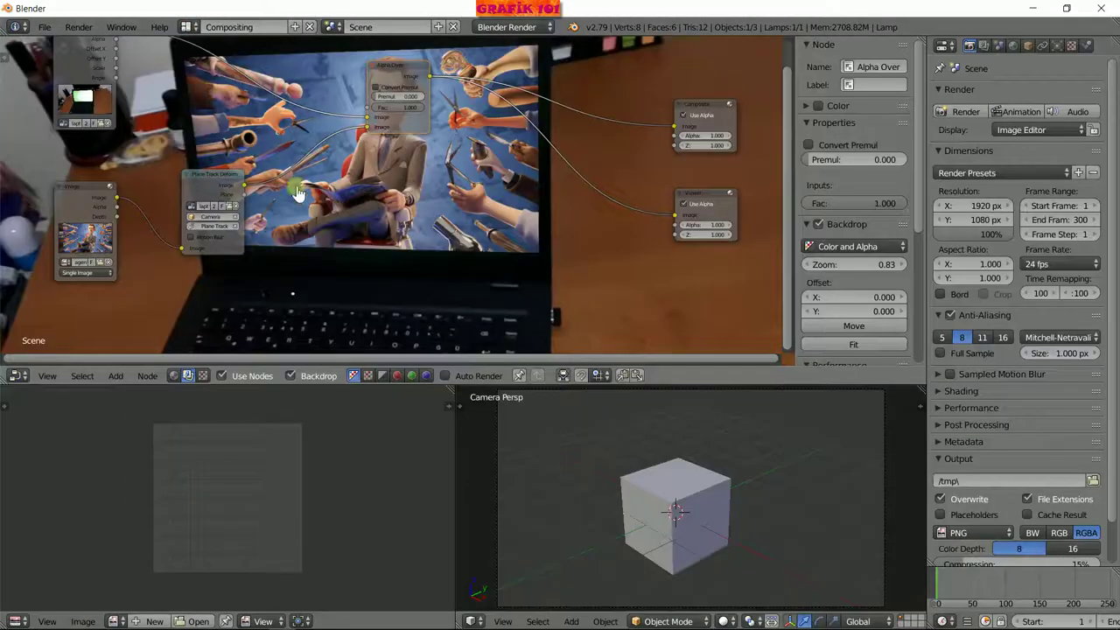
{"action": "scroll", "coordinate": [420, 267], "scroll_direction": "down", "scroll_amount": 1}
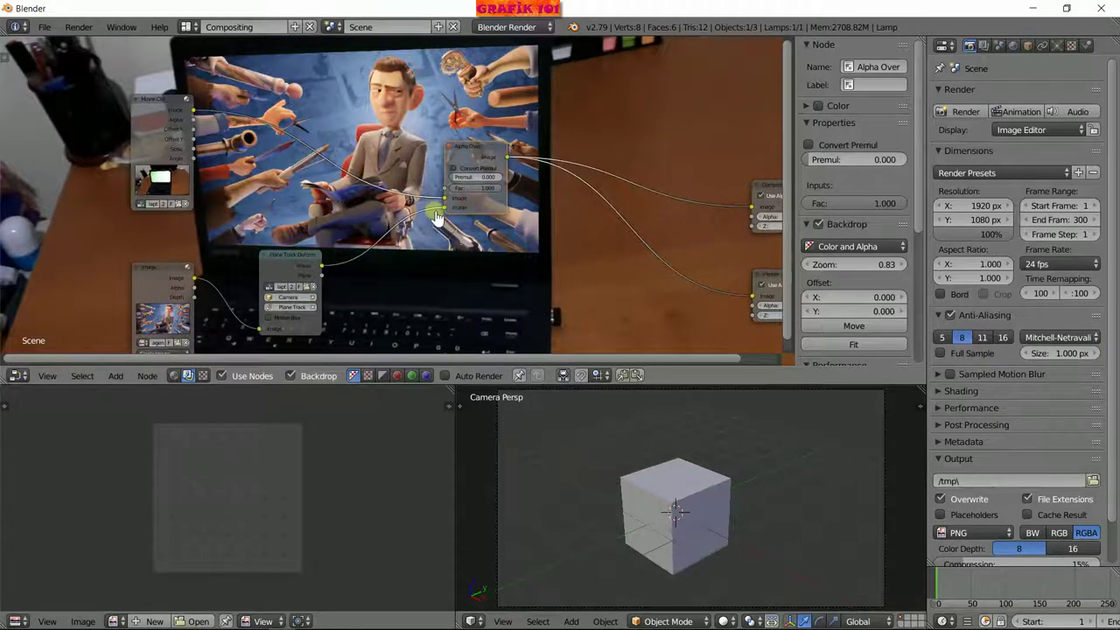
{"action": "scroll", "coordinate": [437, 217], "scroll_direction": "down", "scroll_amount": 2}
{"action": "scroll", "coordinate": [385, 229], "scroll_direction": "up", "scroll_amount": 1}
{"action": "scroll", "coordinate": [385, 229], "scroll_direction": "up", "scroll_amount": 2}
{"action": "scroll", "coordinate": [389, 229], "scroll_direction": "up", "scroll_amount": 1}
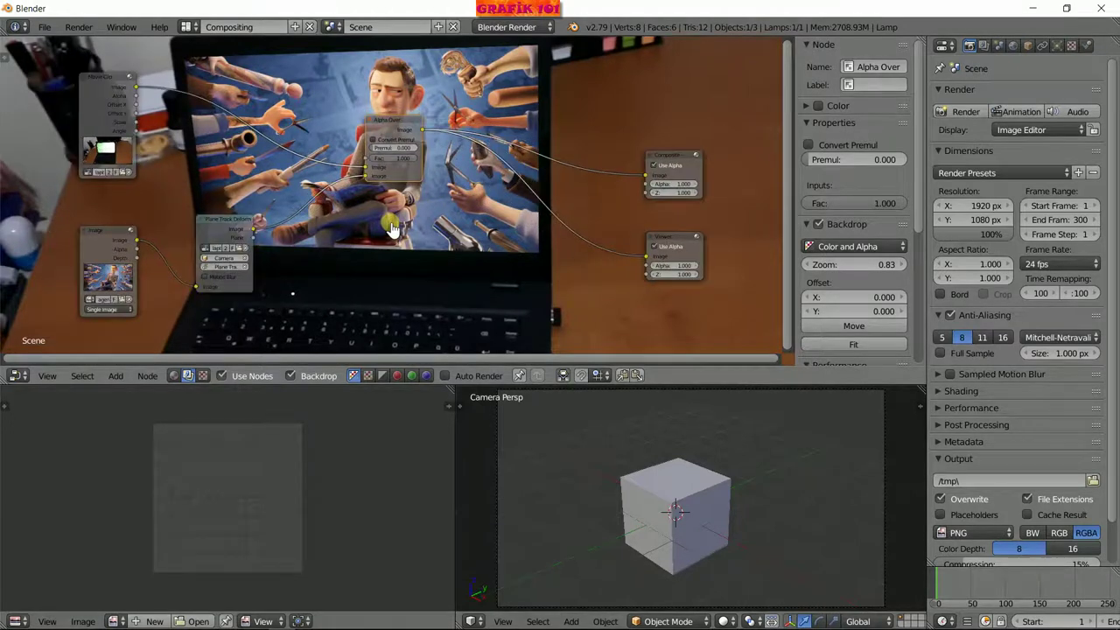
{"action": "key", "text": "v"}
{"action": "key", "text": "v"}
{"action": "key", "text": "v"}
{"action": "key", "text": "v"}
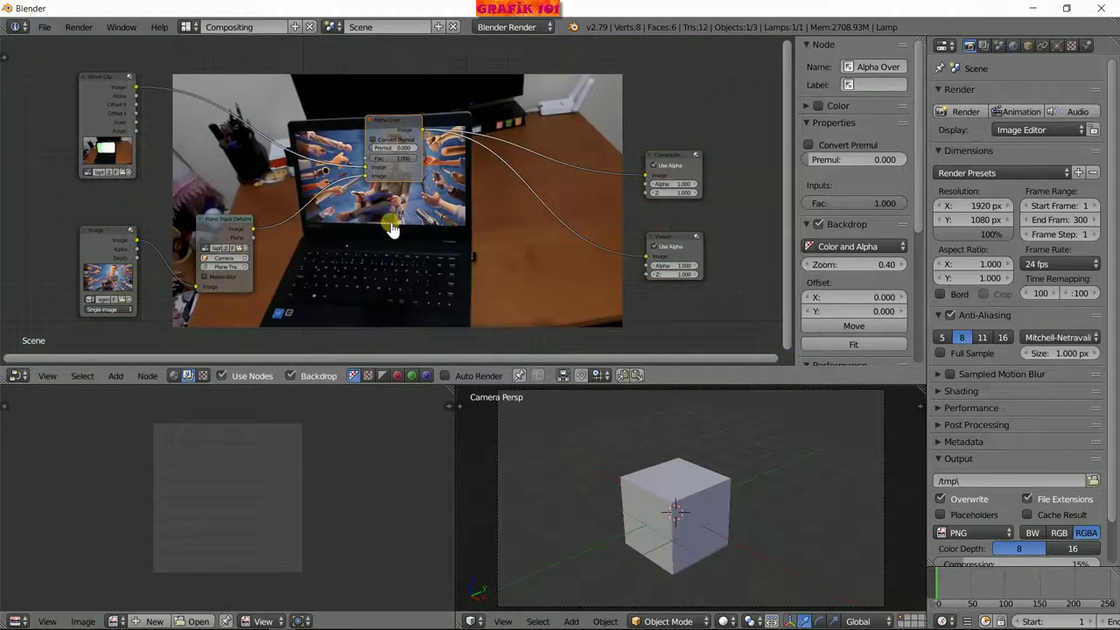
{"action": "scroll", "coordinate": [856, 232], "scroll_direction": "down", "scroll_amount": 2}
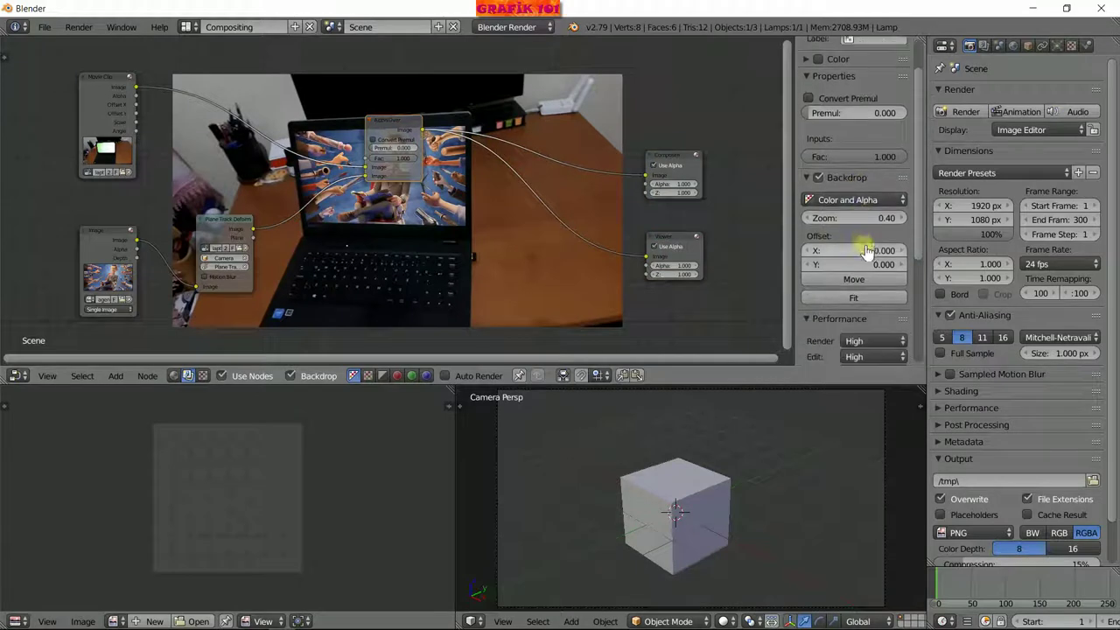
{"action": "left_click", "coordinate": [860, 299]}
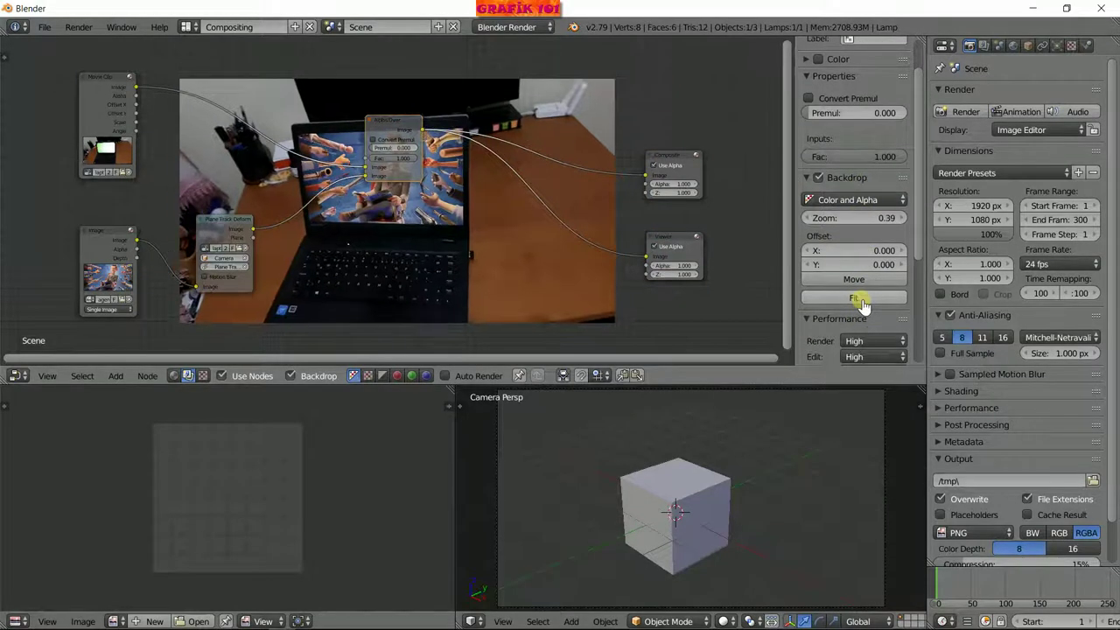
{"action": "scroll", "coordinate": [344, 226], "scroll_direction": "up", "scroll_amount": 1}
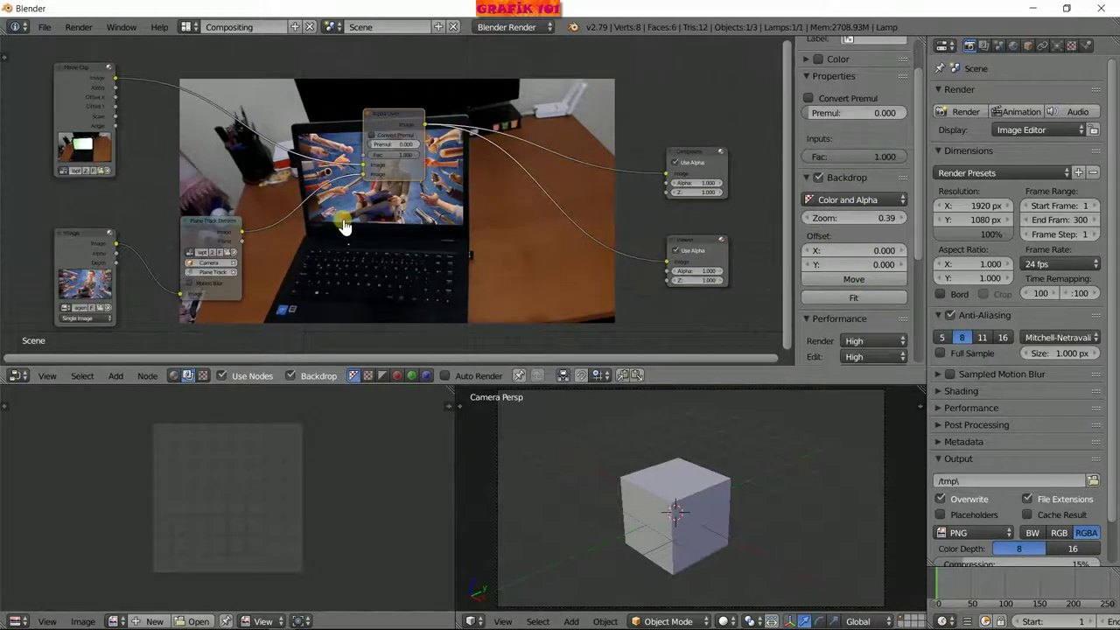
{"action": "key", "text": "ctrl+Up"}
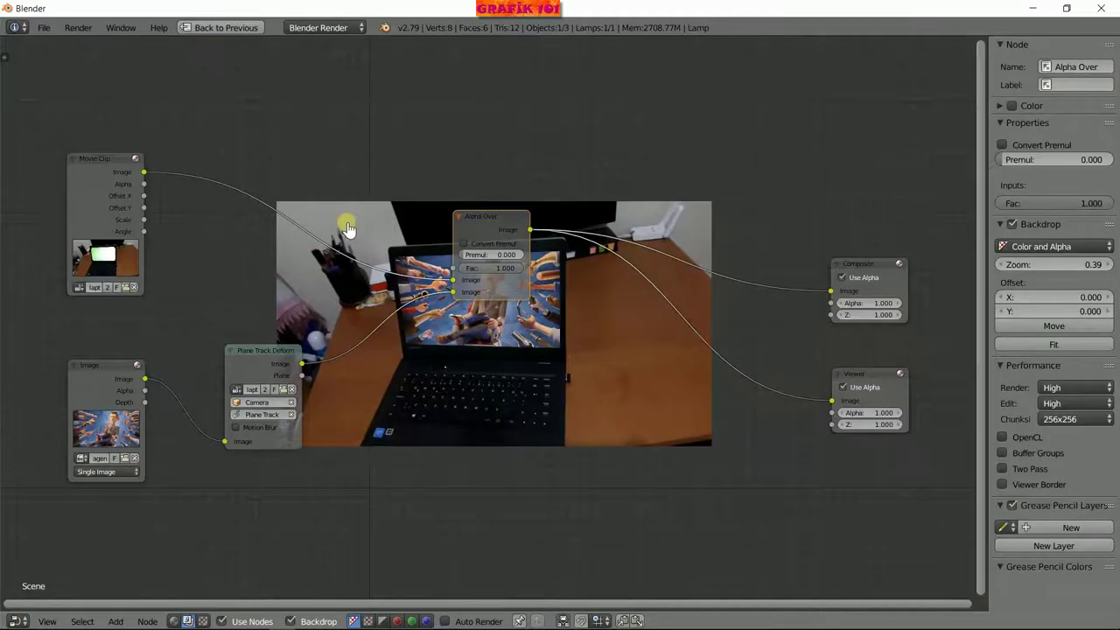
Move Alpha Over higher and place Plane Track Deform up and to its right.
{"action": "left_click_drag", "start_coordinate": [492, 293], "coordinate": [506, 95]}
{"action": "left_click", "coordinate": [262, 358]}
{"action": "left_click_drag", "start_coordinate": [262, 359], "coordinate": [302, 311]}
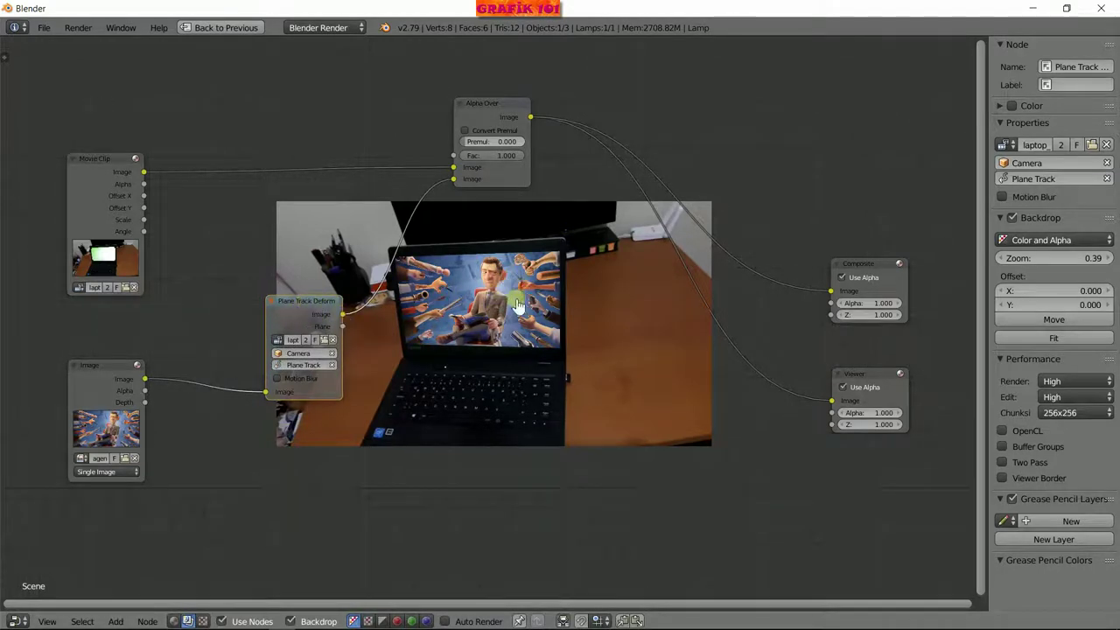
{"action": "mouse_move", "coordinate": [317, 307]}
{"action": "left_mouse_down"}
{"action": "mouse_move", "coordinate": [392, 300]}
{"action": "mouse_move", "coordinate": [408, 214]}
{"action": "left_mouse_up"}
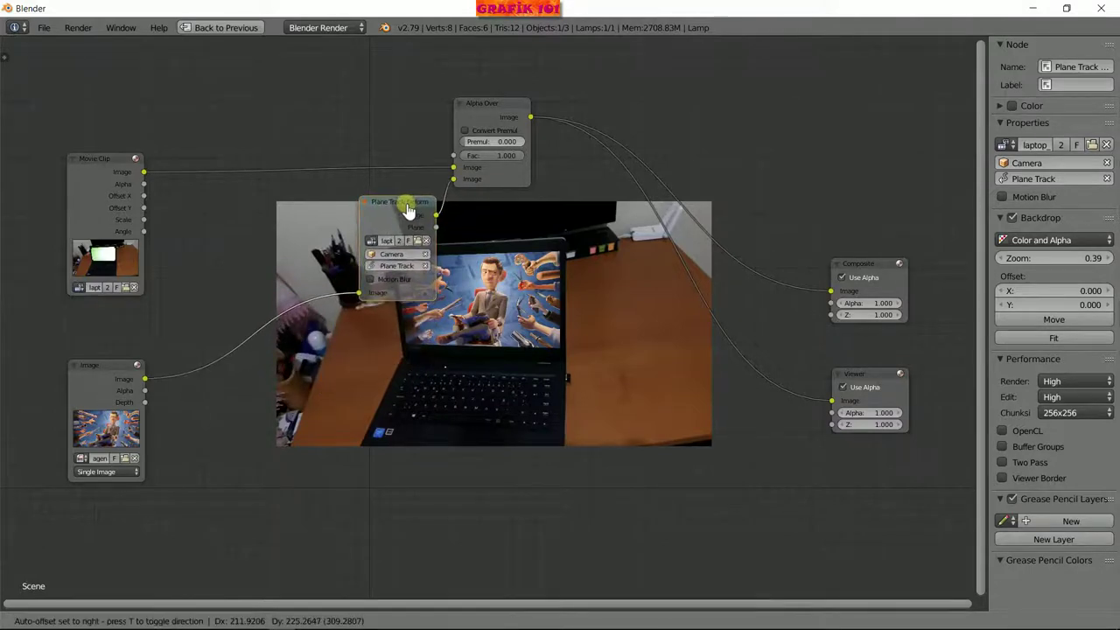
{"action": "left_click_drag", "start_coordinate": [408, 214], "coordinate": [424, 214]}
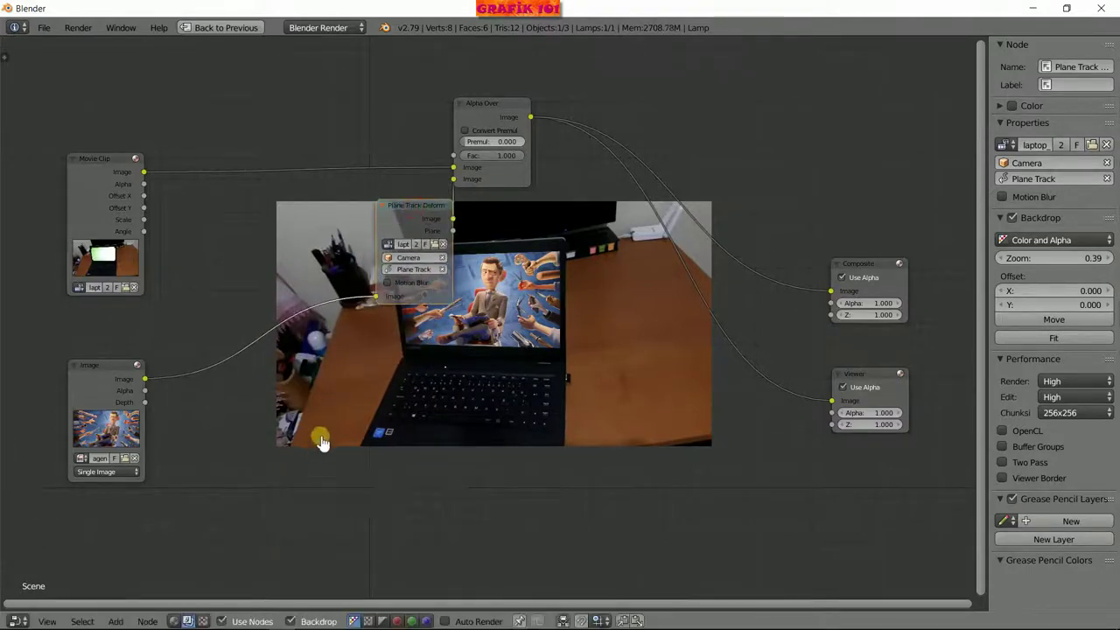
{"action": "key", "text": "shift+a"}
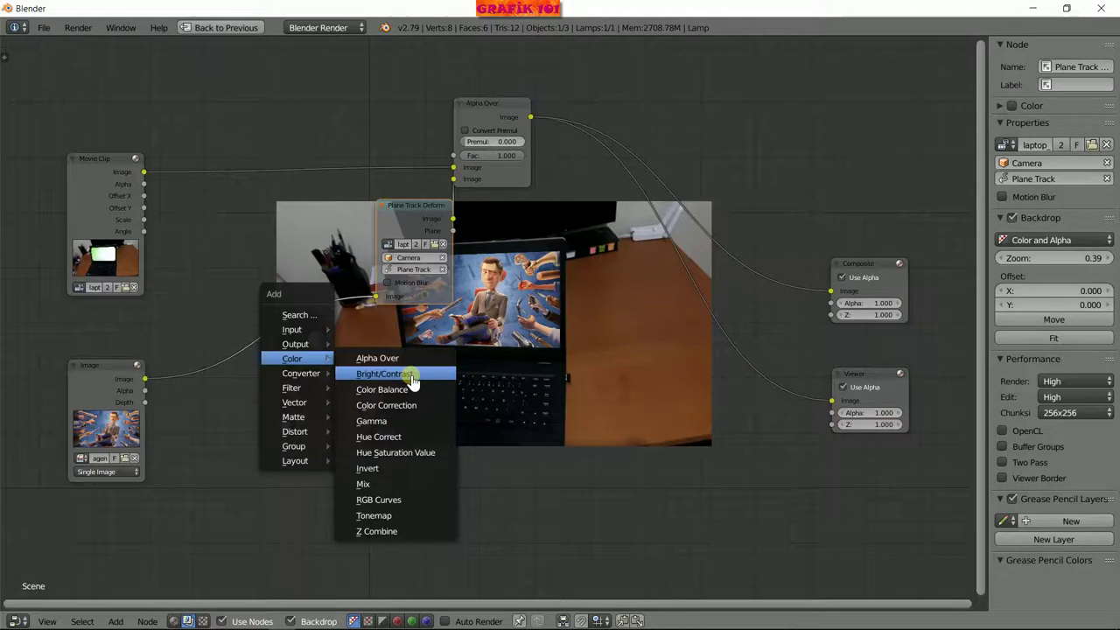
Insert a Bright/Contrast node into the poster image link feeding Plane Track Deform.
{"action": "left_click", "coordinate": [412, 382]}
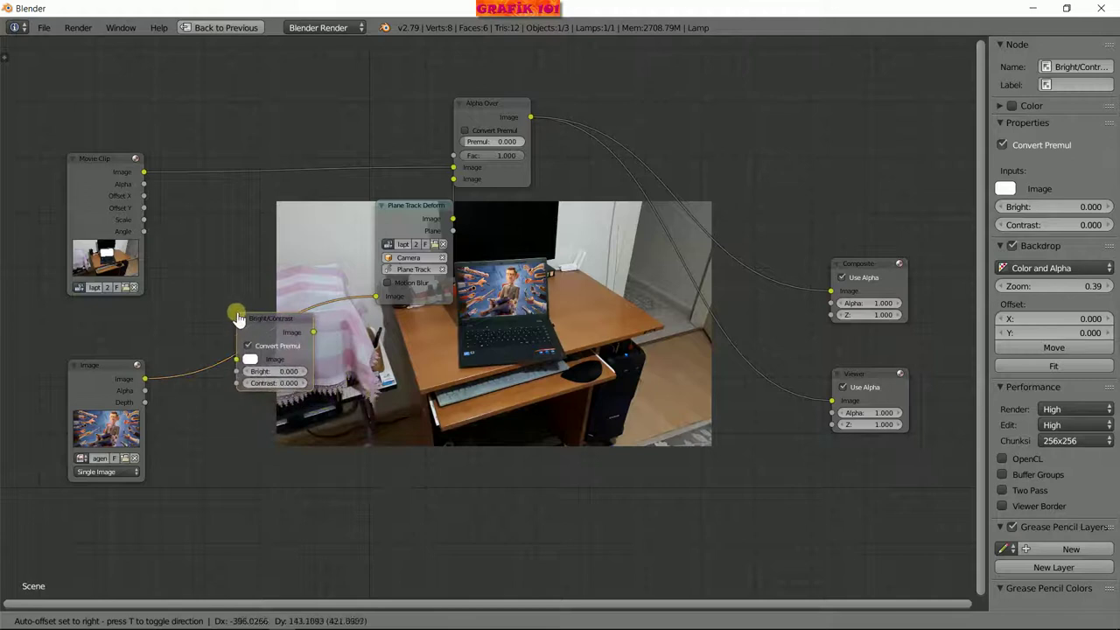
{"action": "left_click", "coordinate": [237, 316]}
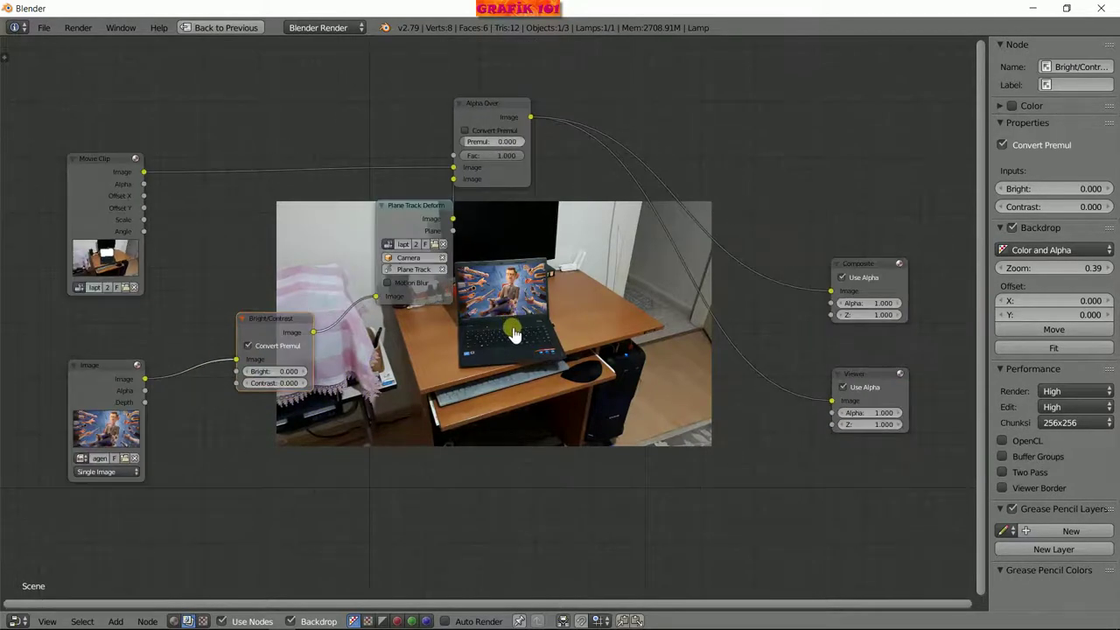
{"action": "key", "text": "v"}
{"action": "key", "text": "v"}
{"action": "key", "text": "v"}
{"action": "key", "text": "v"}
{"action": "key", "text": "v"}
{"action": "key", "text": "v"}
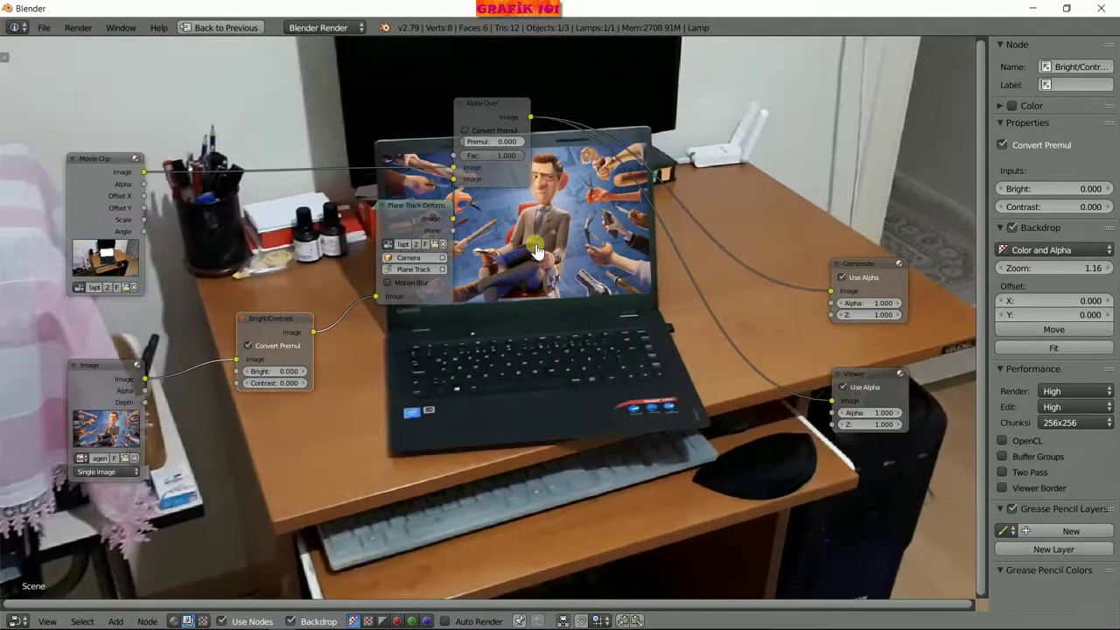
{"action": "key", "text": "v"}
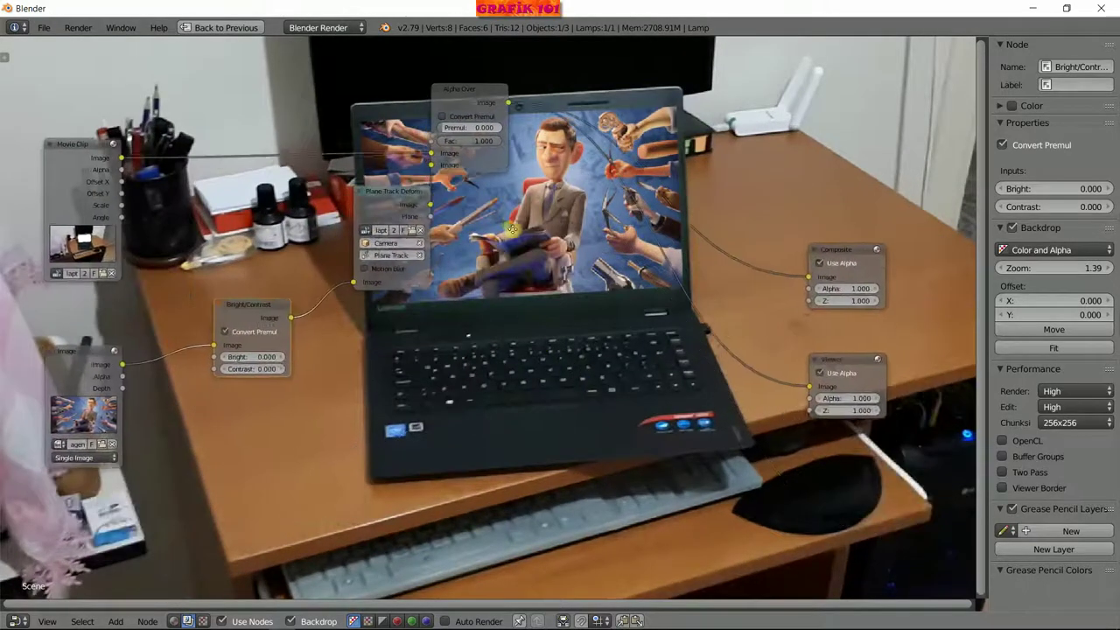
Adjust the Bright/Contrast node to Bright -0.8 and Contrast 5.3.
{"action": "left_click_drag", "start_coordinate": [241, 354], "coordinate": [289, 354]}
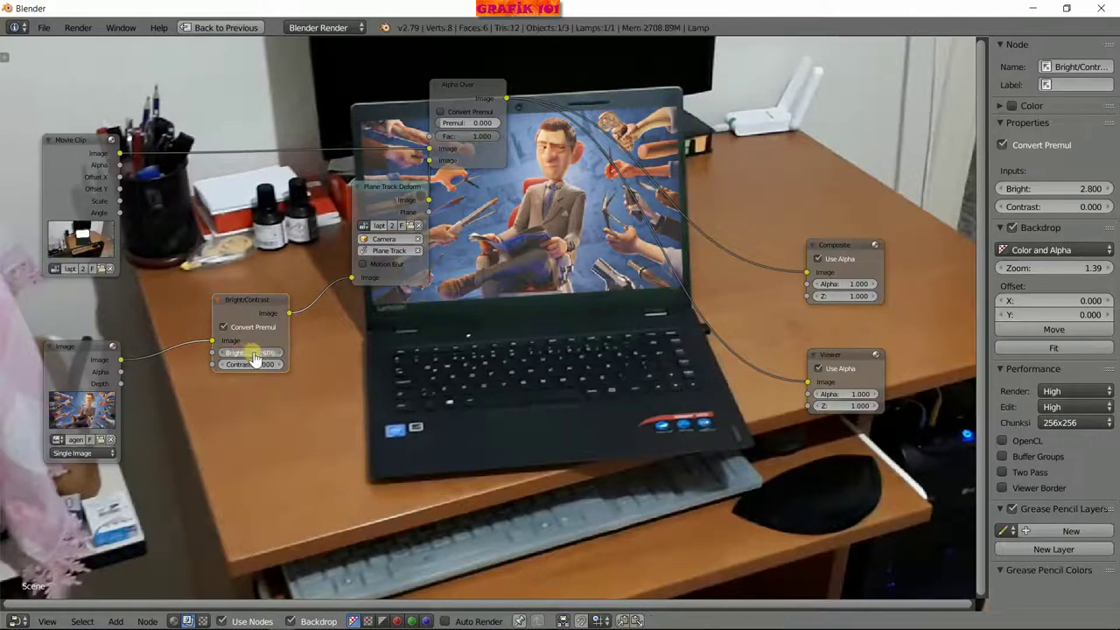
{"action": "left_click_drag", "start_coordinate": [250, 357], "coordinate": [250, 358]}
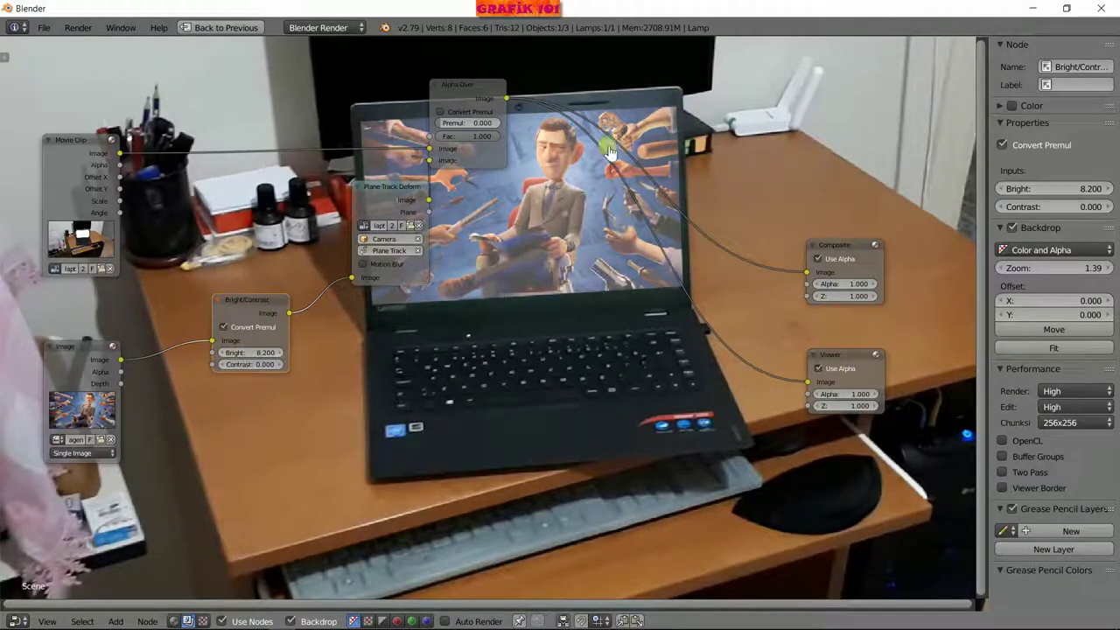
{"action": "left_click_drag", "start_coordinate": [261, 356], "coordinate": [260, 355]}
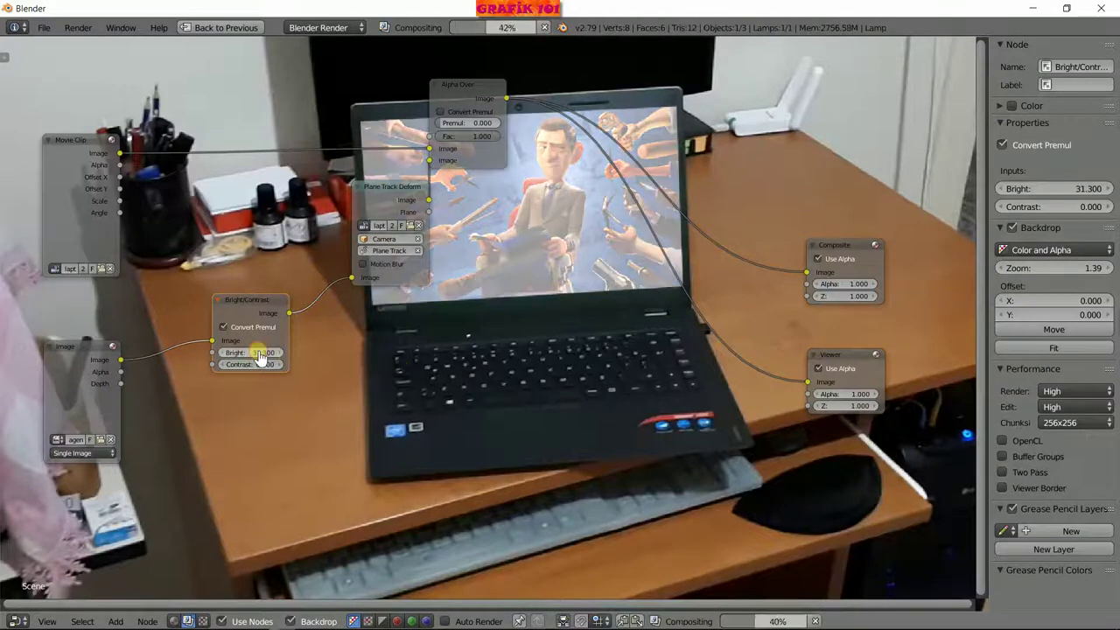
{"action": "left_click_drag", "start_coordinate": [238, 353], "coordinate": [263, 354]}
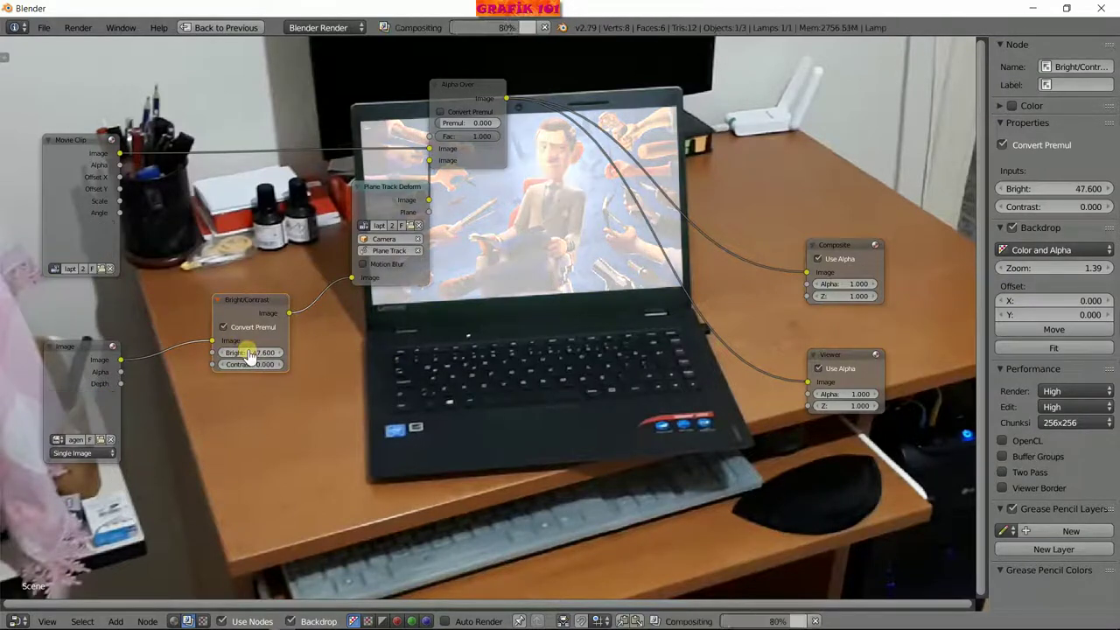
{"action": "left_click", "coordinate": [250, 353]}
{"action": "type", "text": "4"}
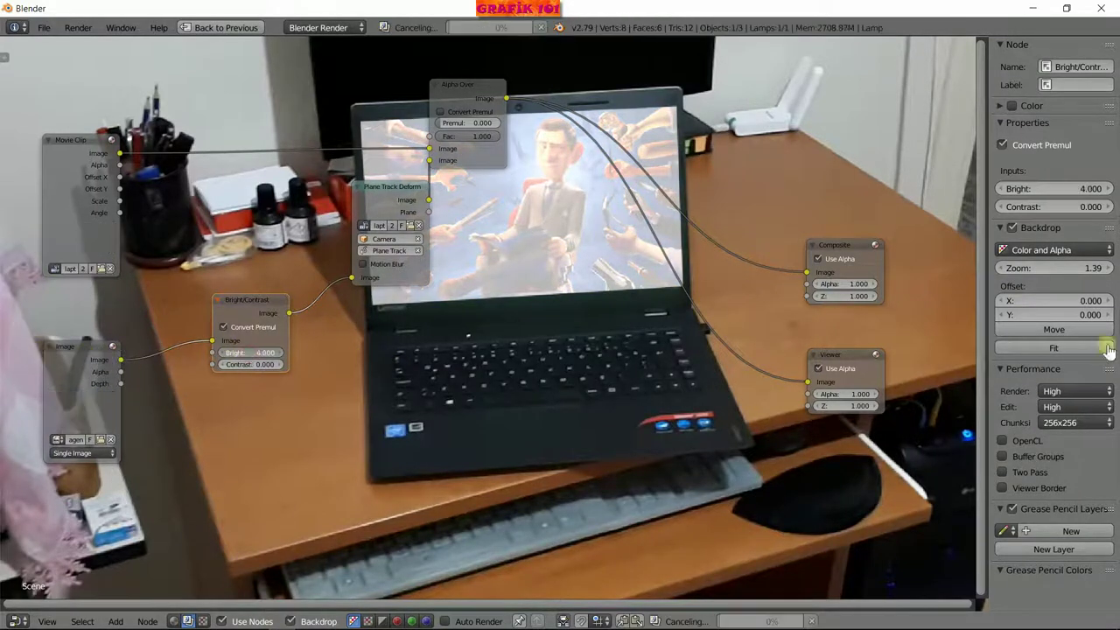
{"action": "key", "text": "Return"}
{"action": "left_click_drag", "start_coordinate": [271, 359], "coordinate": [188, 352]}
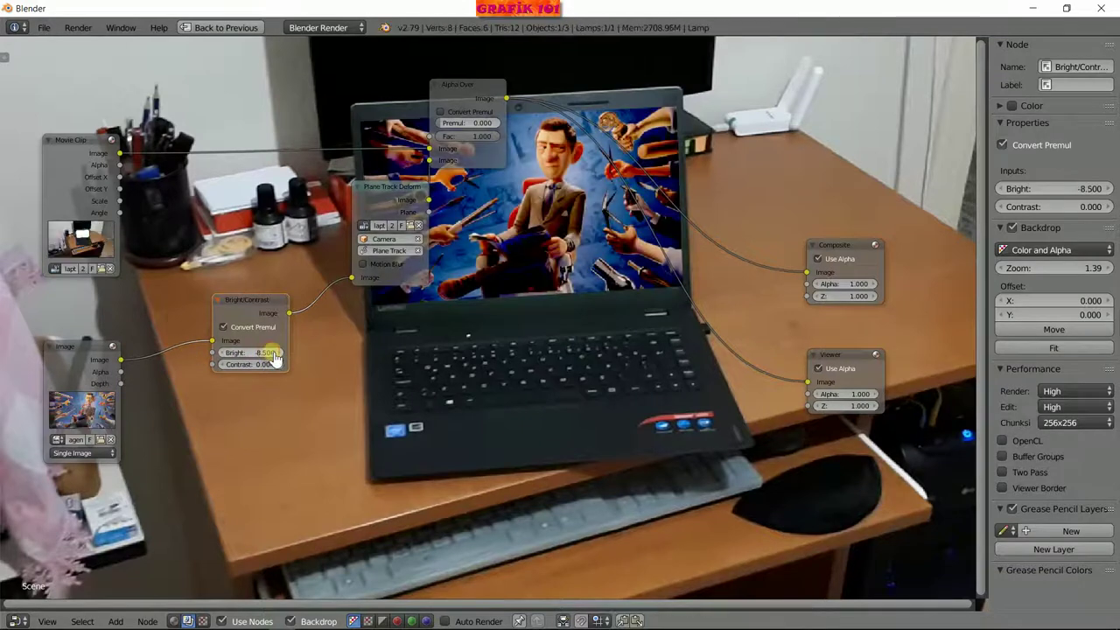
{"action": "mouse_move", "coordinate": [246, 354]}
{"action": "left_mouse_down"}
{"action": "mouse_move", "coordinate": [275, 361]}
{"action": "mouse_move", "coordinate": [241, 367]}
{"action": "mouse_move", "coordinate": [261, 355]}
{"action": "left_mouse_up"}
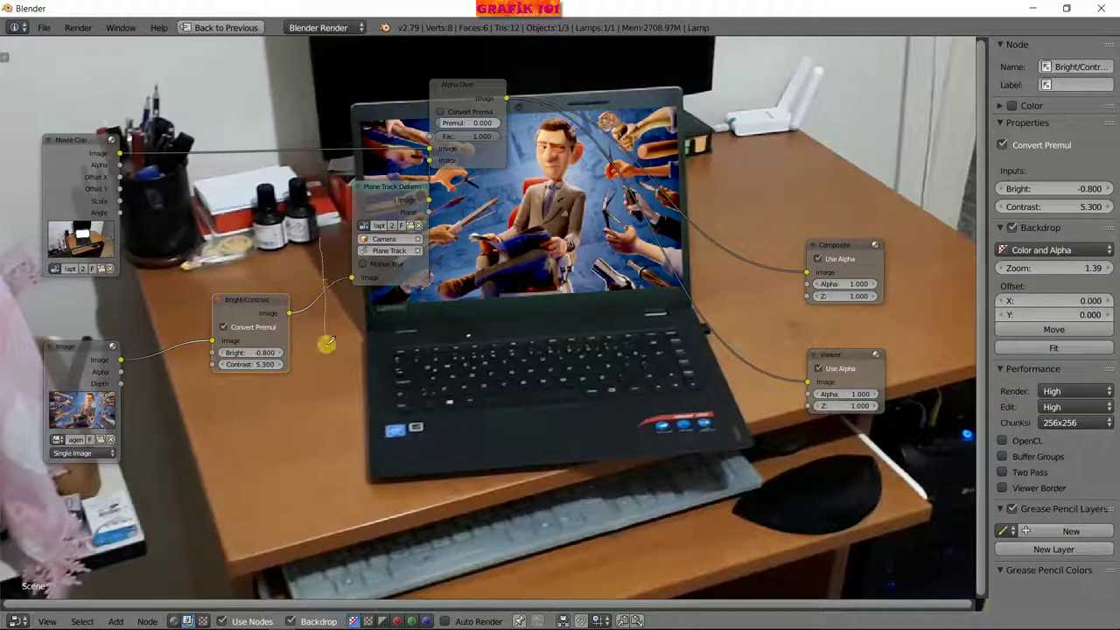
Link the still image straight to Plane Track Deform and move Bright/Contrast onto the Movie Clip–Alpha Over link.
{"action": "left_click_drag", "start_coordinate": [333, 363], "coordinate": [329, 366]}
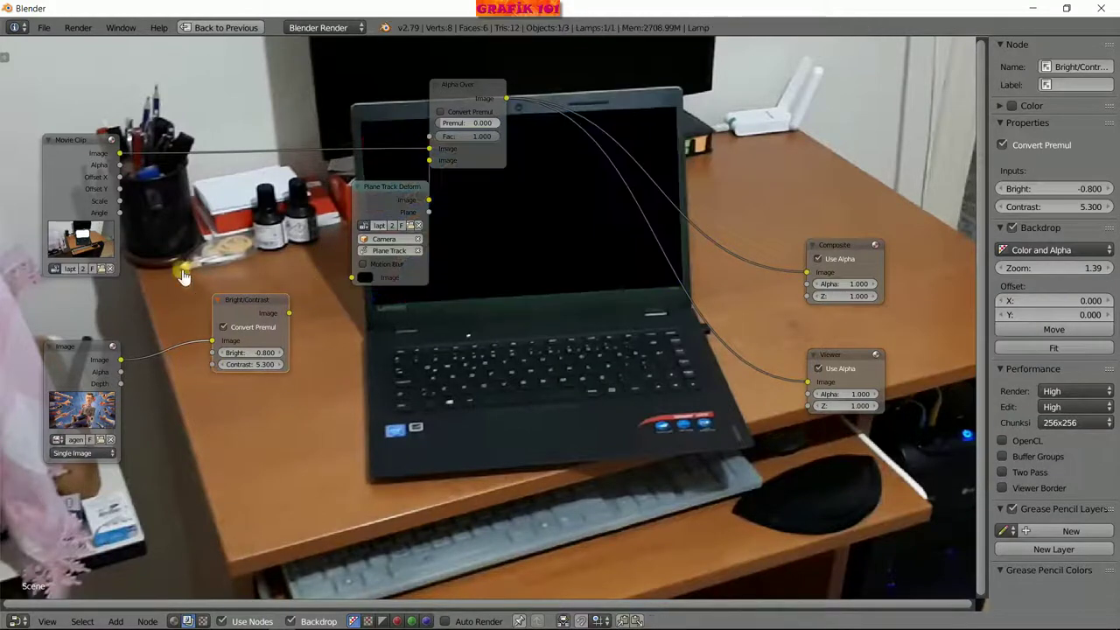
{"action": "right_click_drag", "start_coordinate": [180, 295], "coordinate": [205, 444], "text": "ctrl"}
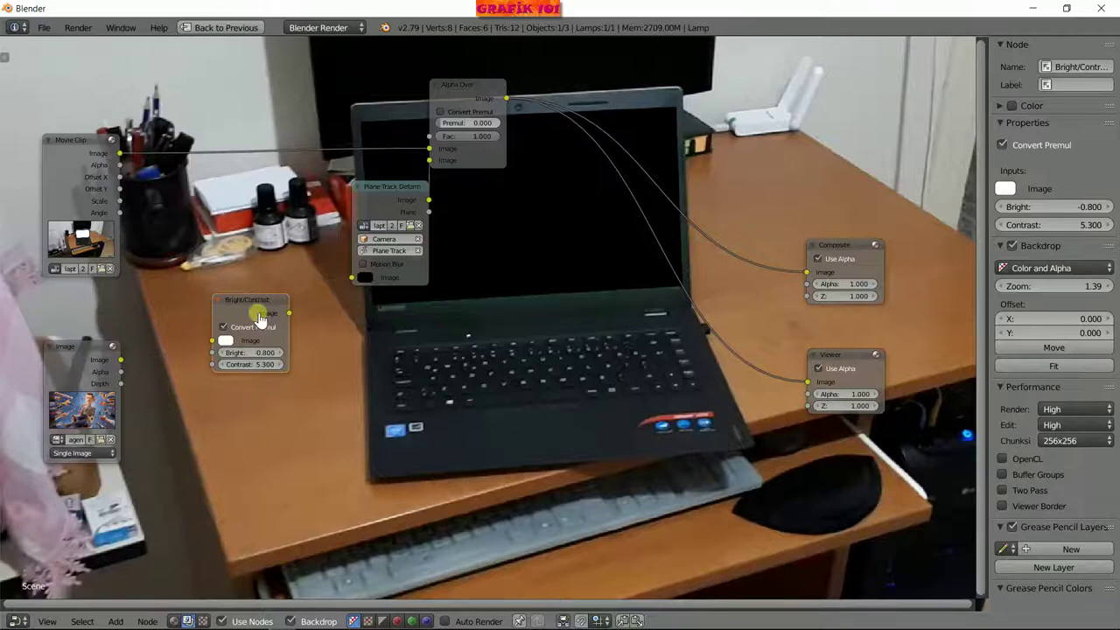
{"action": "left_click_drag", "start_coordinate": [257, 313], "coordinate": [289, 432]}
{"action": "mouse_move", "coordinate": [121, 360]}
{"action": "left_mouse_down"}
{"action": "mouse_move", "coordinate": [311, 304]}
{"action": "mouse_move", "coordinate": [348, 278]}
{"action": "left_mouse_up"}
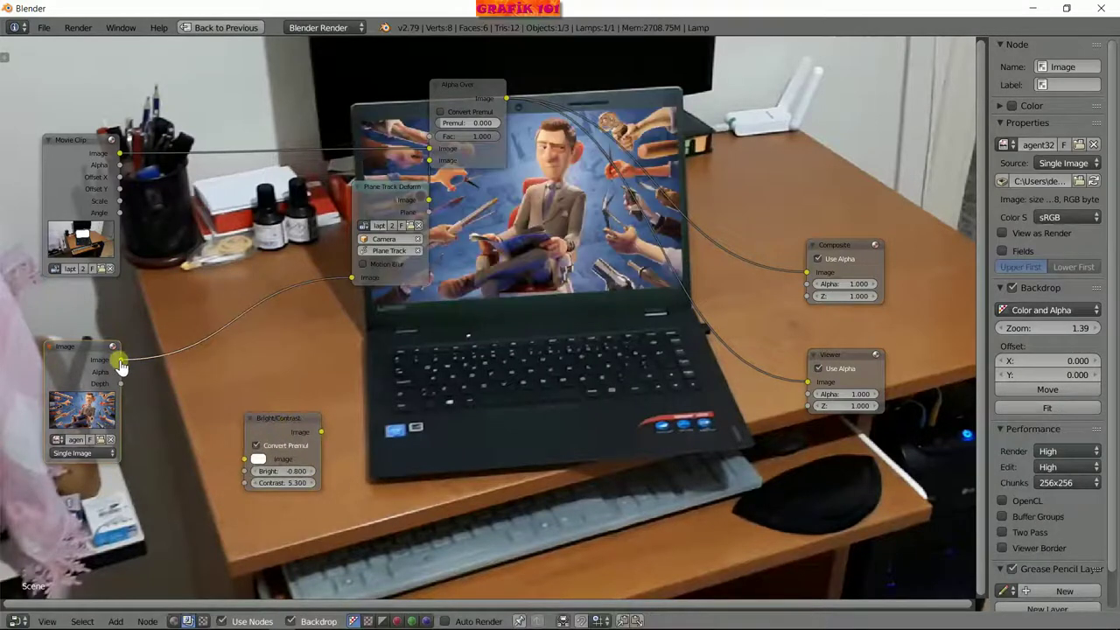
{"action": "mouse_move", "coordinate": [282, 421]}
{"action": "left_mouse_down"}
{"action": "mouse_move", "coordinate": [293, 260]}
{"action": "mouse_move", "coordinate": [269, 112]}
{"action": "mouse_move", "coordinate": [234, 239]}
{"action": "mouse_move", "coordinate": [243, 144]}
{"action": "left_mouse_up"}
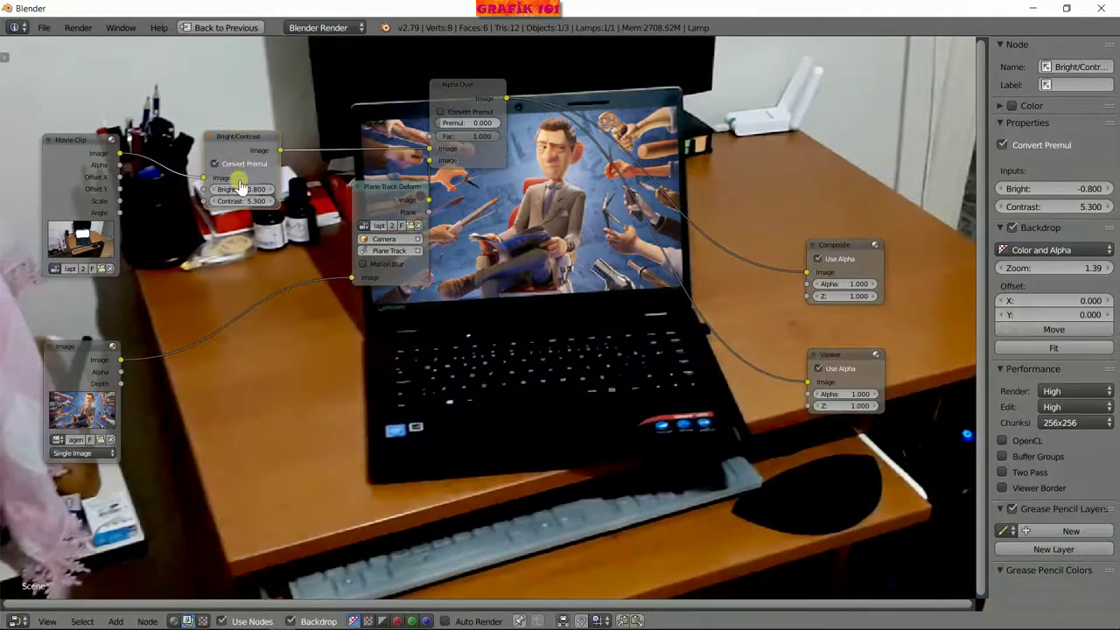
{"action": "scroll", "coordinate": [300, 453], "scroll_direction": "down", "scroll_amount": 1}
{"action": "scroll", "coordinate": [300, 452], "scroll_direction": "up", "scroll_amount": 1}
{"action": "key", "text": "alt+v"}
{"action": "key", "text": "alt+v"}
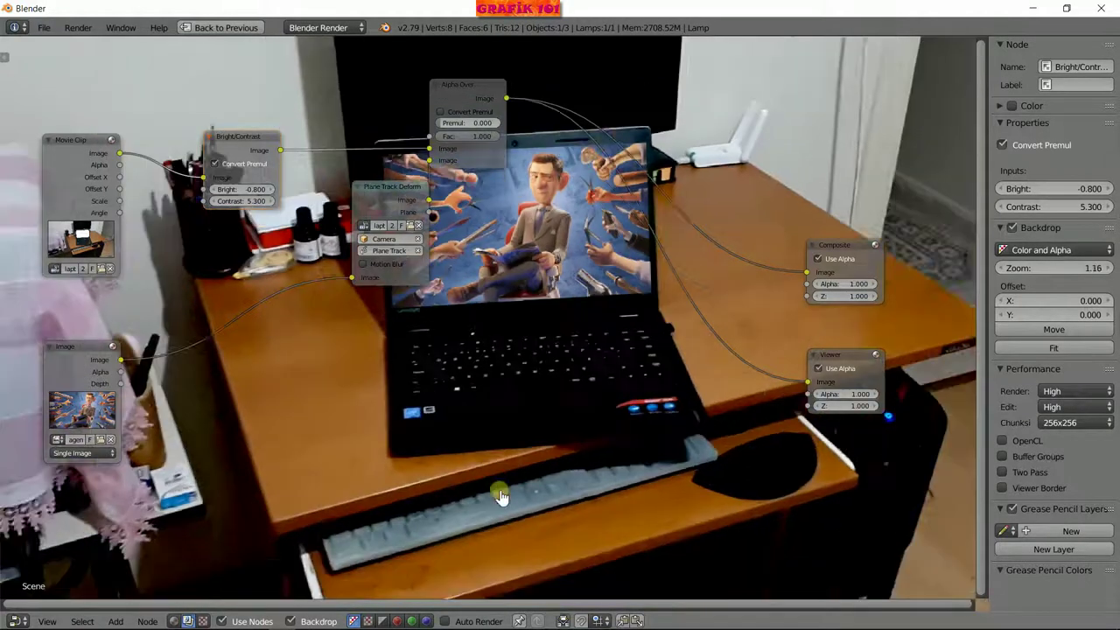
Raise the footage Bright value to about 16, then delete the Bright/Contrast node.
{"action": "key", "text": "alt+v"}
{"action": "key", "text": "alt+v"}
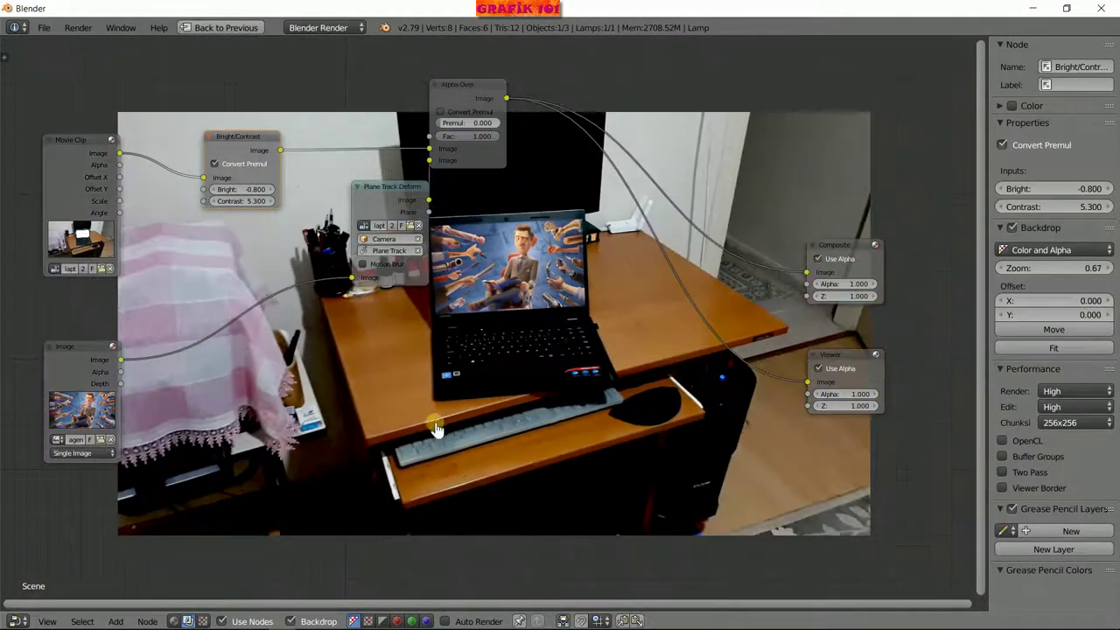
{"action": "left_click_drag", "start_coordinate": [251, 193], "coordinate": [250, 205]}
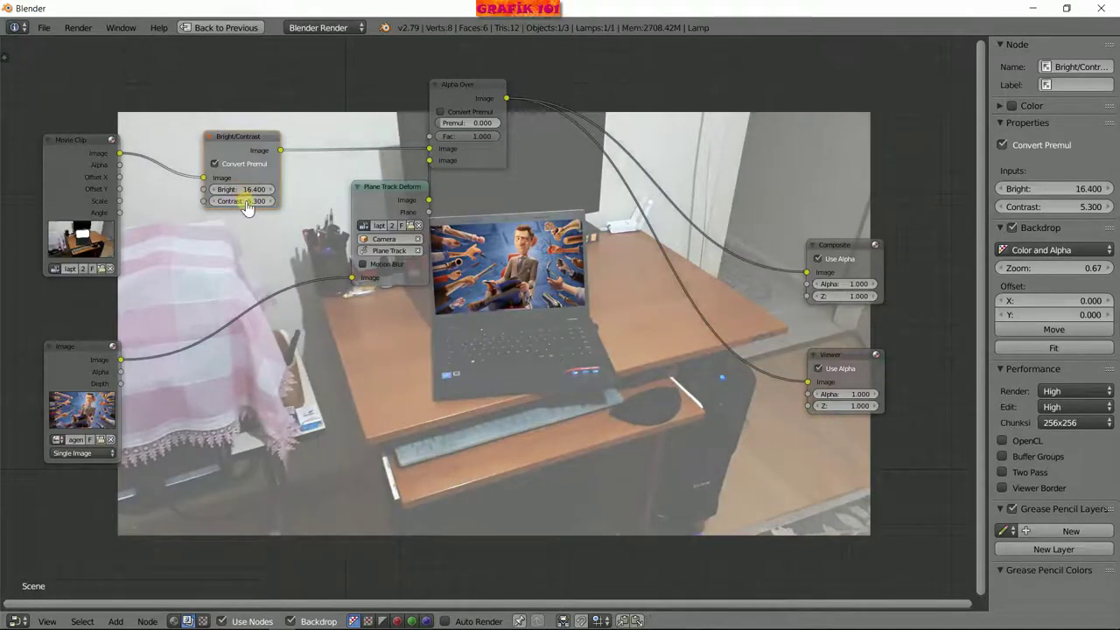
{"action": "mouse_move", "coordinate": [251, 190]}
{"action": "left_mouse_down"}
{"action": "mouse_move", "coordinate": [262, 190]}
{"action": "mouse_move", "coordinate": [238, 189]}
{"action": "mouse_move", "coordinate": [249, 216]}
{"action": "left_mouse_up"}
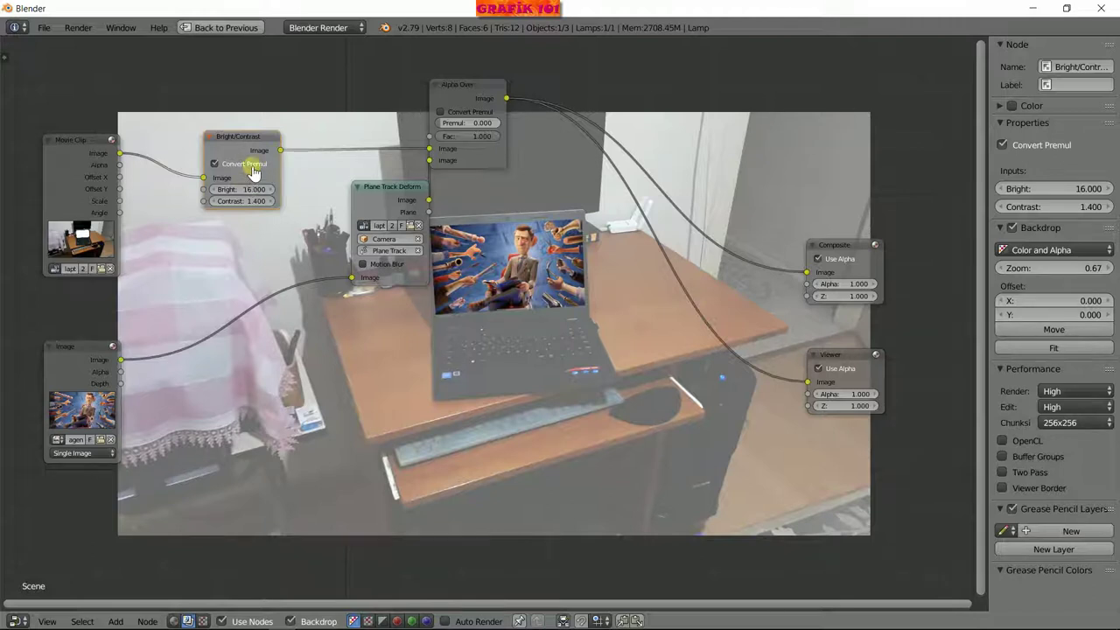
{"action": "key", "text": "x"}
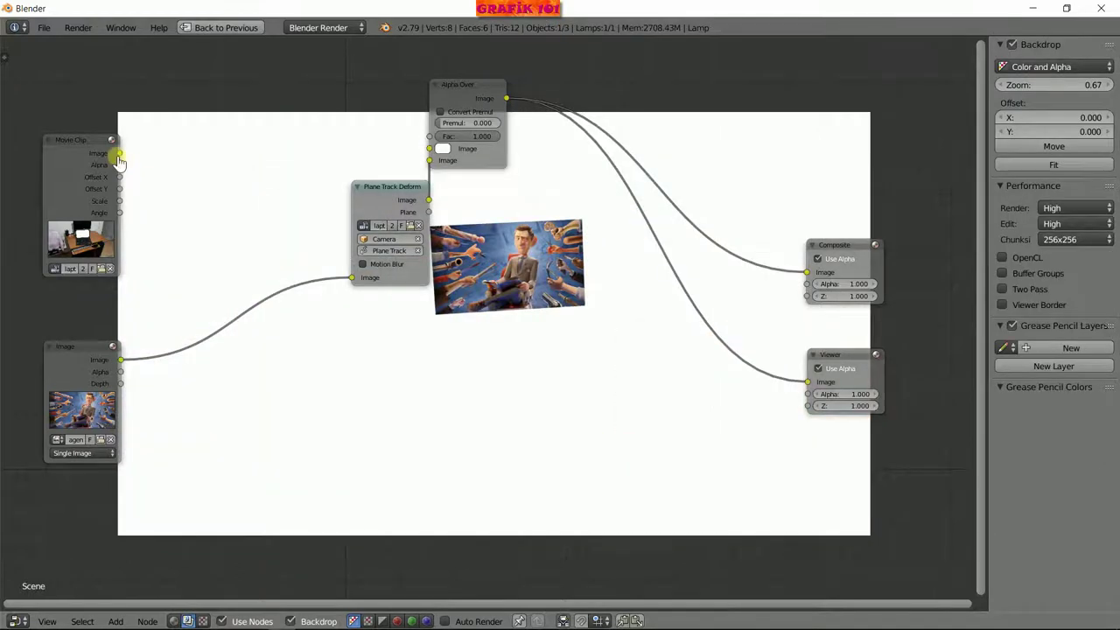
Link the Movie Clip directly into Alpha Over and move Plane Track Deform down-left.
{"action": "left_click_drag", "start_coordinate": [120, 153], "coordinate": [429, 161]}
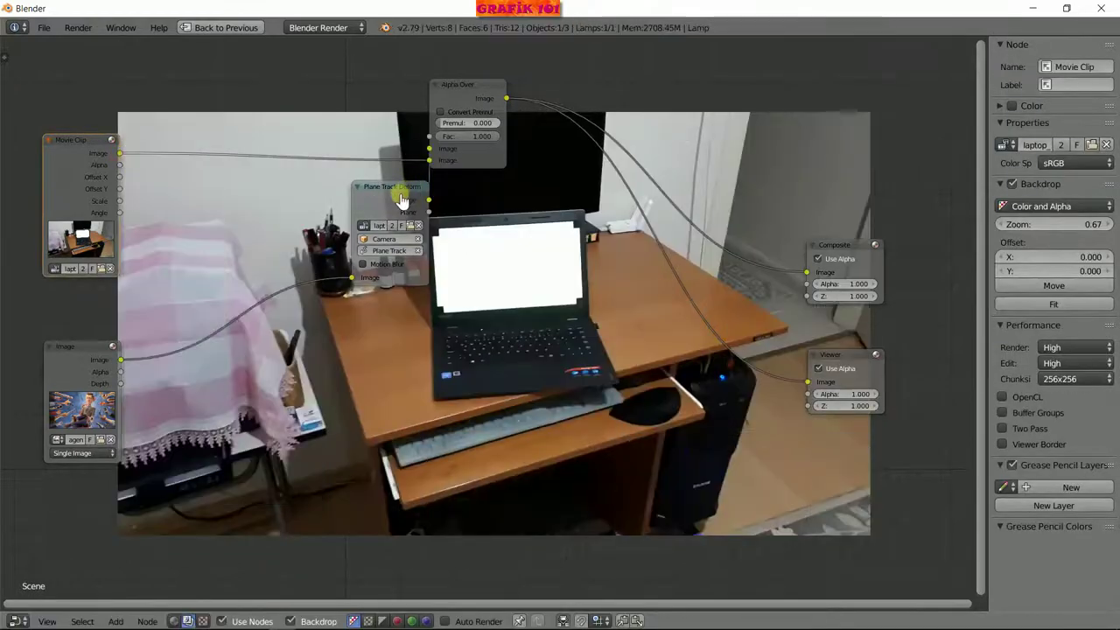
{"action": "left_click_drag", "start_coordinate": [421, 179], "coordinate": [348, 287]}
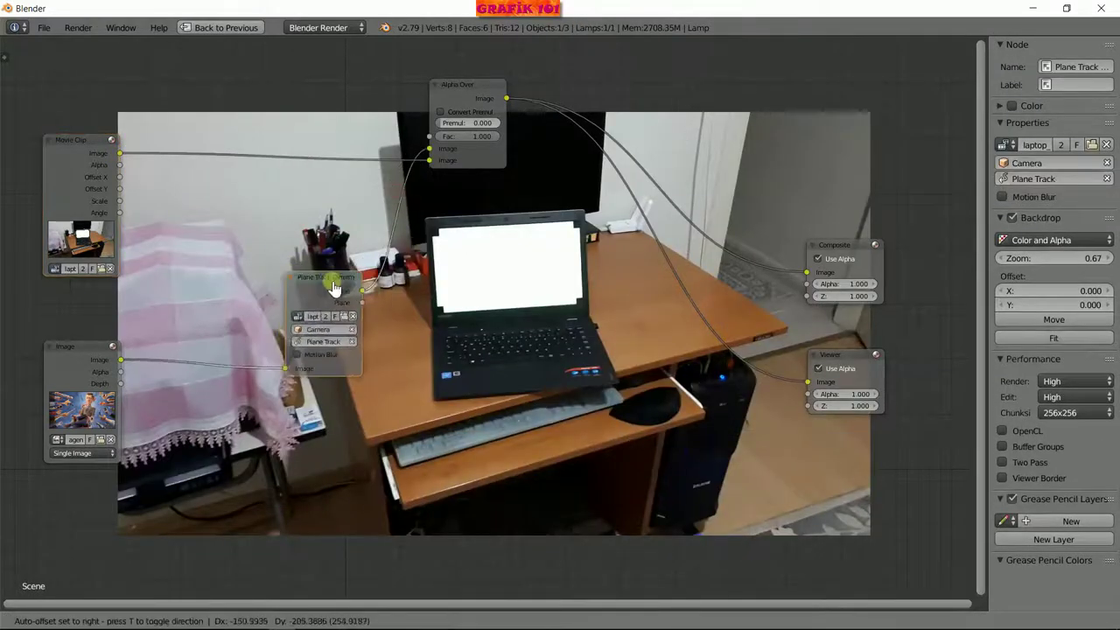
{"action": "left_click", "coordinate": [348, 287]}
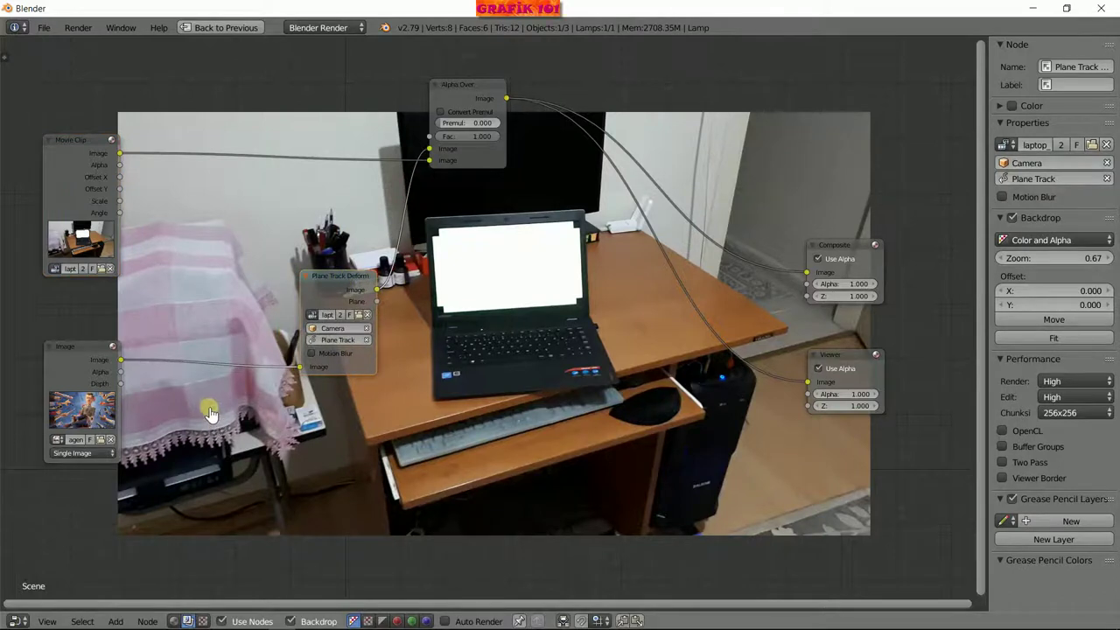
Try a Hue Correct node by bending its curve, then reset and delete it.
{"action": "left_click", "coordinate": [117, 621]}
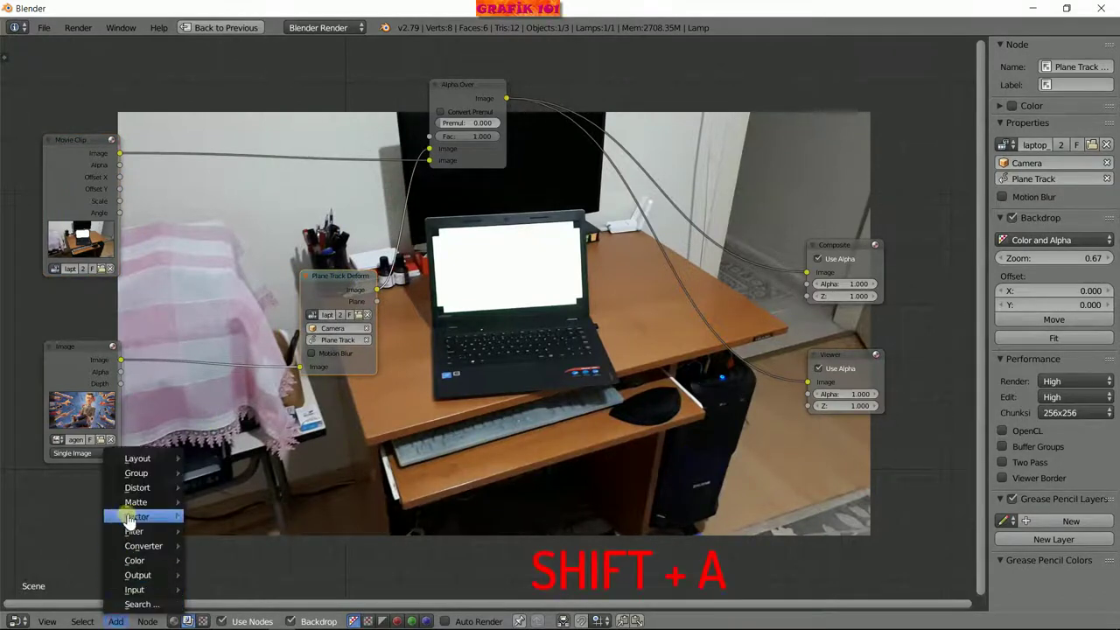
{"action": "mouse_move", "coordinate": [135, 561]}
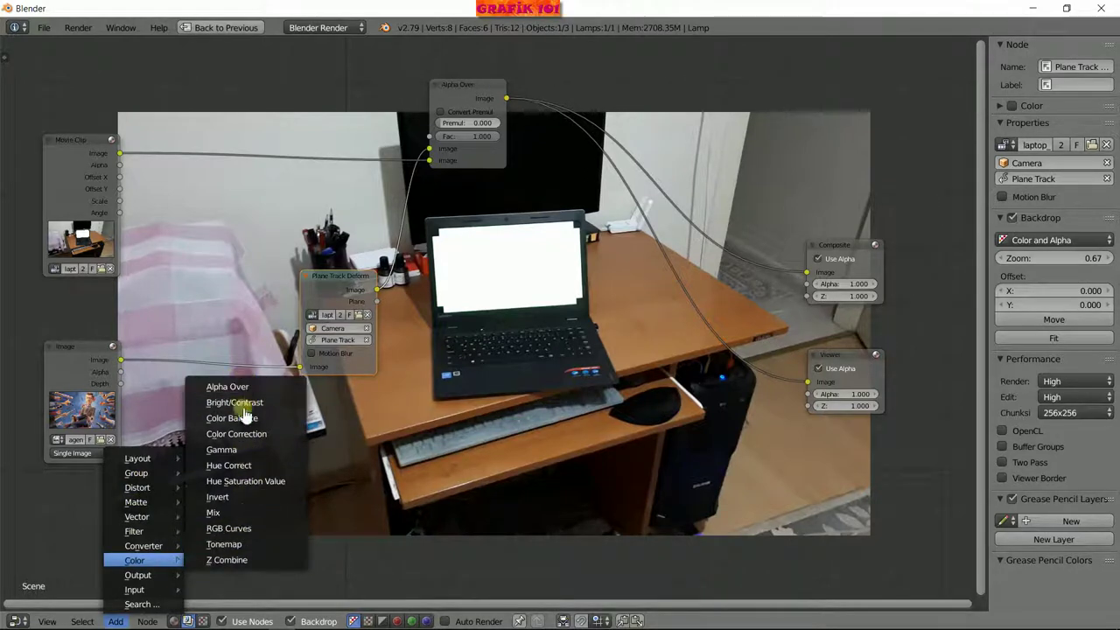
{"action": "left_click", "coordinate": [275, 468]}
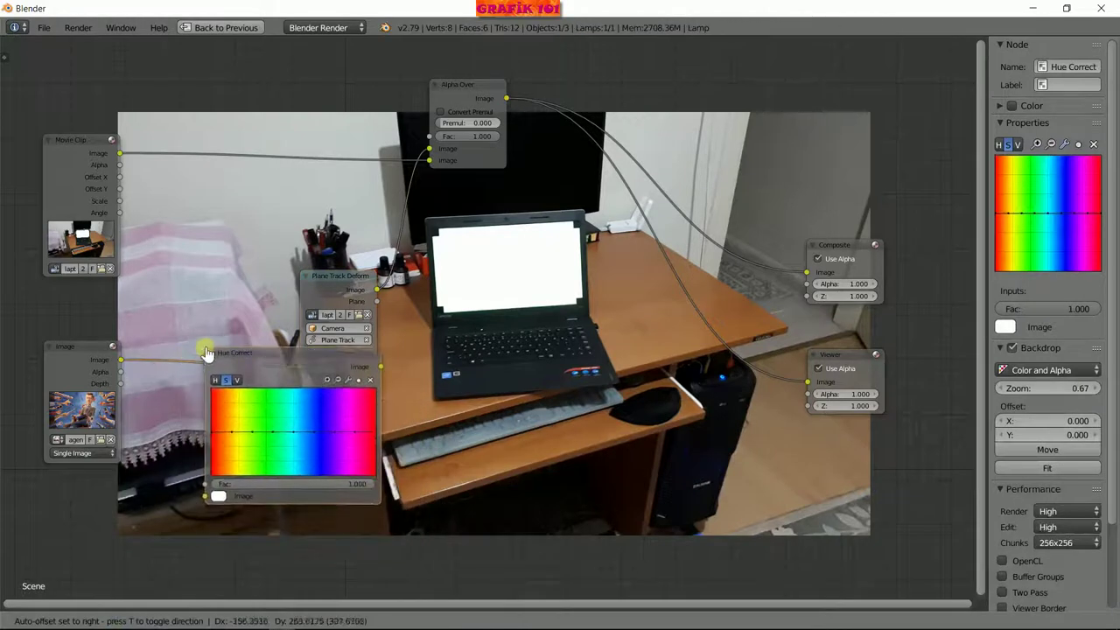
{"action": "left_click", "coordinate": [202, 390]}
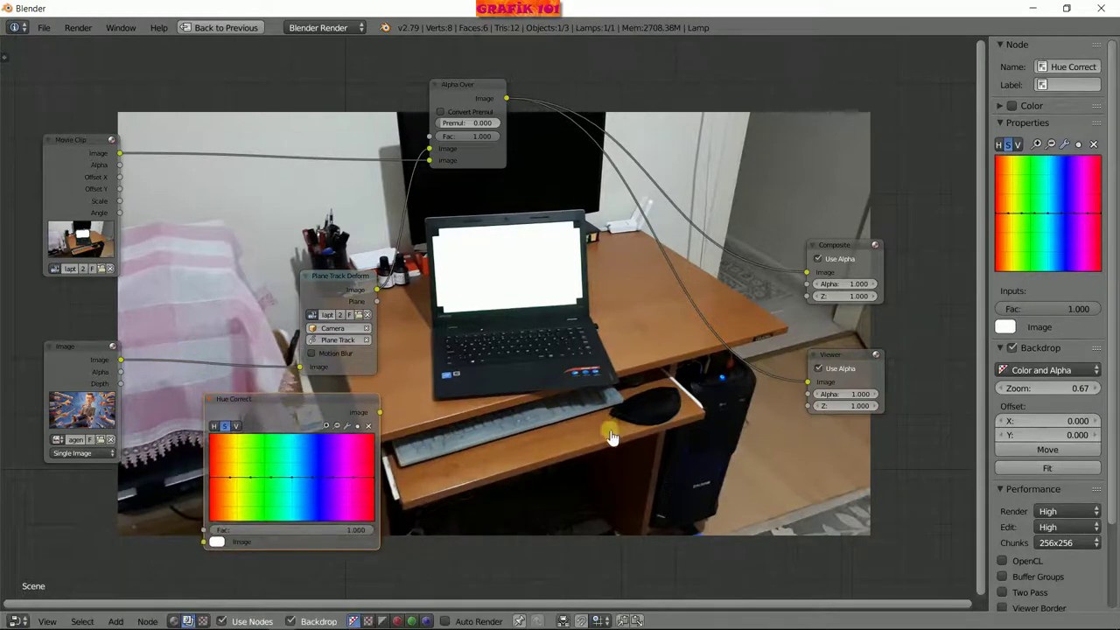
{"action": "left_click_drag", "start_coordinate": [258, 477], "coordinate": [274, 505]}
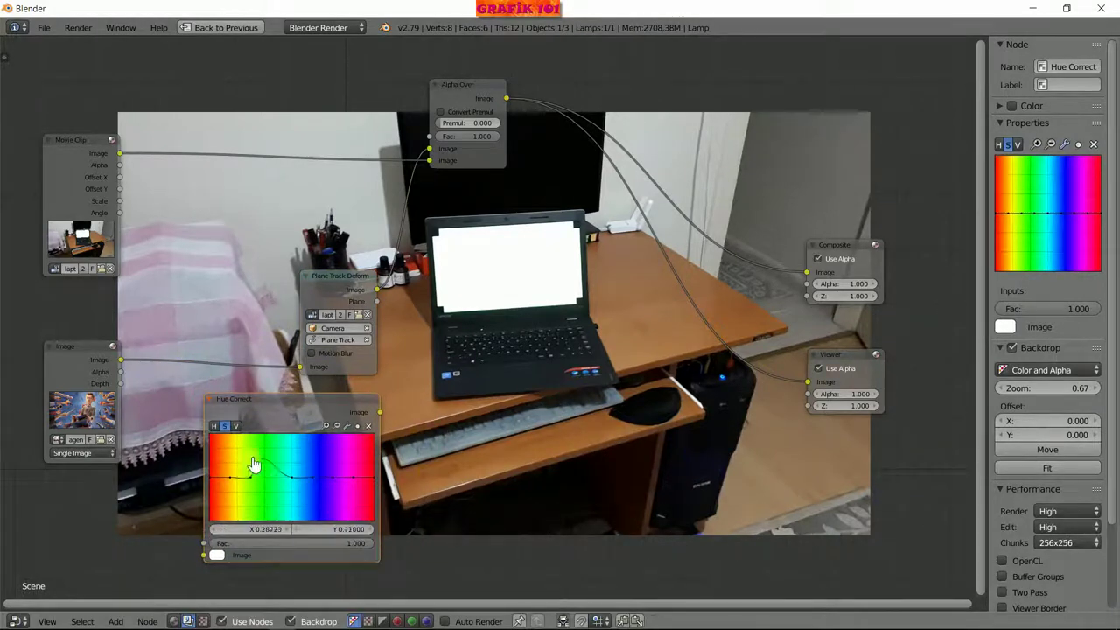
{"action": "left_click", "coordinate": [368, 426]}
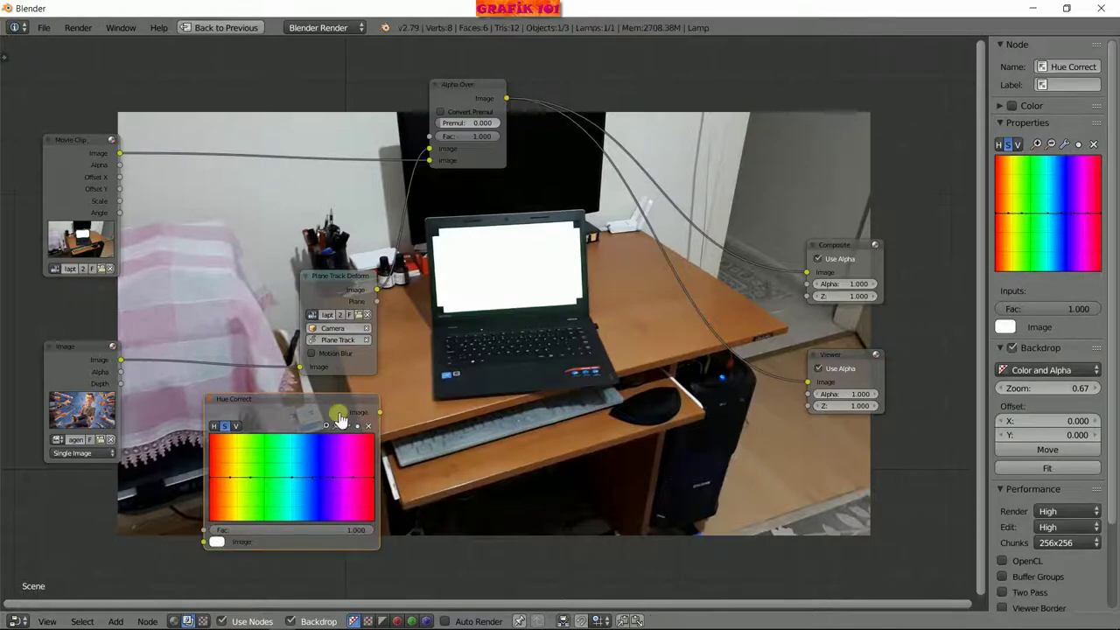
{"action": "key", "text": "x"}
Add and reposition a Color Correction node, then delete it.
{"action": "key", "text": "shift+a"}
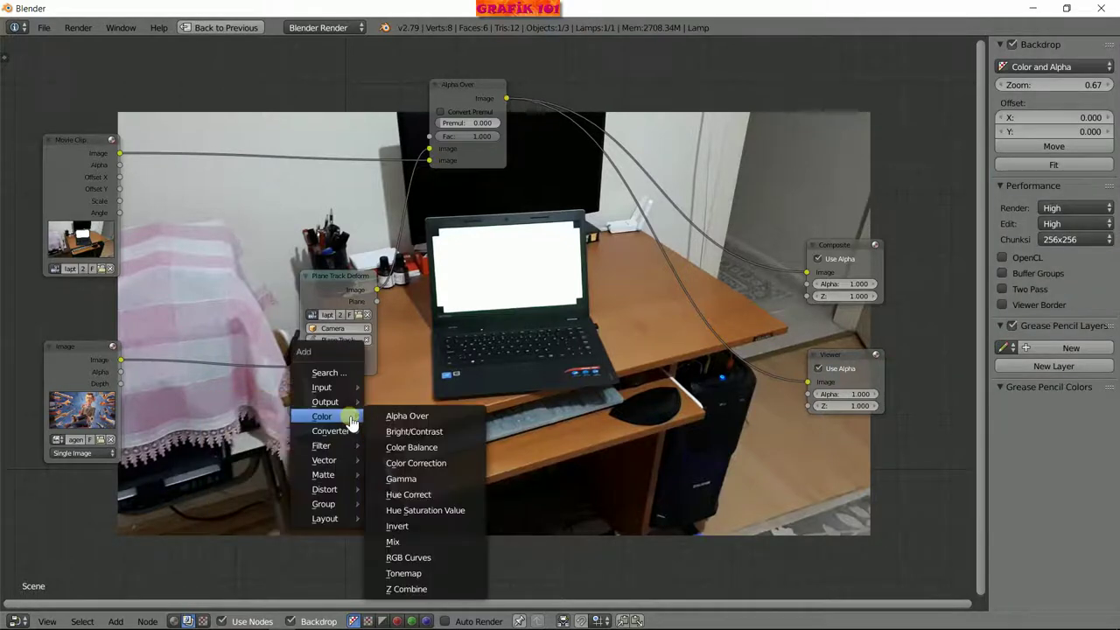
{"action": "left_click", "coordinate": [421, 463]}
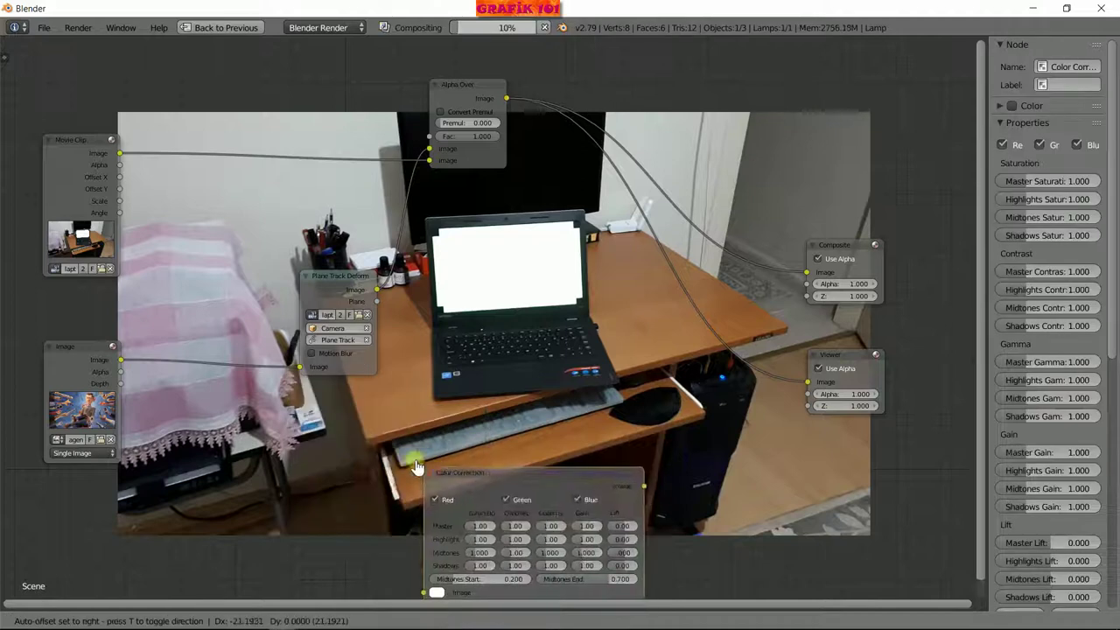
{"action": "left_click", "coordinate": [248, 404]}
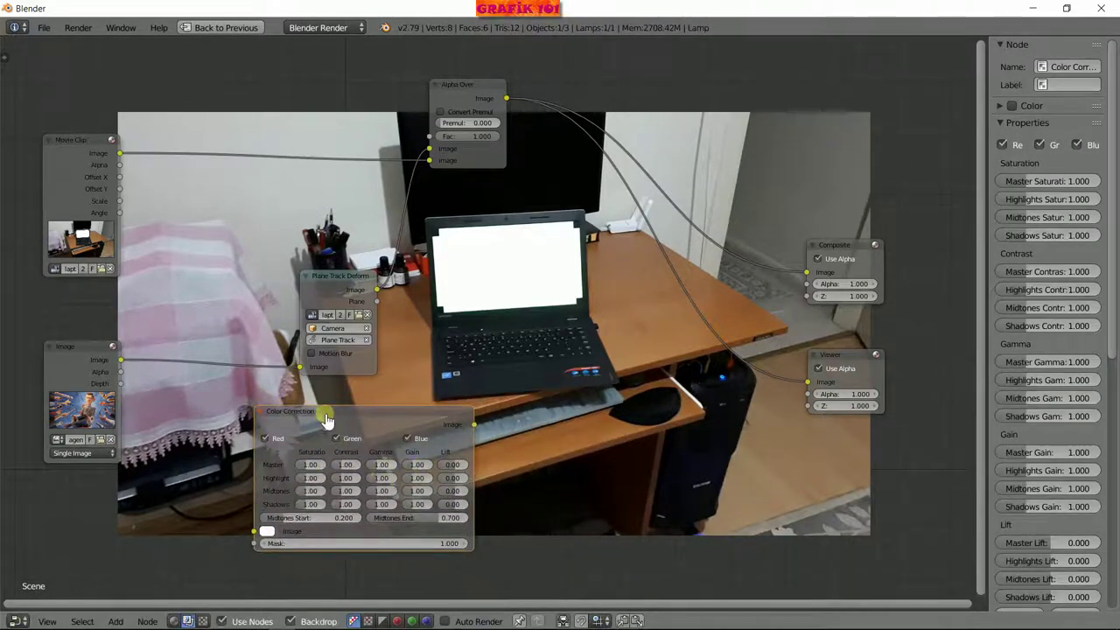
{"action": "left_click_drag", "start_coordinate": [325, 420], "coordinate": [339, 435]}
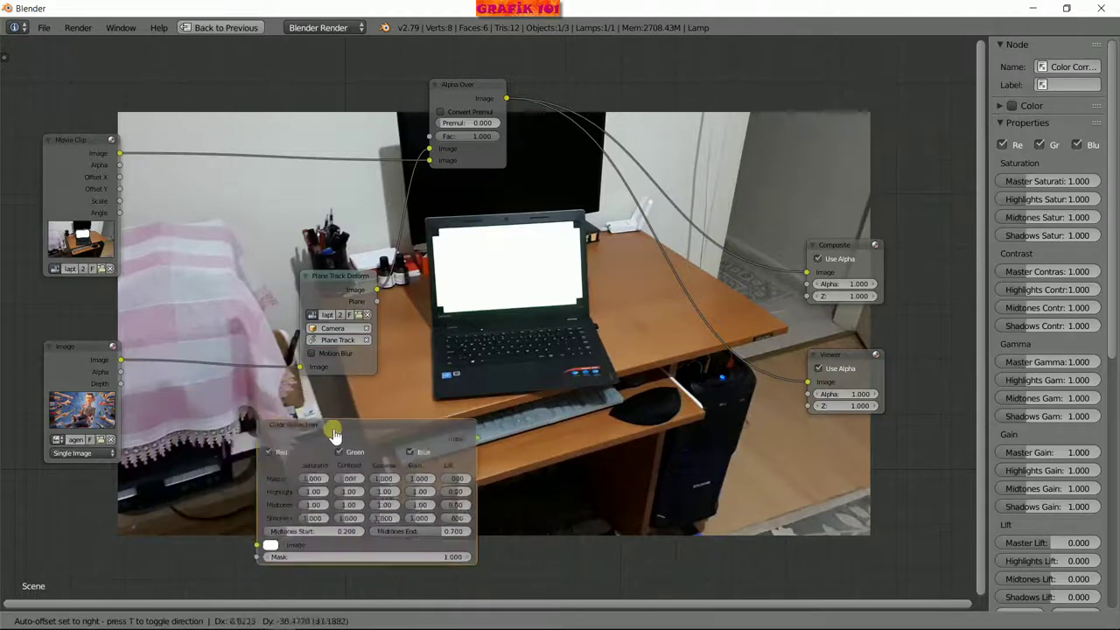
{"action": "key", "text": "x"}
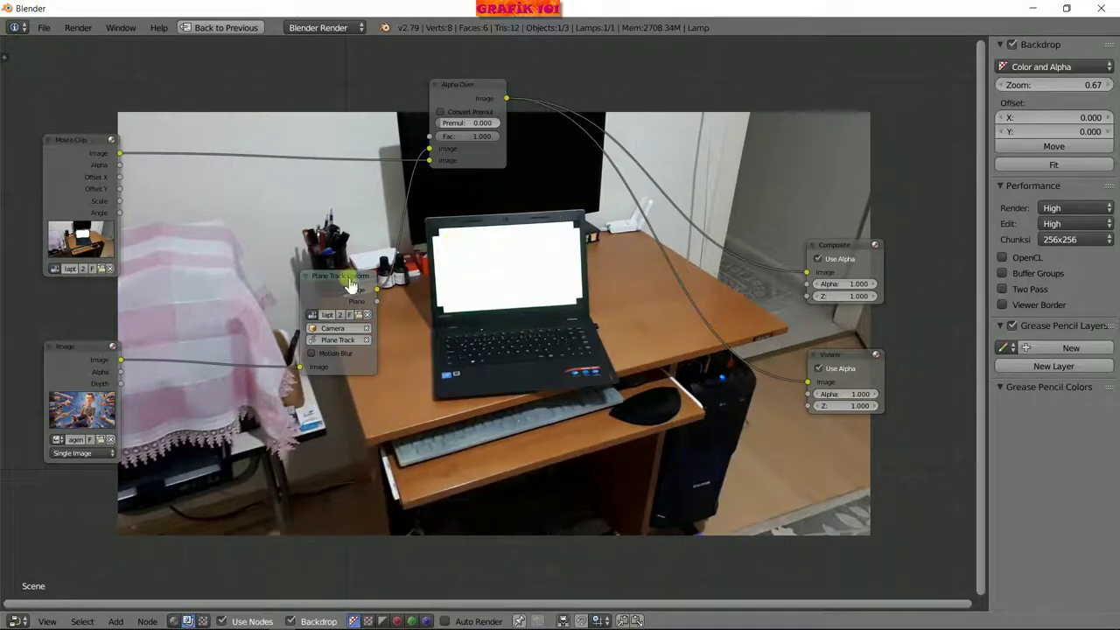
Rearrange the Movie Clip, Image and Plane Track Deform nodes and link the warped image into Alpha Over.
{"action": "left_click_drag", "start_coordinate": [62, 143], "coordinate": [43, 77]}
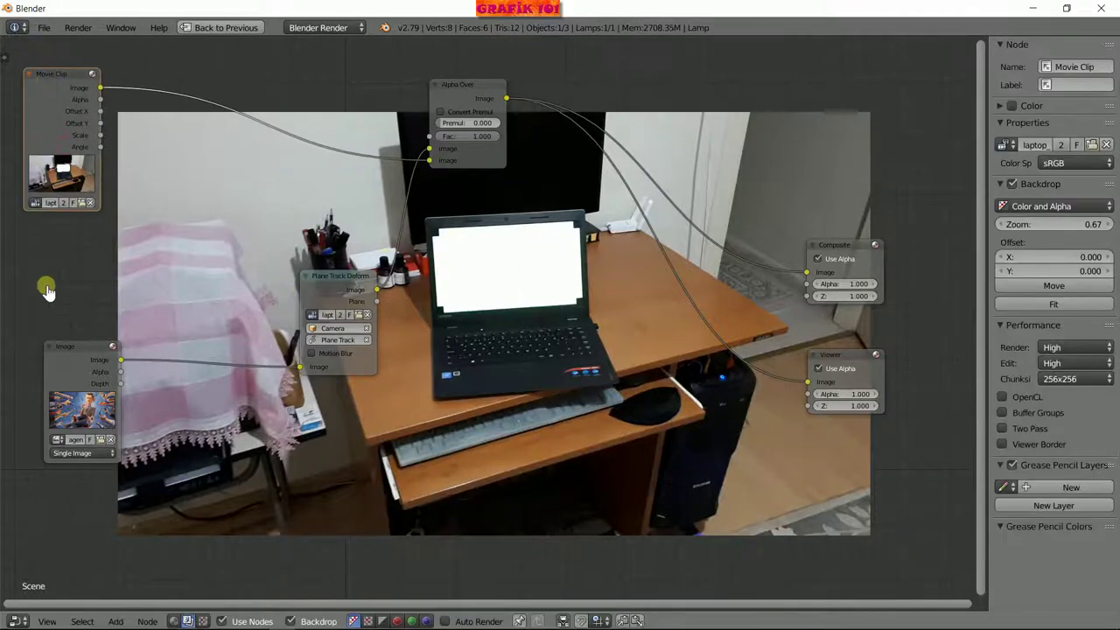
{"action": "left_click_drag", "start_coordinate": [65, 355], "coordinate": [48, 266]}
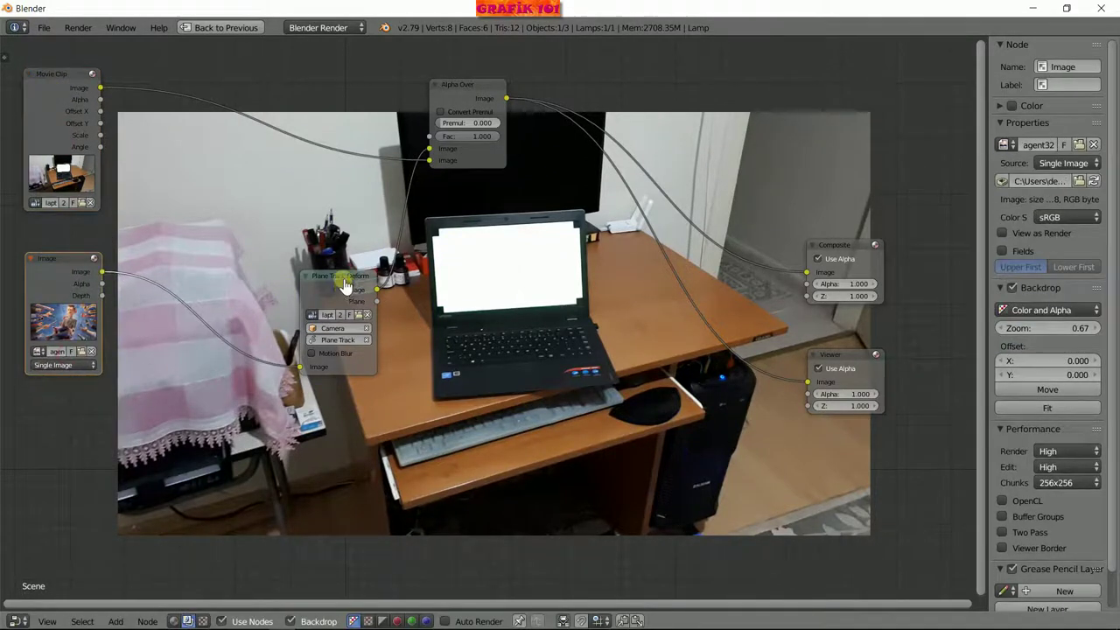
{"action": "left_click_drag", "start_coordinate": [346, 285], "coordinate": [231, 260]}
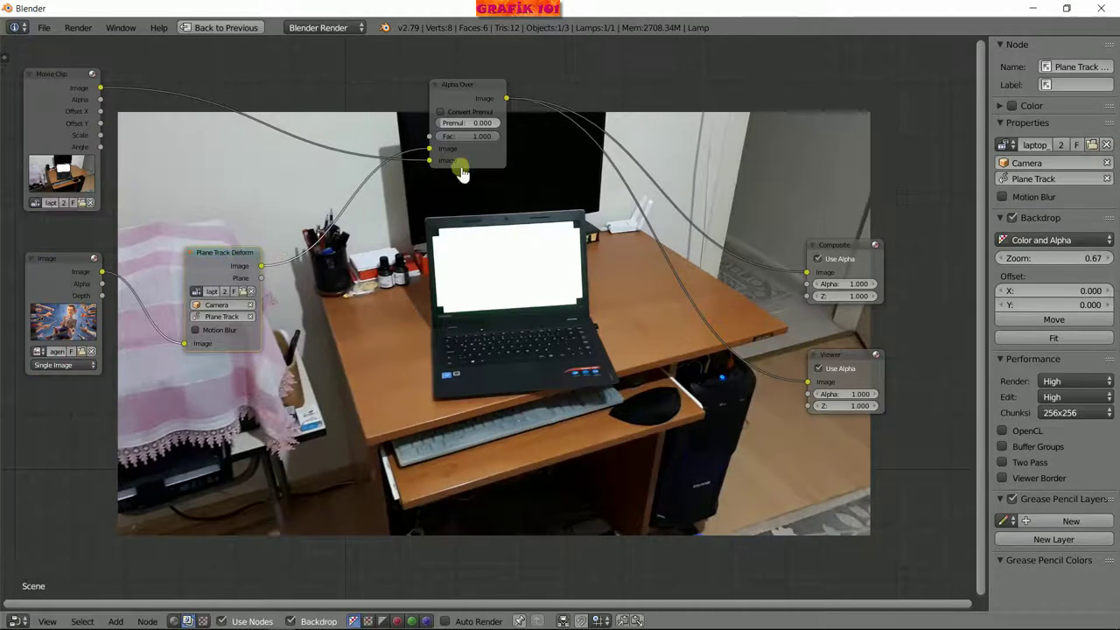
{"action": "left_click_drag", "start_coordinate": [470, 92], "coordinate": [462, 96]}
{"action": "left_click_drag", "start_coordinate": [419, 154], "coordinate": [421, 156]}
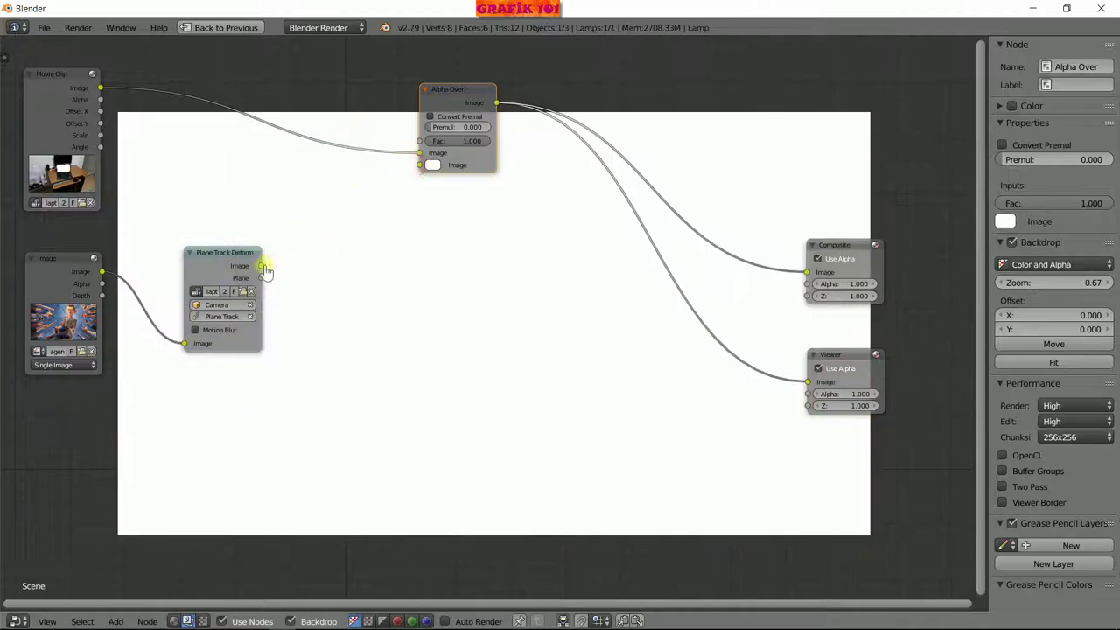
{"action": "left_click_drag", "start_coordinate": [263, 267], "coordinate": [421, 164]}
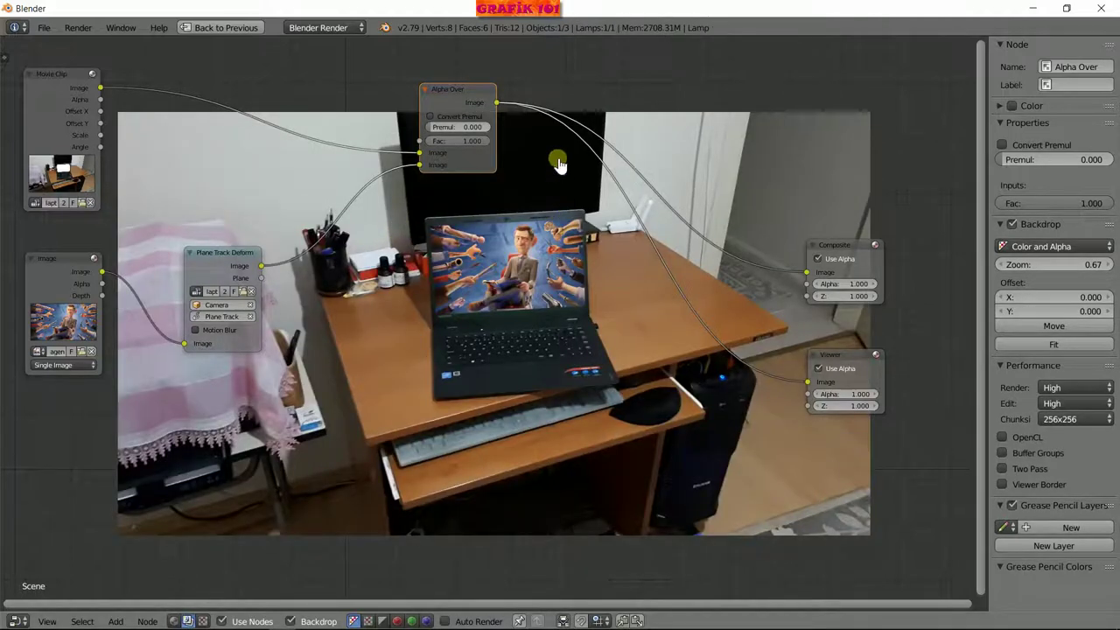
Move the Composite and Viewer nodes up to the right beside Alpha Over.
{"action": "left_click_drag", "start_coordinate": [846, 253], "coordinate": [918, 118]}
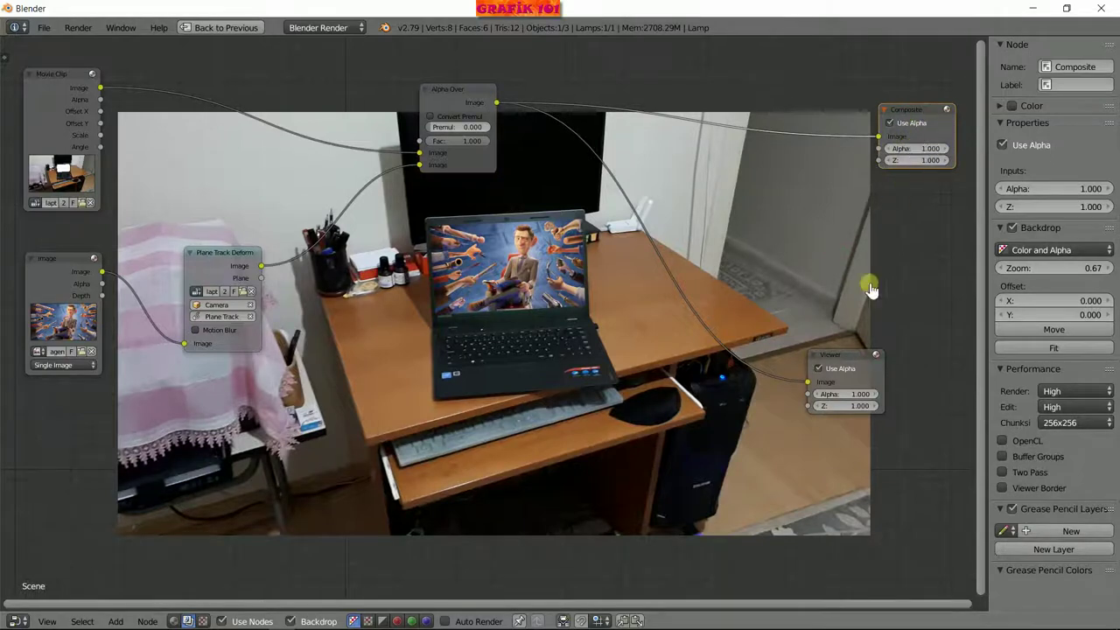
{"action": "mouse_move", "coordinate": [839, 356]}
{"action": "left_mouse_down"}
{"action": "mouse_move", "coordinate": [922, 215]}
{"action": "mouse_move", "coordinate": [910, 212]}
{"action": "left_mouse_up"}
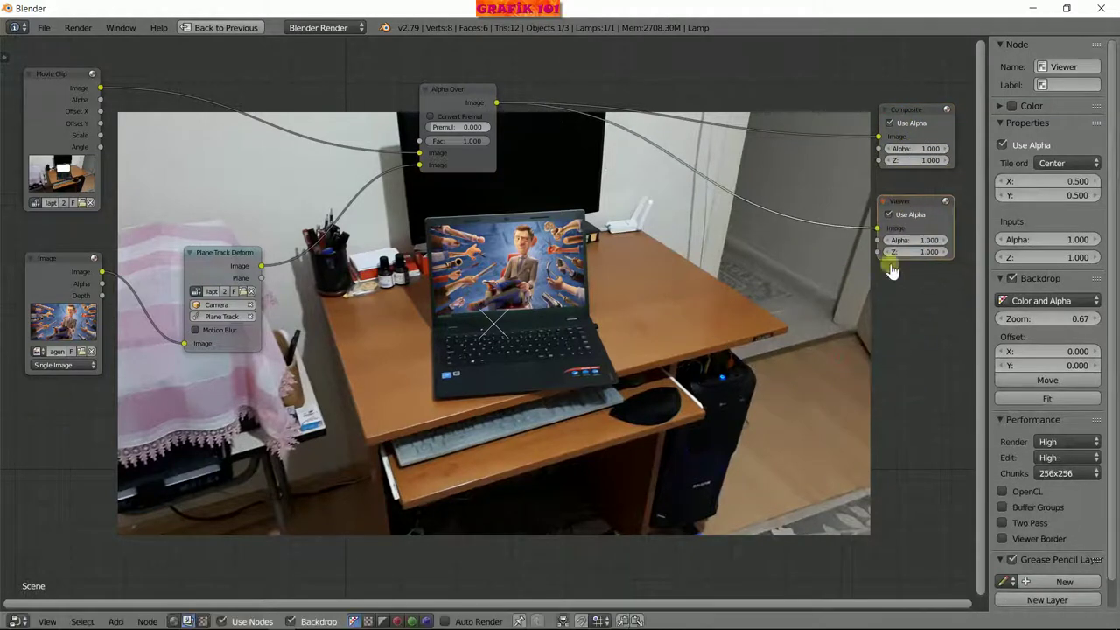
{"action": "left_click_drag", "start_coordinate": [460, 99], "coordinate": [488, 94]}
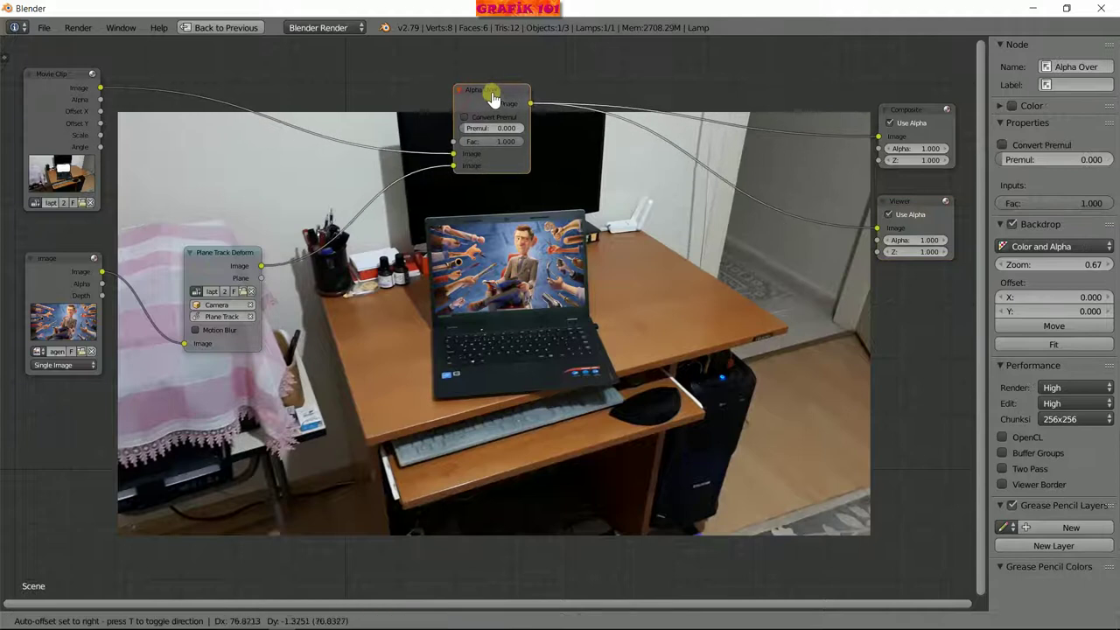
Compare the Movie Clip and Image node settings, then restore the split Compositing layout.
{"action": "left_click", "coordinate": [46, 112]}
{"action": "left_click", "coordinate": [48, 277]}
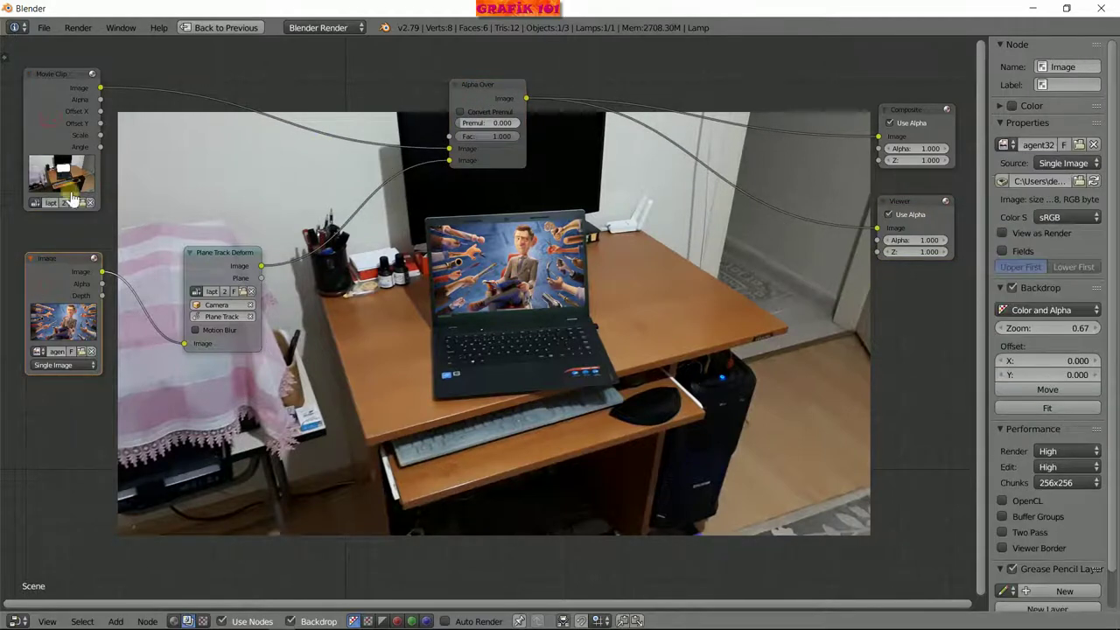
{"action": "left_click", "coordinate": [77, 140]}
{"action": "left_click", "coordinate": [50, 293]}
{"action": "left_click", "coordinate": [68, 143]}
{"action": "left_click", "coordinate": [50, 285]}
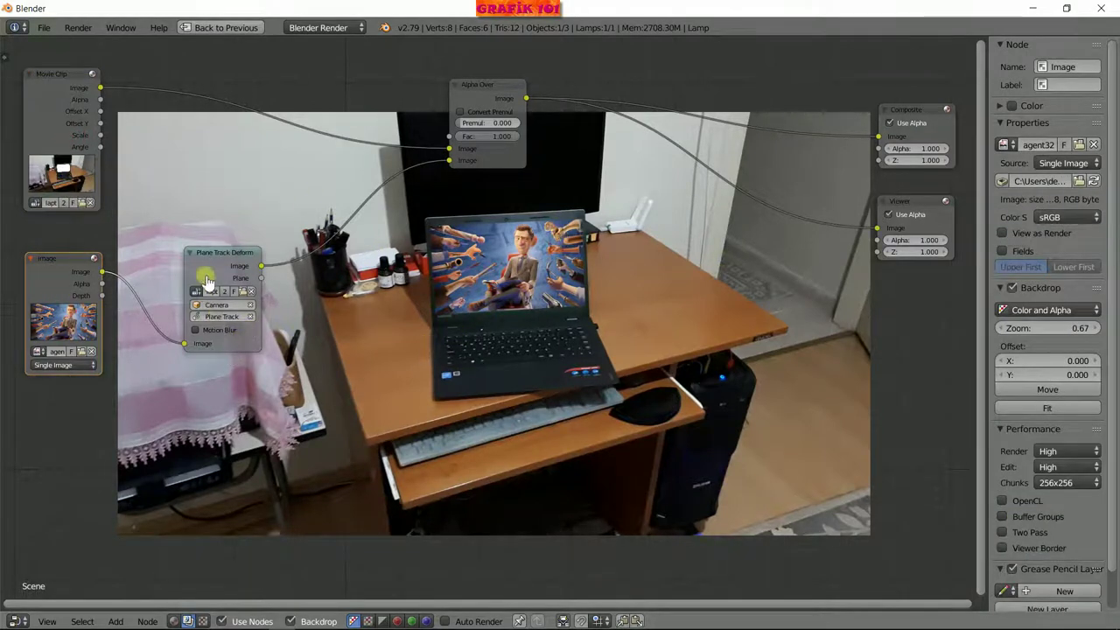
{"action": "left_click", "coordinate": [217, 29]}
Inspect the tracked laptop screen in the Motion Tracking workspace, then return to Compositing.
{"action": "left_click", "coordinate": [187, 27]}
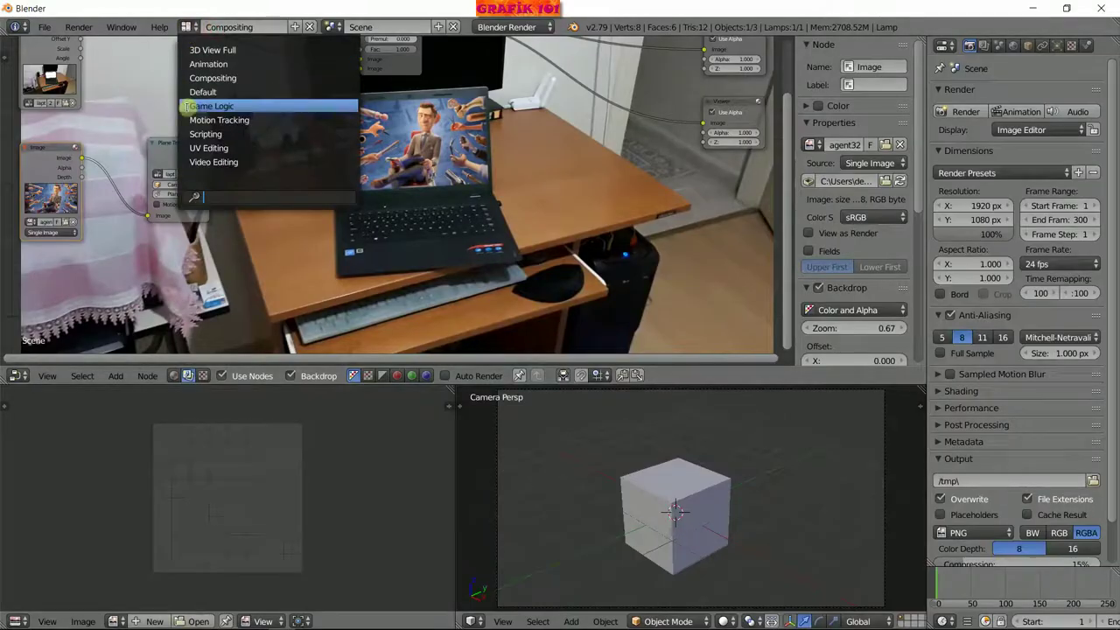
{"action": "left_click", "coordinate": [218, 120]}
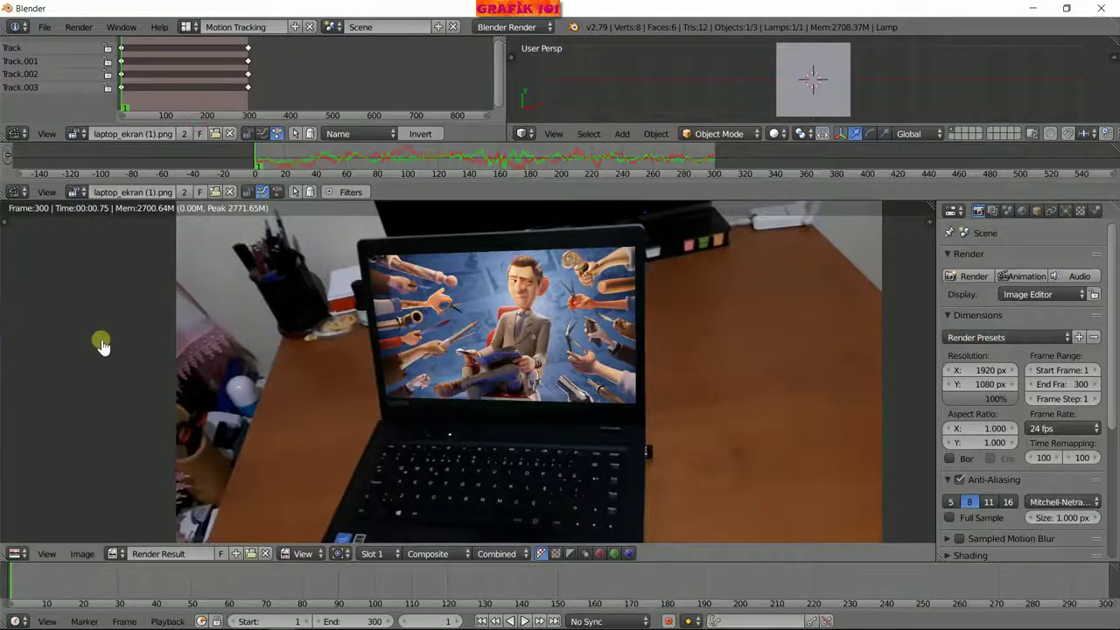
{"action": "key", "text": "Escape"}
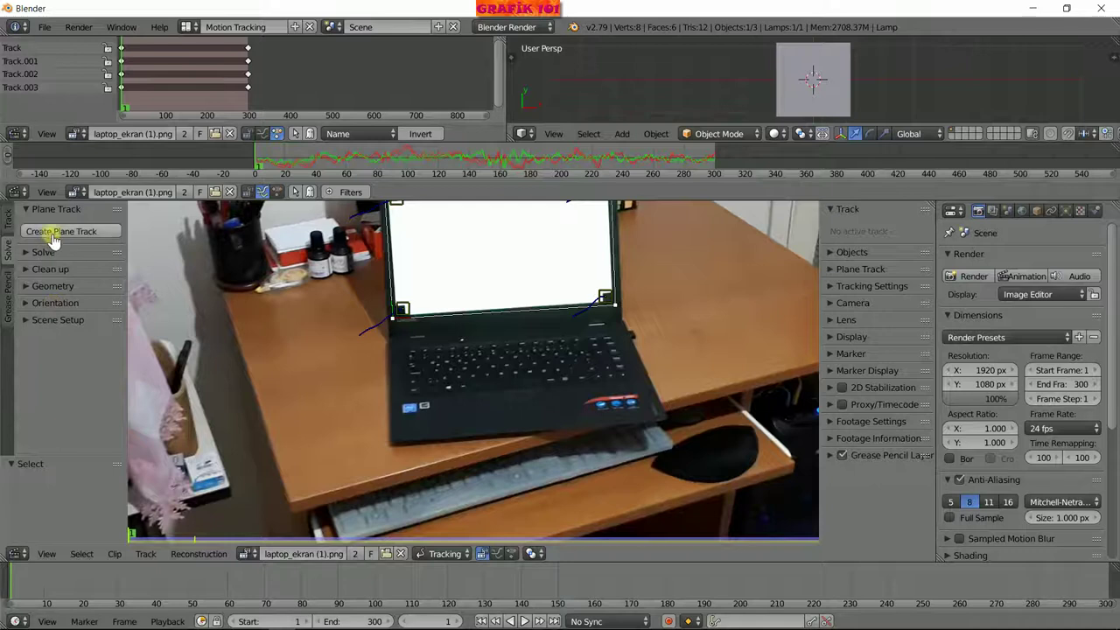
{"action": "scroll", "coordinate": [387, 294], "scroll_direction": "up", "scroll_amount": 2}
{"action": "scroll", "coordinate": [473, 414], "scroll_direction": "up", "scroll_amount": 1}
{"action": "middle_click_drag", "start_coordinate": [472, 413], "coordinate": [470, 435]}
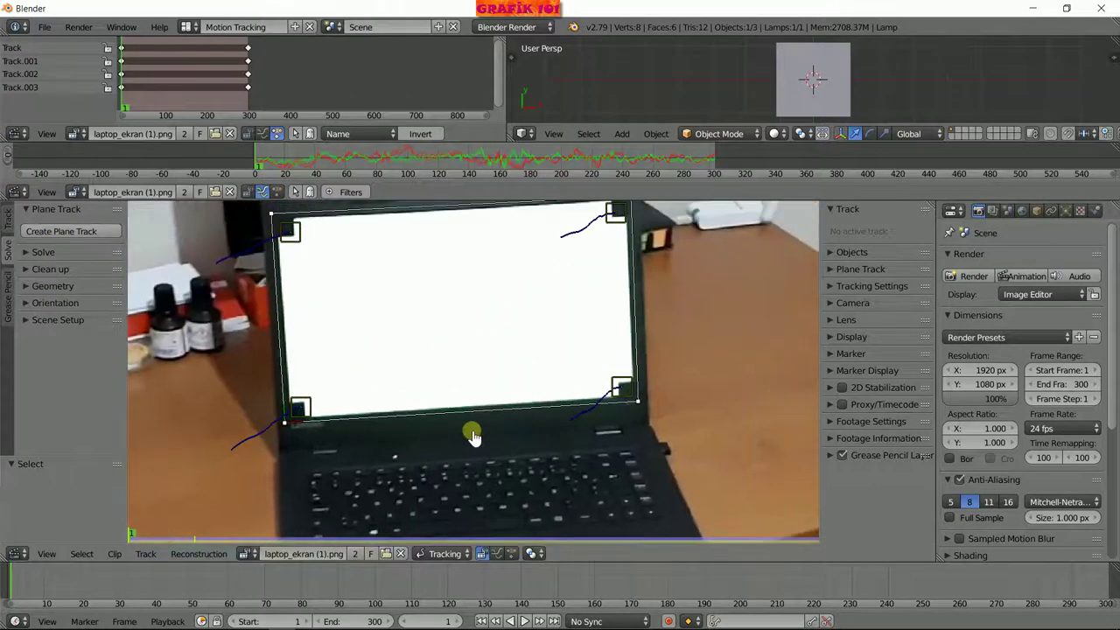
{"action": "scroll", "coordinate": [525, 421], "scroll_direction": "down", "scroll_amount": 2}
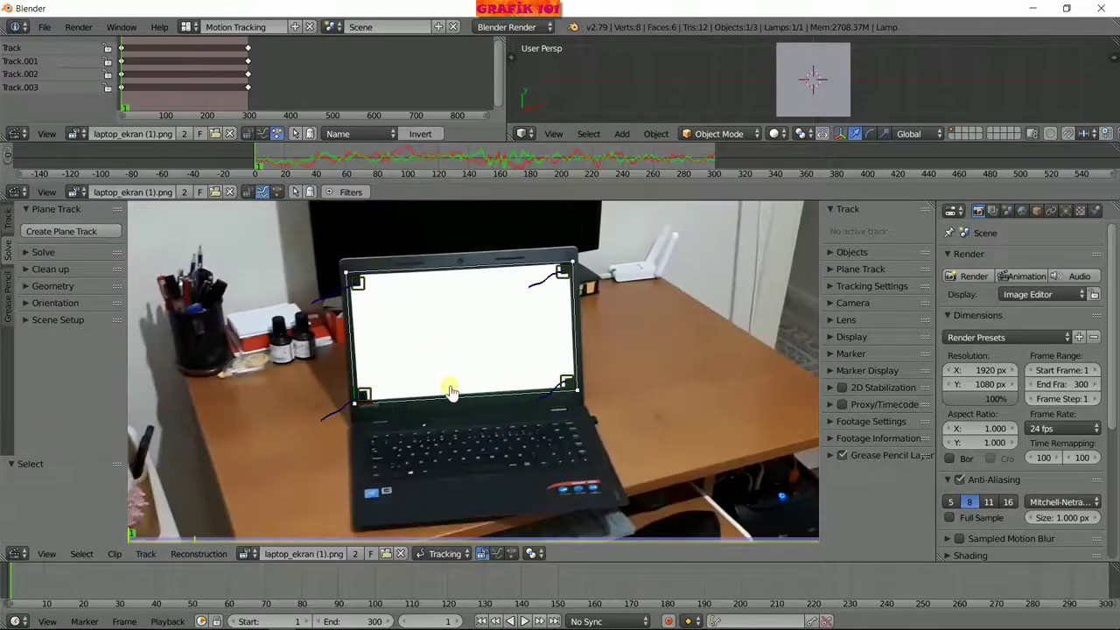
{"action": "left_click", "coordinate": [186, 27]}
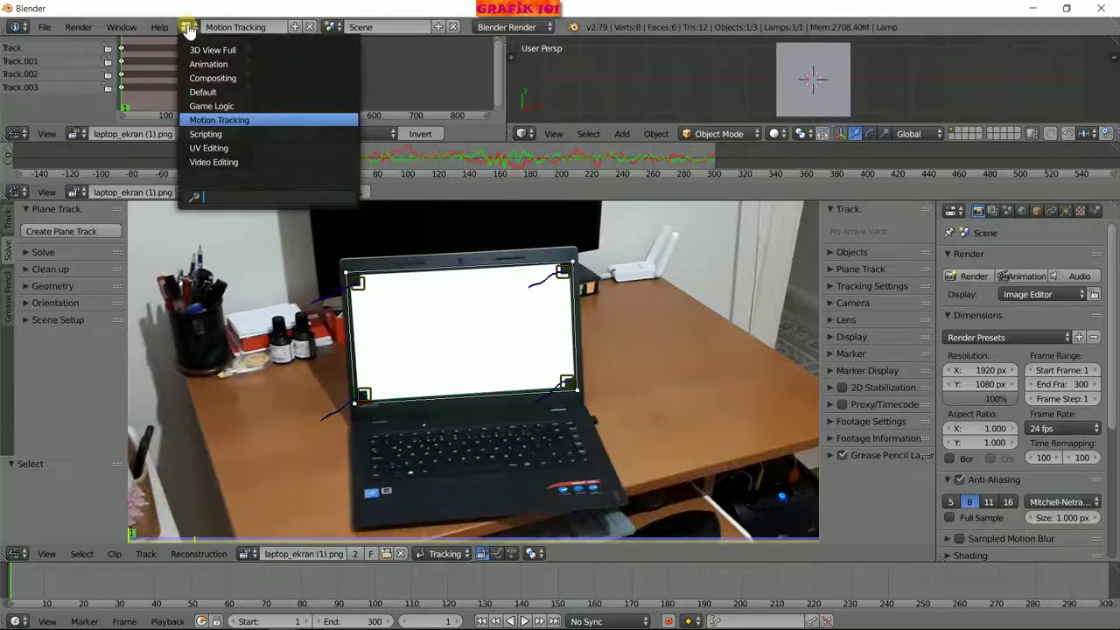
{"action": "left_click", "coordinate": [213, 78]}
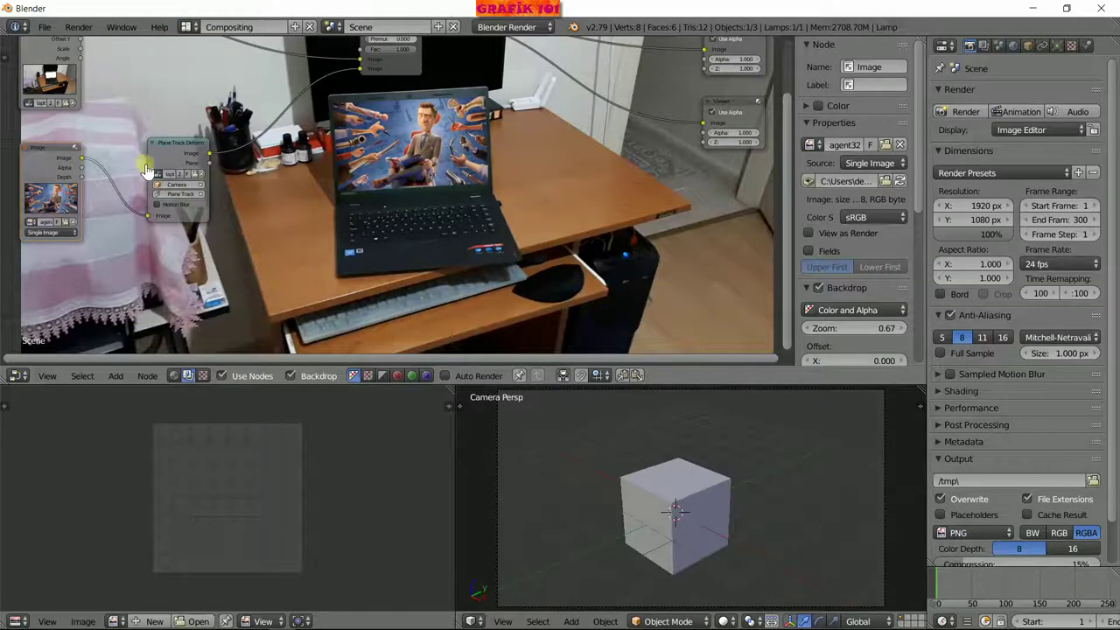
Nudge the Plane Track Deform node and render a still of the current frame.
{"action": "left_click_drag", "start_coordinate": [166, 162], "coordinate": [188, 165]}
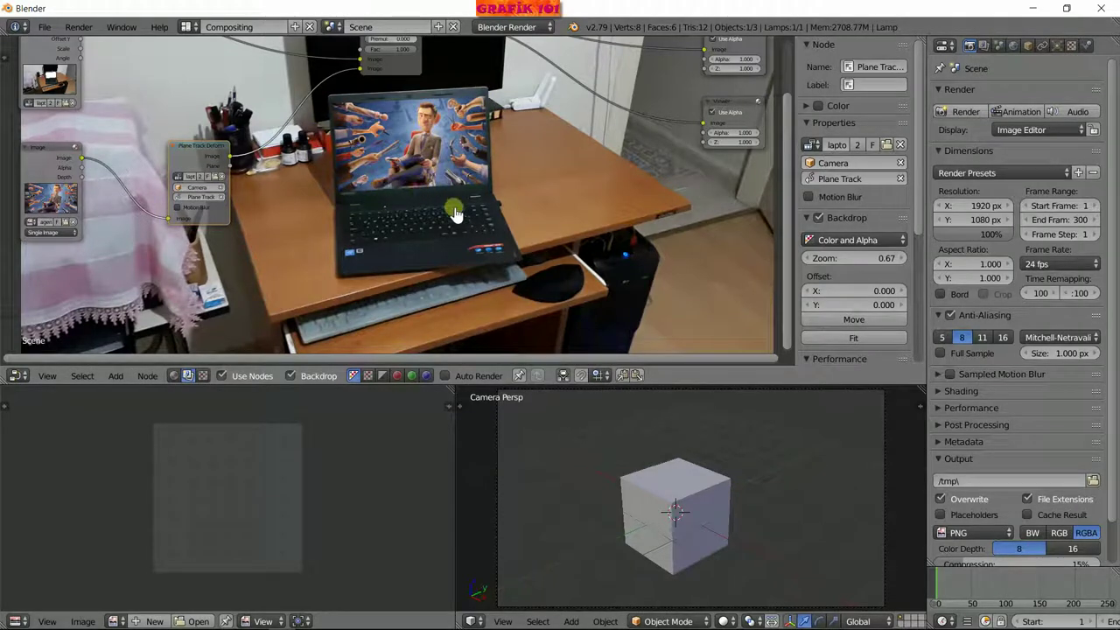
{"action": "left_click", "coordinate": [77, 27]}
{"action": "left_click", "coordinate": [83, 42]}
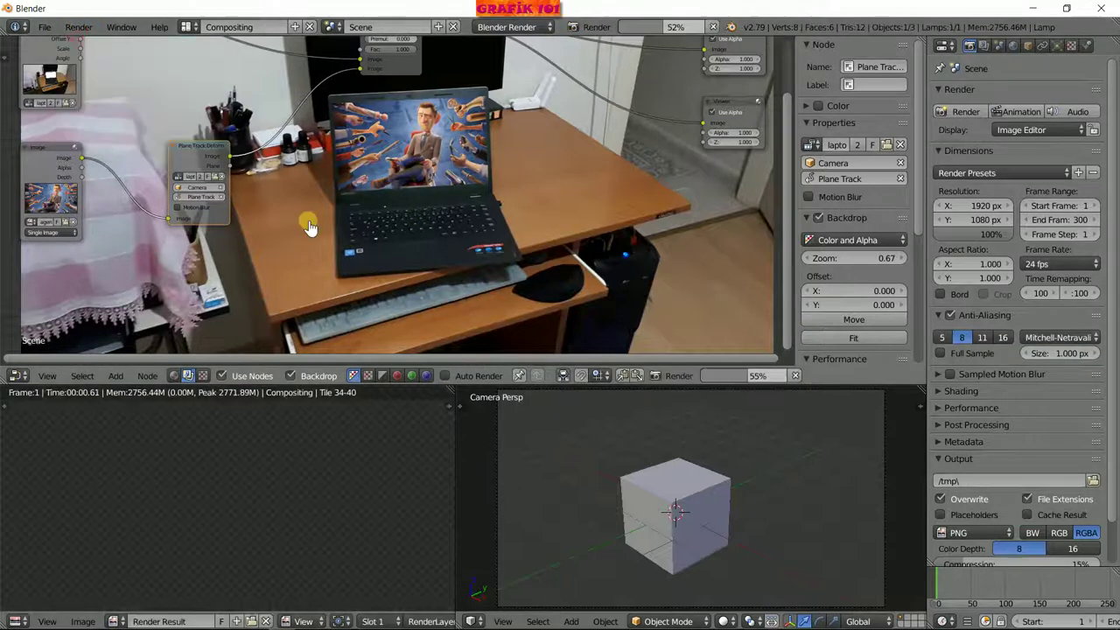
Check the render of agent327 on the laptop screen, then go back to Motion Tracking.
{"action": "scroll", "coordinate": [225, 536], "scroll_direction": "down", "scroll_amount": 5}
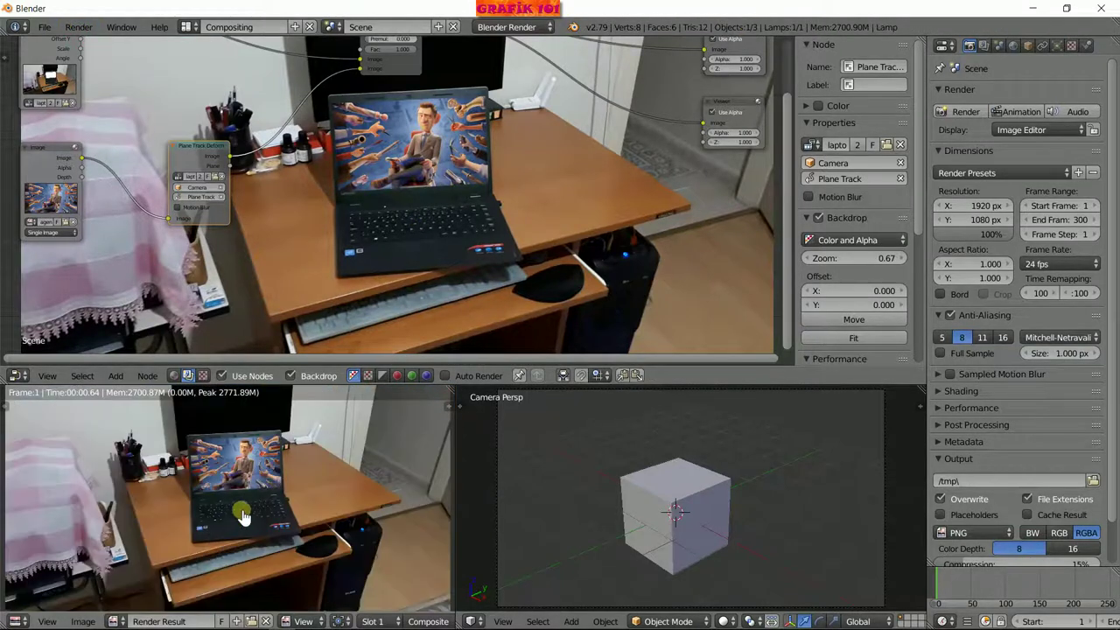
{"action": "scroll", "coordinate": [244, 517], "scroll_direction": "up", "scroll_amount": 1}
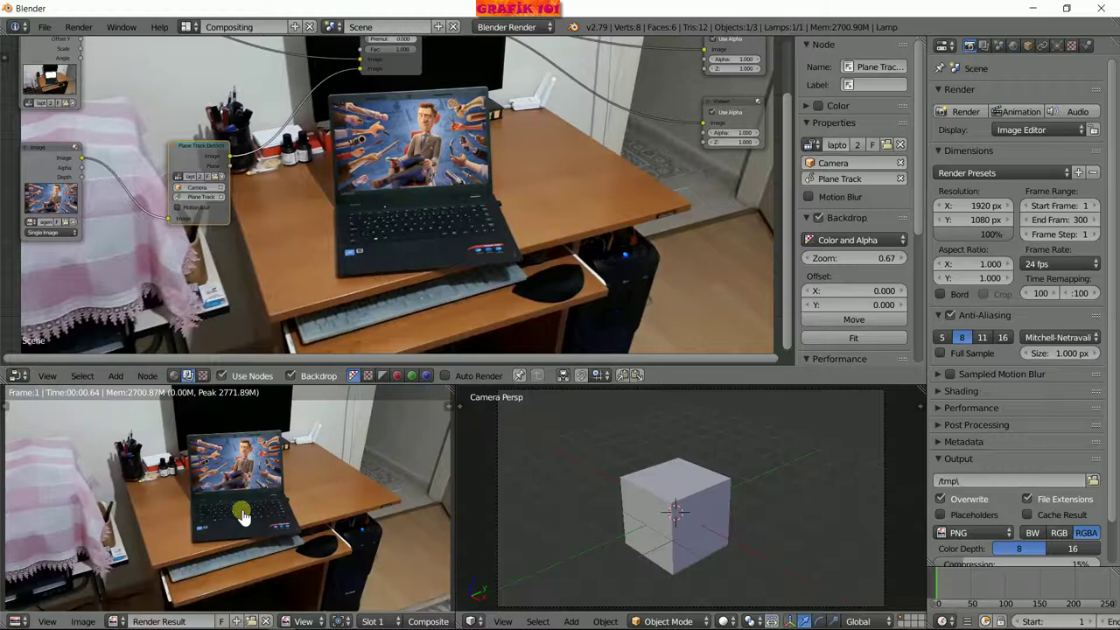
{"action": "left_click", "coordinate": [186, 27]}
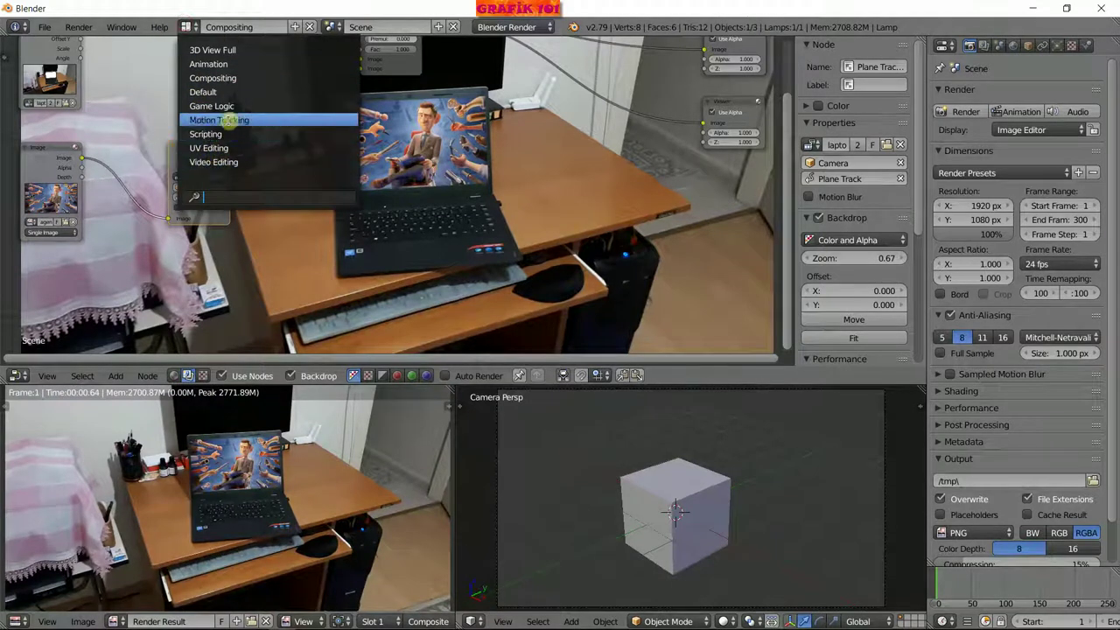
{"action": "left_click", "coordinate": [236, 120]}
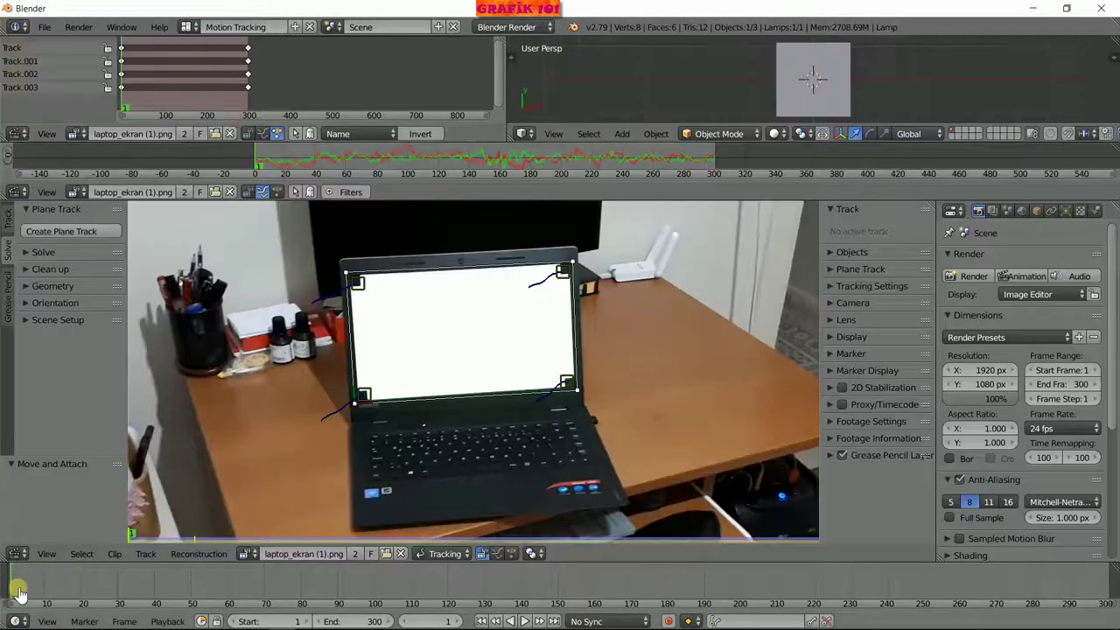
Scroll the Render properties down to the Output panel, then minimize Blender.
{"action": "left_click", "coordinate": [383, 456]}
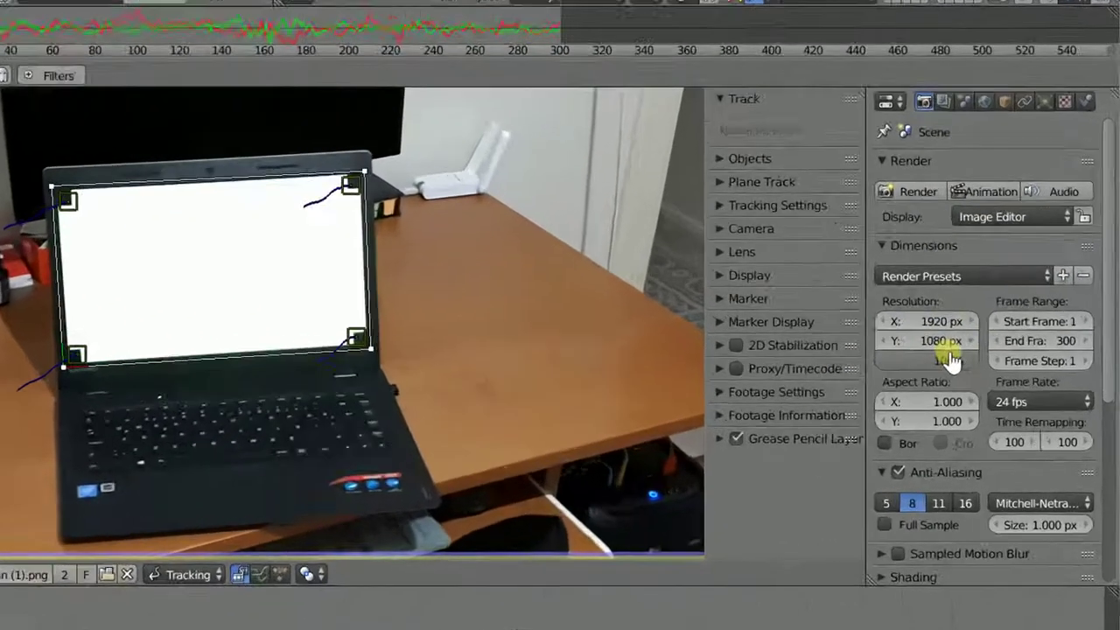
{"action": "scroll", "coordinate": [973, 350], "scroll_direction": "down", "scroll_amount": 3}
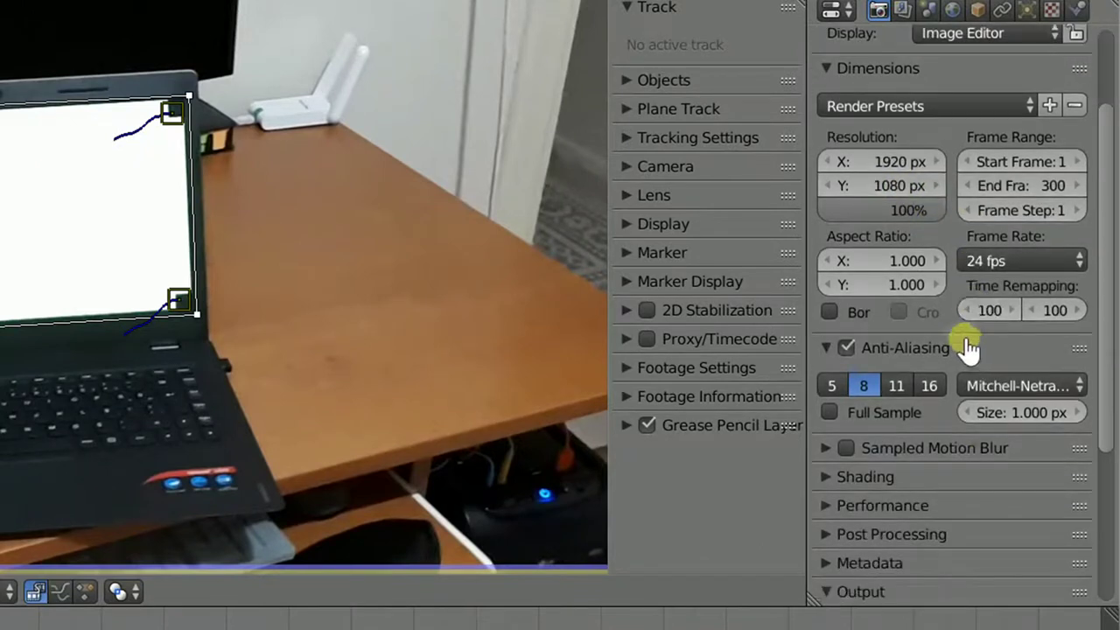
{"action": "scroll", "coordinate": [962, 345], "scroll_direction": "down", "scroll_amount": 5}
{"action": "scroll", "coordinate": [955, 341], "scroll_direction": "down", "scroll_amount": 1}
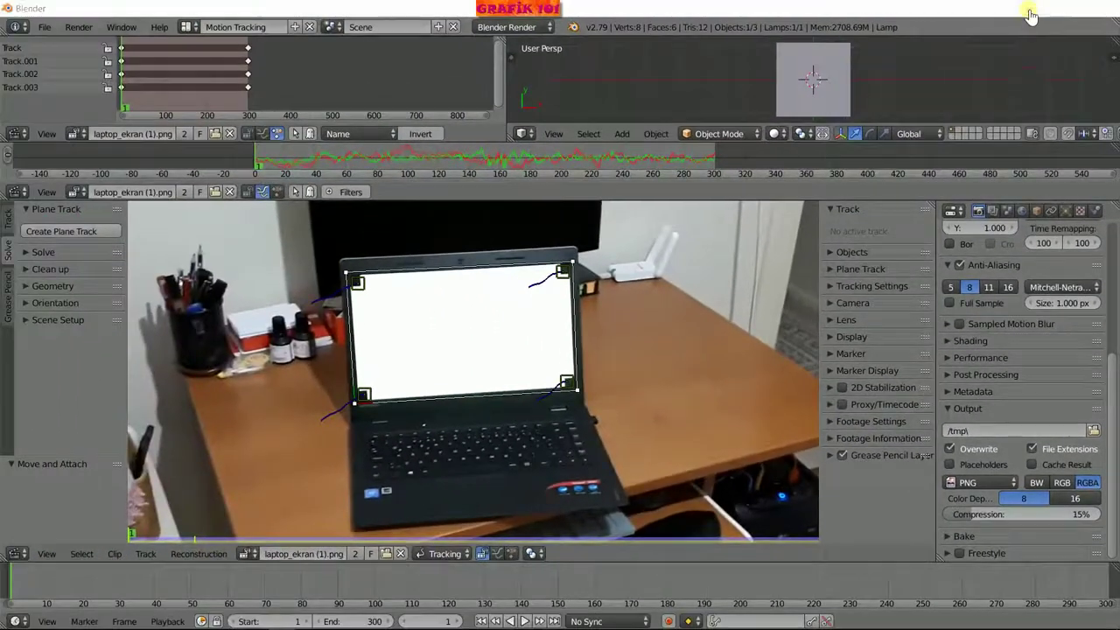
{"action": "left_click", "coordinate": [1031, 16]}
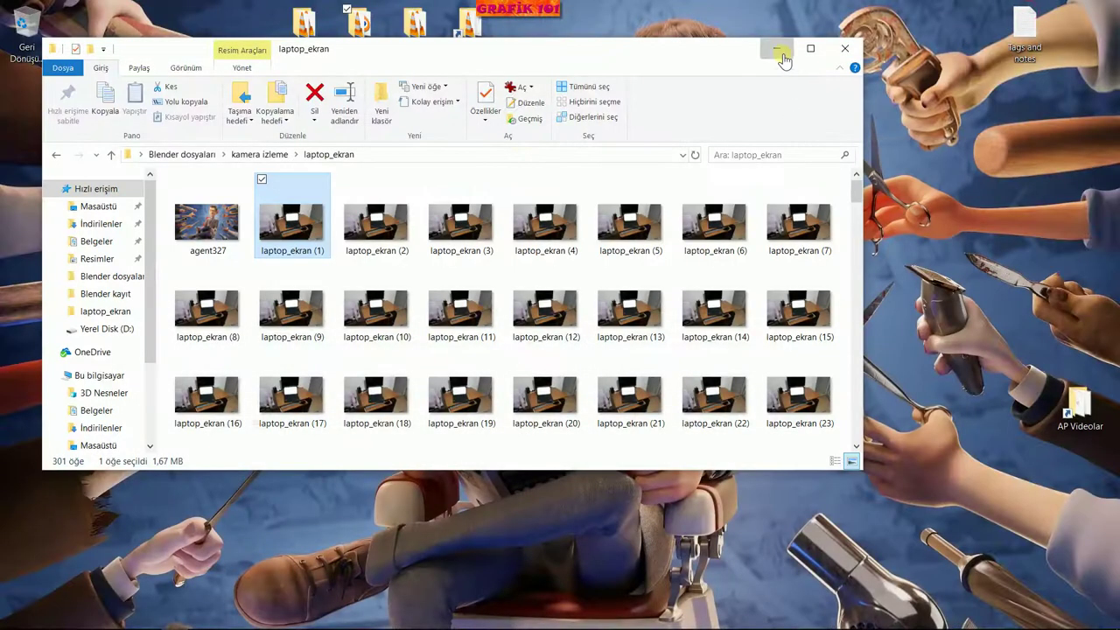
Create a new laptop_ekran_izleme folder inside Blender kayıt, then bring Blender back.
{"action": "left_click", "coordinate": [782, 49]}
{"action": "double_click", "coordinate": [297, 28]}
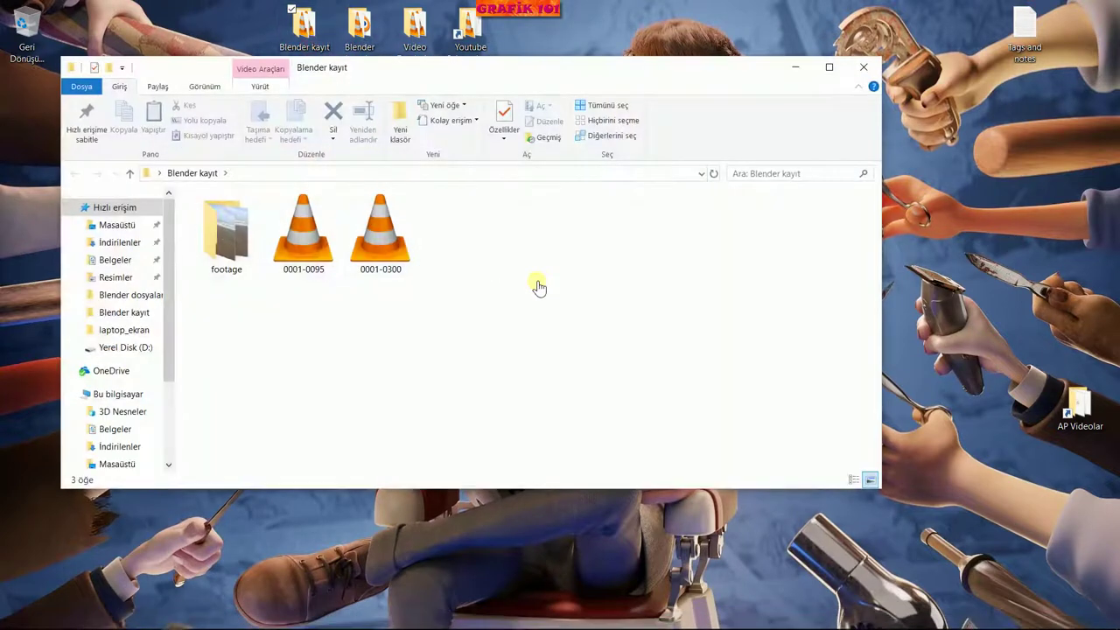
{"action": "right_click", "coordinate": [537, 283]}
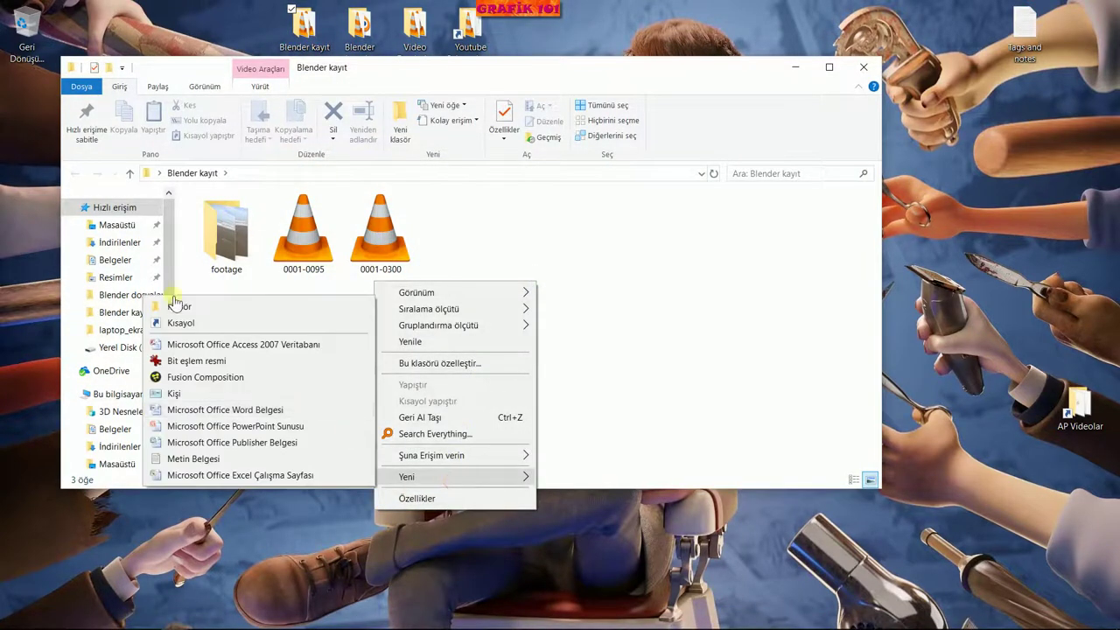
{"action": "mouse_move", "coordinate": [454, 477]}
{"action": "left_click", "coordinate": [175, 305]}
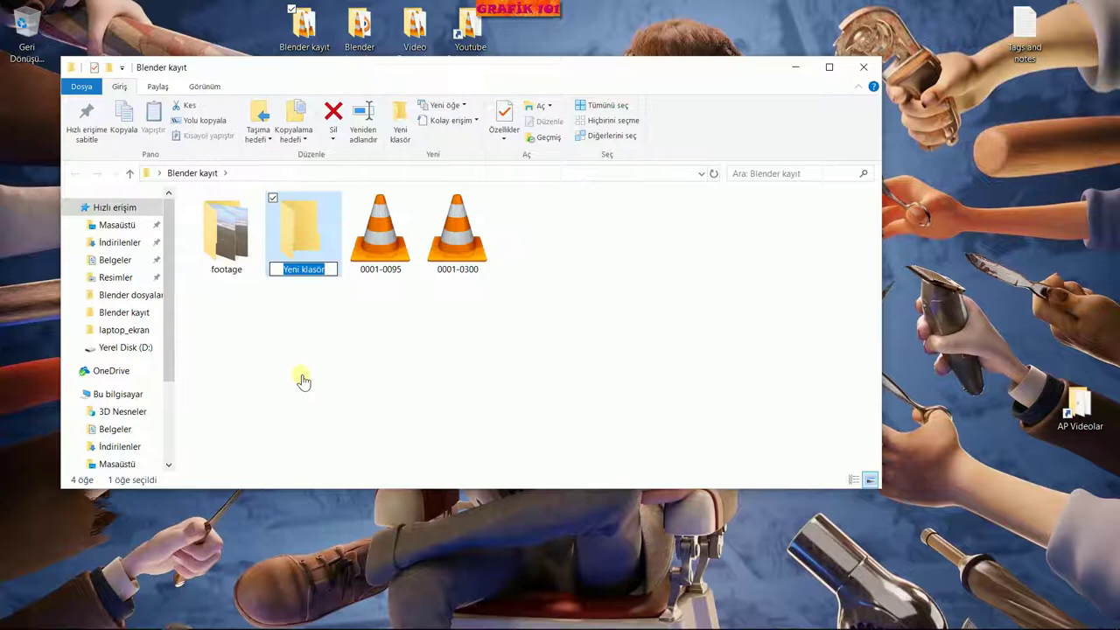
{"action": "type", "text": "laptop_ekran_izleme"}
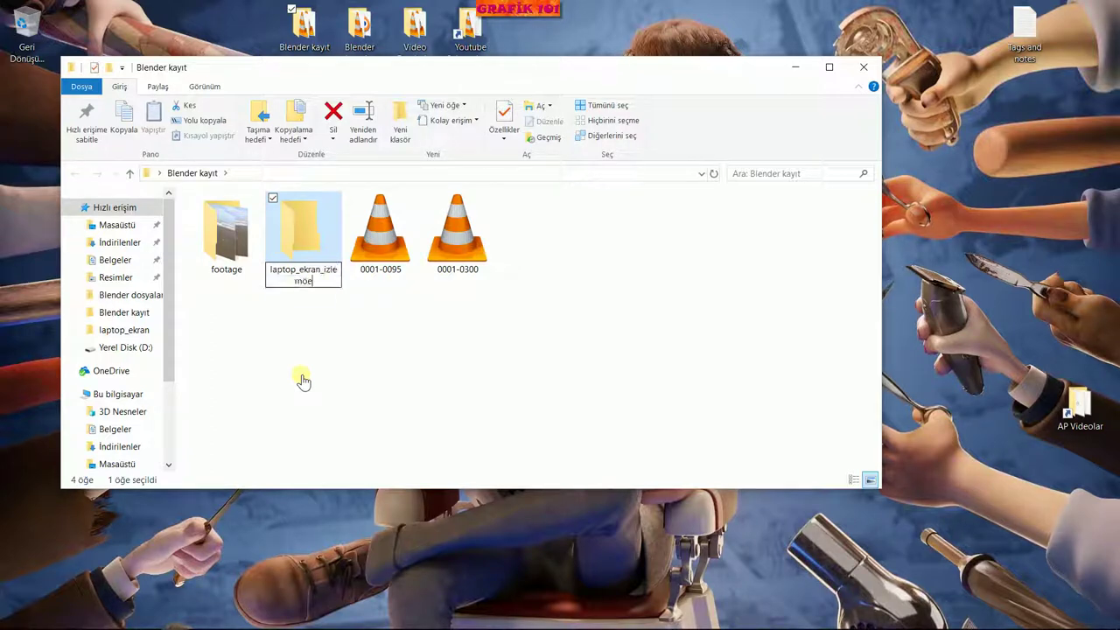
{"action": "key", "text": "Return"}
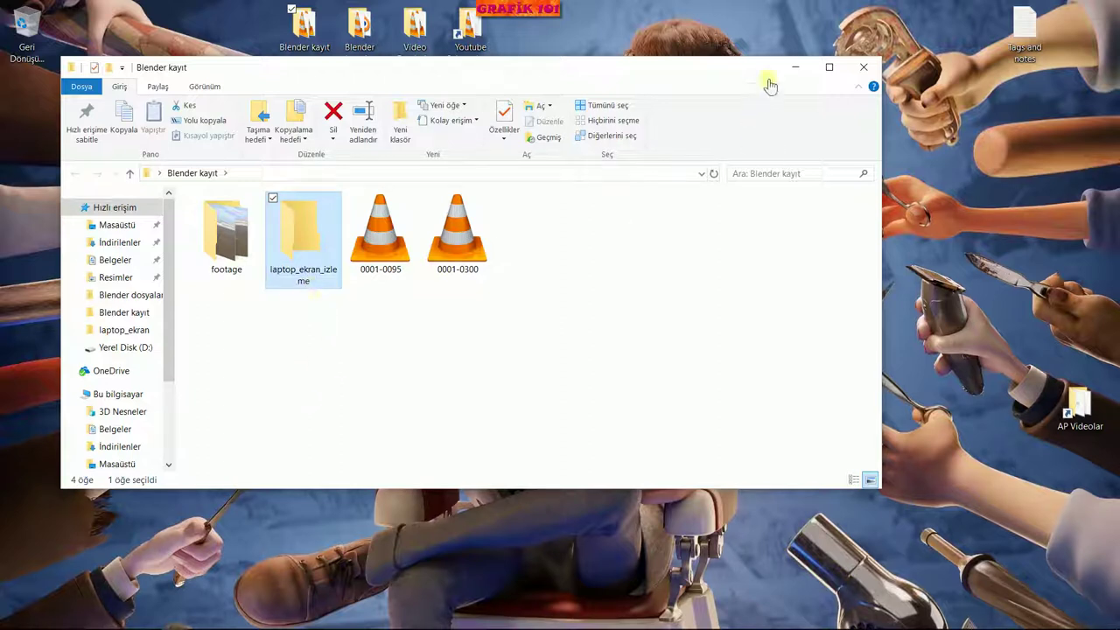
{"action": "left_click", "coordinate": [794, 68]}
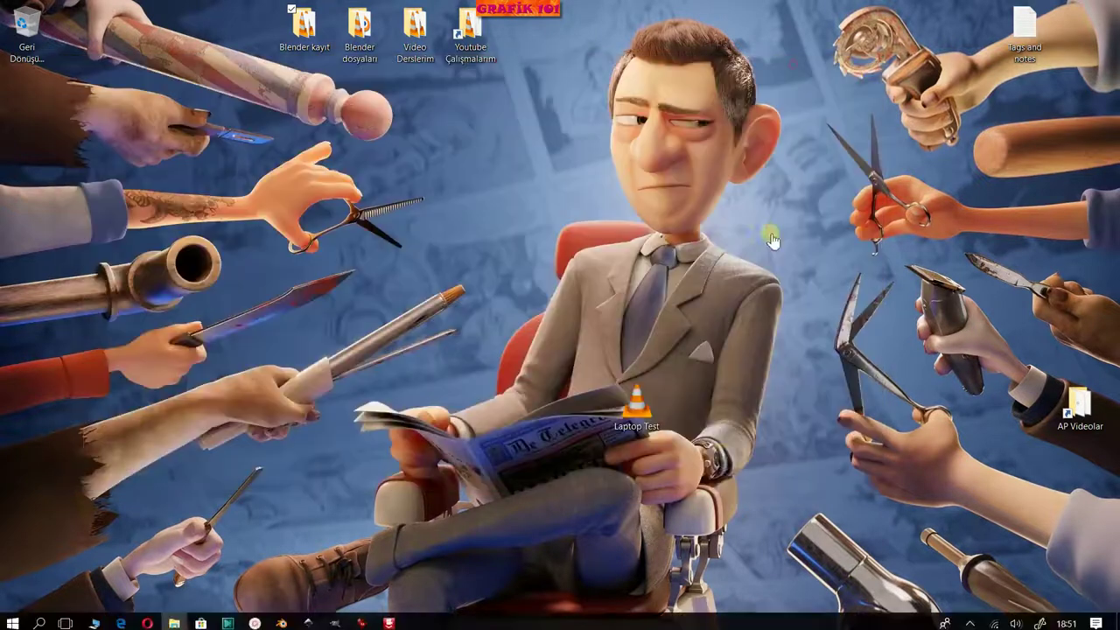
{"action": "left_click", "coordinate": [269, 620]}
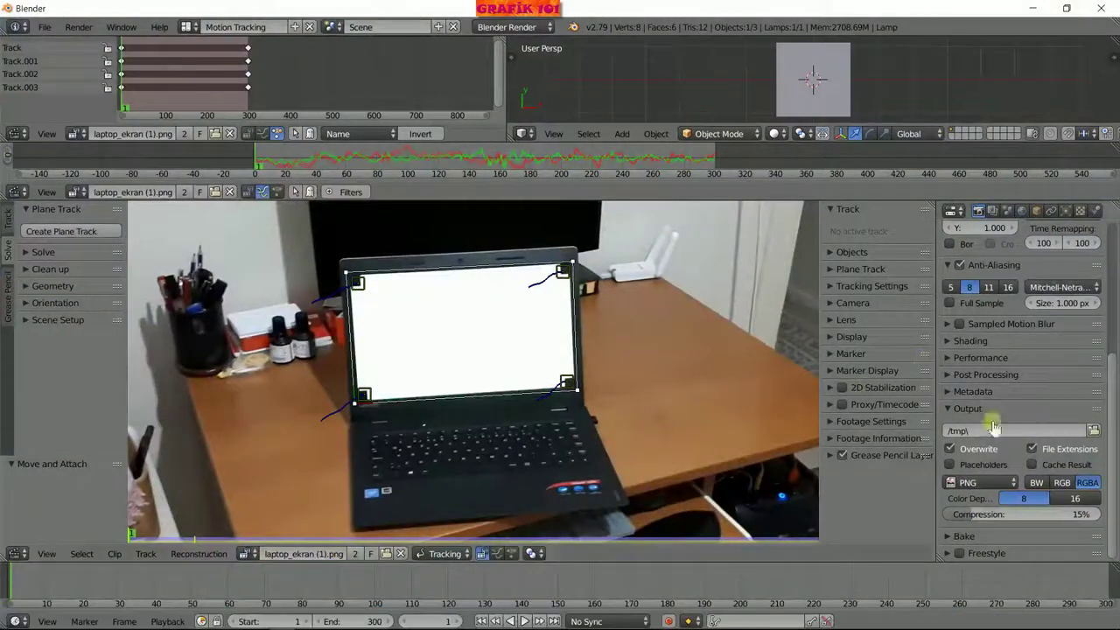
Point the render output path to Desktop > Blender kayıt > laptop_ekran_izleme.
{"action": "left_click", "coordinate": [1093, 433]}
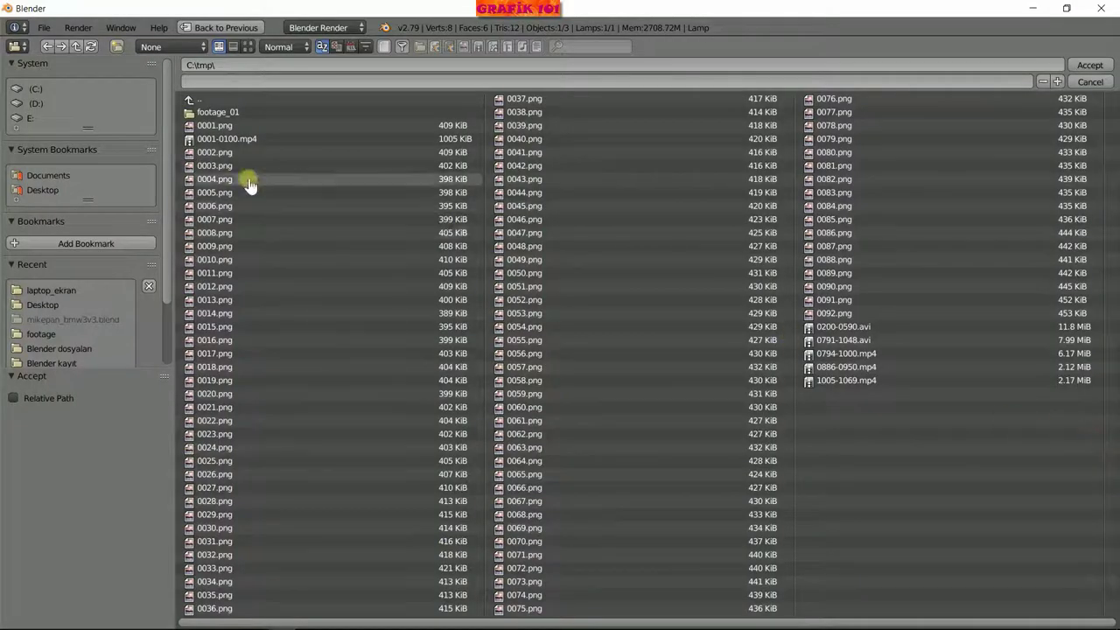
{"action": "left_click", "coordinate": [42, 190]}
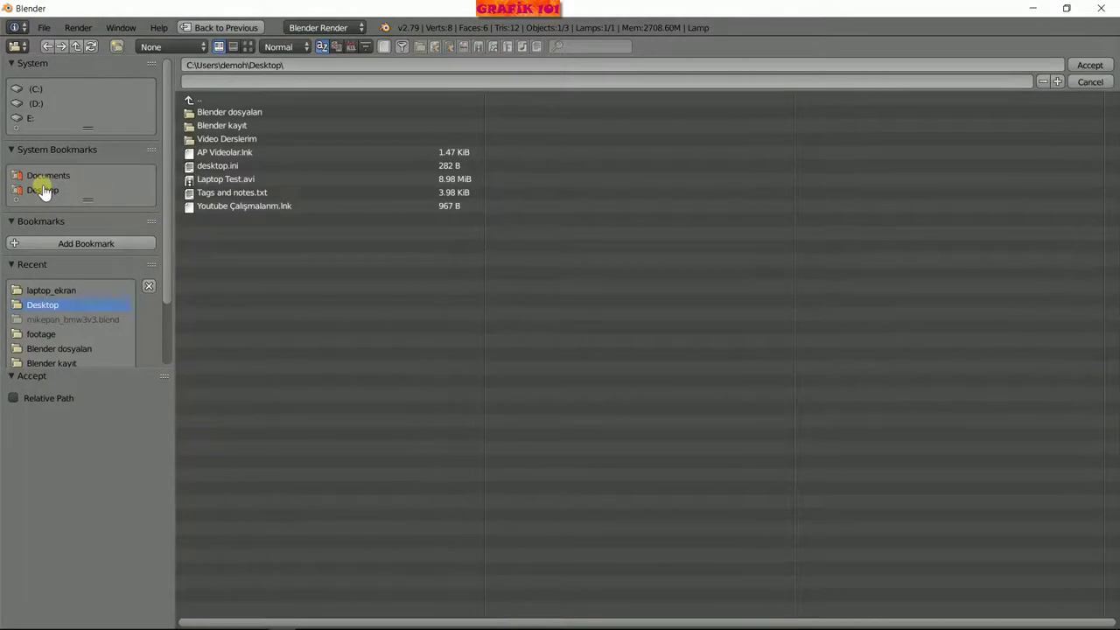
{"action": "left_click", "coordinate": [248, 125]}
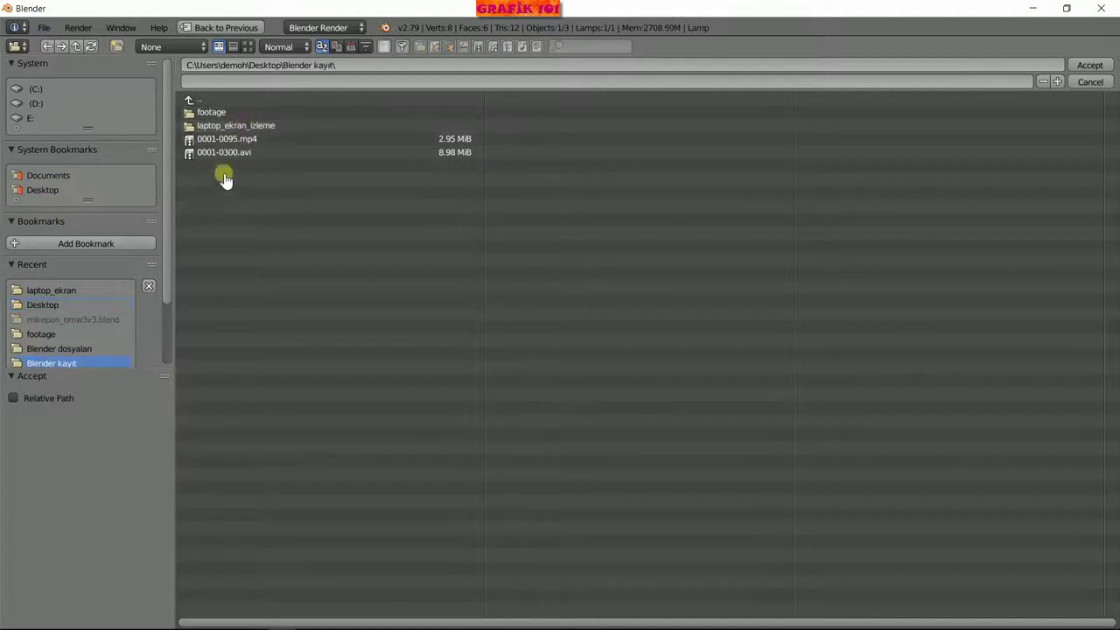
{"action": "left_click", "coordinate": [243, 127]}
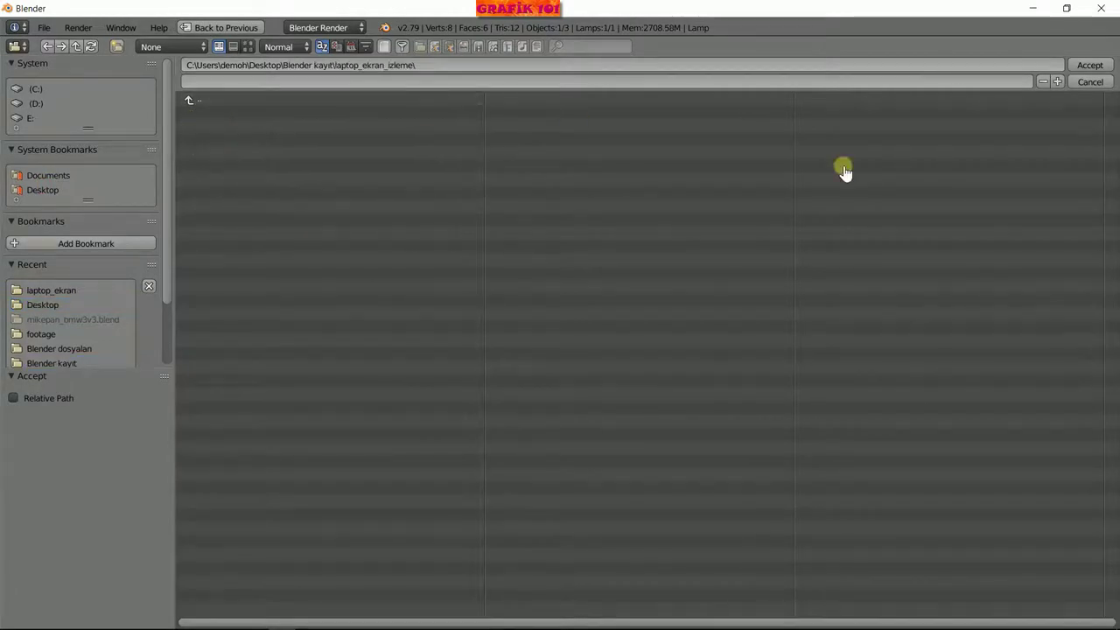
{"action": "left_click", "coordinate": [1095, 70]}
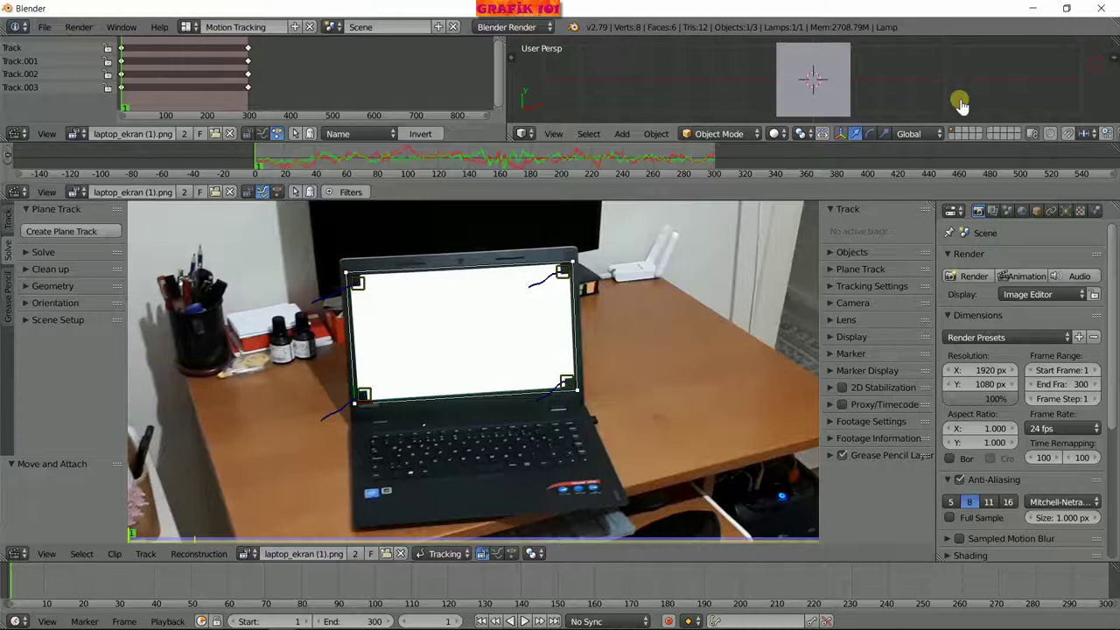
Change the output file format to FFmpeg video and expand its Encoding settings.
{"action": "scroll", "coordinate": [1026, 523], "scroll_direction": "down", "scroll_amount": 2}
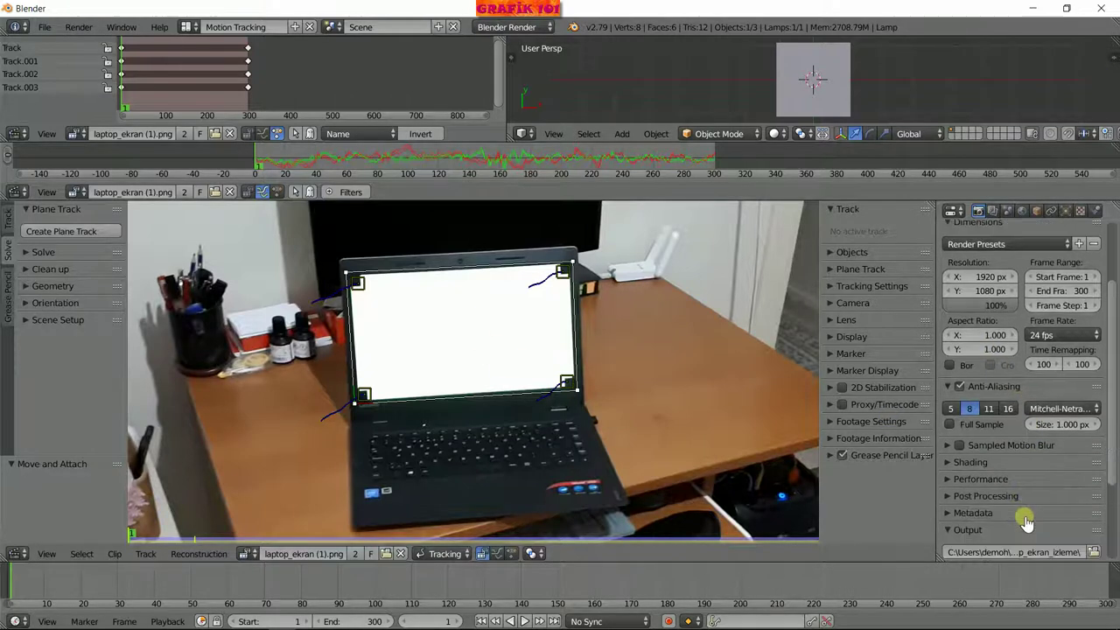
{"action": "scroll", "coordinate": [1025, 519], "scroll_direction": "down", "scroll_amount": 2}
{"action": "scroll", "coordinate": [1015, 490], "scroll_direction": "down", "scroll_amount": 2}
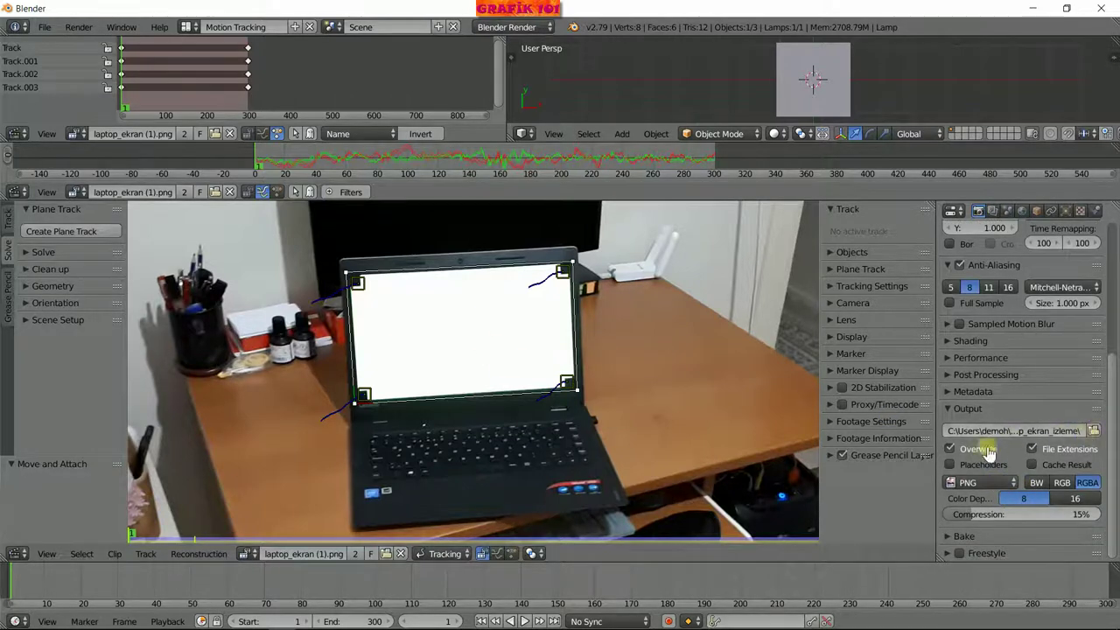
{"action": "left_click", "coordinate": [971, 482]}
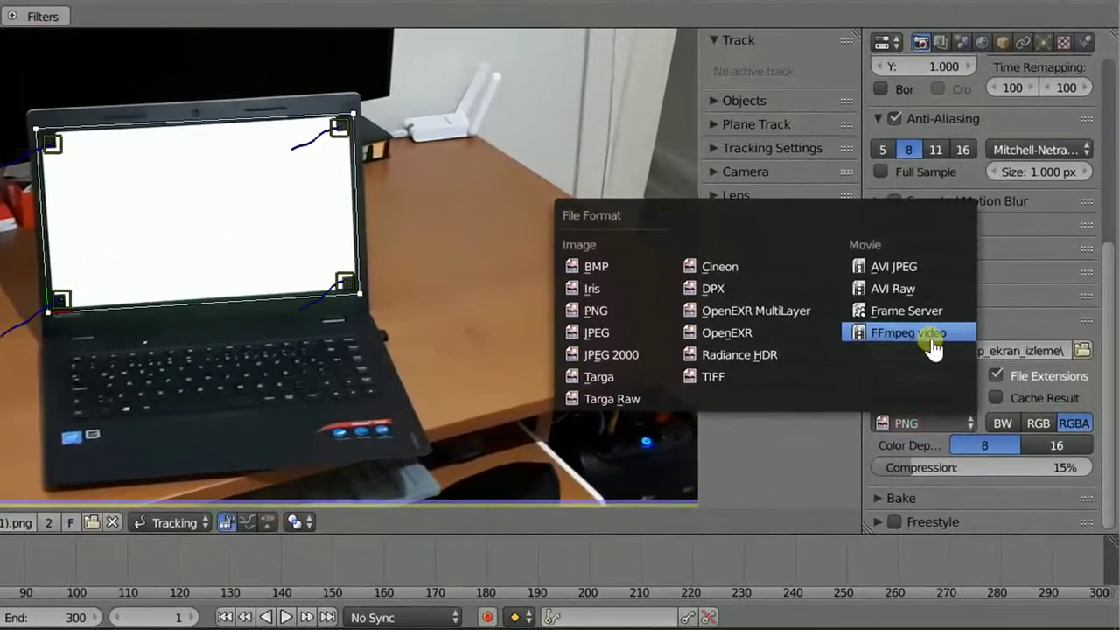
{"action": "left_click", "coordinate": [985, 428]}
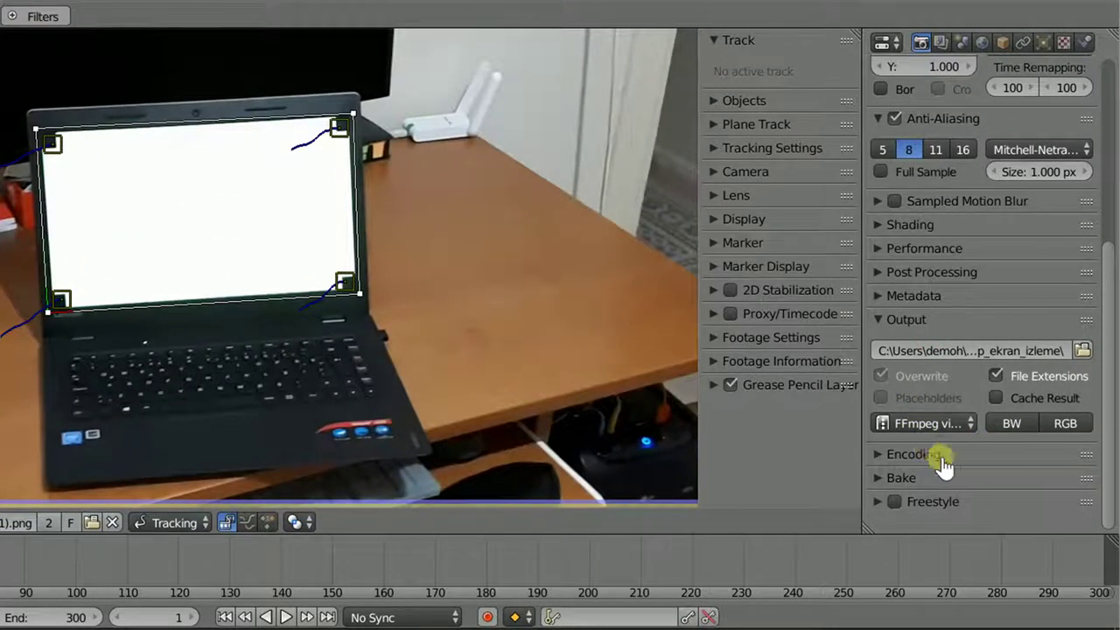
{"action": "left_click", "coordinate": [929, 424]}
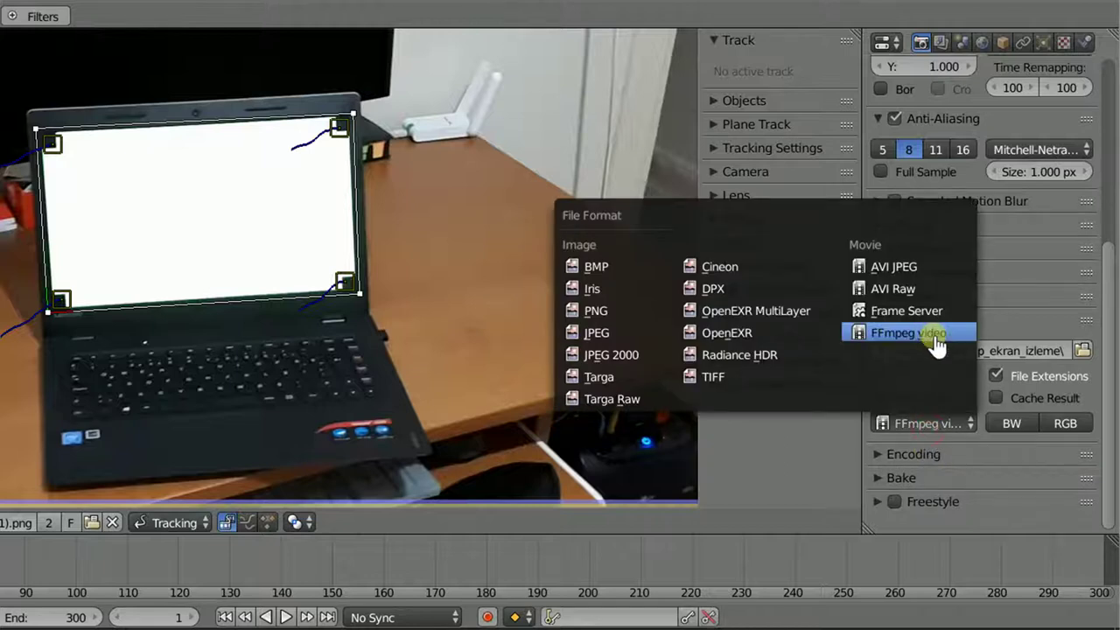
{"action": "left_click", "coordinate": [934, 337]}
{"action": "left_click", "coordinate": [918, 453]}
{"action": "scroll", "coordinate": [949, 418], "scroll_direction": "down", "scroll_amount": 5}
{"action": "scroll", "coordinate": [949, 412], "scroll_direction": "down", "scroll_amount": 2}
{"action": "left_click", "coordinate": [949, 133]}
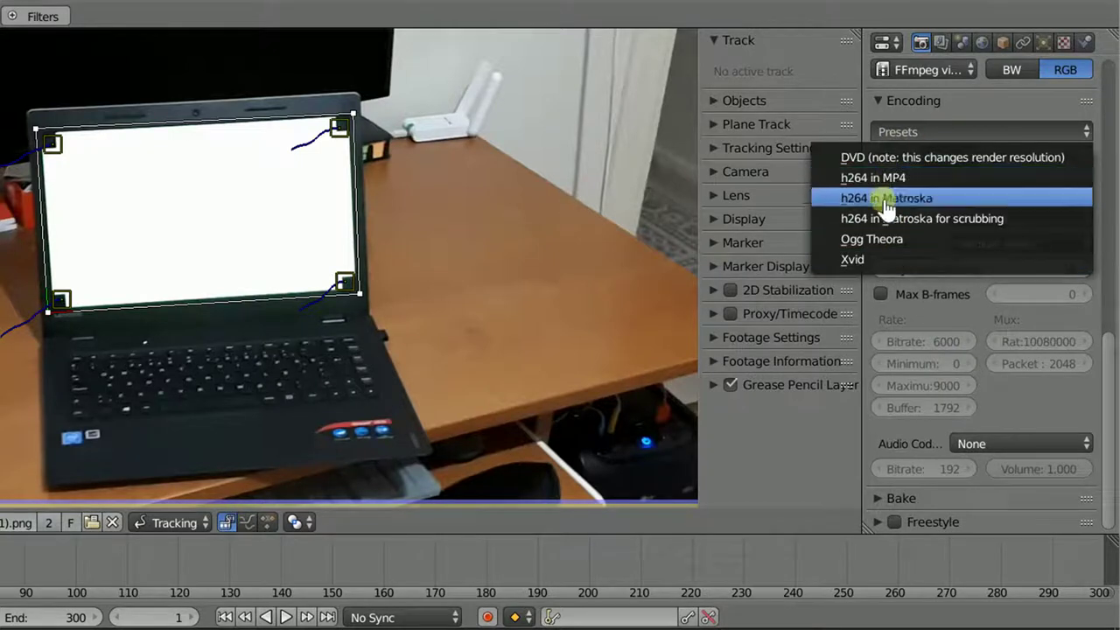
Apply the Xvid preset, keep the AVI container, and use constant bit-rate output quality.
{"action": "left_click", "coordinate": [867, 261]}
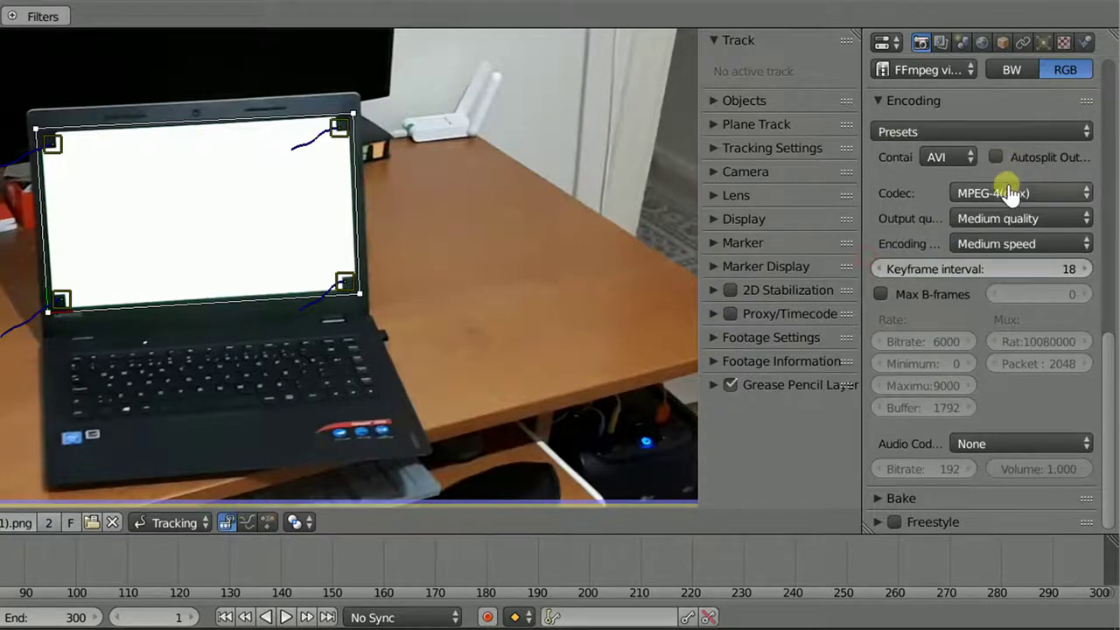
{"action": "left_click", "coordinate": [961, 157]}
{"action": "left_click", "coordinate": [936, 68]}
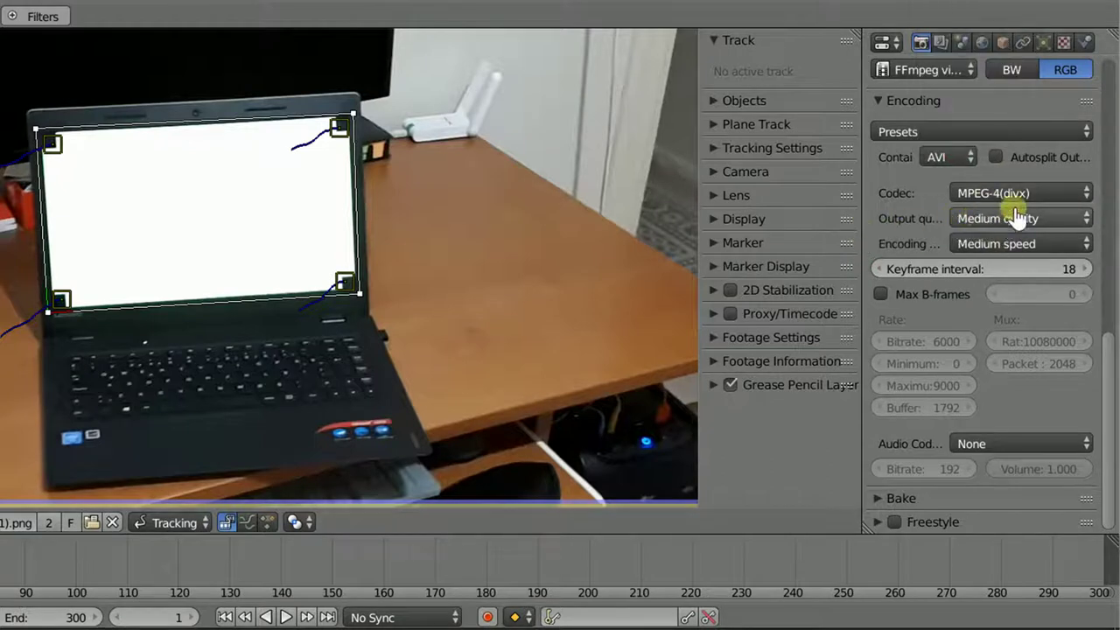
{"action": "left_click", "coordinate": [1019, 220]}
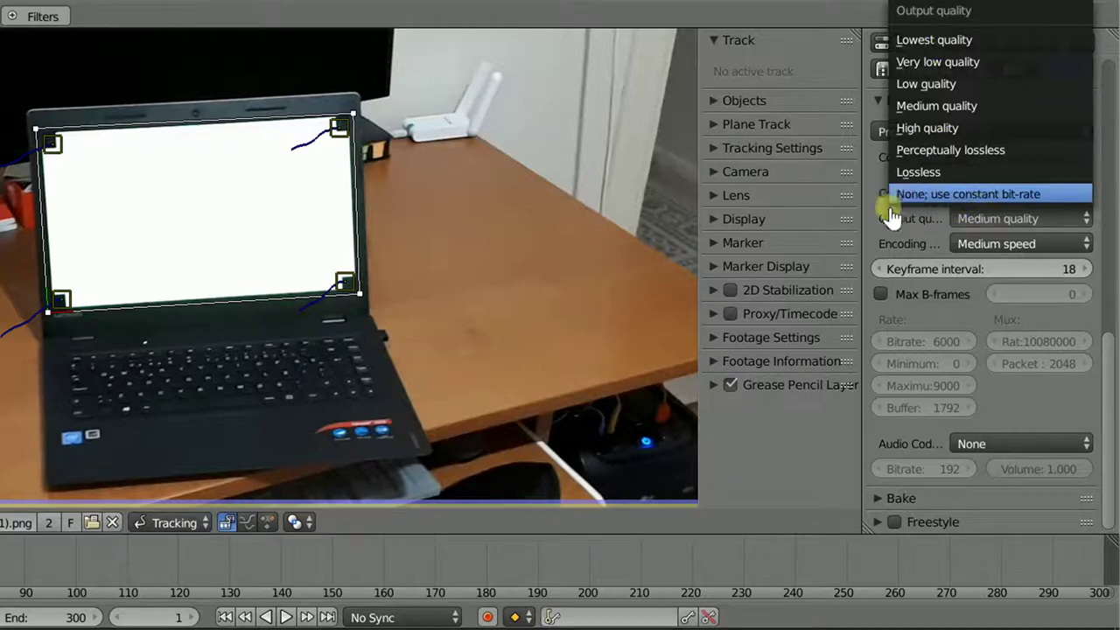
{"action": "left_click", "coordinate": [919, 194]}
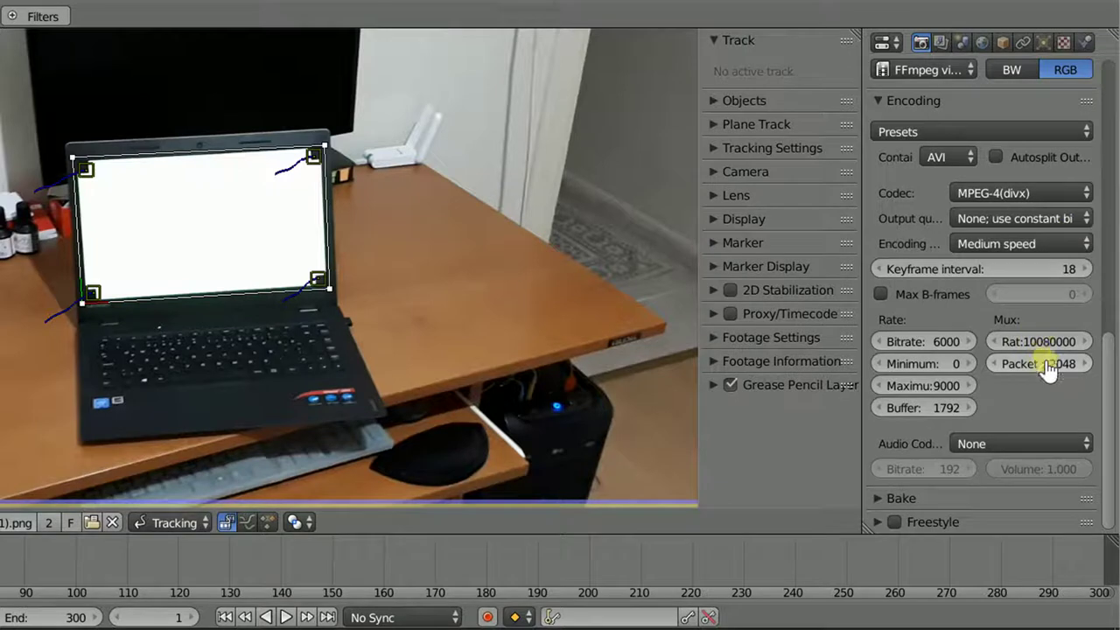
{"action": "left_click", "coordinate": [963, 444]}
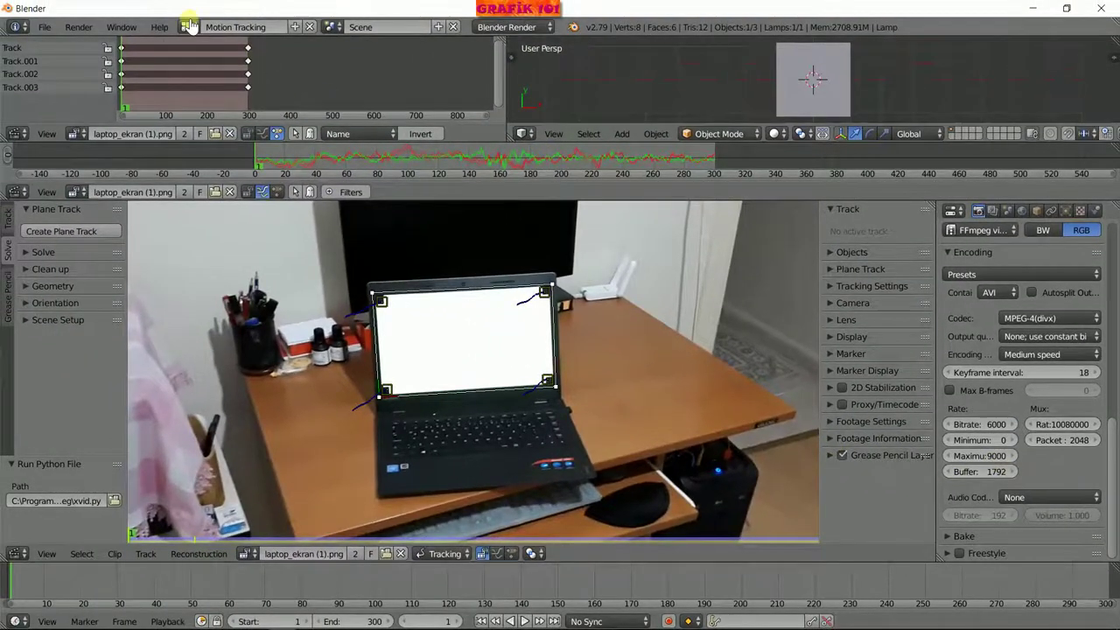
{"action": "left_click", "coordinate": [186, 27]}
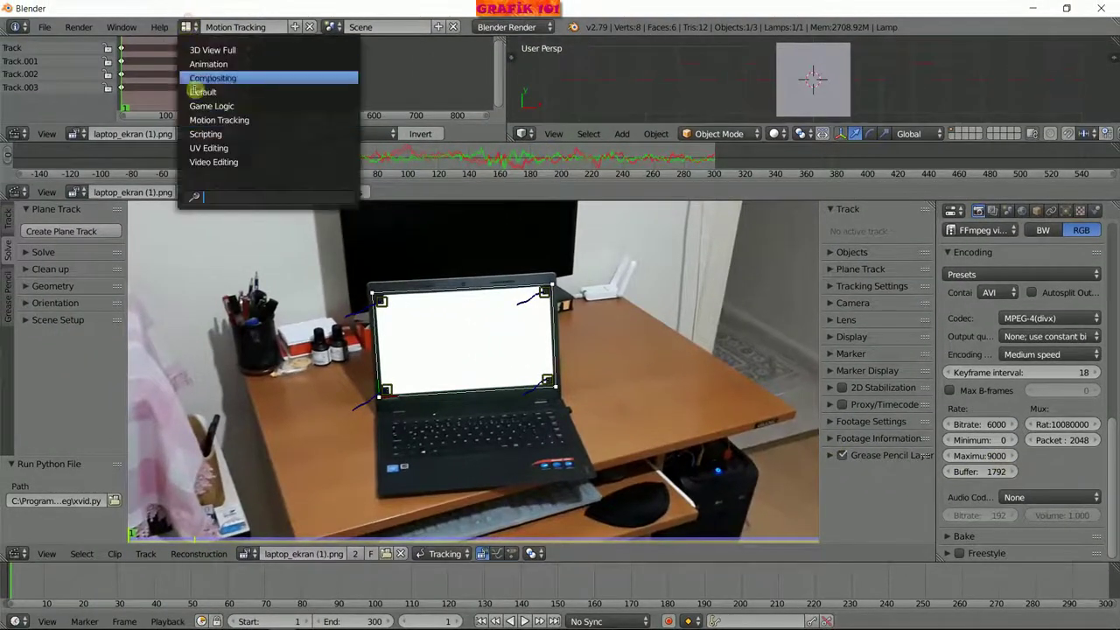
{"action": "left_click", "coordinate": [224, 163]}
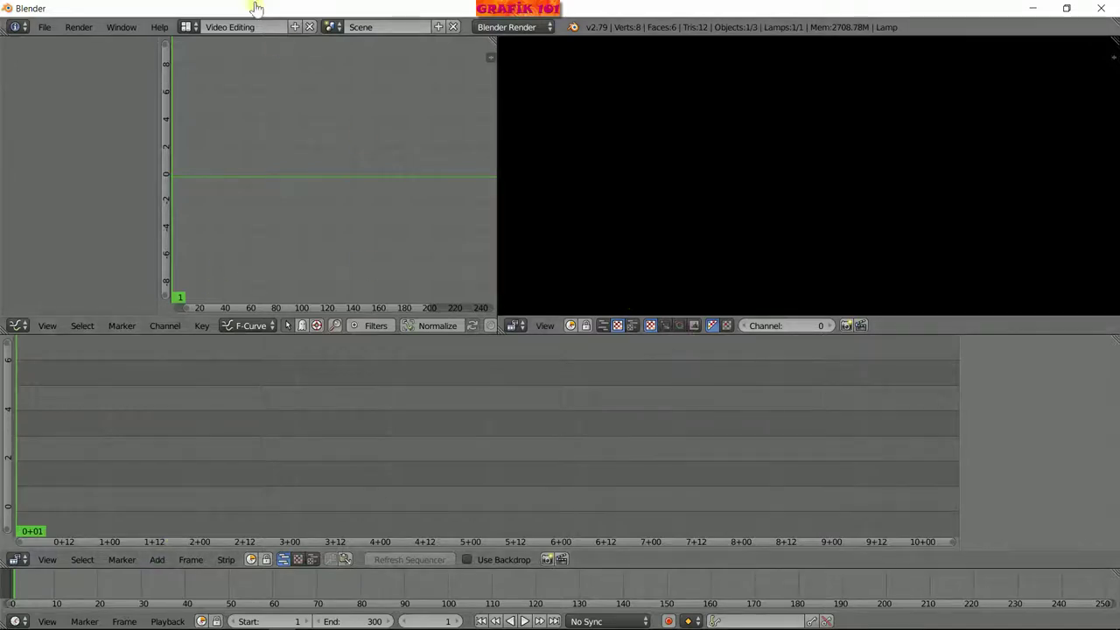
{"action": "left_click", "coordinate": [188, 27]}
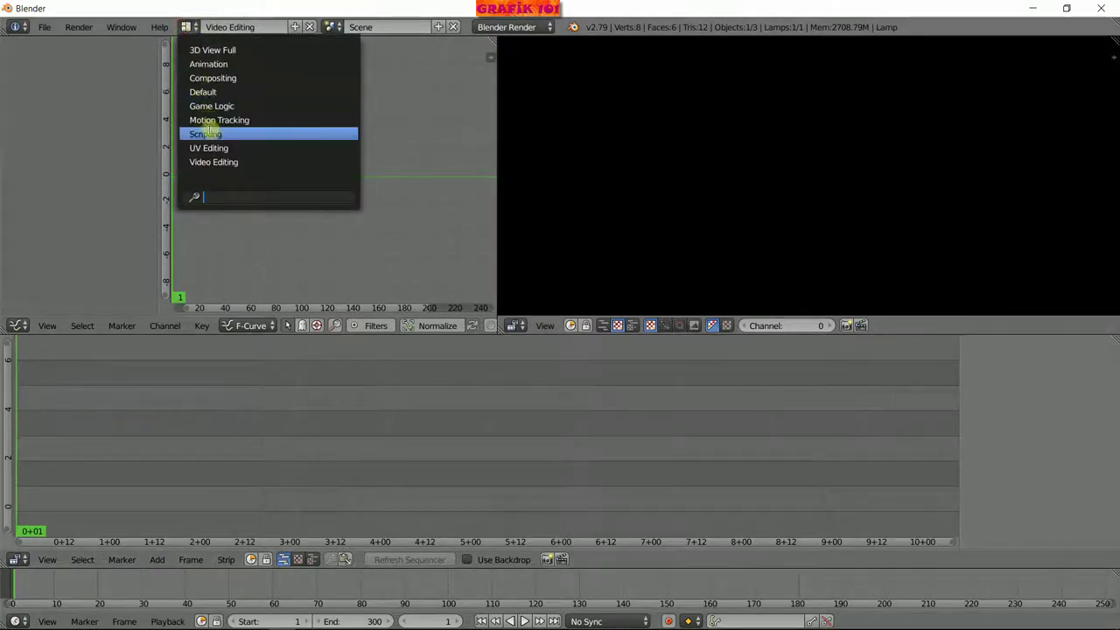
{"action": "left_click", "coordinate": [242, 120]}
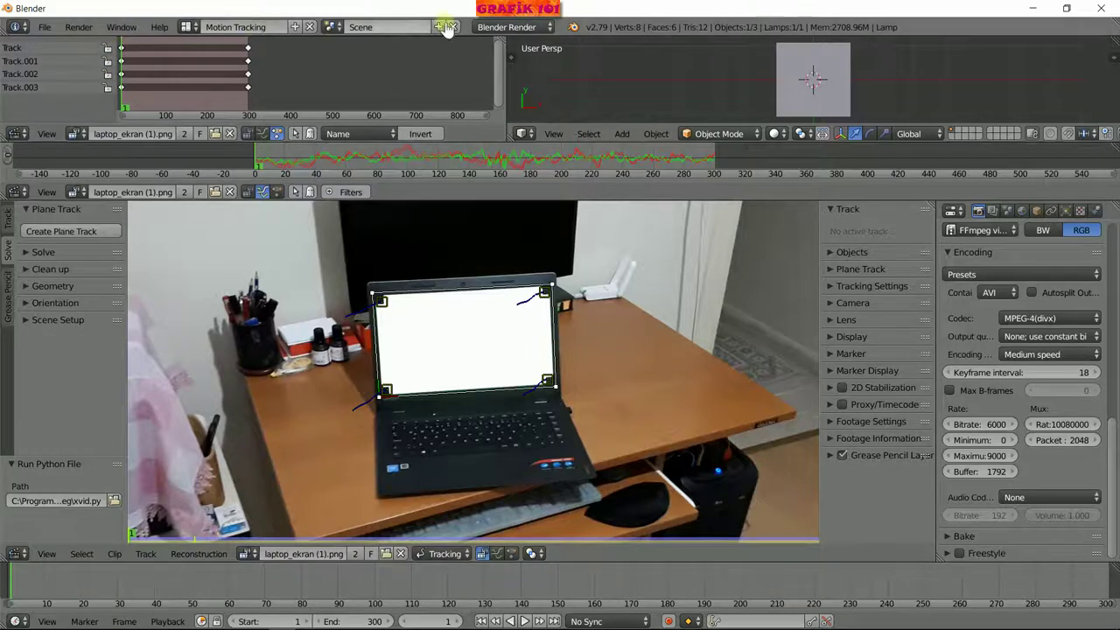
{"action": "left_click", "coordinate": [512, 27]}
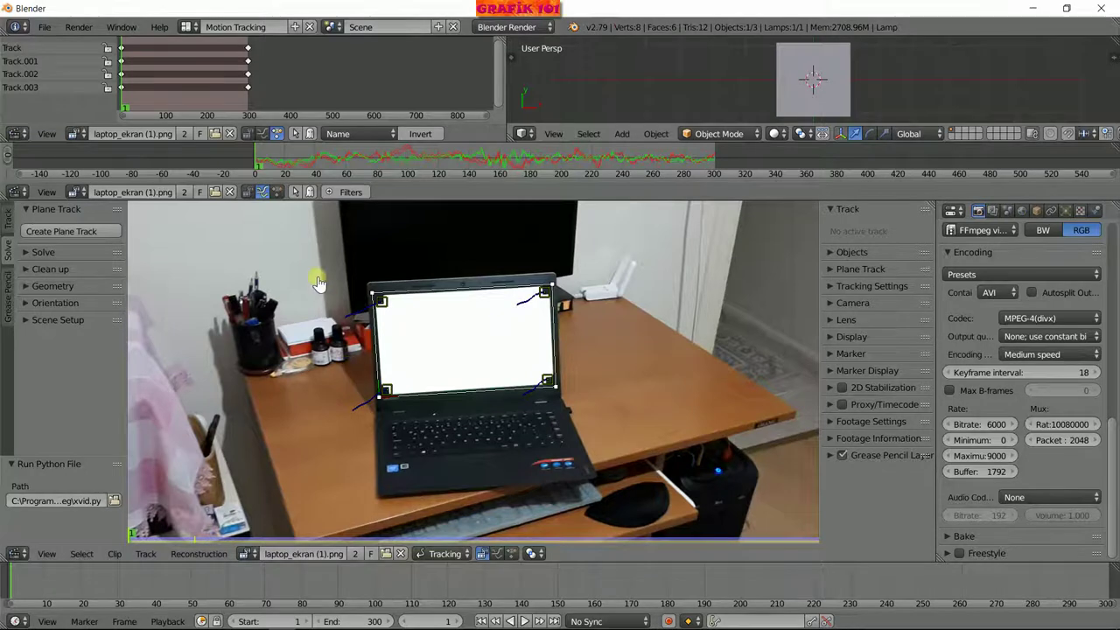
Set the render engine to Cycles Render with Device set to GPU Compute.
{"action": "scroll", "coordinate": [953, 387], "scroll_direction": "up", "scroll_amount": 3}
{"action": "scroll", "coordinate": [960, 387], "scroll_direction": "up", "scroll_amount": 5}
{"action": "scroll", "coordinate": [1024, 389], "scroll_direction": "up", "scroll_amount": 5}
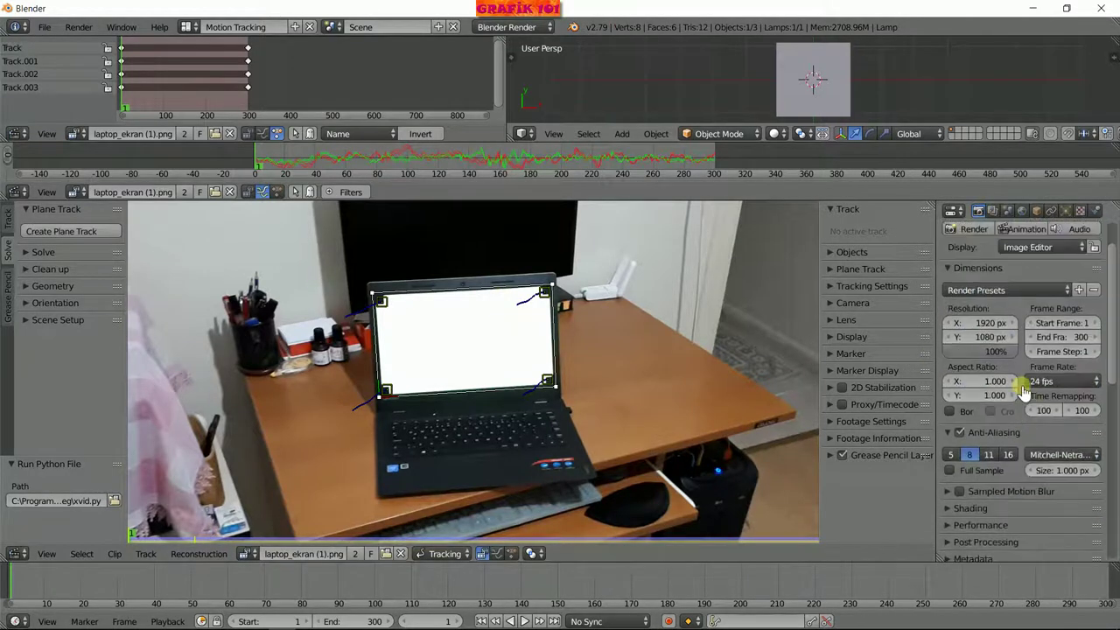
{"action": "scroll", "coordinate": [1024, 389], "scroll_direction": "up", "scroll_amount": 2}
{"action": "left_click", "coordinate": [522, 27]}
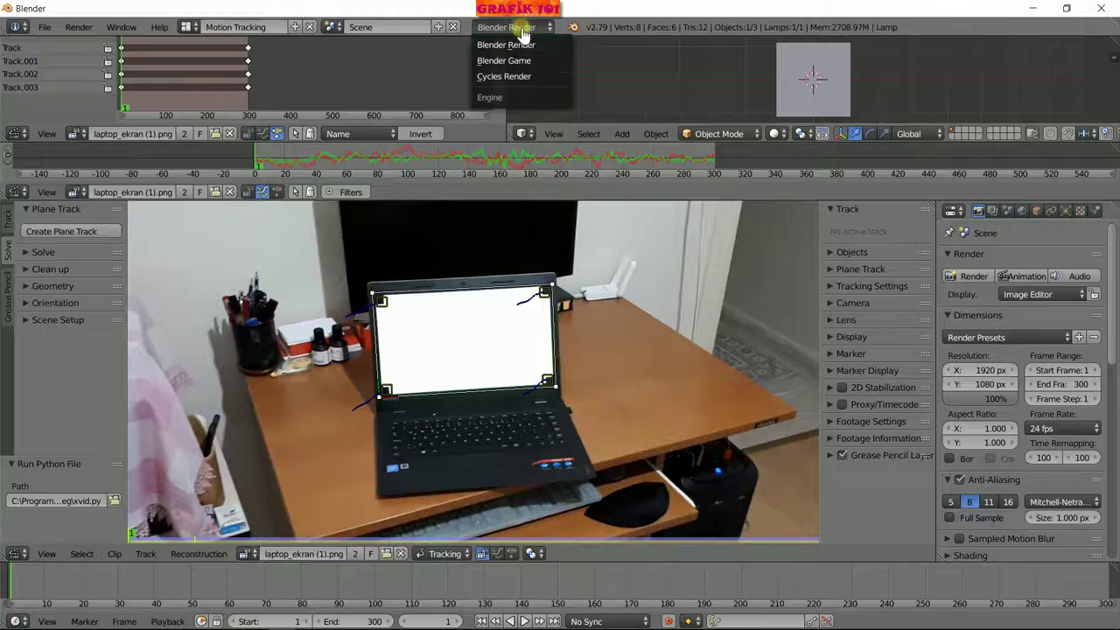
{"action": "left_click", "coordinate": [504, 76]}
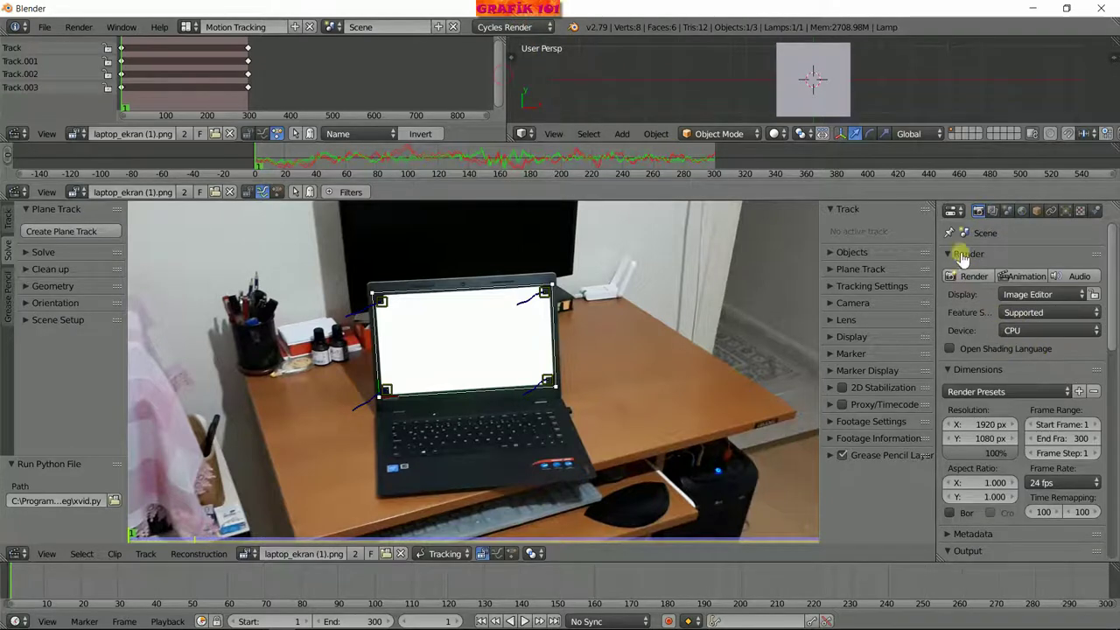
{"action": "left_click", "coordinate": [1033, 335]}
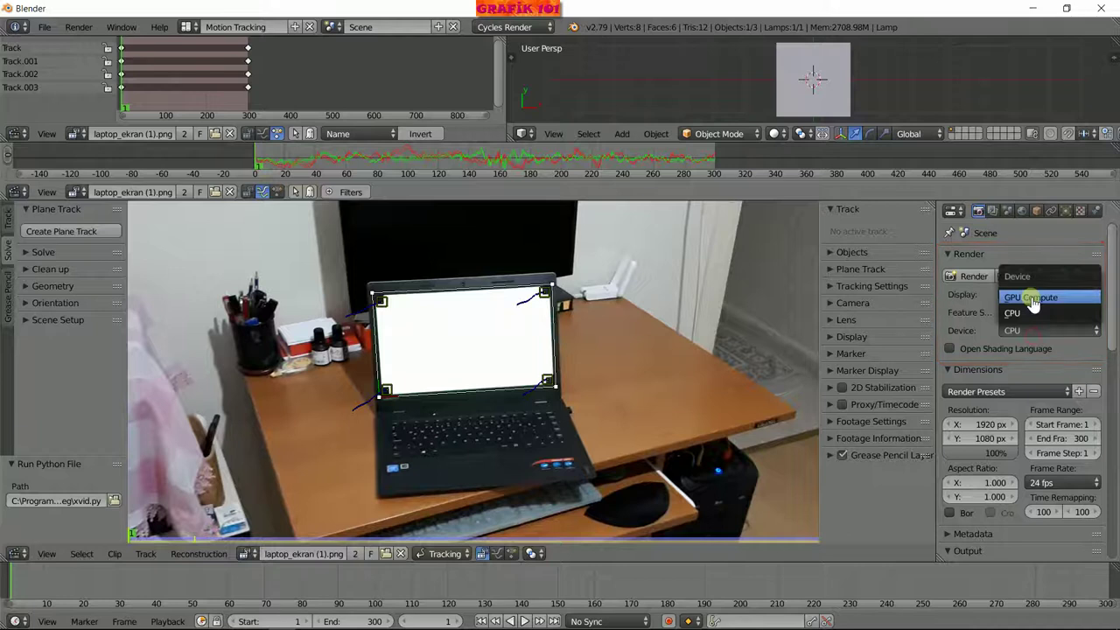
{"action": "left_click", "coordinate": [1037, 299]}
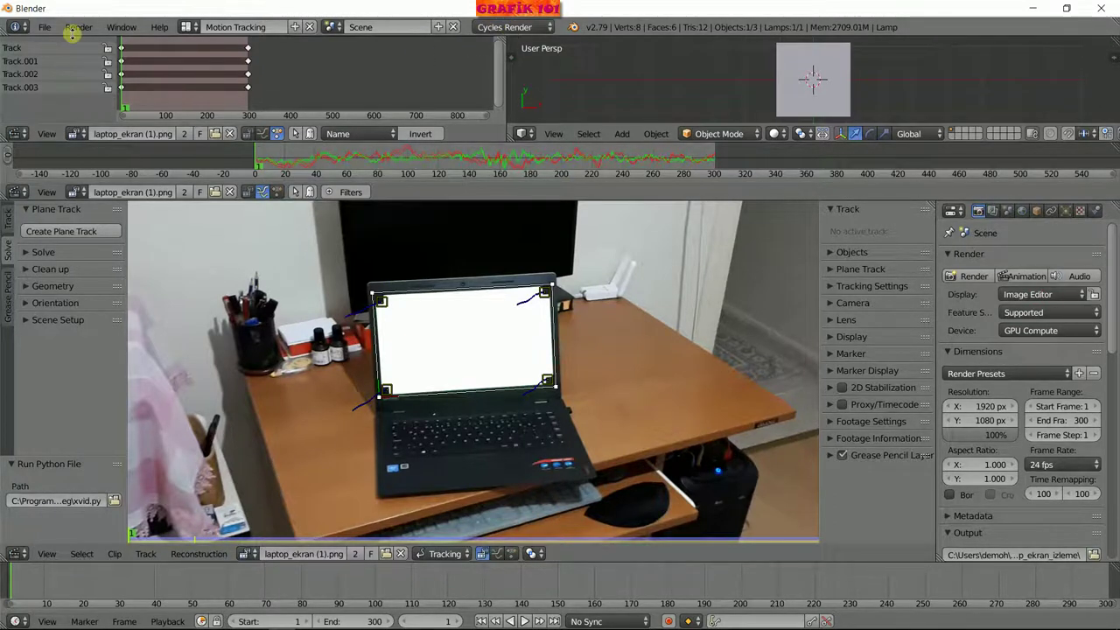
Render frame 1 with Cycles on the GPU, then return to the tracked footage.
{"action": "left_click", "coordinate": [77, 27]}
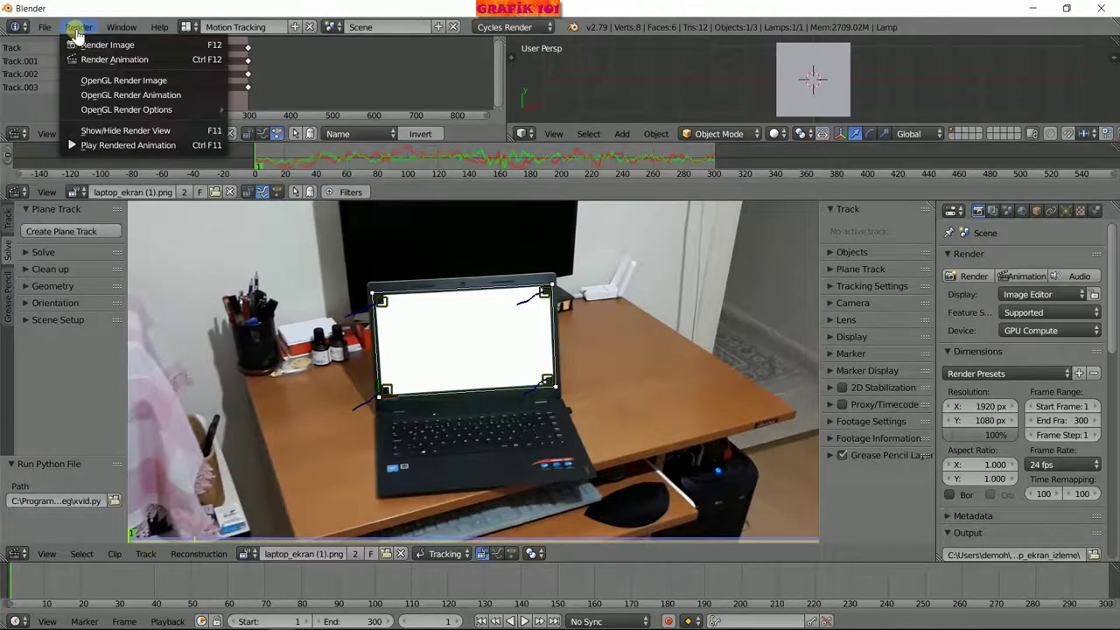
{"action": "left_click", "coordinate": [80, 44]}
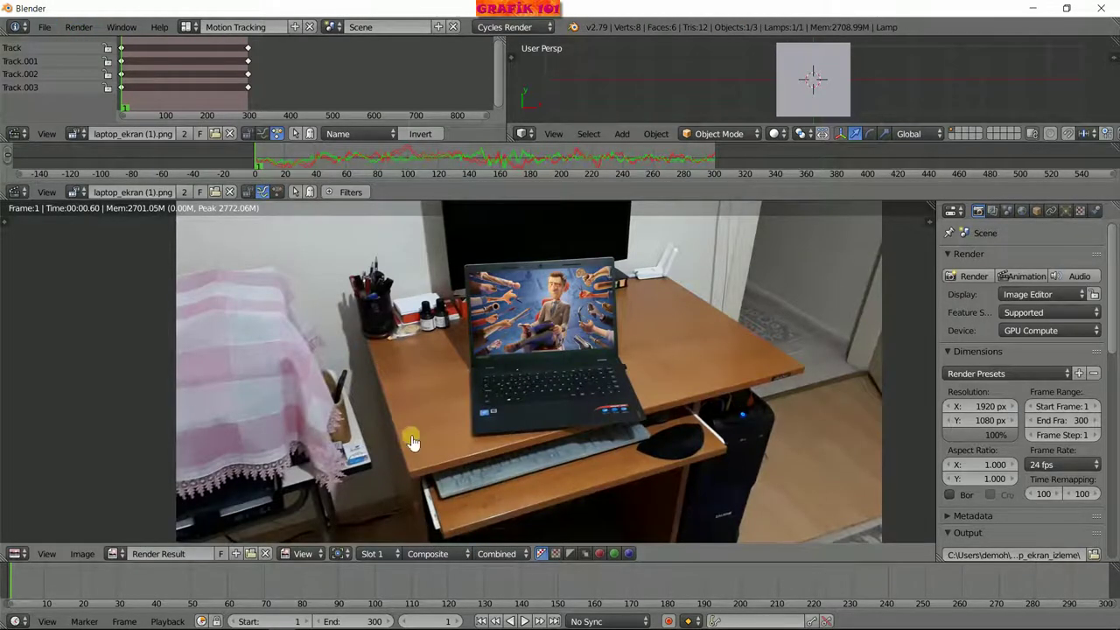
{"action": "key", "text": "Escape"}
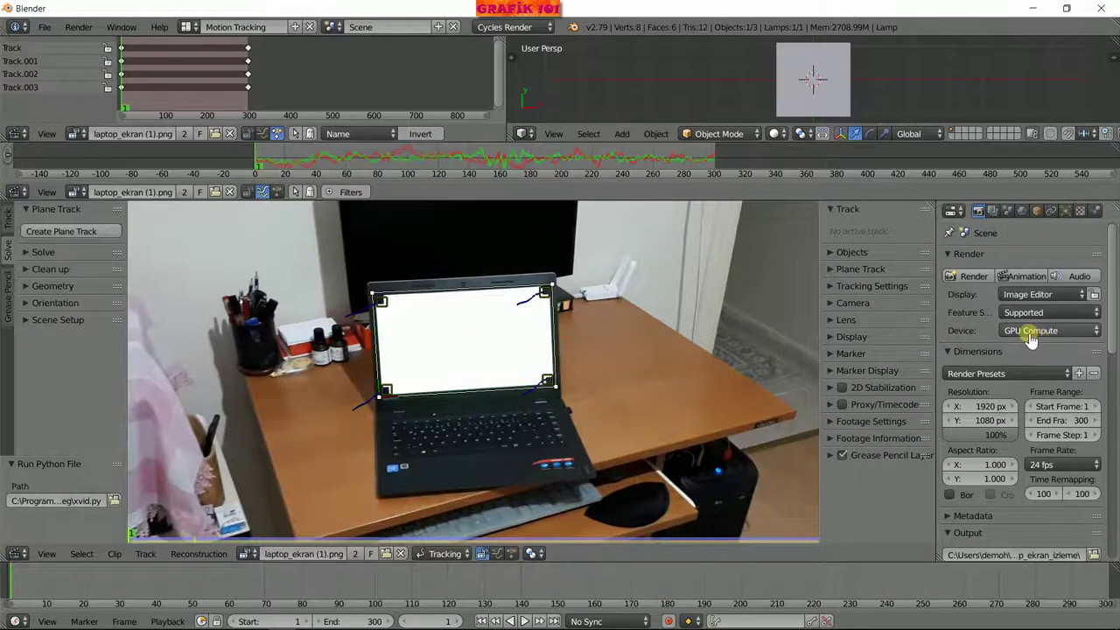
Open User Preferences on the System tab.
{"action": "left_click", "coordinate": [47, 28]}
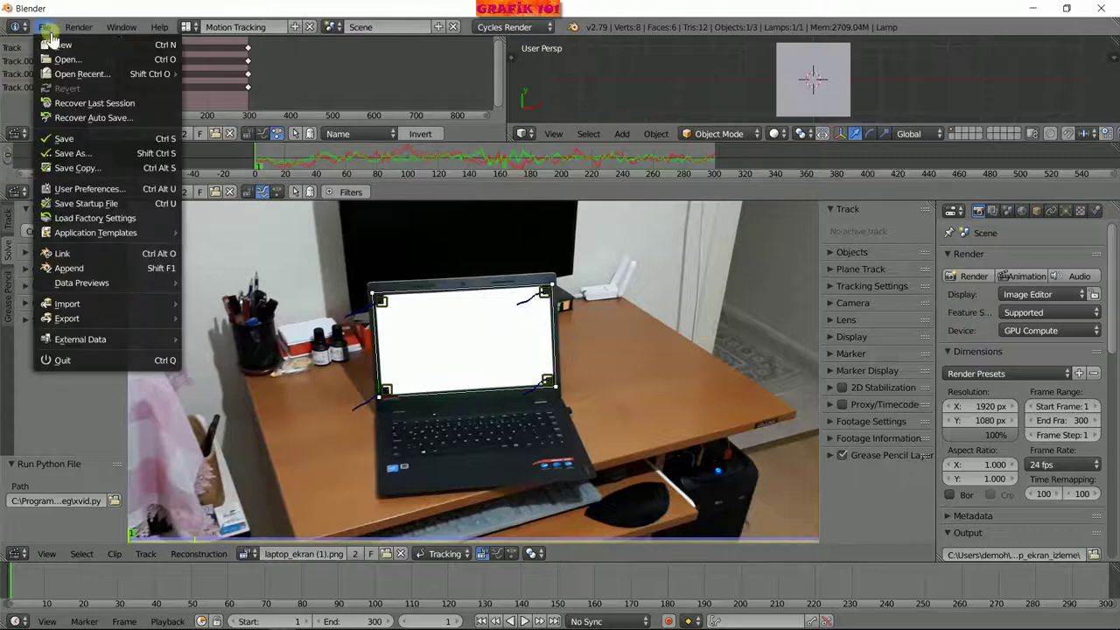
{"action": "left_click", "coordinate": [94, 189]}
{"action": "left_click_drag", "start_coordinate": [300, 35], "coordinate": [393, 61]}
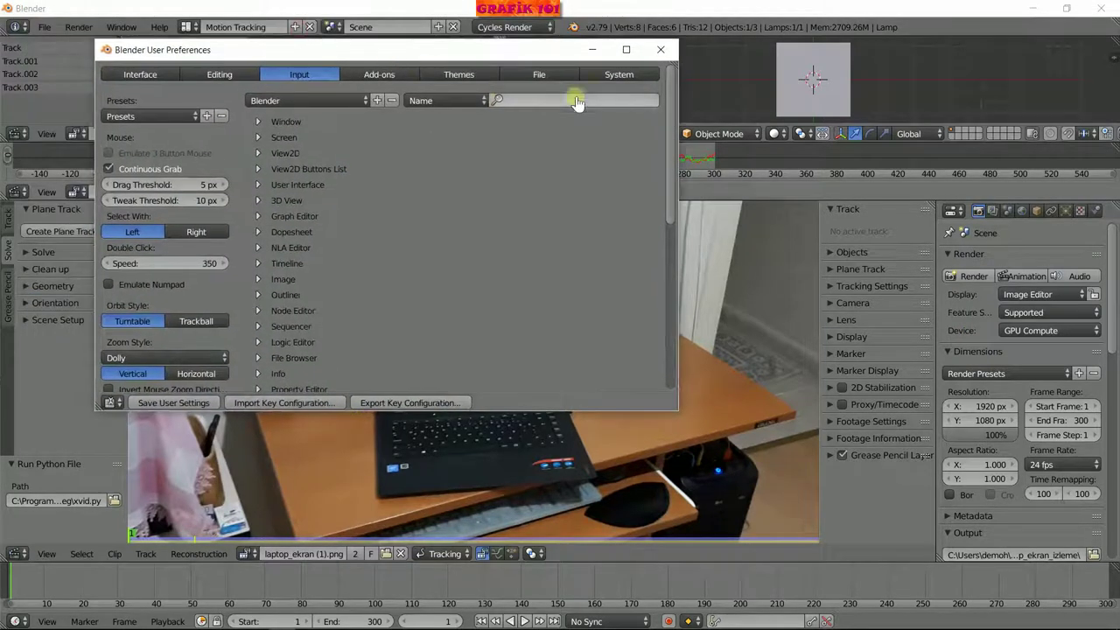
{"action": "left_click", "coordinate": [621, 74]}
{"action": "scroll", "coordinate": [289, 302], "scroll_direction": "down", "scroll_amount": 5}
{"action": "scroll", "coordinate": [288, 302], "scroll_direction": "down", "scroll_amount": 1}
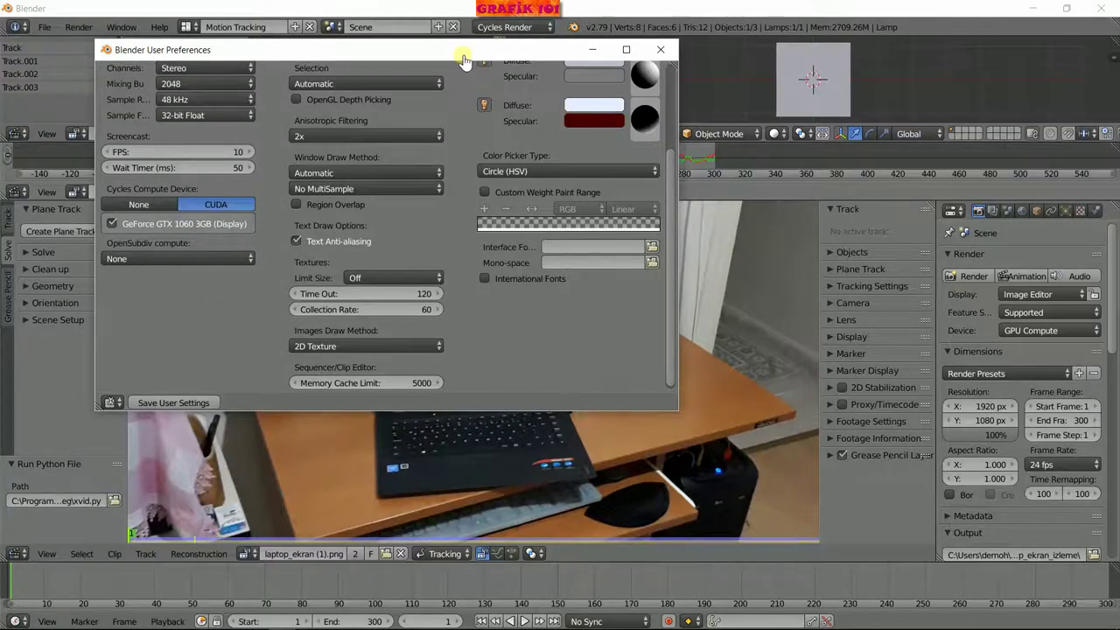
Confirm the Cycles Compute Device is CUDA with the GeForce GTX 1060, then close preferences.
{"action": "left_click_drag", "start_coordinate": [463, 50], "coordinate": [536, 118]}
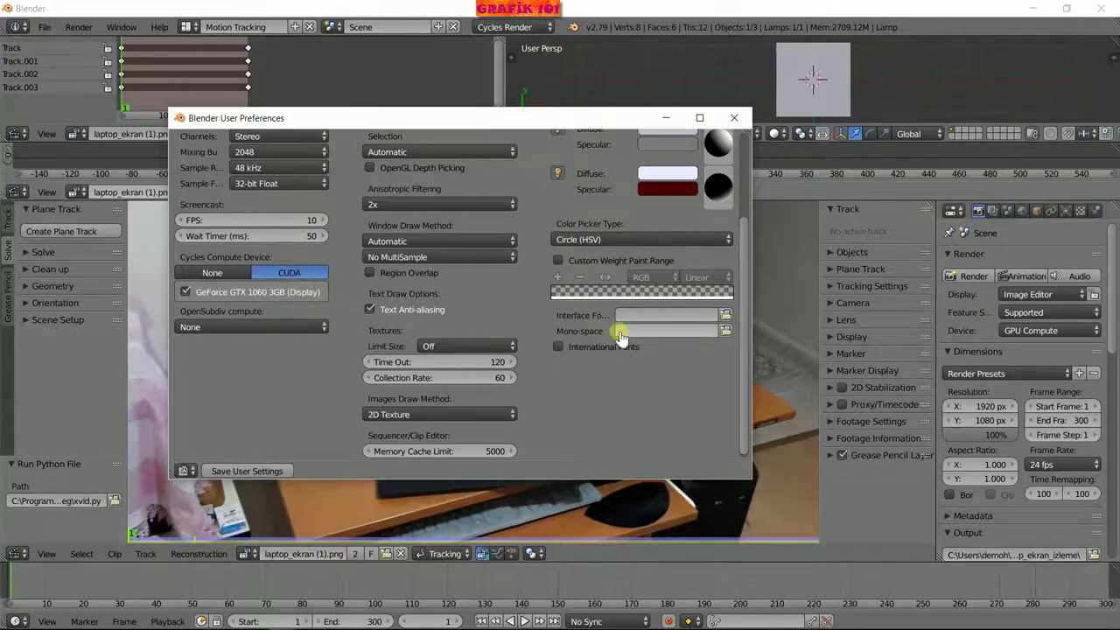
{"action": "scroll", "coordinate": [565, 373], "scroll_direction": "up", "scroll_amount": 1}
{"action": "scroll", "coordinate": [565, 373], "scroll_direction": "up", "scroll_amount": 2}
{"action": "scroll", "coordinate": [565, 372], "scroll_direction": "up", "scroll_amount": 2}
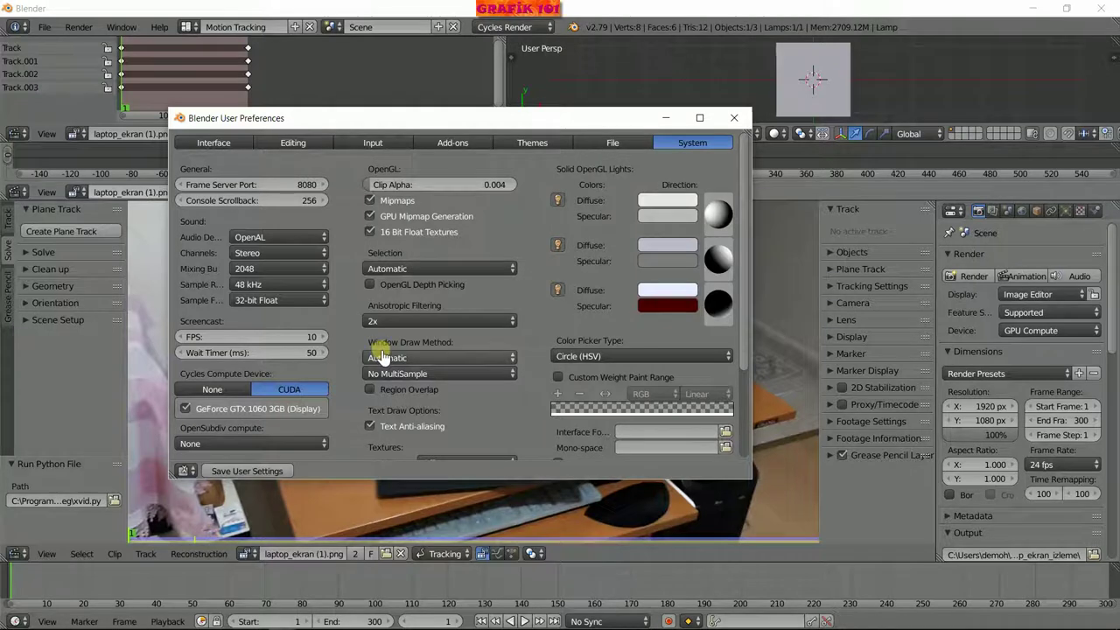
{"action": "scroll", "coordinate": [381, 356], "scroll_direction": "down", "scroll_amount": 3}
{"action": "scroll", "coordinate": [394, 393], "scroll_direction": "up", "scroll_amount": 2}
{"action": "scroll", "coordinate": [411, 398], "scroll_direction": "up", "scroll_amount": 1}
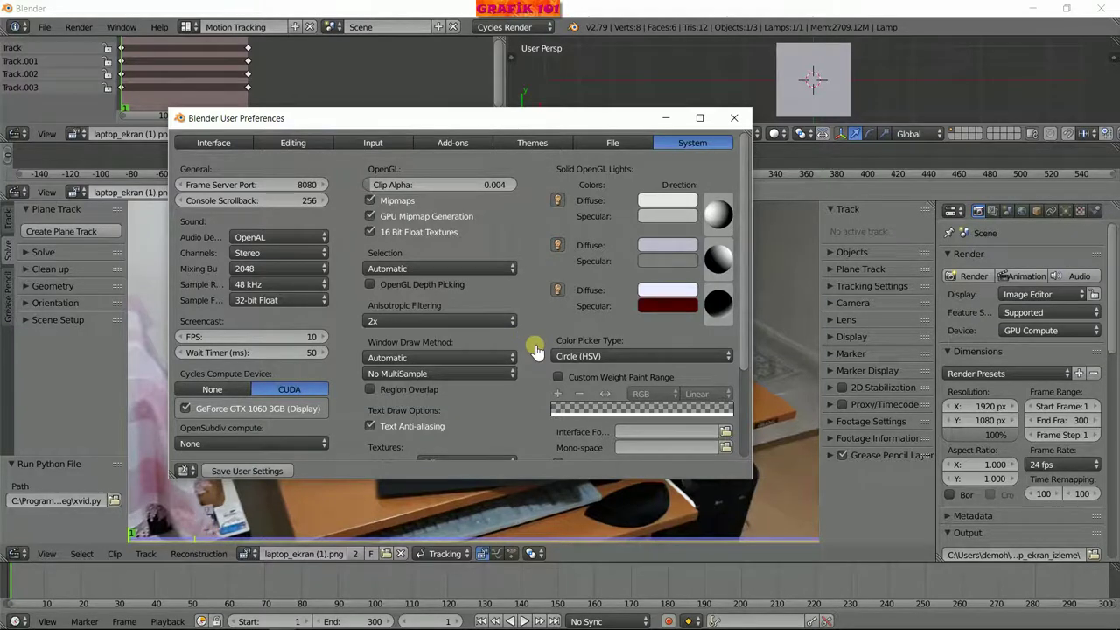
{"action": "scroll", "coordinate": [534, 354], "scroll_direction": "down", "scroll_amount": 5}
{"action": "scroll", "coordinate": [532, 359], "scroll_direction": "up", "scroll_amount": 5}
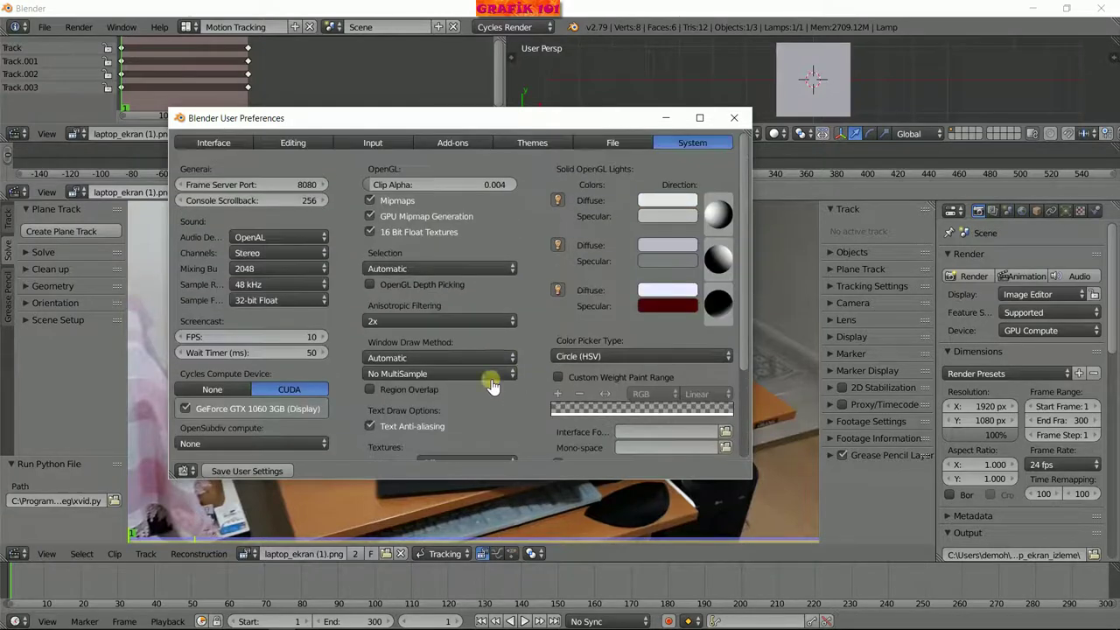
{"action": "left_click_drag", "start_coordinate": [434, 127], "coordinate": [509, 169]}
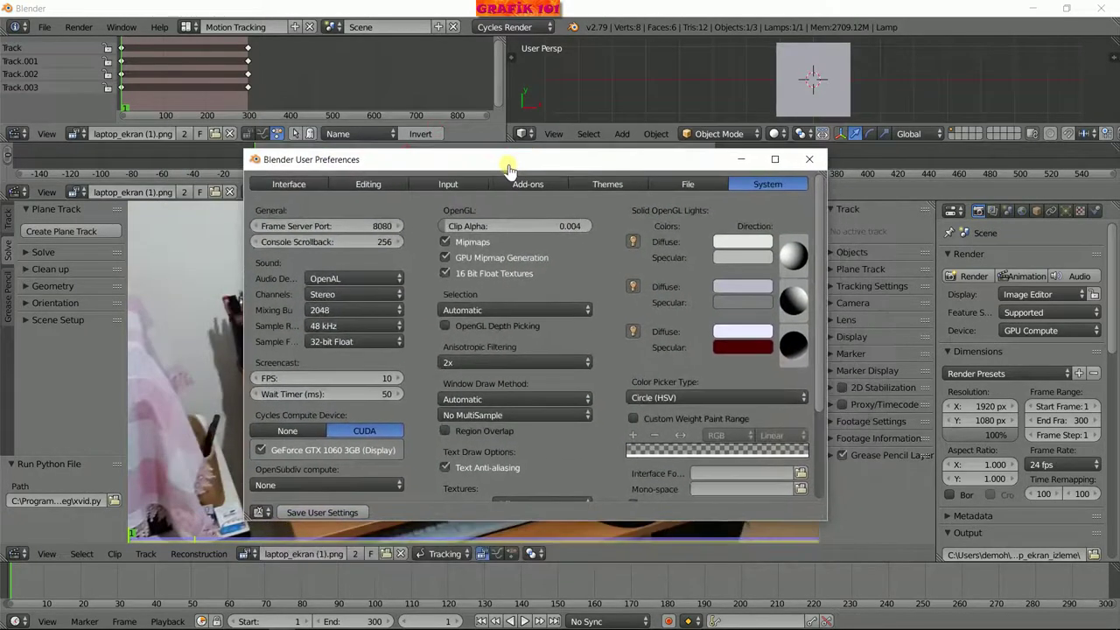
{"action": "scroll", "coordinate": [609, 357], "scroll_direction": "down", "scroll_amount": 5}
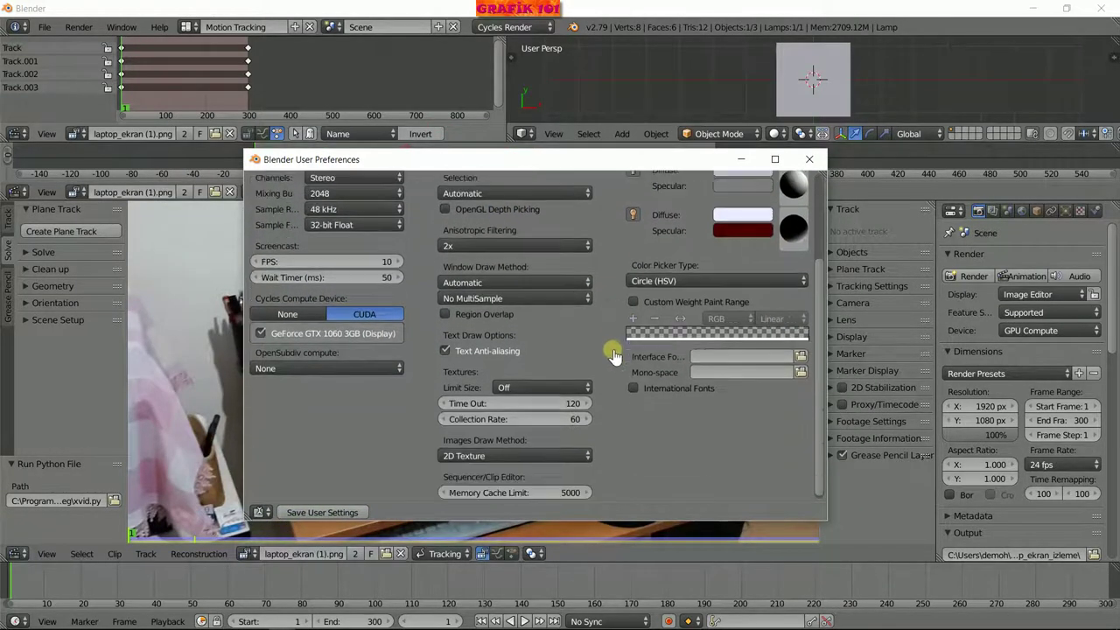
{"action": "scroll", "coordinate": [608, 355], "scroll_direction": "up", "scroll_amount": 5}
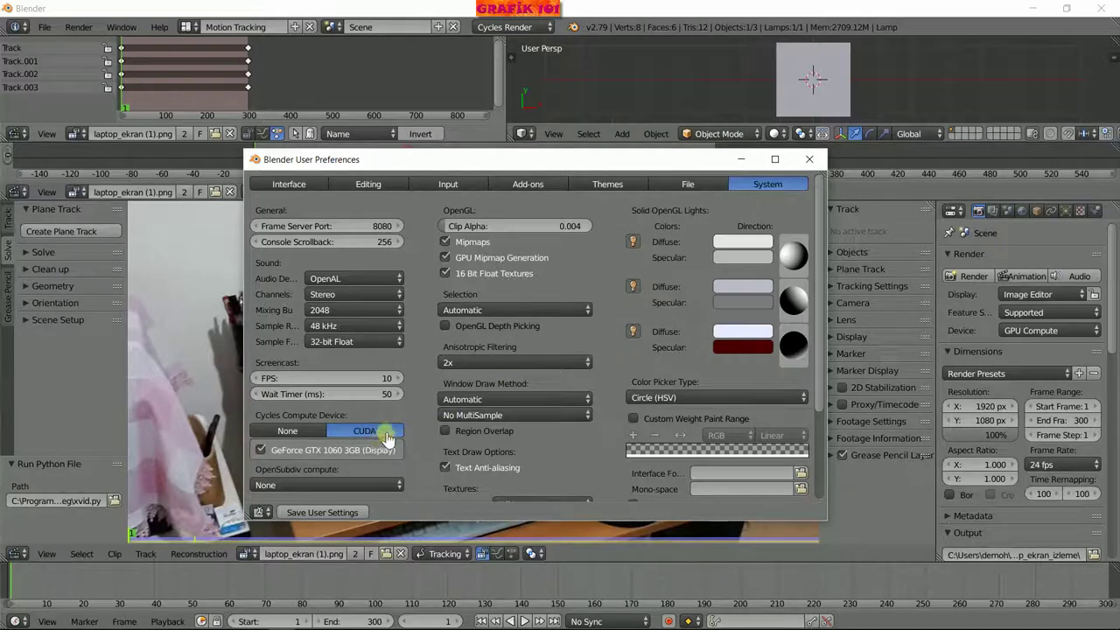
{"action": "scroll", "coordinate": [583, 425], "scroll_direction": "down", "scroll_amount": 5}
{"action": "scroll", "coordinate": [595, 405], "scroll_direction": "up", "scroll_amount": 5}
{"action": "left_click", "coordinate": [807, 162]}
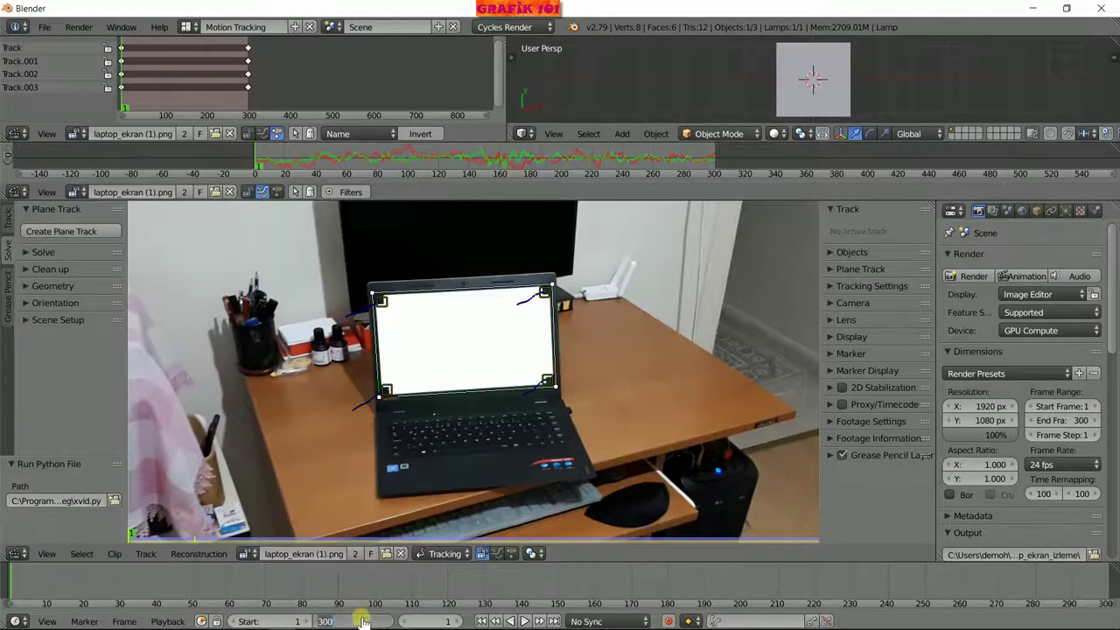
{"action": "left_click", "coordinate": [353, 621]}
{"action": "type", "text": "50"}
Try an end frame of 50, restore it to 300, and bring up the Render menu.
{"action": "key", "text": "Return"}
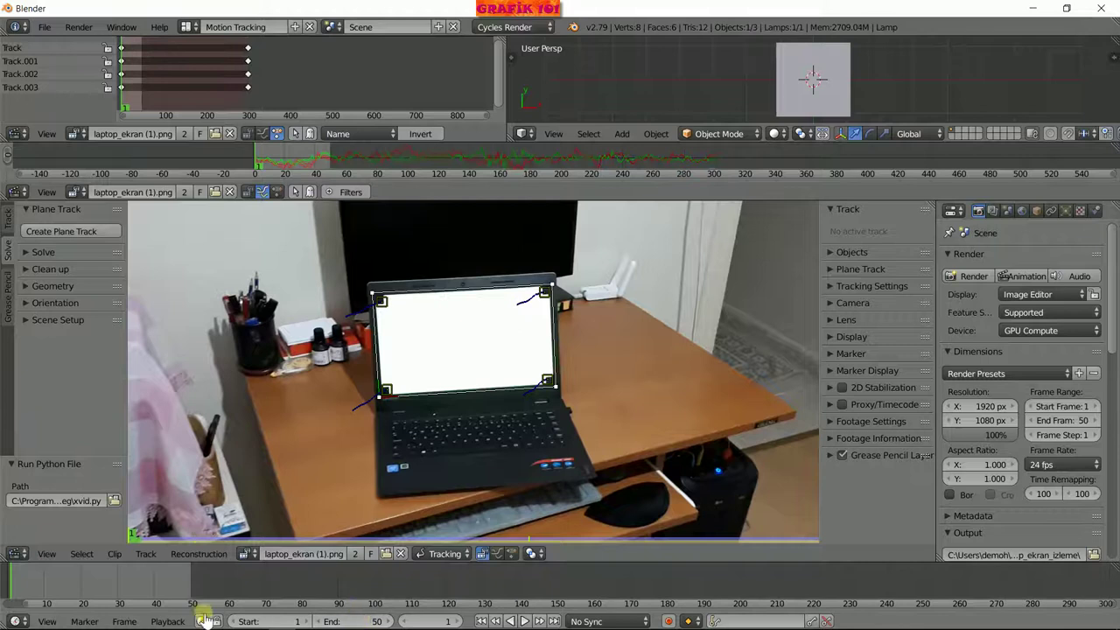
{"action": "left_click", "coordinate": [350, 621]}
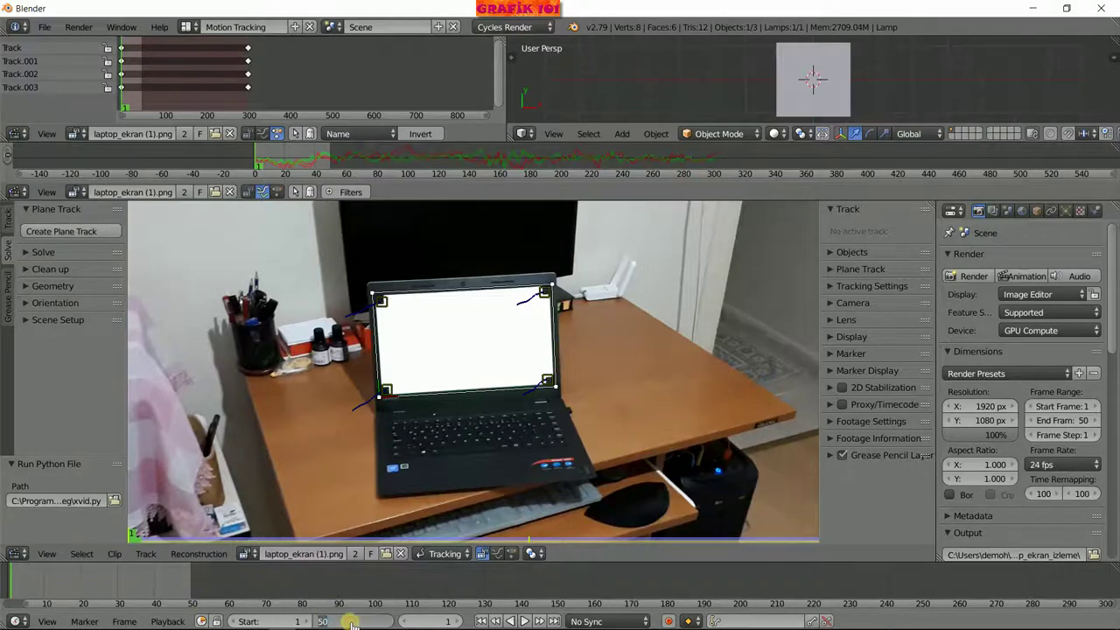
{"action": "type", "text": "300"}
{"action": "key", "text": "Return"}
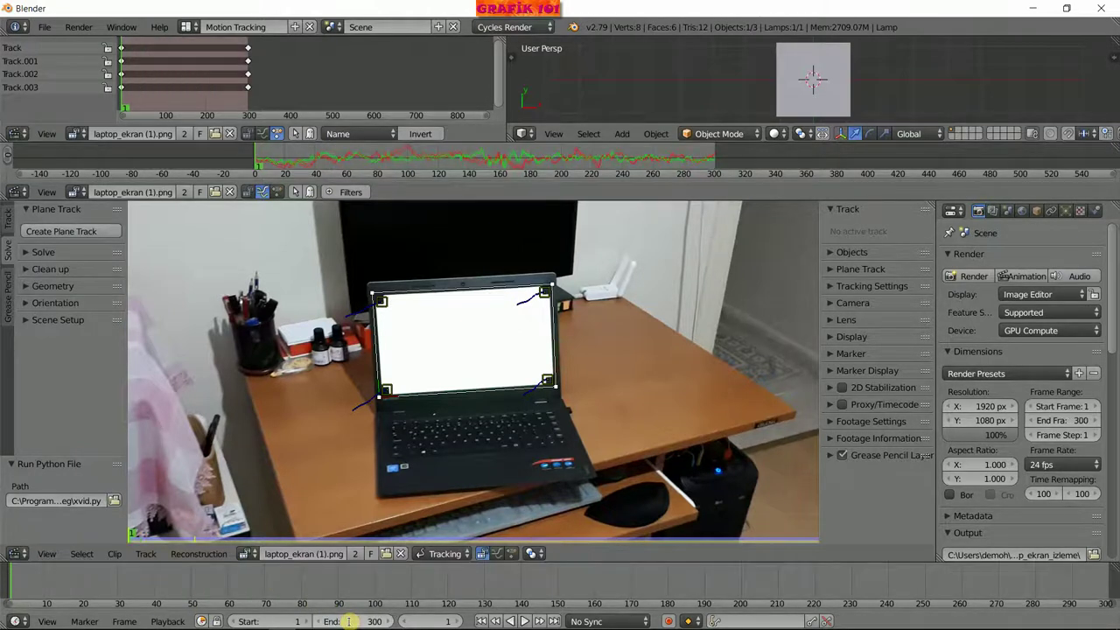
{"action": "left_click", "coordinate": [78, 26]}
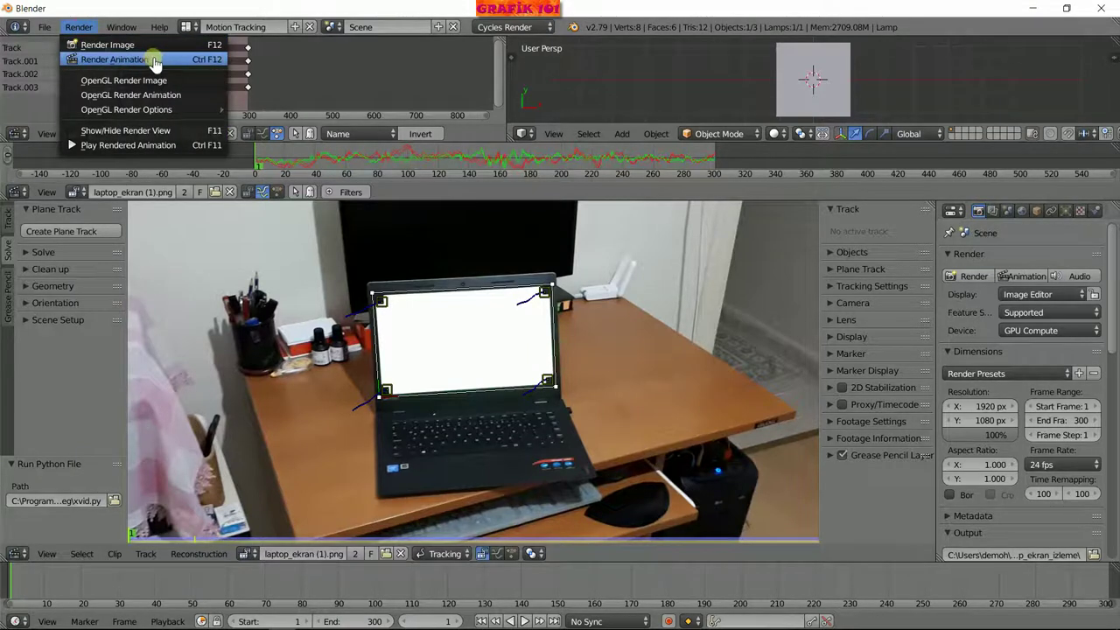
Start the full 300-frame Cycles animation render, then minimize Blender to the desktop.
{"action": "left_click", "coordinate": [157, 60]}
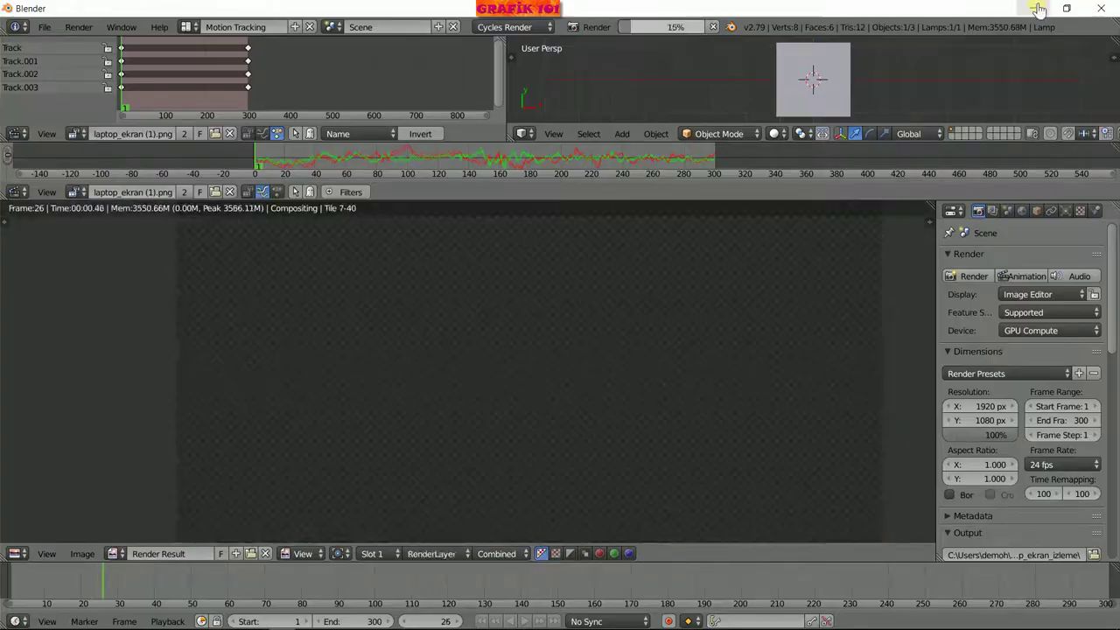
{"action": "left_click", "coordinate": [1038, 9]}
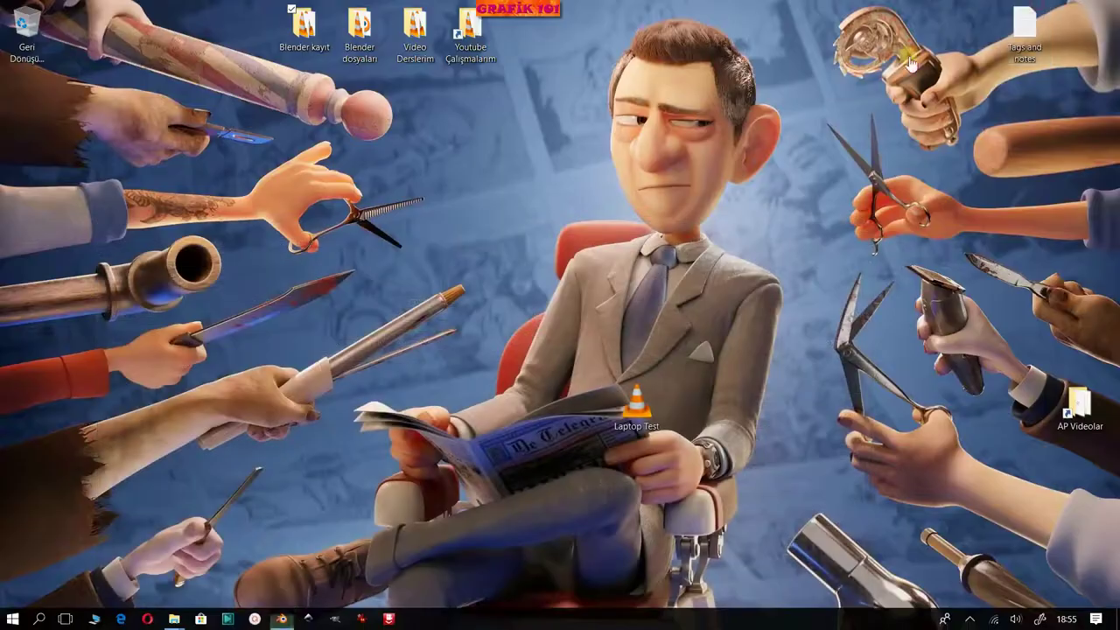
Check that laptop_ekran_izleme in Blender kayıt holds 0001-0300, then return to the finished Blender render.
{"action": "double_click", "coordinate": [319, 44]}
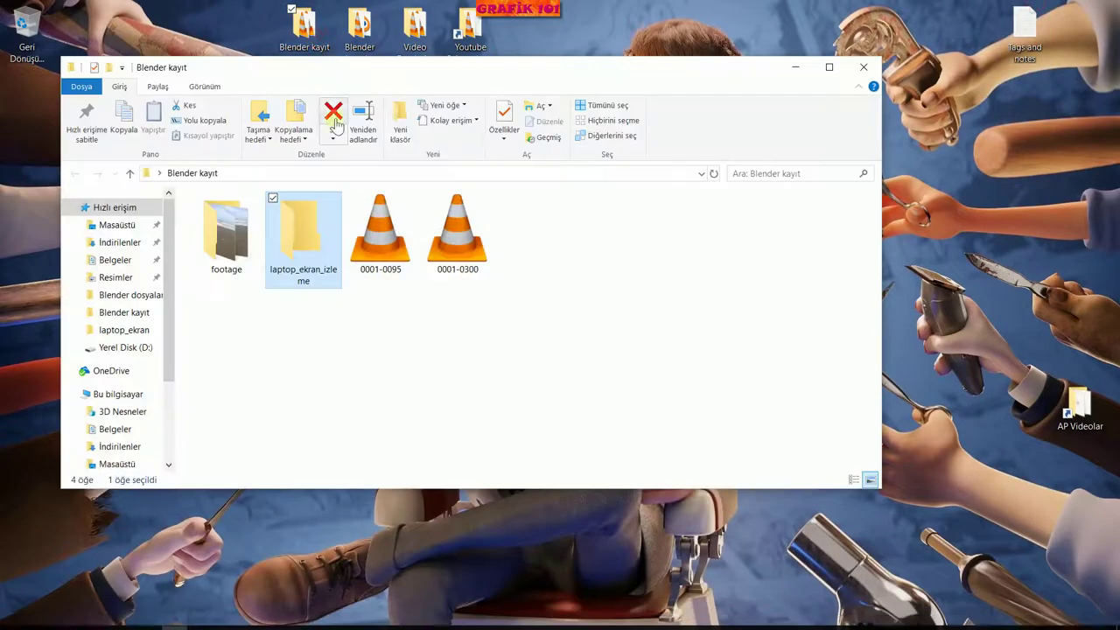
{"action": "double_click", "coordinate": [313, 254]}
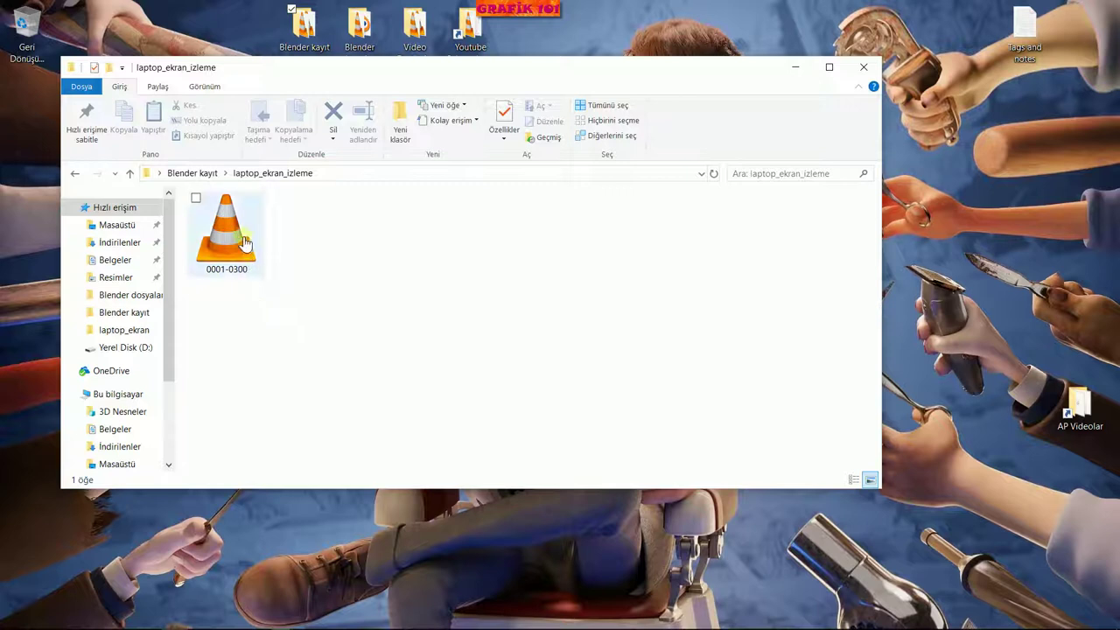
{"action": "left_click", "coordinate": [793, 75]}
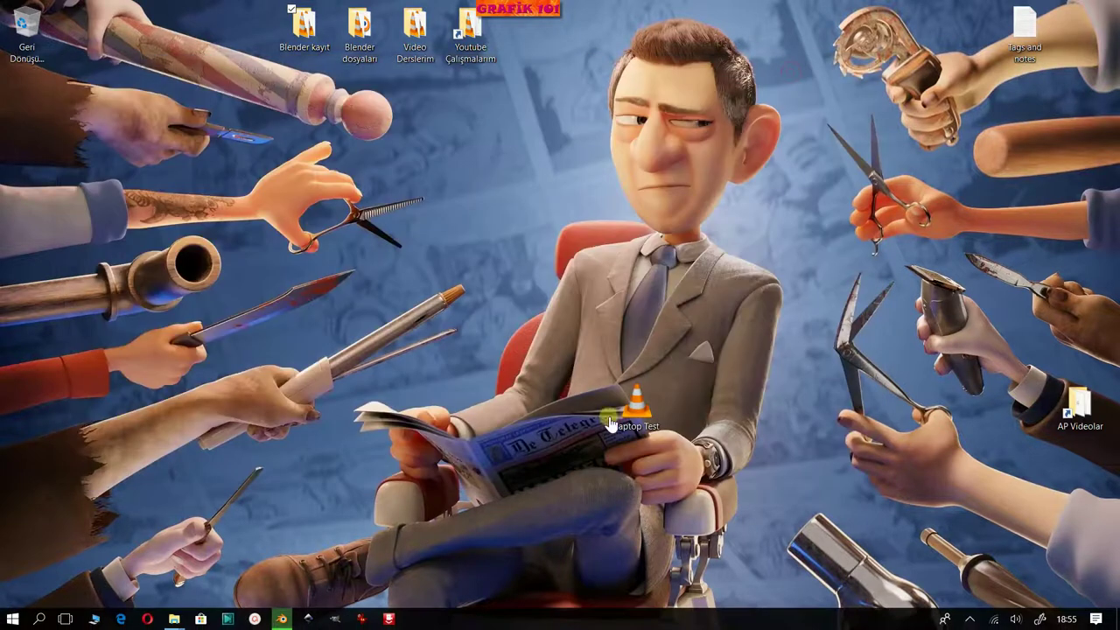
{"action": "left_click", "coordinate": [280, 620]}
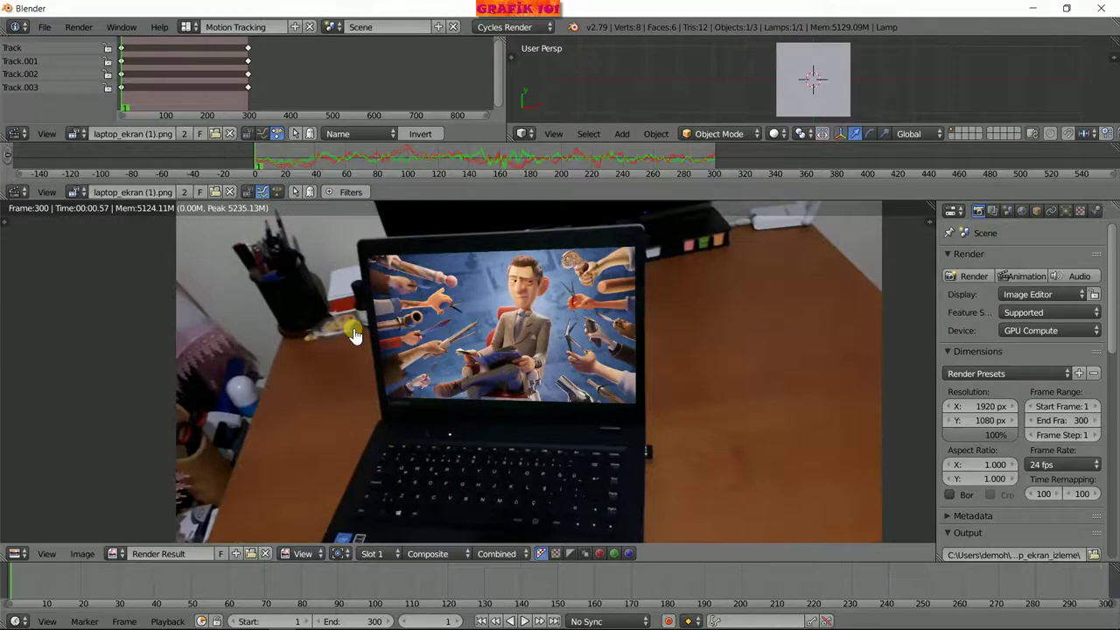
Zoom and pan the frame 300 render of agent327 on the laptop screen, then minimize Blender.
{"action": "scroll", "coordinate": [509, 357], "scroll_direction": "down", "scroll_amount": 2}
{"action": "scroll", "coordinate": [491, 350], "scroll_direction": "up", "scroll_amount": 1}
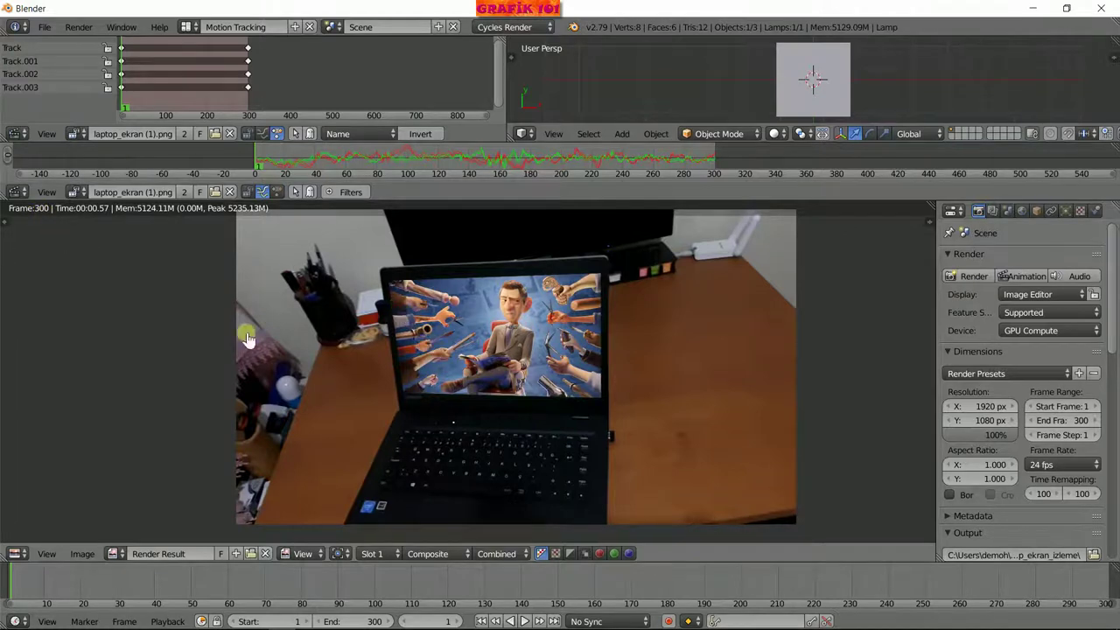
{"action": "middle_click_drag", "start_coordinate": [494, 331], "coordinate": [541, 306]}
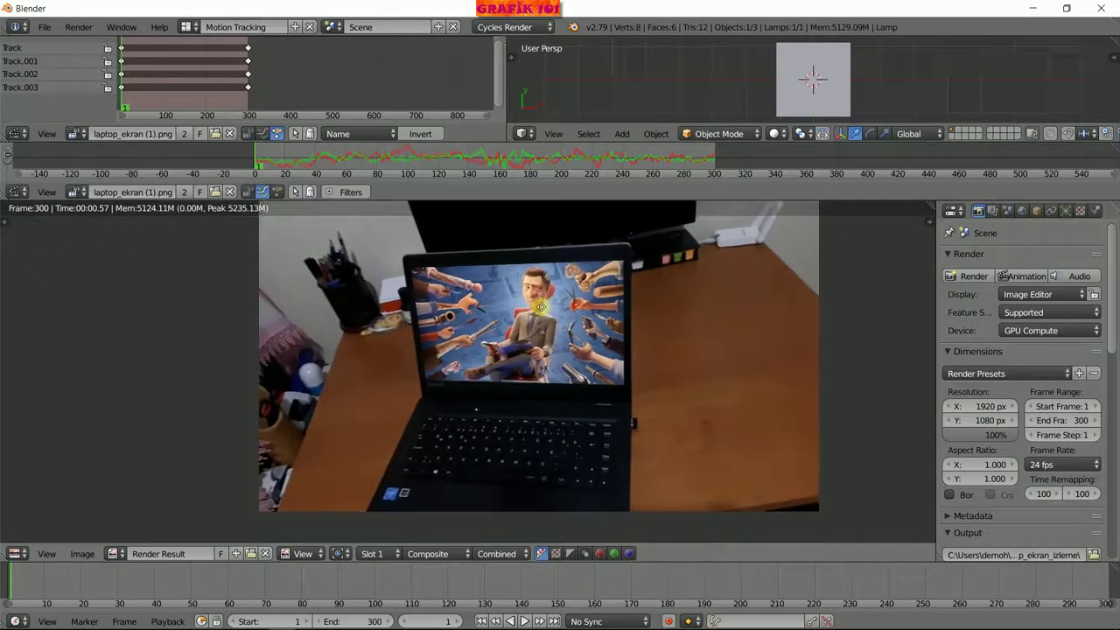
{"action": "left_click", "coordinate": [1042, 15]}
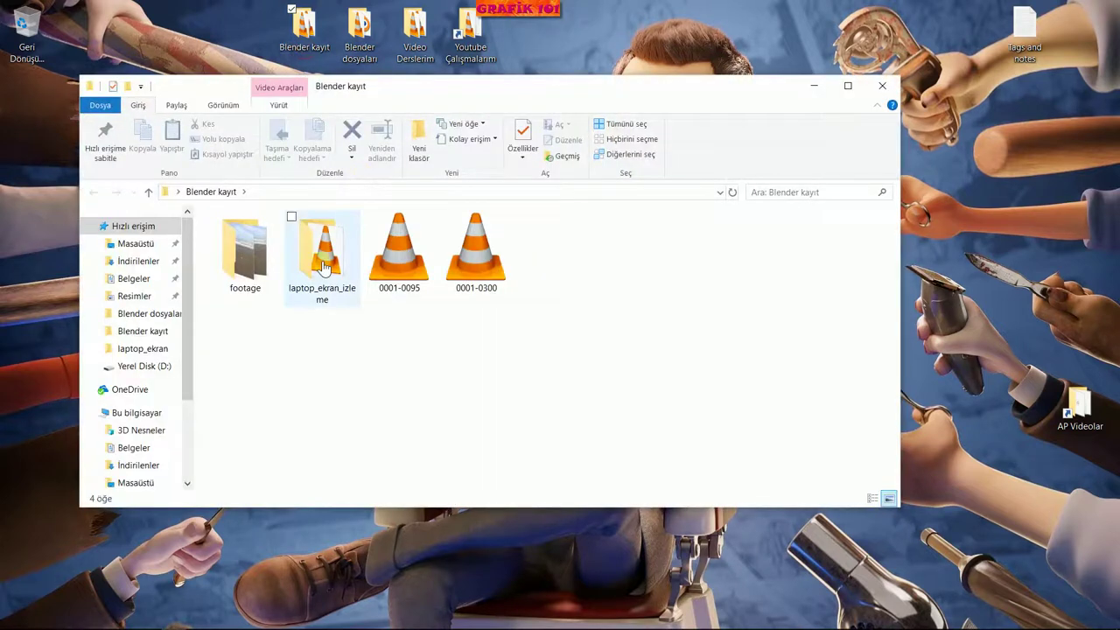
Open the laptop_ekran_izleme folder containing the rendered 0001-0300 video.
{"action": "double_click", "coordinate": [323, 267]}
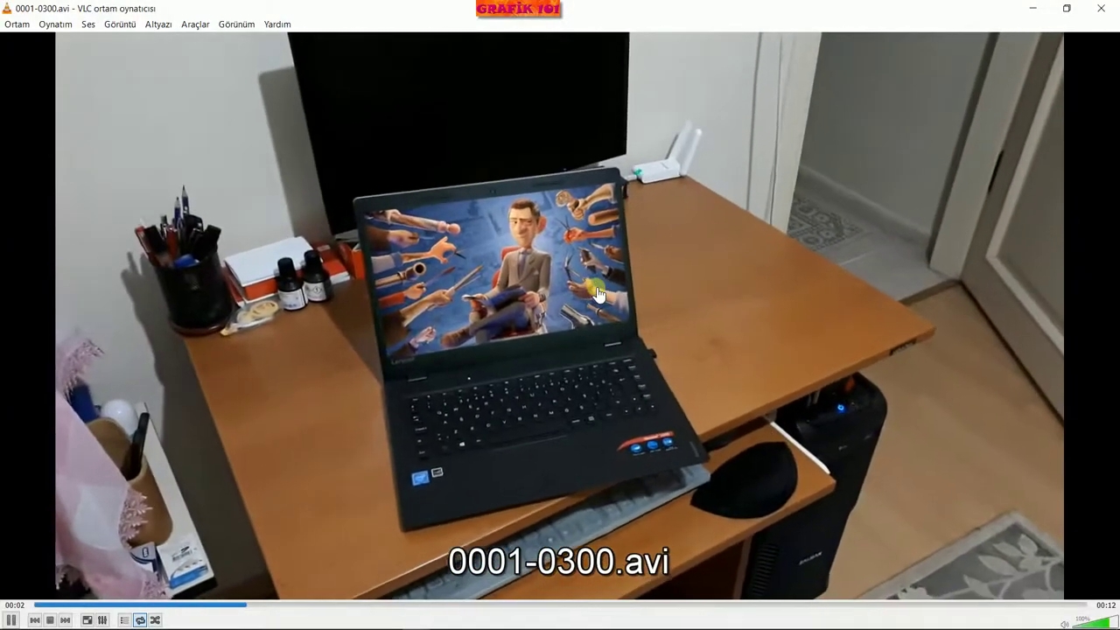
Play 0001-0300.avi fullscreen in VLC, pausing and resuming to watch the image on the laptop.
{"action": "double_click", "coordinate": [703, 283]}
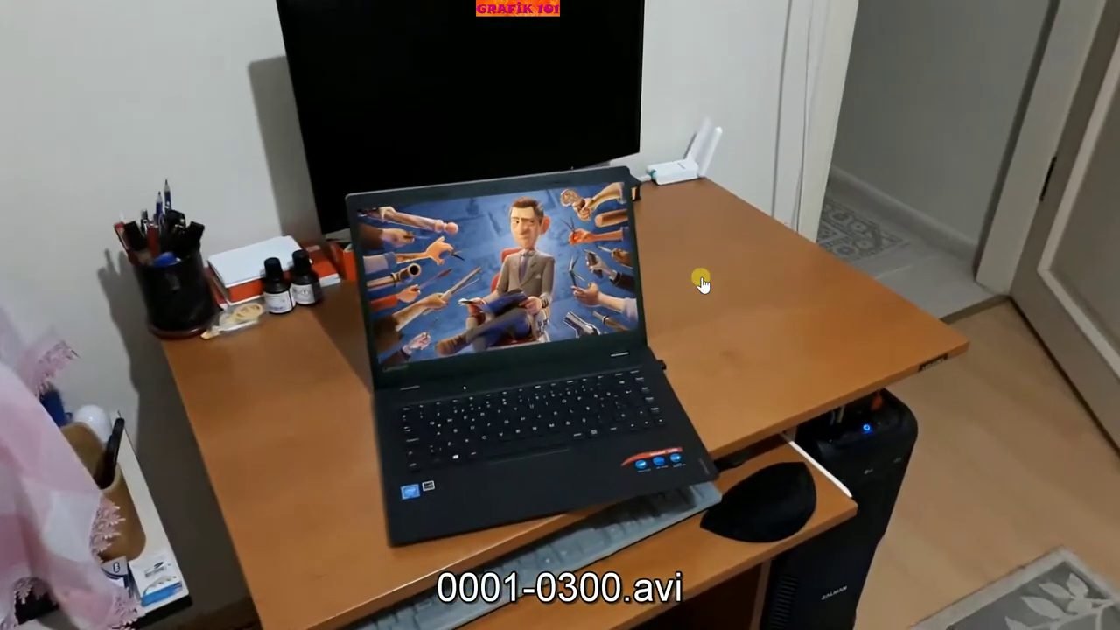
{"action": "left_click", "coordinate": [681, 283]}
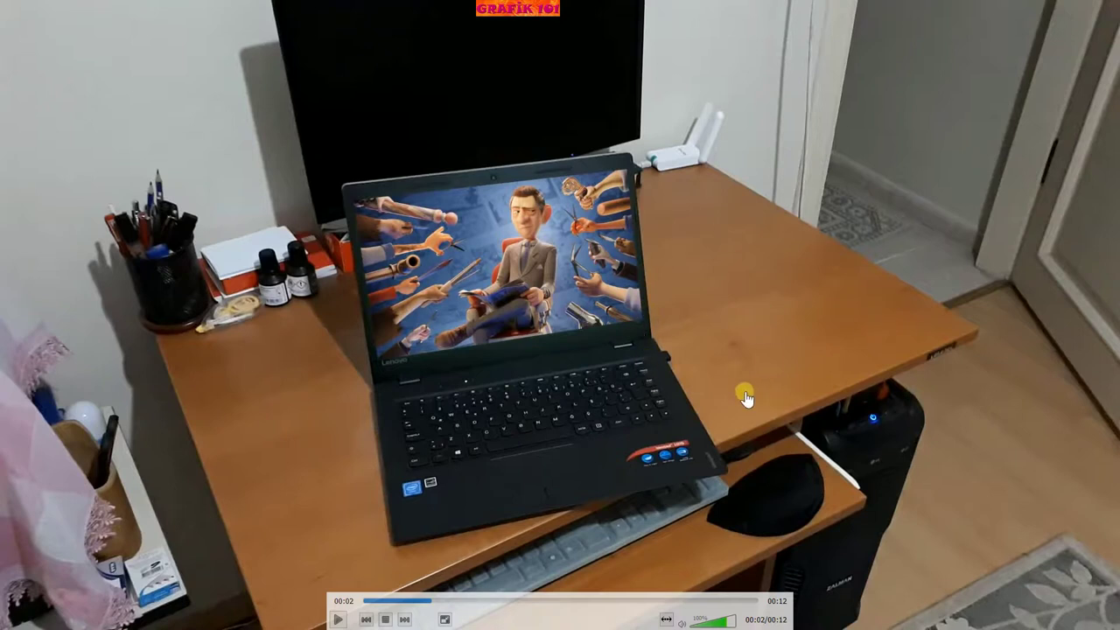
{"action": "key", "text": "space"}
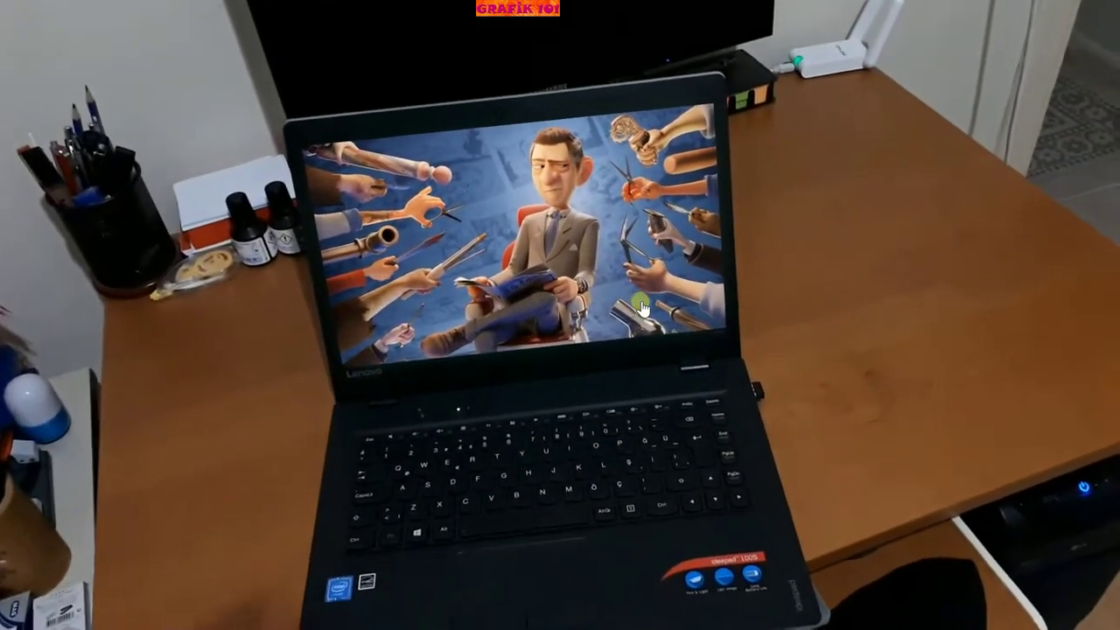
Leave fullscreen, then close VLC and the File Explorer window.
{"action": "double_click", "coordinate": [773, 292]}
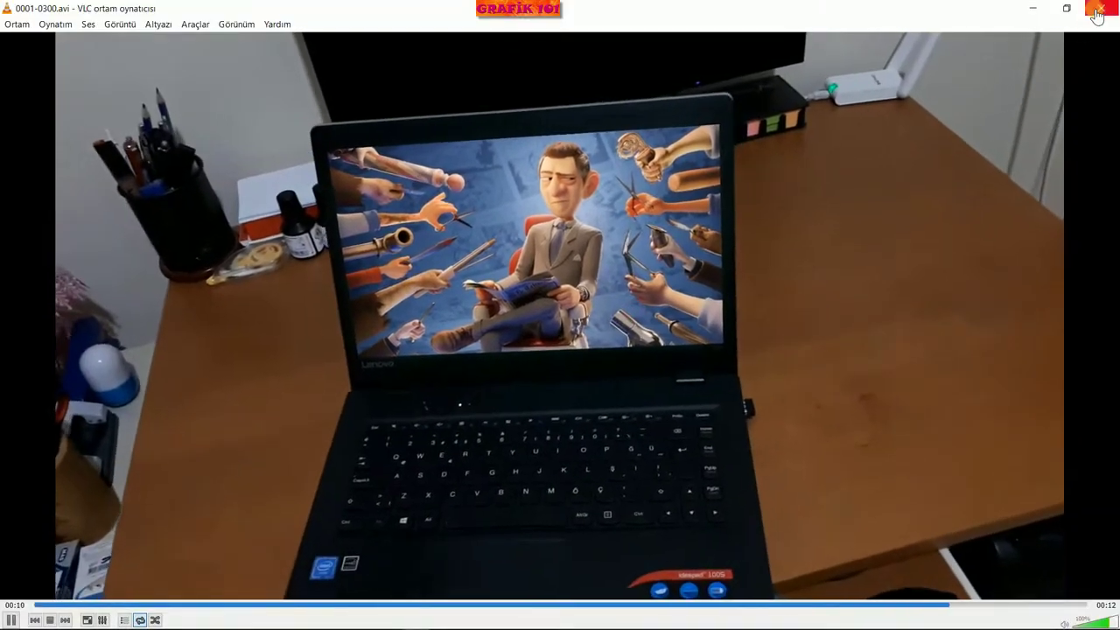
{"action": "left_click", "coordinate": [1097, 11]}
{"action": "left_click", "coordinate": [881, 91]}
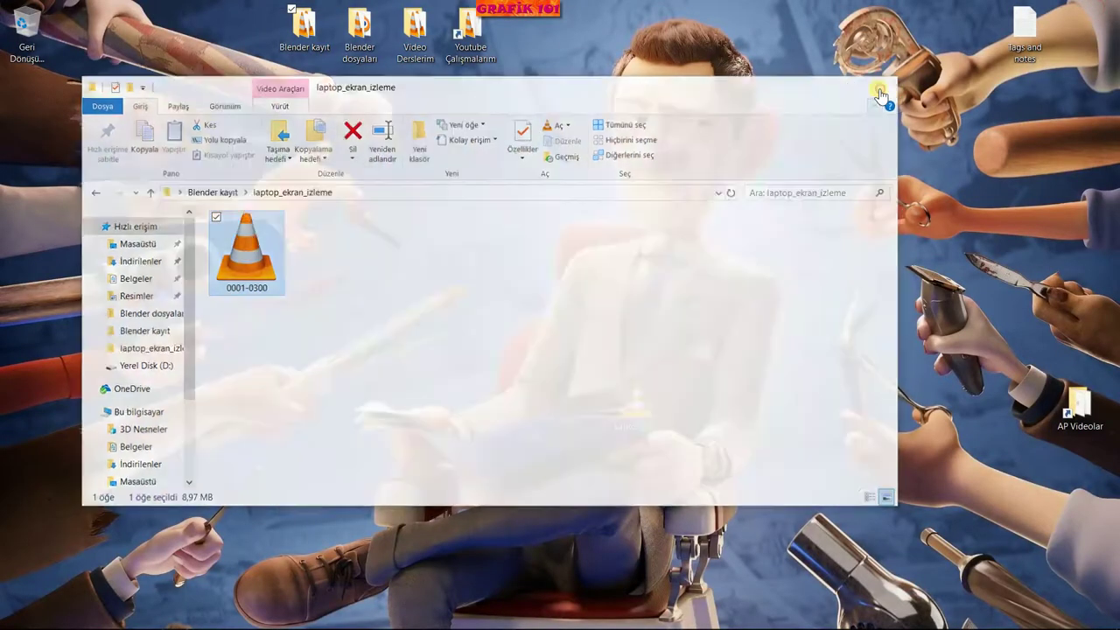